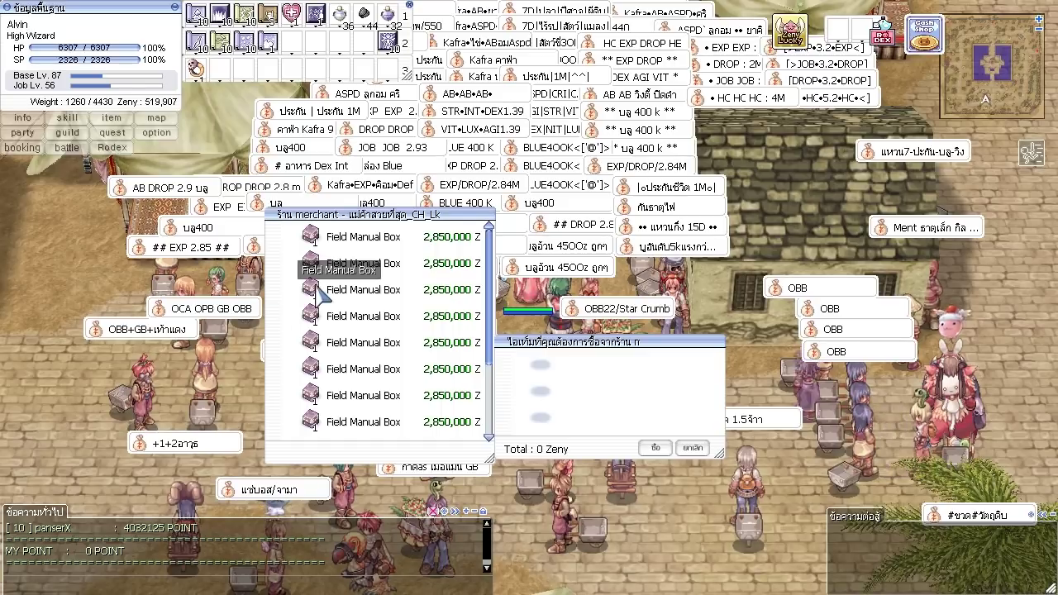
- View the item description of the Field Manual Box in the open merchant shop, and close the shop
{"action": "left_click", "coordinate": [383, 235]}
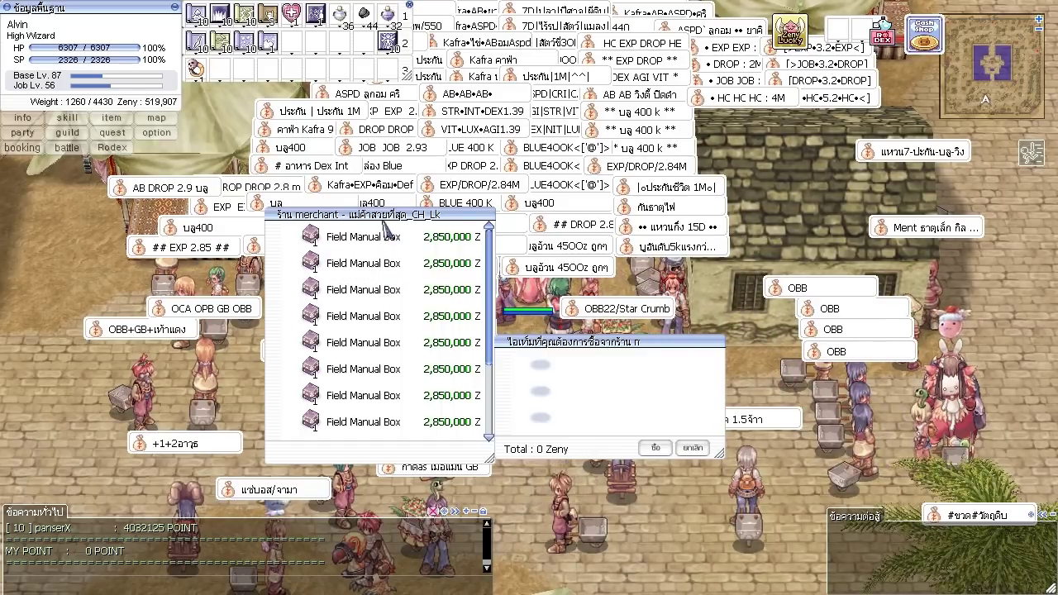
{"action": "left_click", "coordinate": [332, 267]}
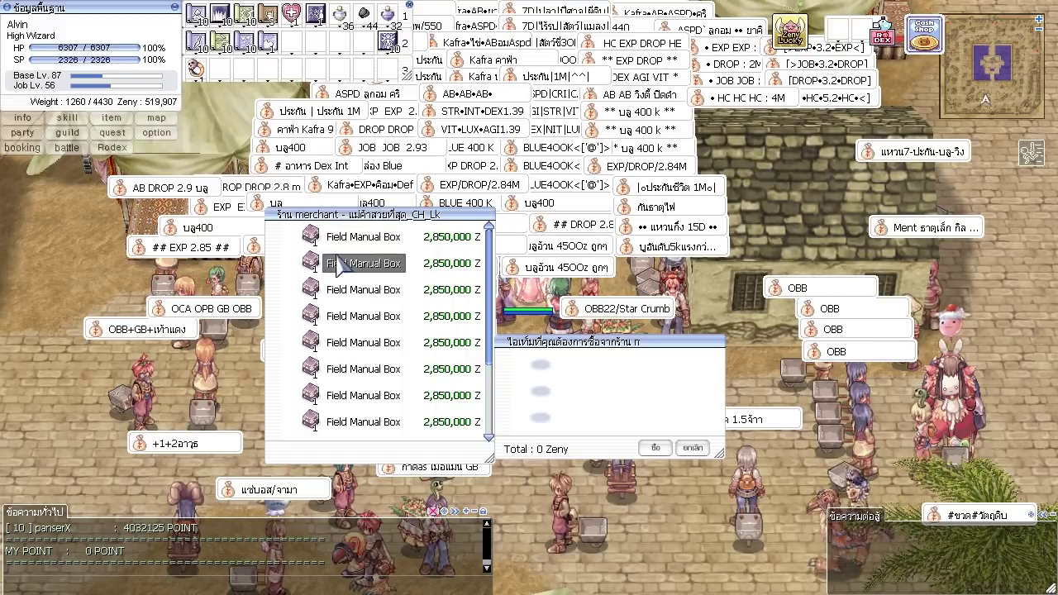
{"action": "right_click", "coordinate": [406, 322]}
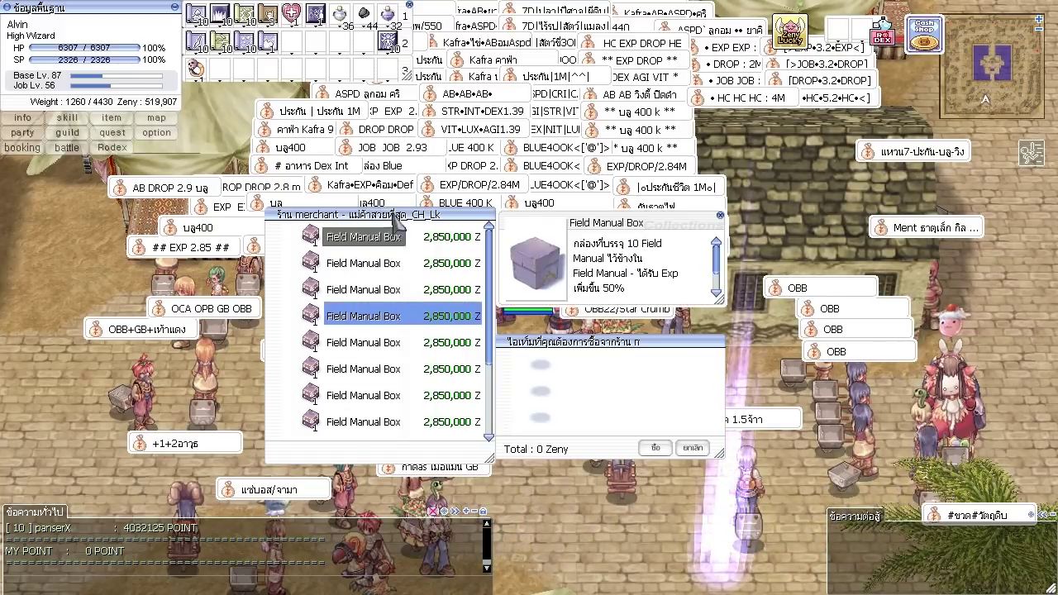
{"action": "left_click", "coordinate": [397, 264]}
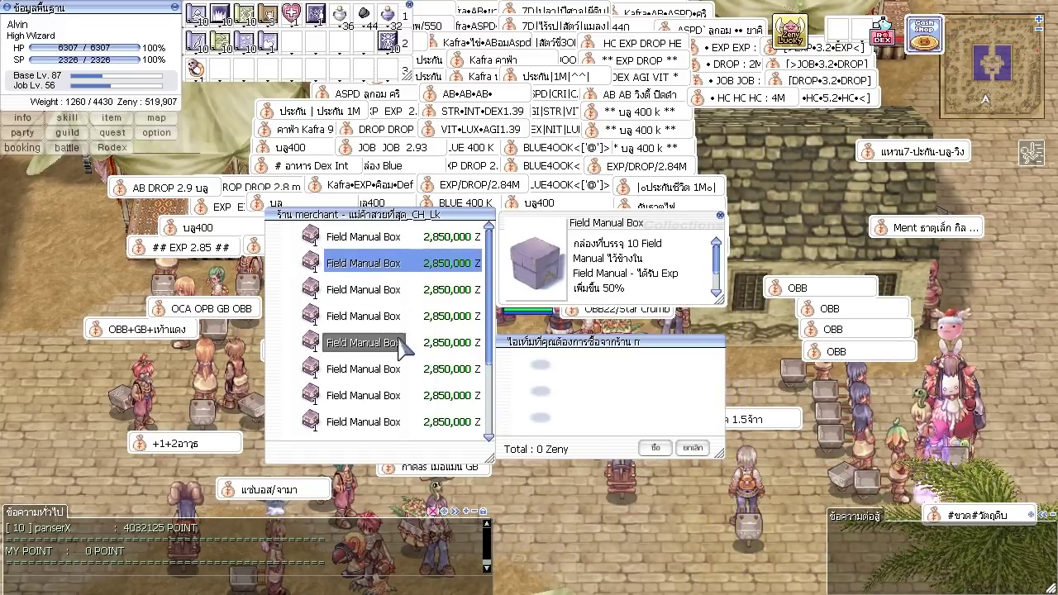
{"action": "key", "text": "Escape"}
- Check the Bubble Gum Box prices in another merchant's shop, and close that shop
{"action": "double_click", "coordinate": [271, 186]}
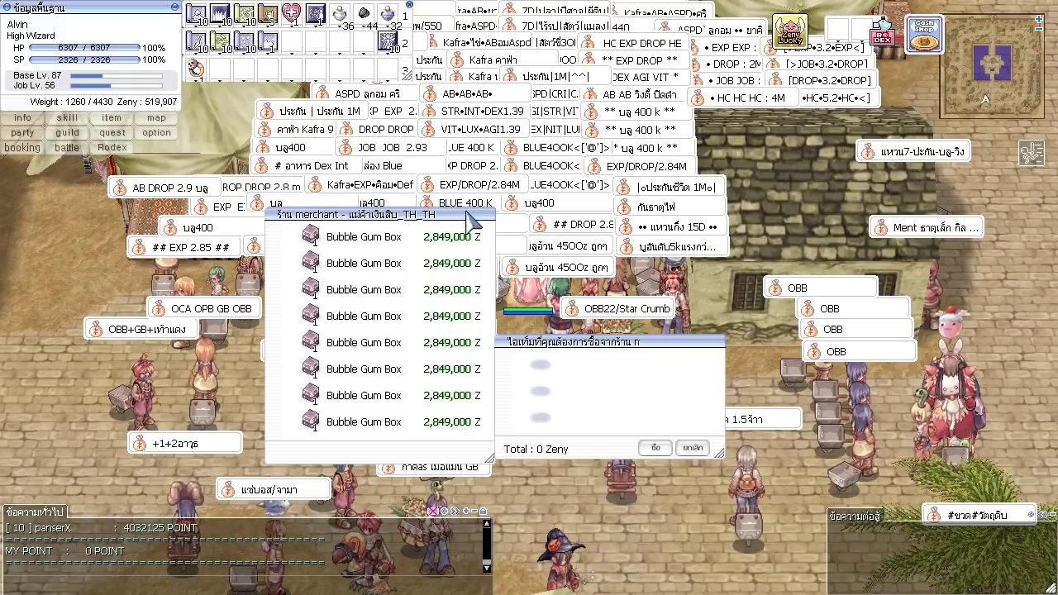
{"action": "key", "text": "Escape"}
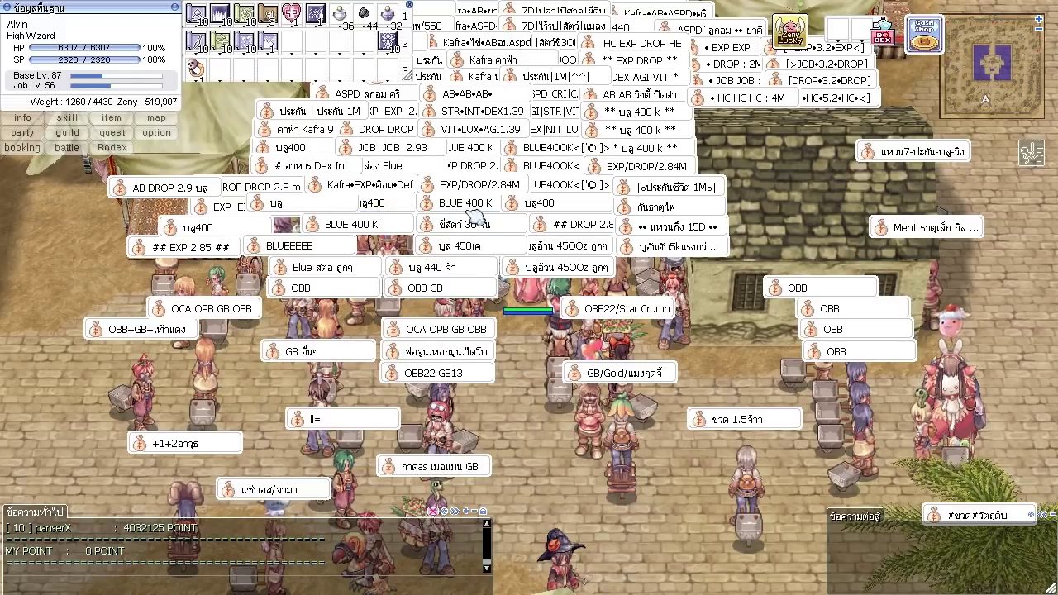
{"action": "left_click", "coordinate": [534, 357]}
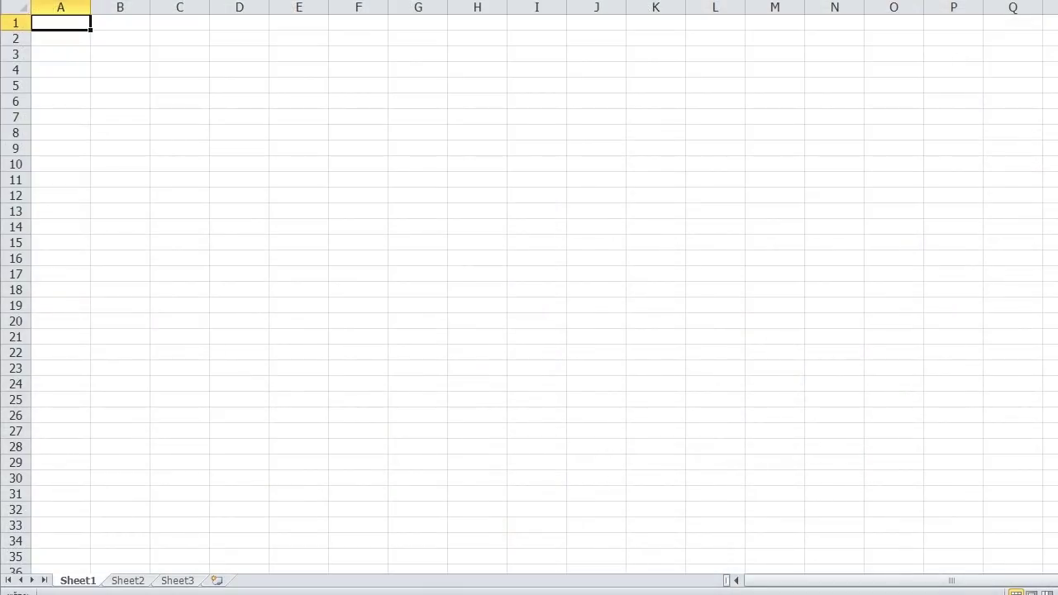
- In the blank Excel worksheet, enter 120%, บลูแคช and 450,000 across cells A2 to C2
{"action": "key", "text": "Down"}
{"action": "type", "text": "1"}
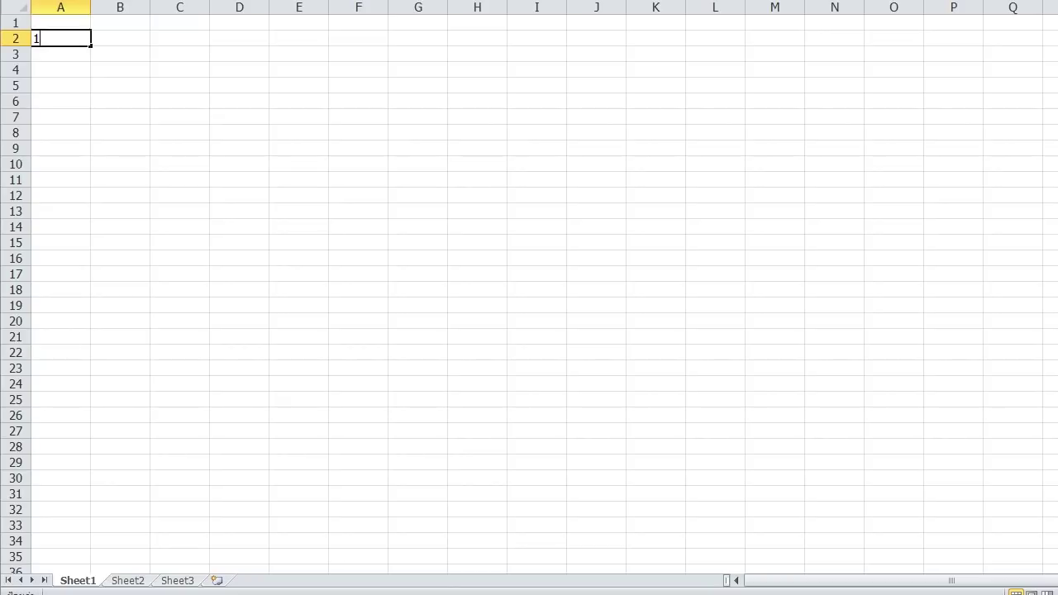
{"action": "type", "text": "20%"}
{"action": "key", "text": "Tab"}
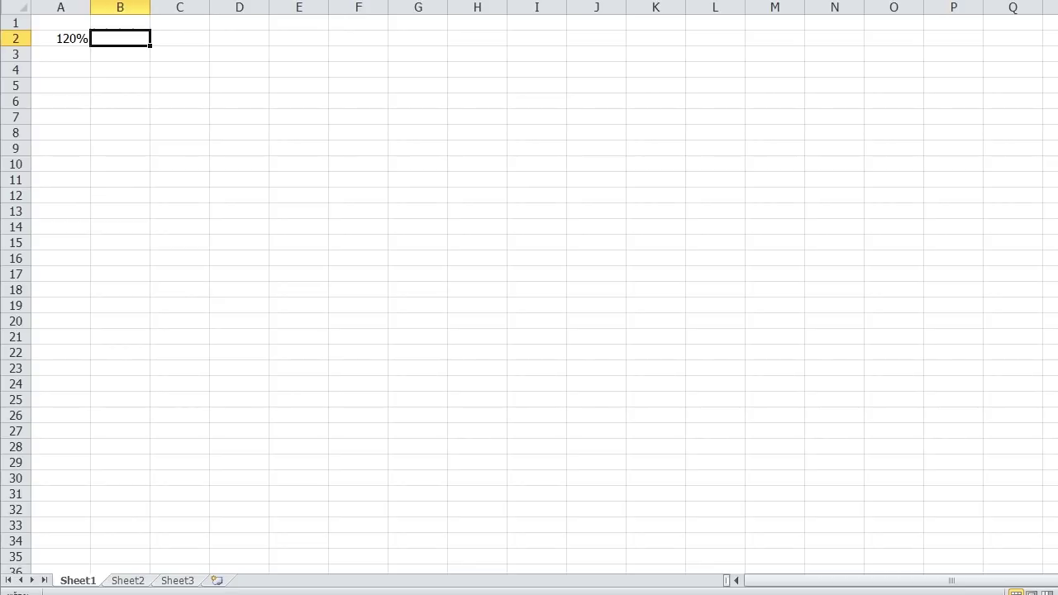
{"action": "type", "text": "บลูแคช"}
{"action": "key", "text": "Tab"}
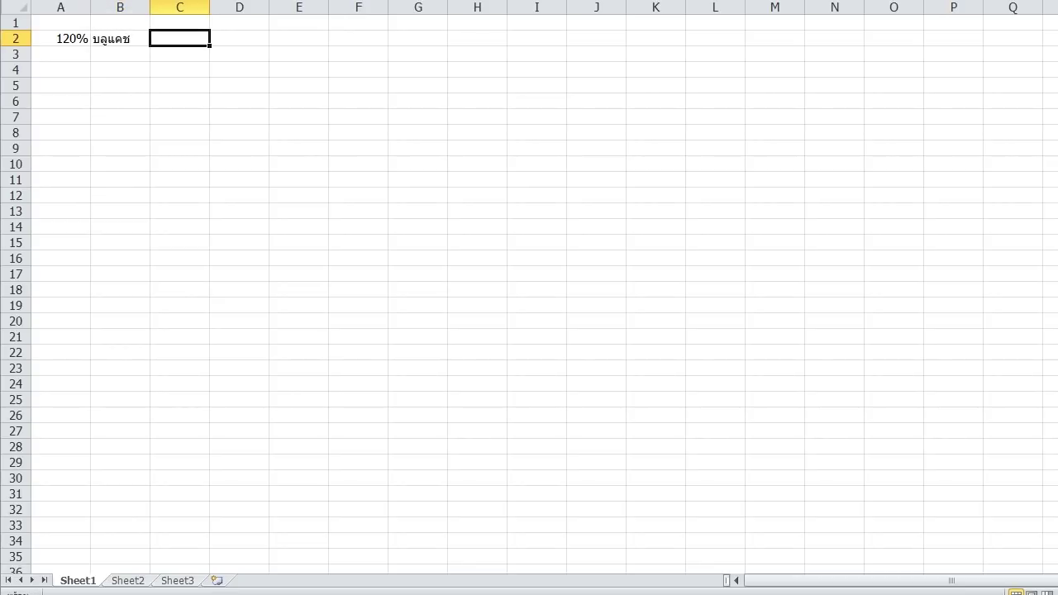
{"action": "type", "text": "450,000"}
{"action": "key", "text": "Right"}
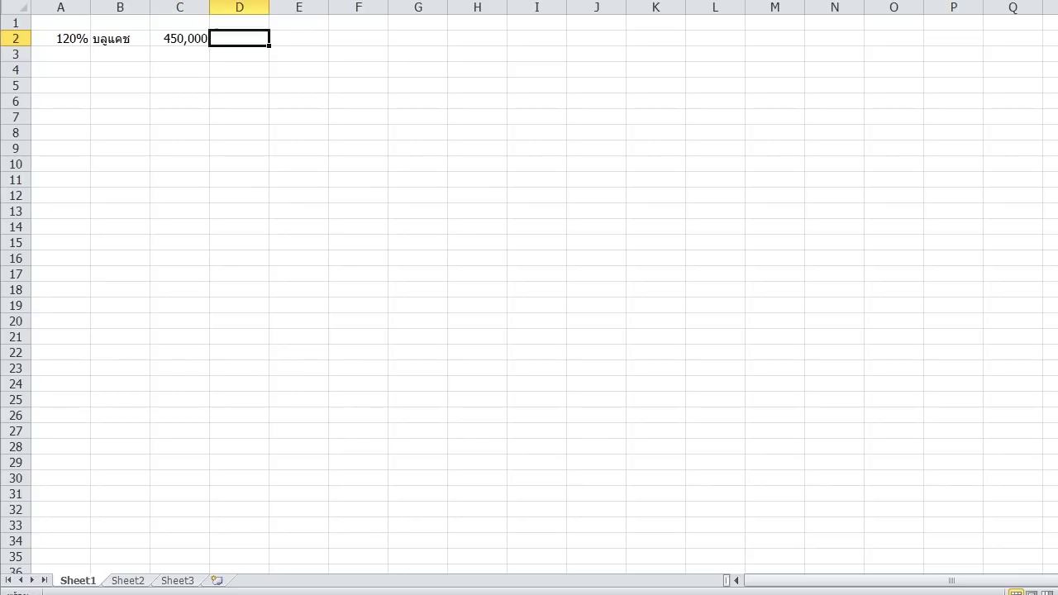
{"action": "key", "text": "Left"}
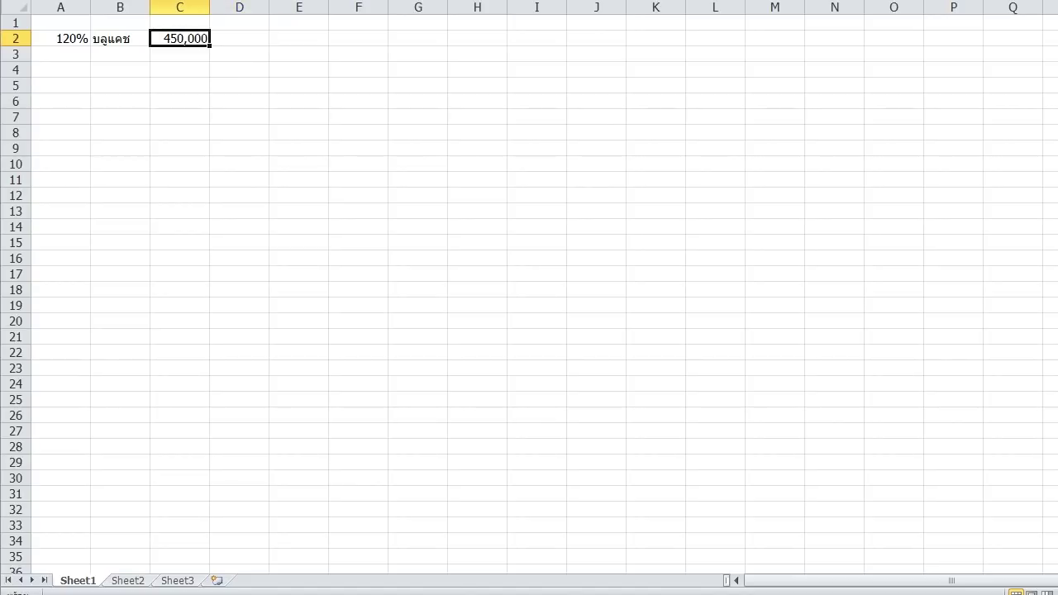
- Move the entries in A2:C2 down to row 7, starting at A7
{"action": "left_click_drag", "start_coordinate": [61, 39], "coordinate": [179, 39]}
{"action": "key", "text": "ctrl+c"}
{"action": "left_click", "coordinate": [60, 117]}
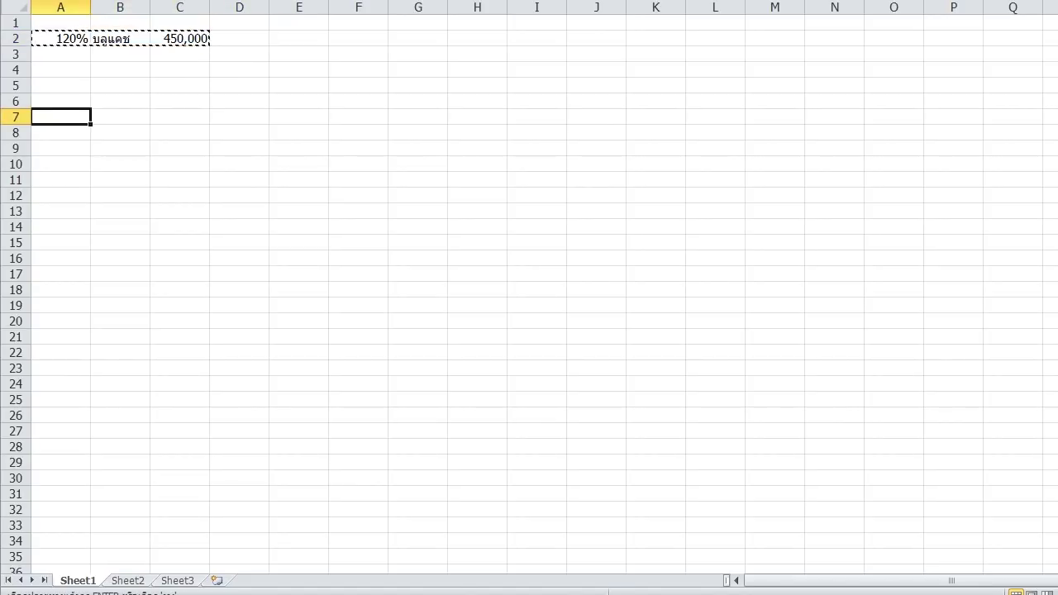
{"action": "key", "text": "ctrl+v"}
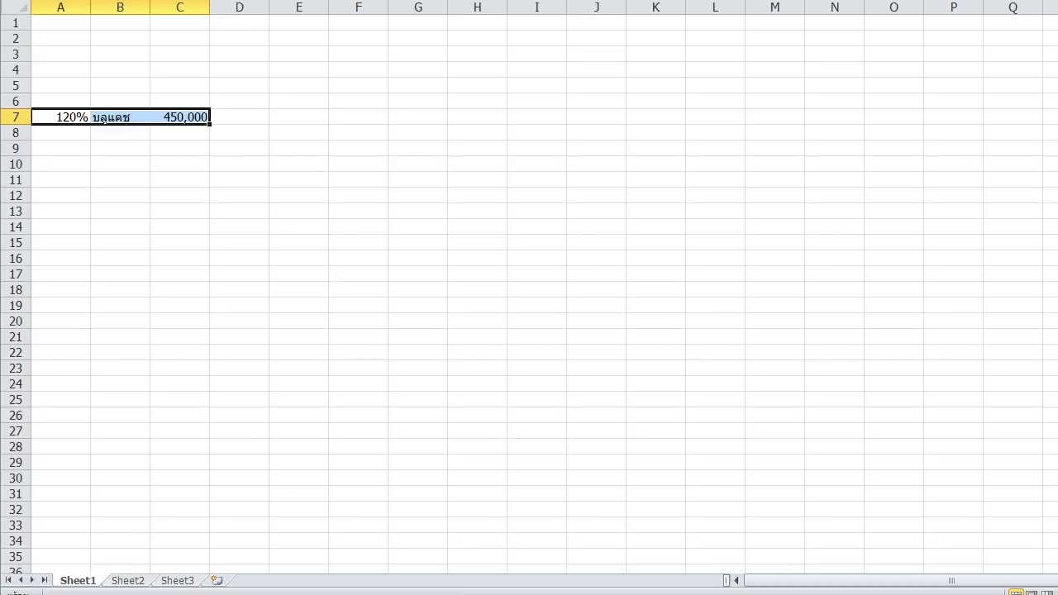
- Enter 500,000 in C6, directly above the 450,000 price
{"action": "left_click", "coordinate": [179, 101]}
{"action": "type", "text": "500,000"}
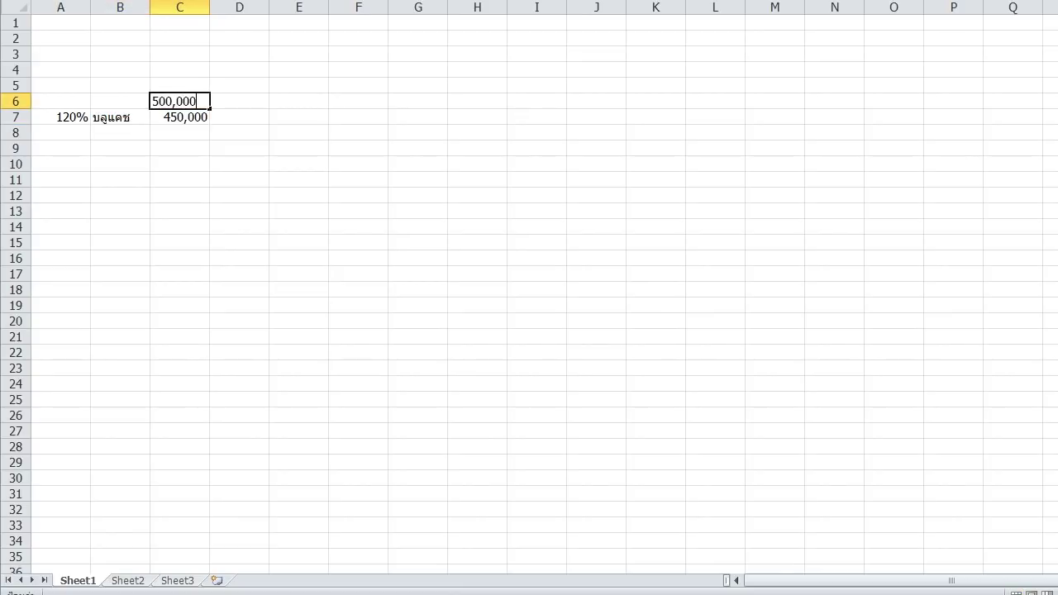
{"action": "key", "text": "Return"}
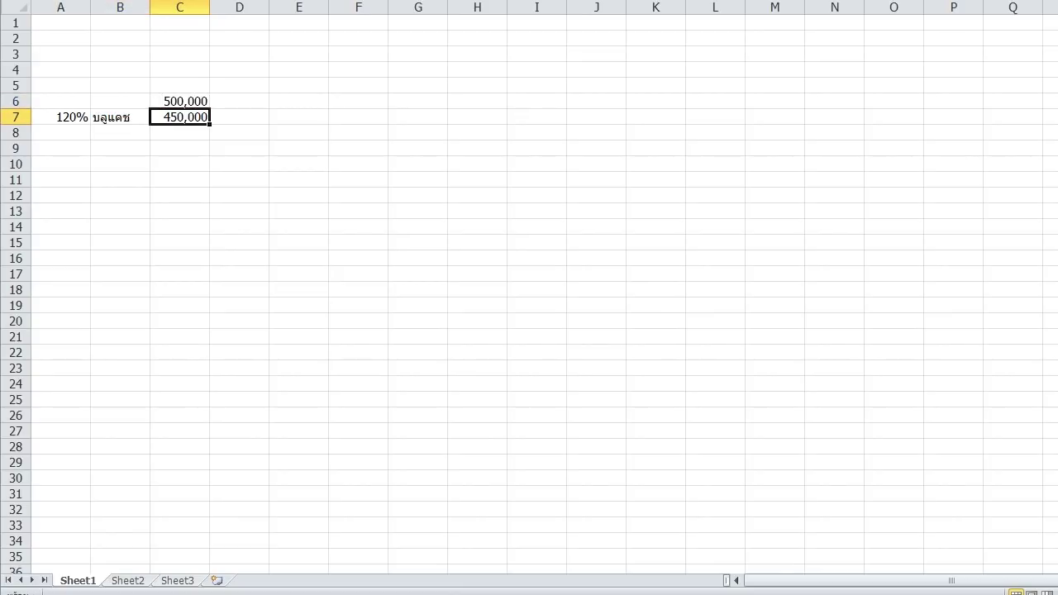
- Enter the formula +C7/50 in D7 to calculate the price per unit
{"action": "left_click", "coordinate": [239, 117]}
{"action": "type", "text": "+"}
{"action": "key", "text": "Left"}
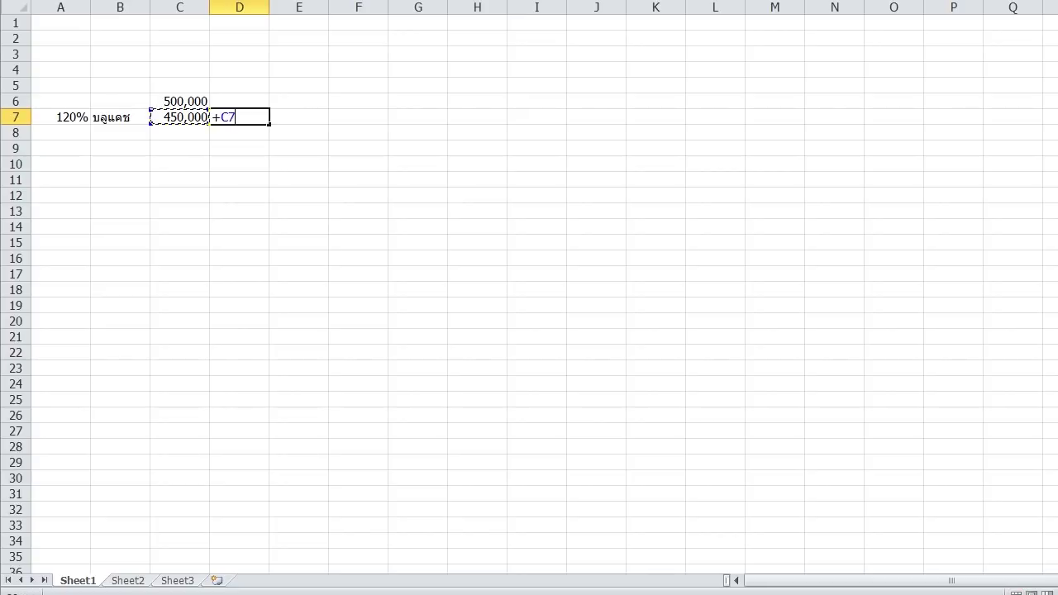
{"action": "type", "text": "/50"}
{"action": "key", "text": "Return"}
- Copy the formula from D7 into D6 to calculate the unit price for 500,000
{"action": "left_click", "coordinate": [256, 115]}
{"action": "key", "text": "ctrl+c"}
{"action": "key", "text": "Up"}
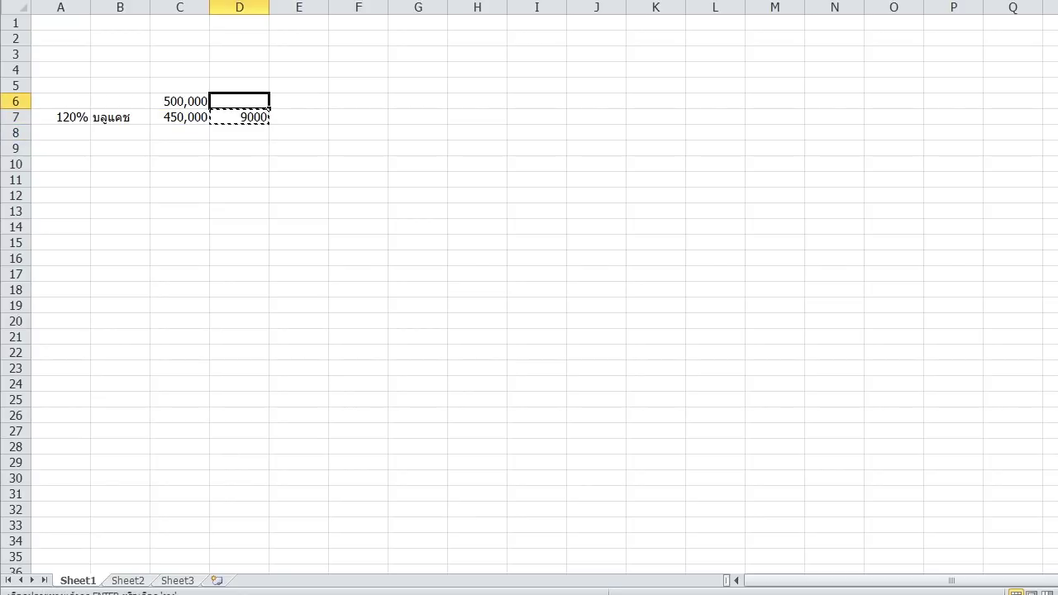
{"action": "key", "text": "ctrl+v"}
{"action": "key", "text": "Down"}
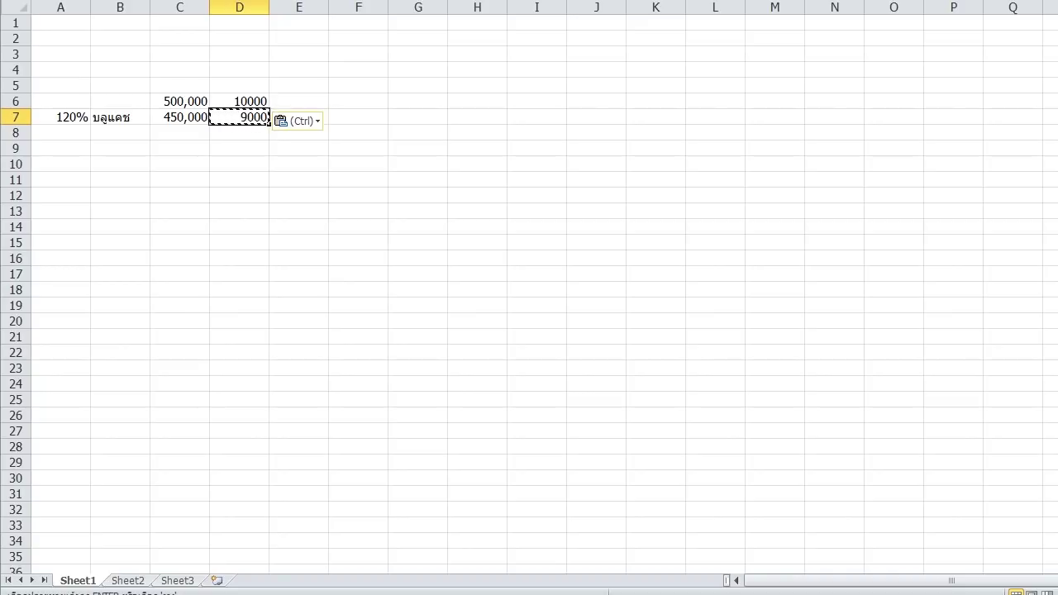
{"action": "key", "text": "Right"}
{"action": "key", "text": "Escape"}
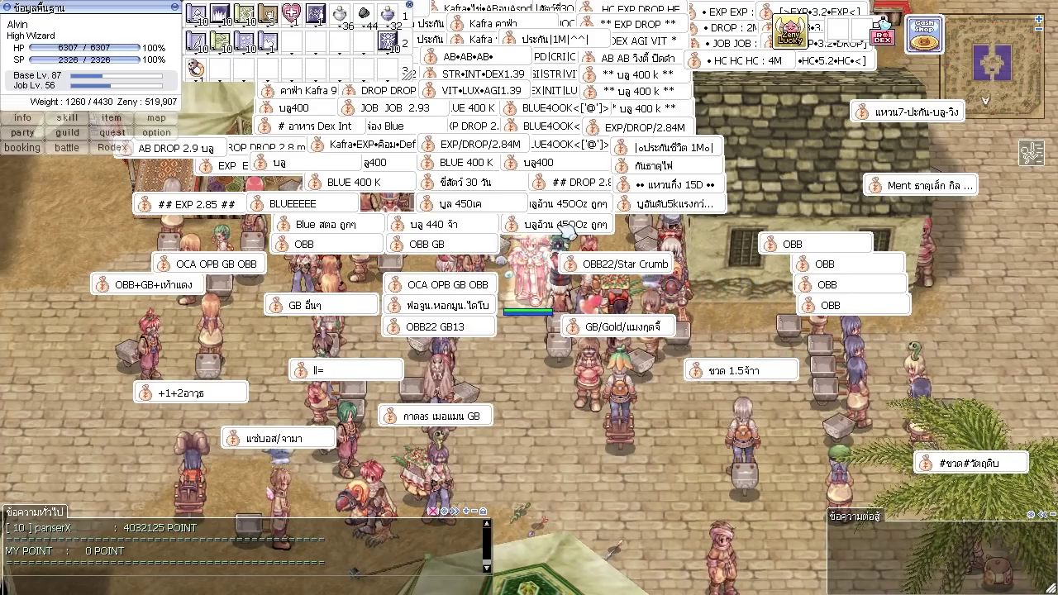
- Switch to the Ragnarok Online game and view the Blue Potion's price and description in a merchant's shop
{"action": "double_click", "coordinate": [555, 226]}
{"action": "left_click", "coordinate": [429, 232]}
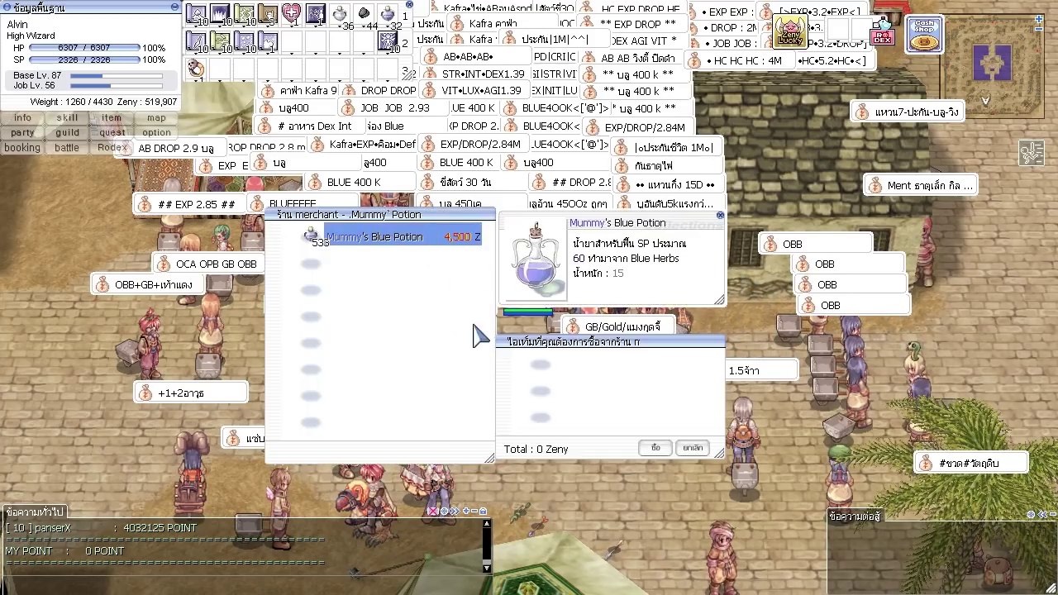
{"action": "key", "text": "Escape"}
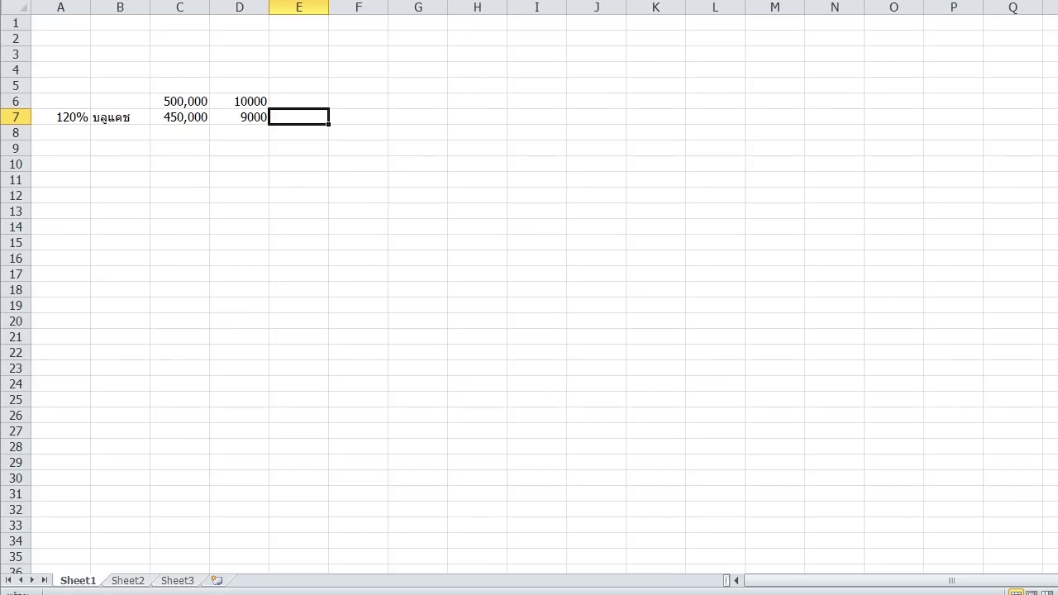
- In the Excel worksheet, add the label บลูกาก in B8, below บลูแคช
{"action": "key", "text": "Left"}
{"action": "key", "text": "Left"}
{"action": "key", "text": "Left"}
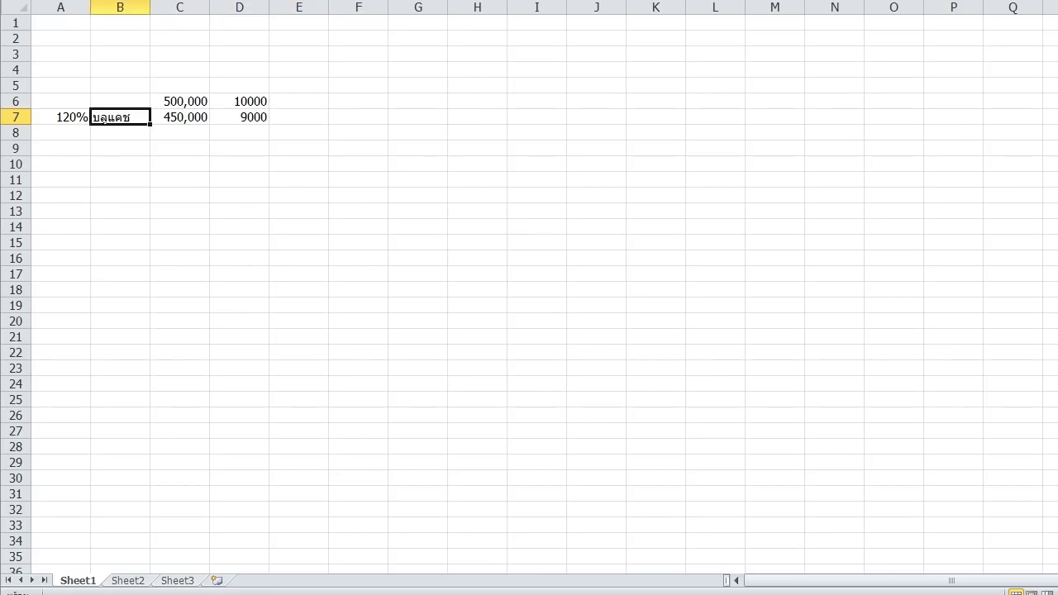
{"action": "key", "text": "Down"}
{"action": "type", "text": "a"}
{"action": "key", "text": "BackSpace"}
{"action": "type", "text": "บลูกาก"}
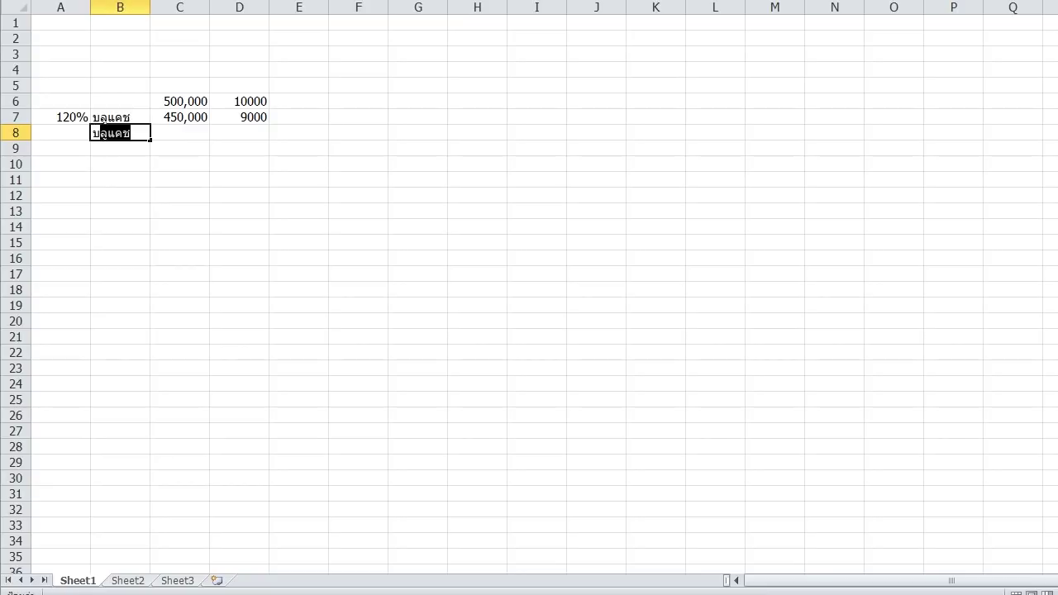
- Enter 4500 in D8 as the unit price for บลูกาก
{"action": "key", "text": "Right"}
{"action": "key", "text": "Right"}
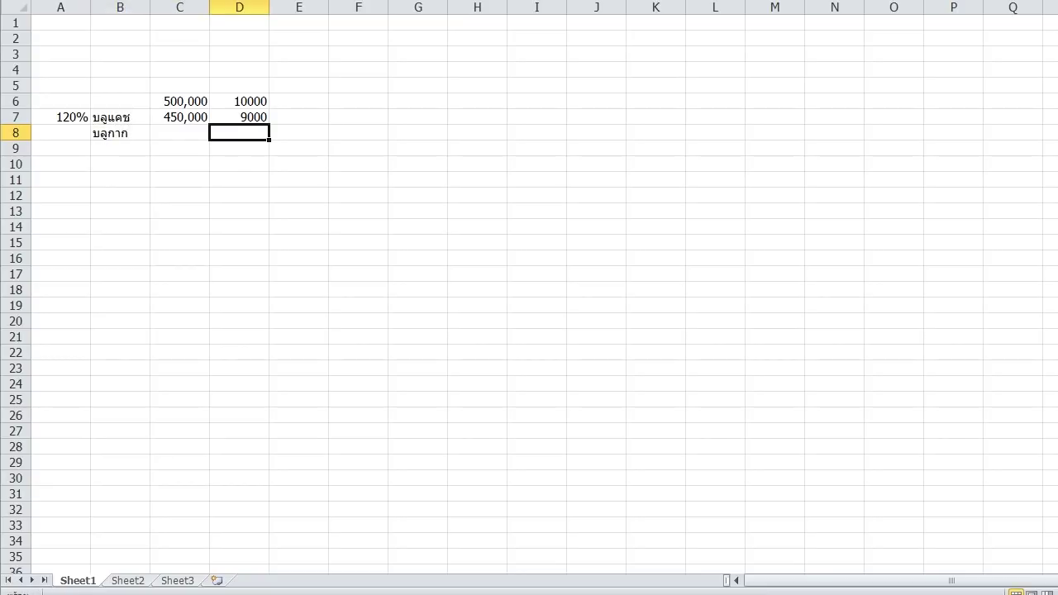
{"action": "type", "text": "4500"}
{"action": "key", "text": "Return"}
- Try to enter 100% in A8 beside the บลูกาก label
{"action": "key", "text": "Left"}
{"action": "key", "text": "Left"}
{"action": "key", "text": "Left"}
{"action": "key", "text": "Up"}
{"action": "type", "text": "1008"}
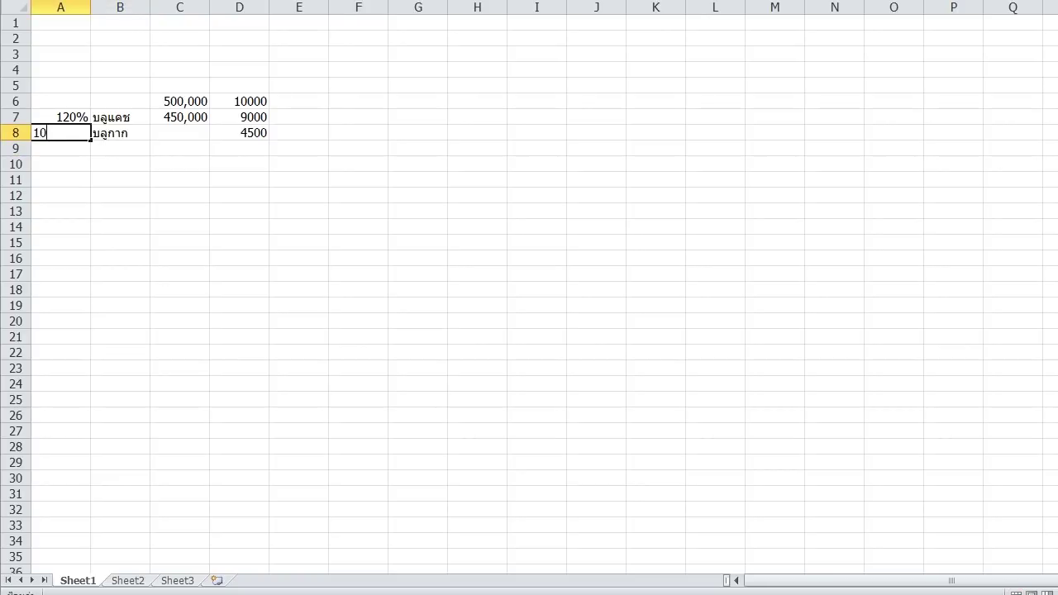
{"action": "key", "text": "Return"}
{"action": "key", "text": "Up"}
{"action": "type", "text": "100%"}
{"action": "key", "text": "Return"}
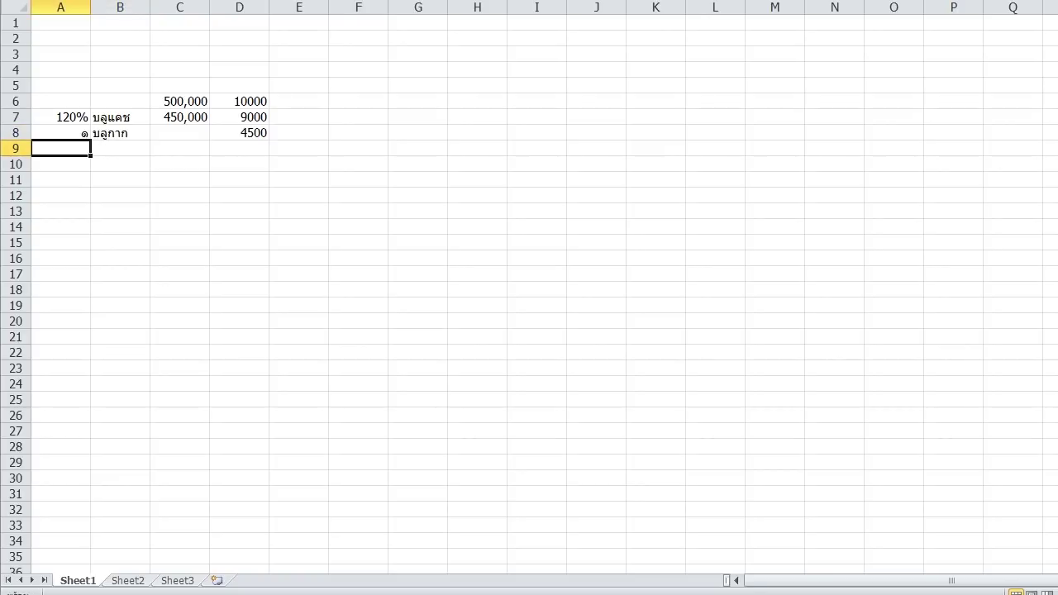
- Copy the percentage cell A7 into A8 and set the value of A8 to 100%
{"action": "key", "text": "Up"}
{"action": "key", "text": "Up"}
{"action": "key", "text": "ctrl+c"}
{"action": "key", "text": "Down"}
{"action": "key", "text": "ctrl+v"}
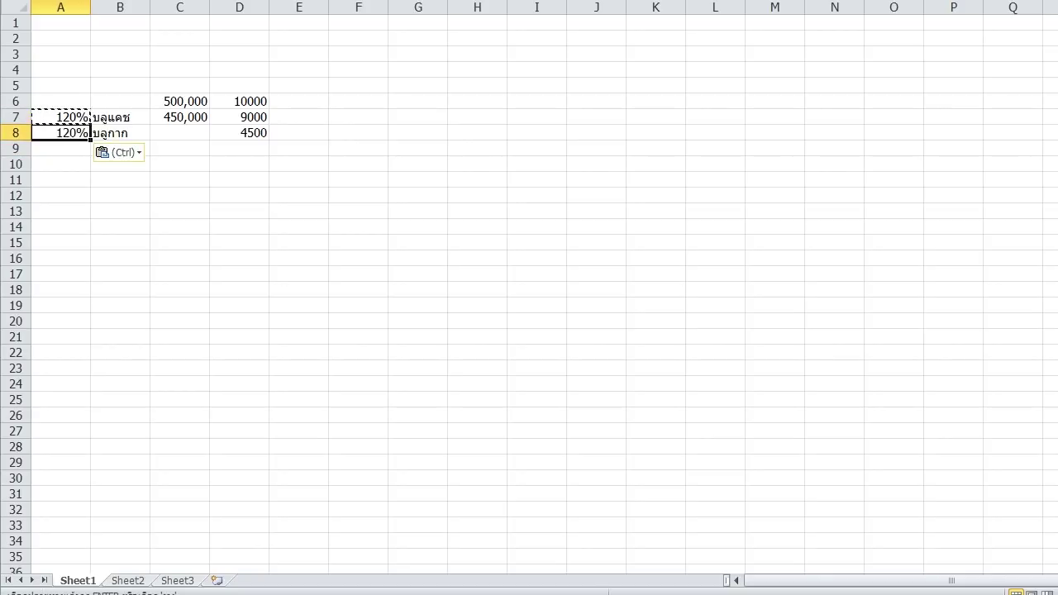
{"action": "type", "text": "100"}
{"action": "key", "text": "Return"}
{"action": "key", "text": "Up"}
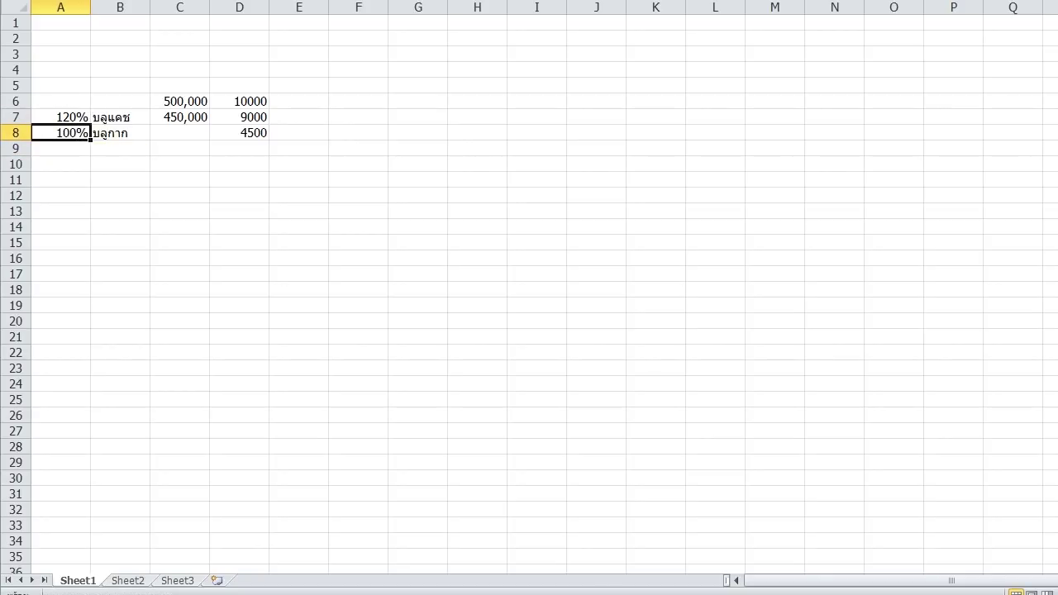
- Try copying the 100% from A8 into A9, and clear A9 again
{"action": "key", "text": "ctrl+c"}
{"action": "key", "text": "Down"}
{"action": "key", "text": "ctrl+v"}
{"action": "key", "text": "Right"}
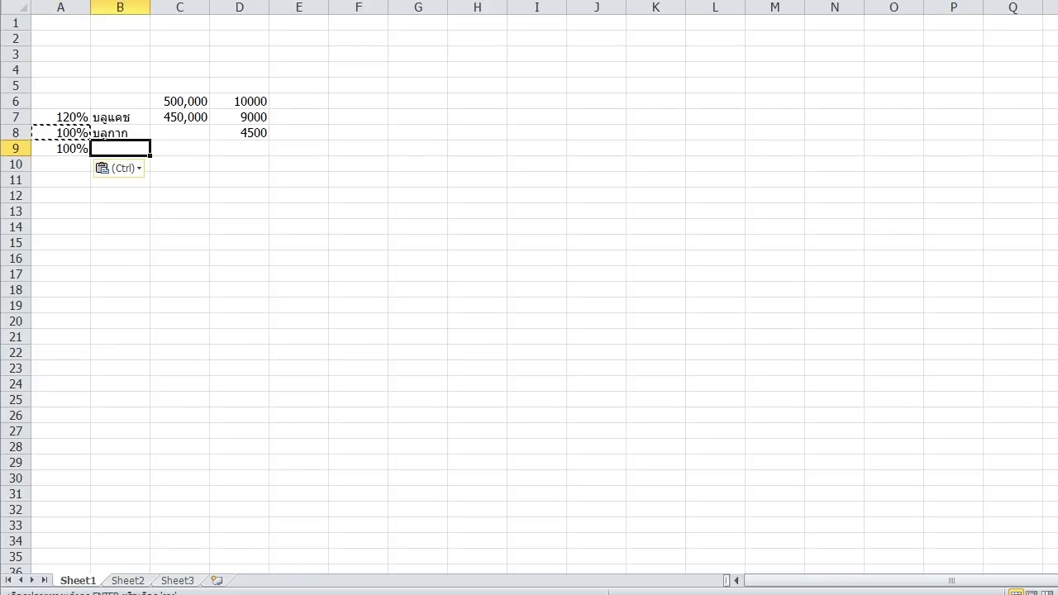
{"action": "key", "text": "Right"}
{"action": "key", "text": "Right"}
{"action": "key", "text": "Left"}
{"action": "key", "text": "Left"}
{"action": "key", "text": "Left"}
{"action": "key", "text": "Delete"}
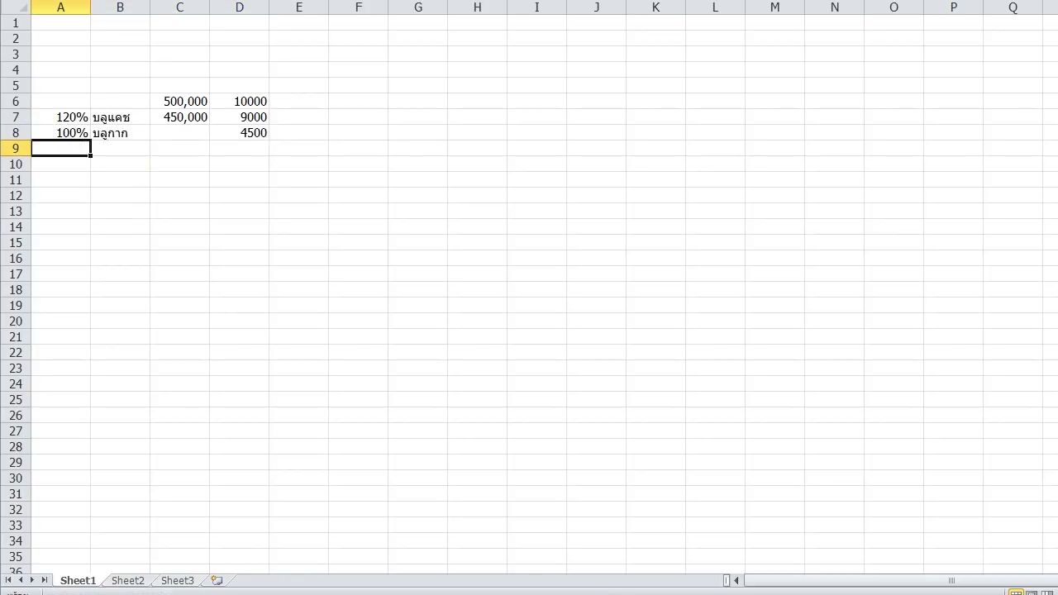
{"action": "key", "text": "Up"}
{"action": "key", "text": "Right"}
{"action": "key", "text": "Right"}
{"action": "key", "text": "Right"}
{"action": "key", "text": "Right"}
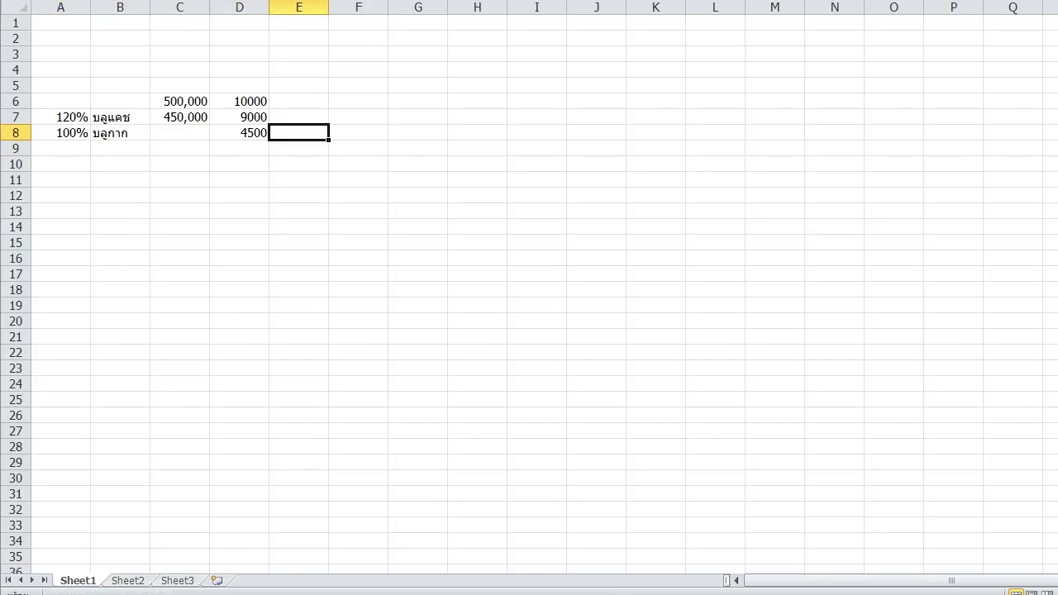
{"action": "type", "text": "+"}
{"action": "key", "text": "Escape"}
{"action": "key", "text": "Left"}
{"action": "key", "text": "Up"}
{"action": "key", "text": "Down"}
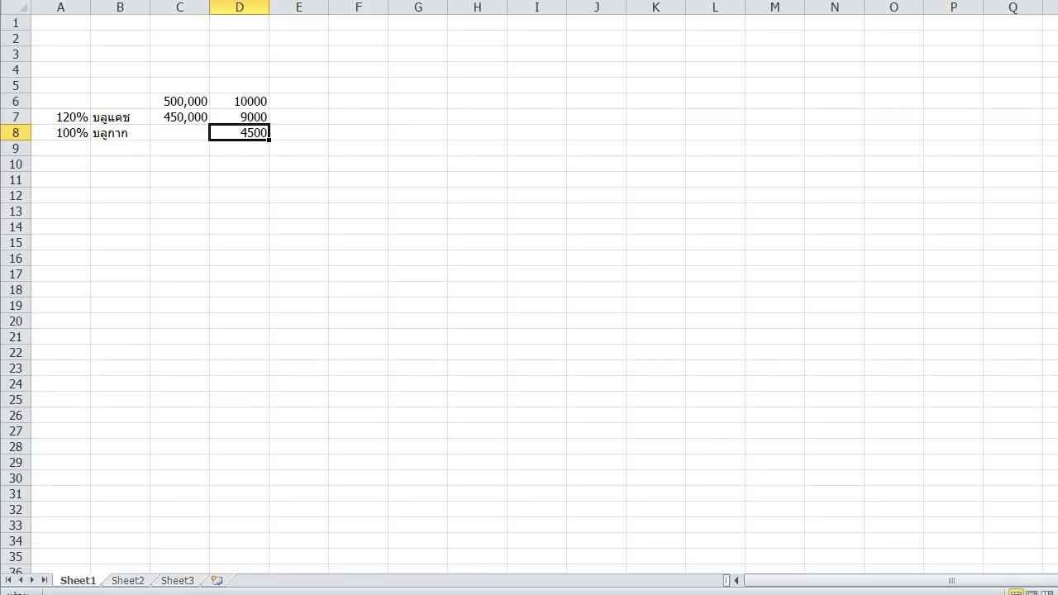
{"action": "key", "text": "Right"}
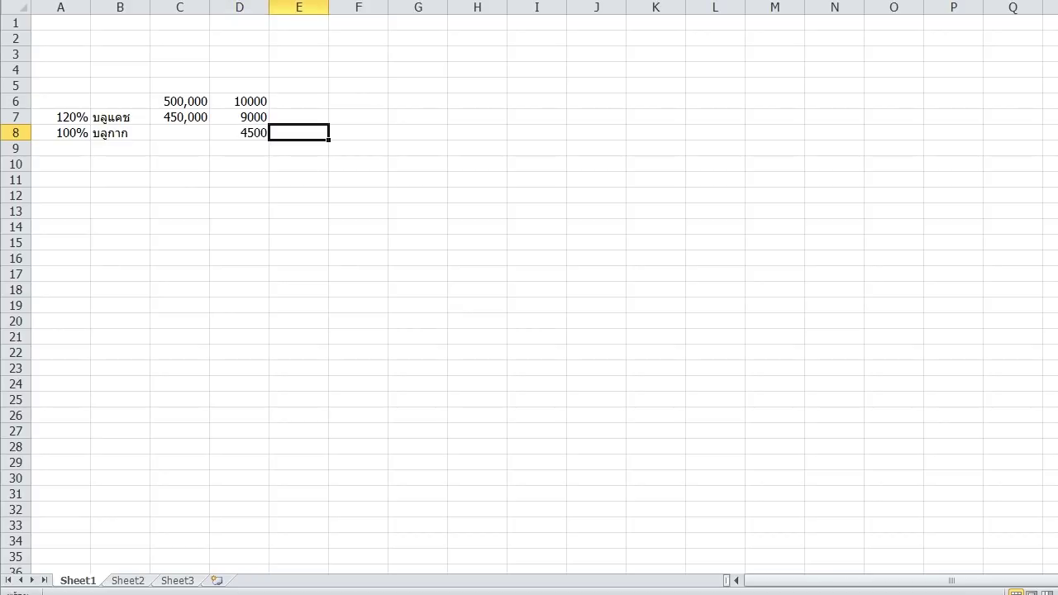
{"action": "key", "text": "Up"}
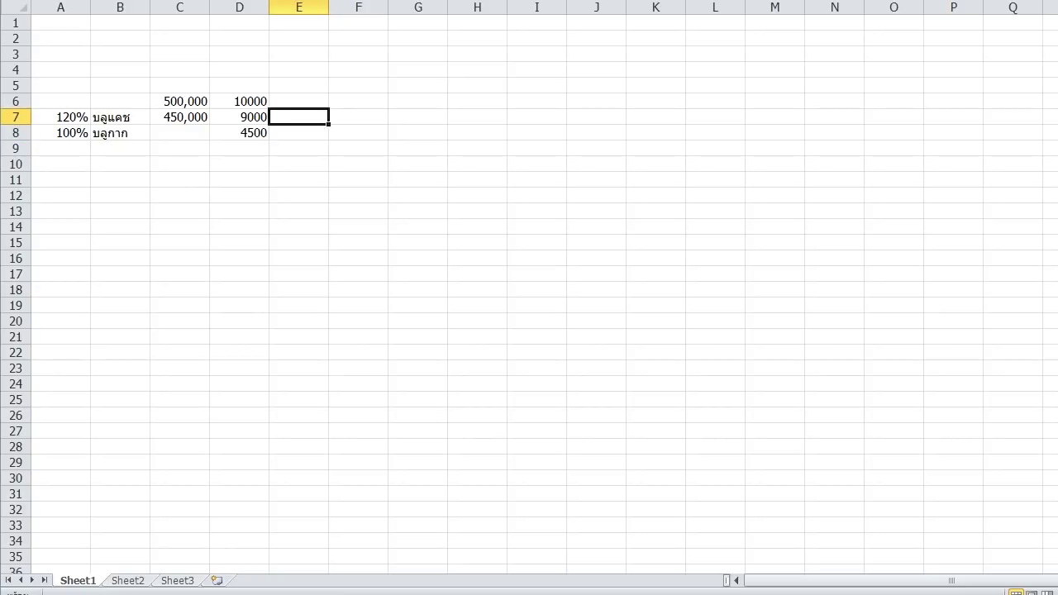
- Compare the unit prices of บลูแคช in D7 and บลูกาก in D8
{"action": "key", "text": "Left"}
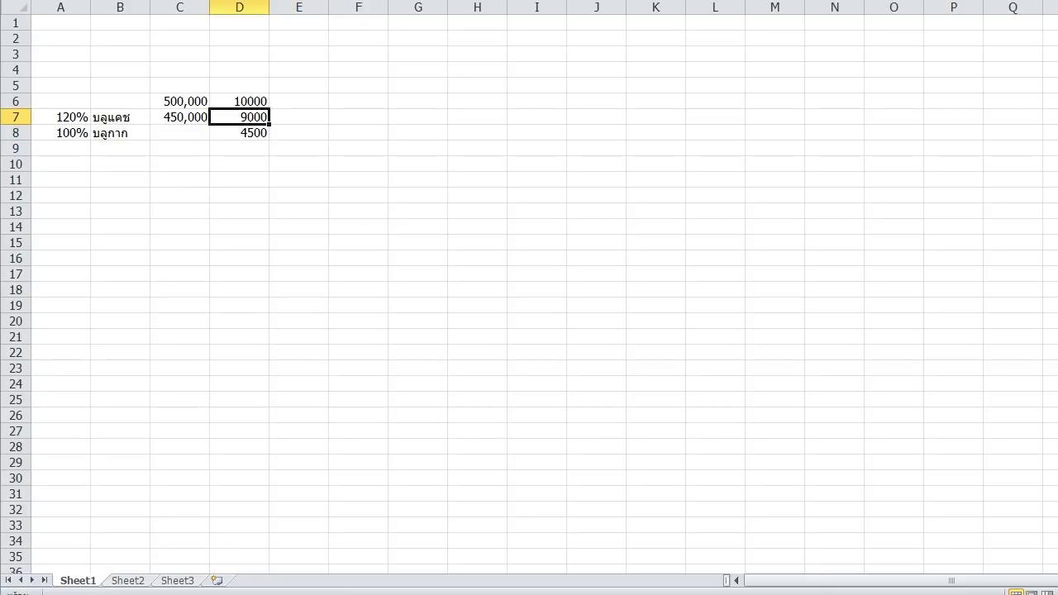
{"action": "key", "text": "Down"}
{"action": "key", "text": "Up"}
{"action": "key", "text": "Down"}
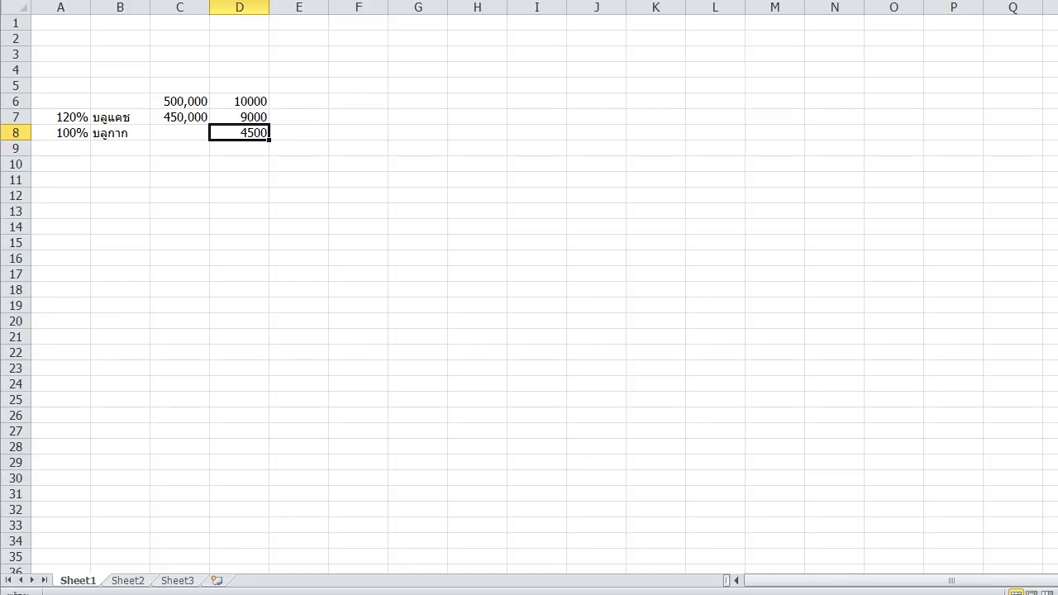
{"action": "key", "text": "Right"}
{"action": "key", "text": "Left"}
{"action": "key", "text": "Right"}
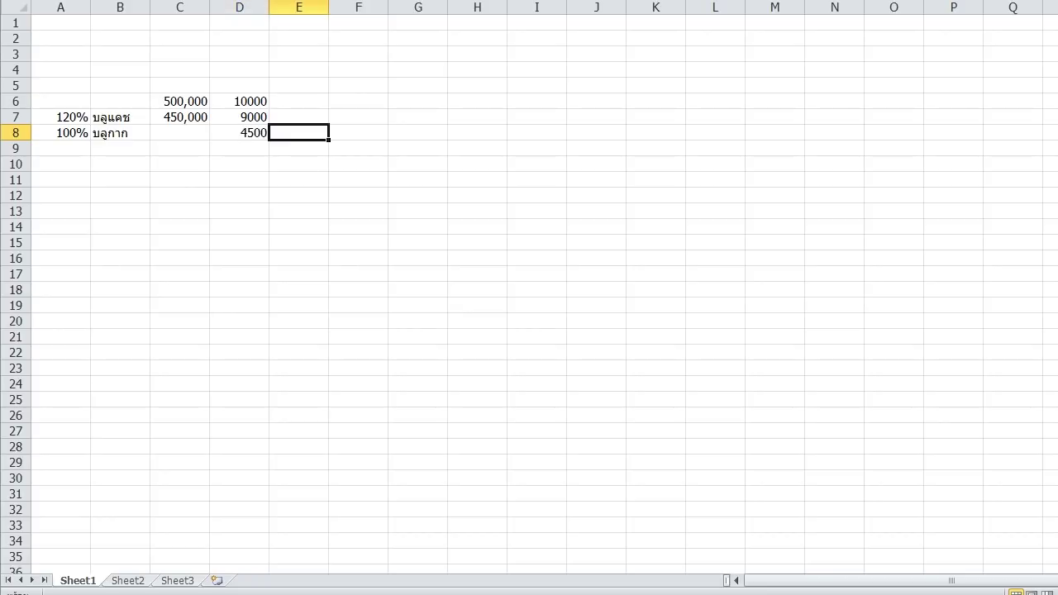
{"action": "key", "text": "Left"}
{"action": "key", "text": "Up"}
{"action": "key", "text": "Down"}
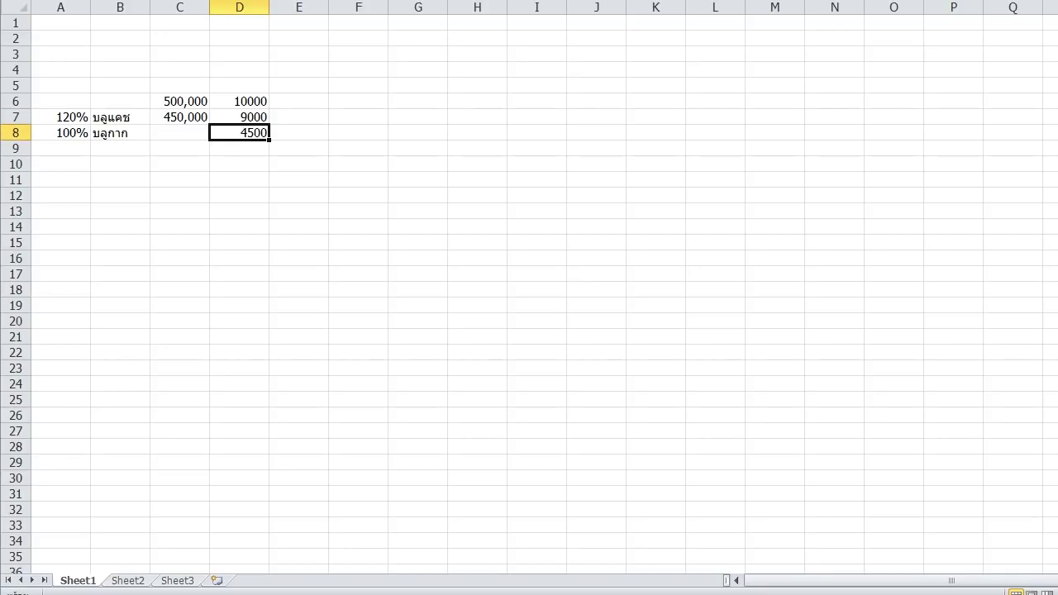
- Enter the formula +D8*A7 in E8 to scale the บลูกาก unit price by the บลูแคช percentage
{"action": "key", "text": "Right"}
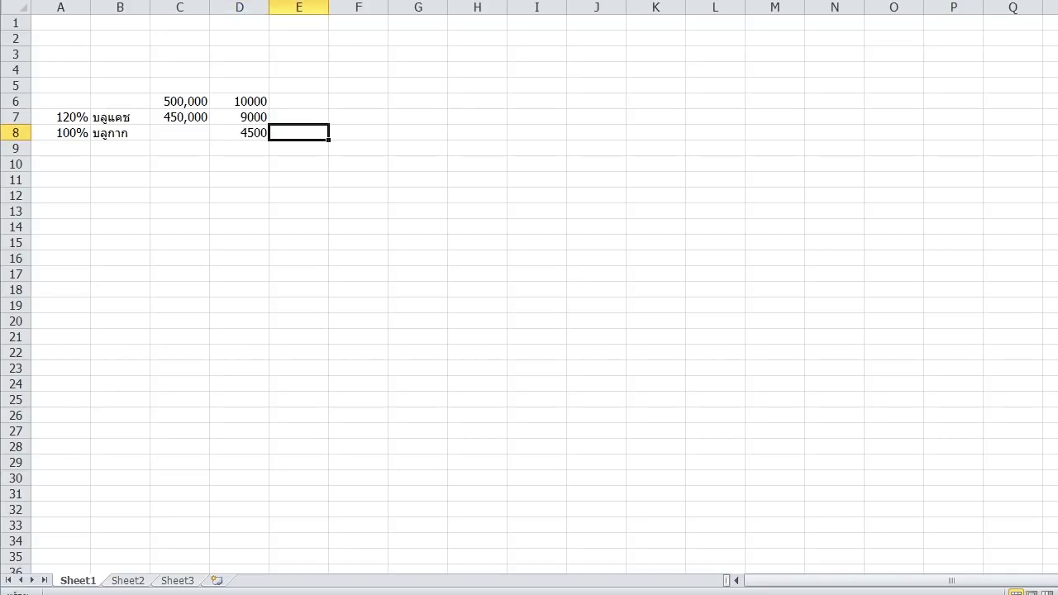
{"action": "type", "text": "+"}
{"action": "key", "text": "Left"}
{"action": "key", "text": "Up"}
{"action": "key", "text": "Down"}
{"action": "type", "text": "*"}
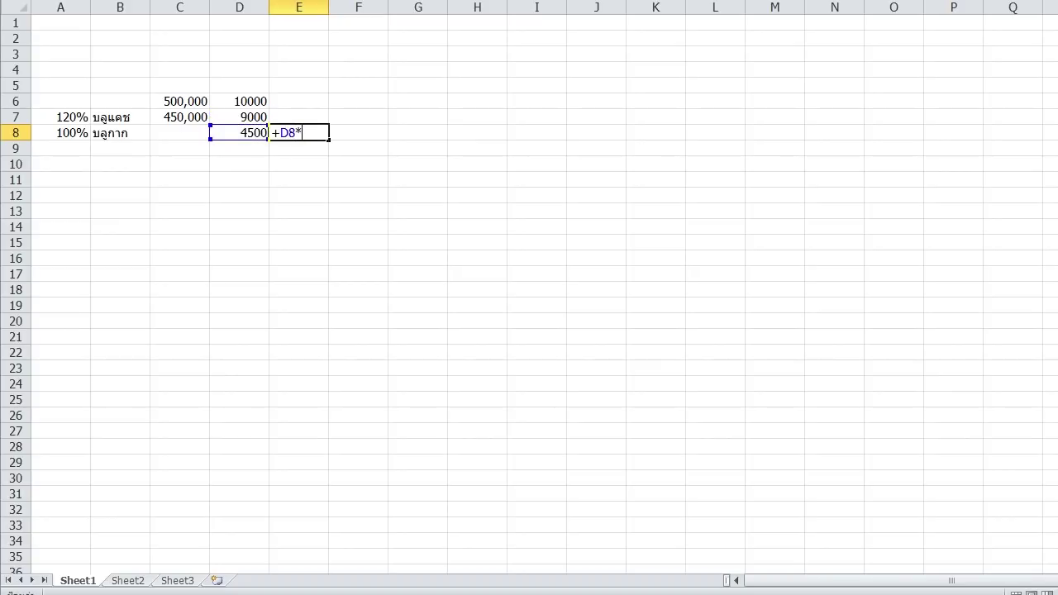
{"action": "key", "text": "Left"}
{"action": "key", "text": "Left"}
{"action": "key", "text": "Left"}
{"action": "key", "text": "Left"}
{"action": "key", "text": "Up"}
{"action": "key", "text": "Return"}
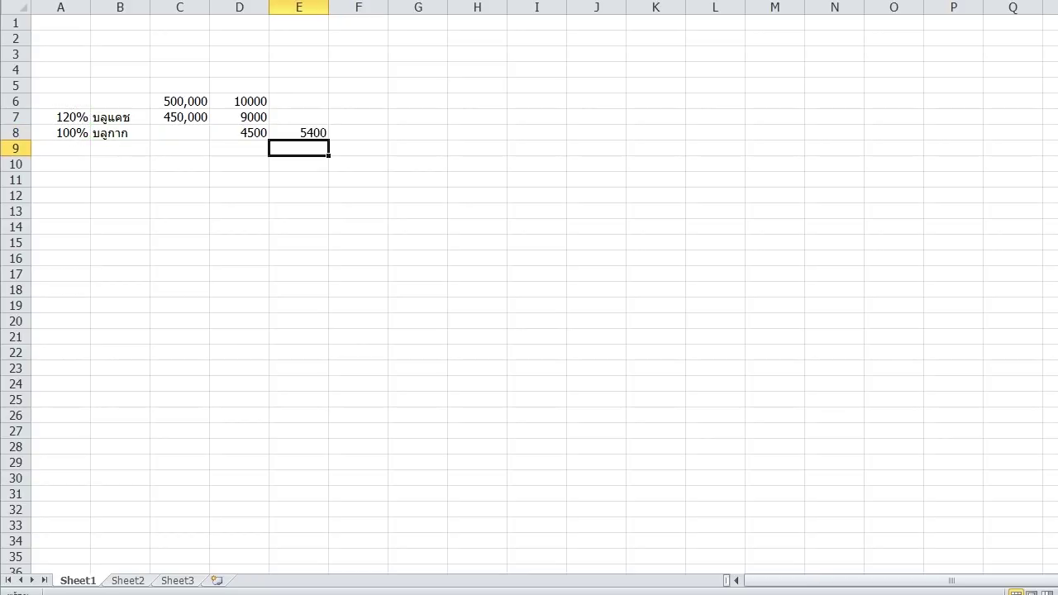
- Compare the scaled บลูกาก price in E8 with the unit prices in D7 and D8
{"action": "key", "text": "Up"}
{"action": "key", "text": "Up"}
{"action": "key", "text": "Left"}
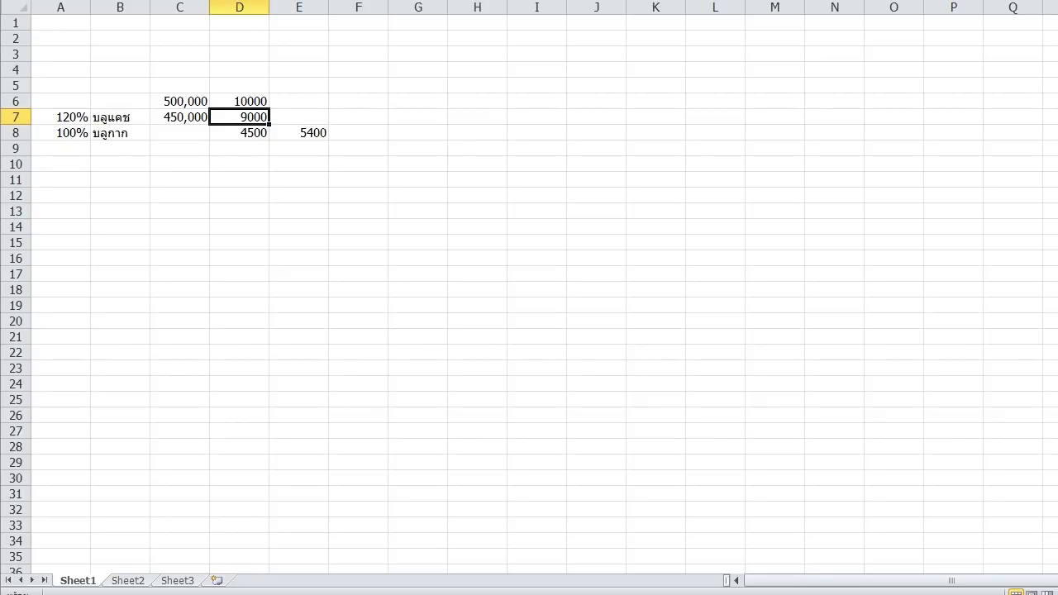
{"action": "key", "text": "Right"}
{"action": "key", "text": "Down"}
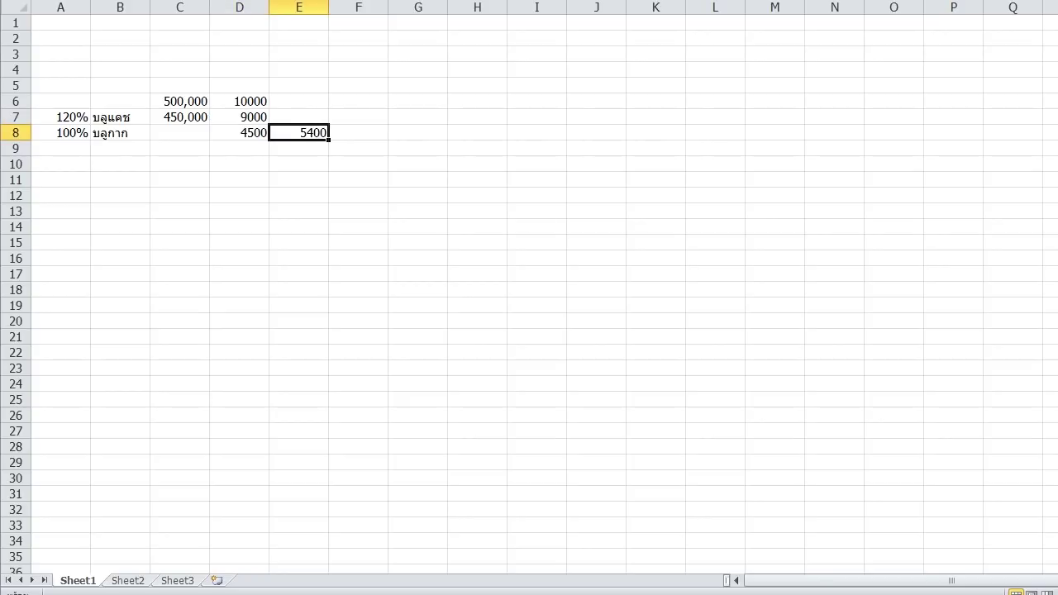
{"action": "key", "text": "Up"}
{"action": "key", "text": "Down"}
{"action": "key", "text": "Up"}
{"action": "key", "text": "Left"}
{"action": "key", "text": "Right"}
{"action": "key", "text": "Down"}
{"action": "key", "text": "Up"}
{"action": "key", "text": "Left"}
{"action": "key", "text": "Right"}
{"action": "key", "text": "Down"}
{"action": "key", "text": "Up"}
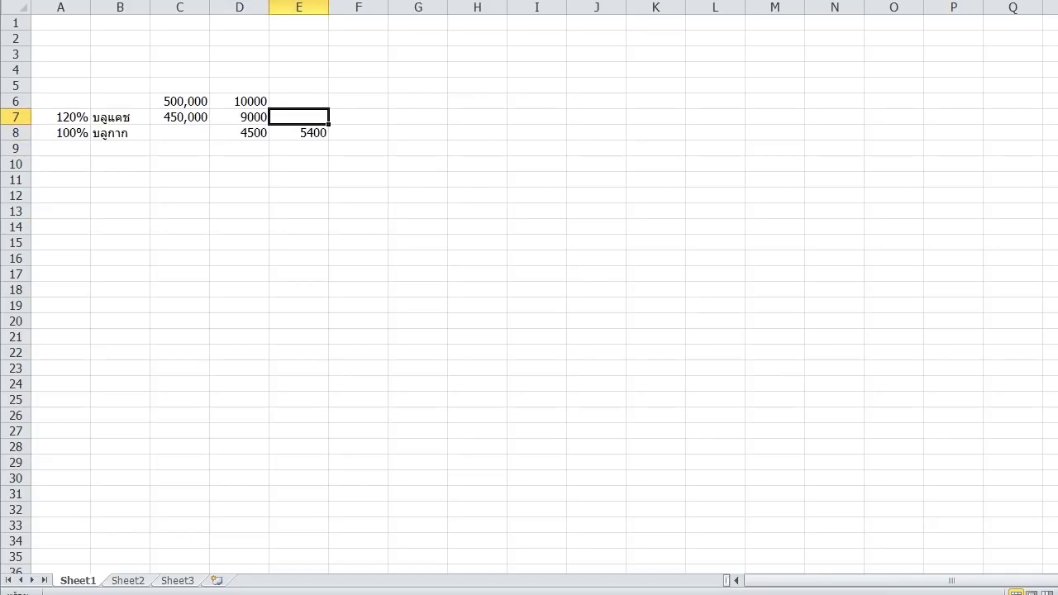
{"action": "key", "text": "Left"}
{"action": "key", "text": "Right"}
{"action": "key", "text": "Down"}
{"action": "key", "text": "Left"}
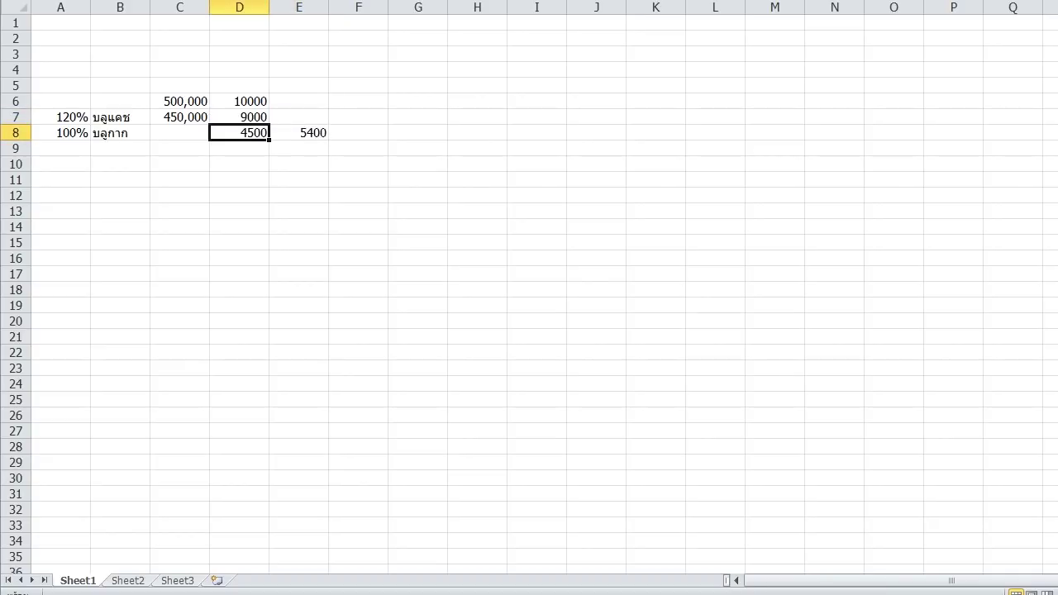
{"action": "key", "text": "Right"}
{"action": "key", "text": "Up"}
{"action": "key", "text": "Down"}
{"action": "key", "text": "Up"}
{"action": "key", "text": "Left"}
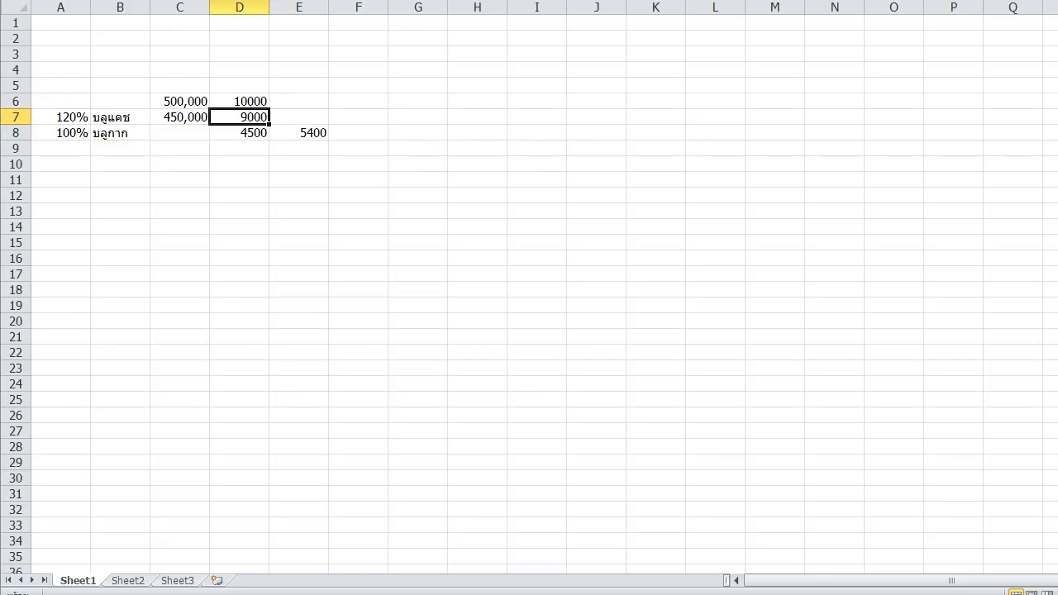
{"action": "key", "text": "Right"}
{"action": "key", "text": "Down"}
{"action": "key", "text": "Up"}
{"action": "key", "text": "Left"}
{"action": "key", "text": "Down"}
{"action": "key", "text": "Right"}
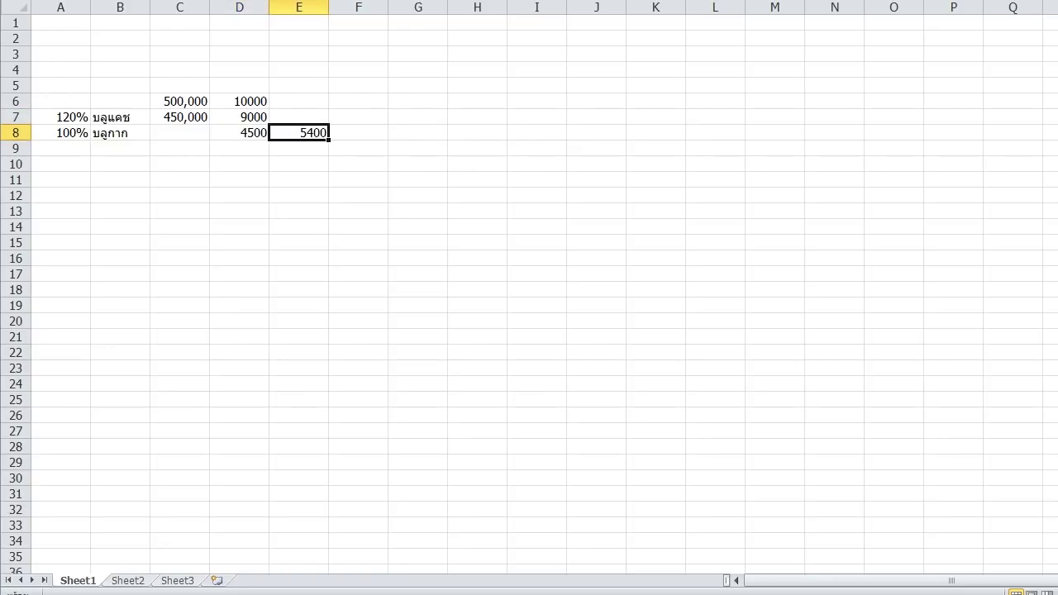
{"action": "key", "text": "Down"}
{"action": "key", "text": "Left"}
{"action": "key", "text": "Left"}
{"action": "key", "text": "Left"}
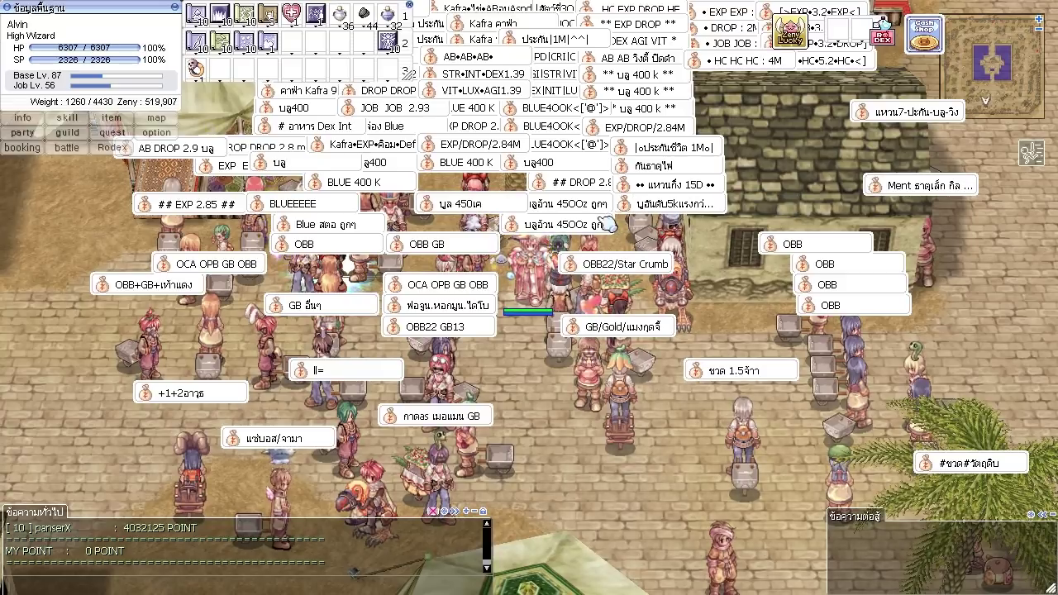
- In the game, check the Blue Potion's price and description in the 4500z shop and the บลูอันดับ 5k shop, and close the shop window
{"action": "left_click", "coordinate": [671, 216]}
{"action": "right_click", "coordinate": [408, 242]}
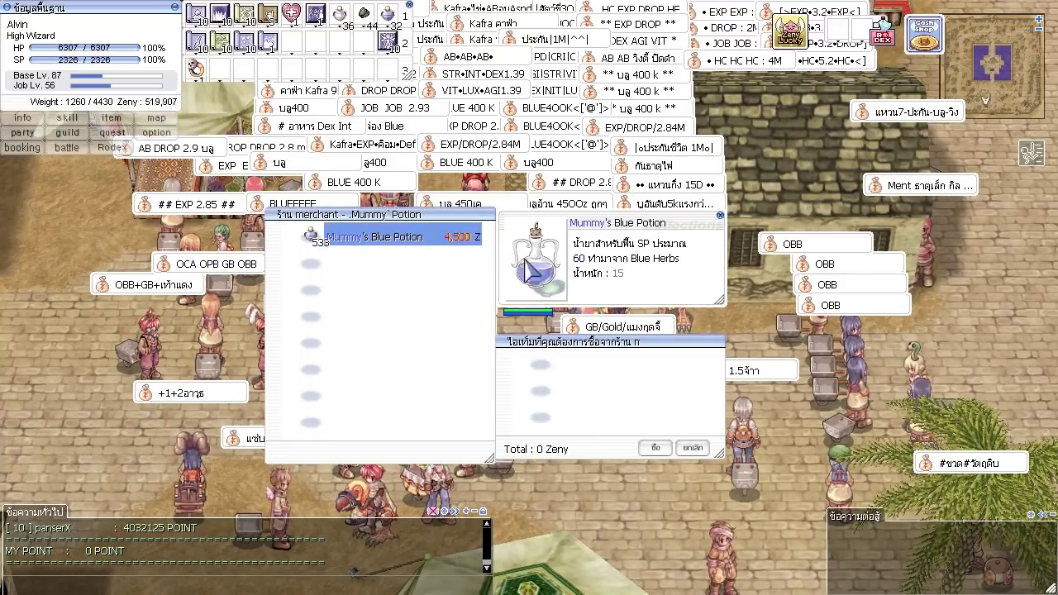
{"action": "key", "text": "Escape"}
{"action": "left_click", "coordinate": [668, 204]}
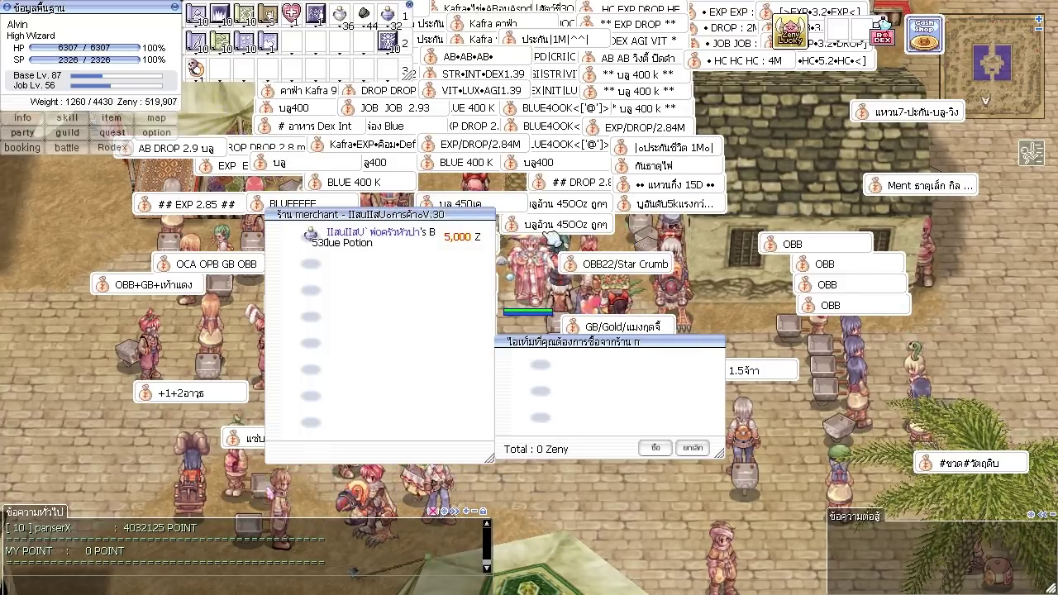
{"action": "left_click", "coordinate": [410, 241]}
{"action": "right_click", "coordinate": [410, 245]}
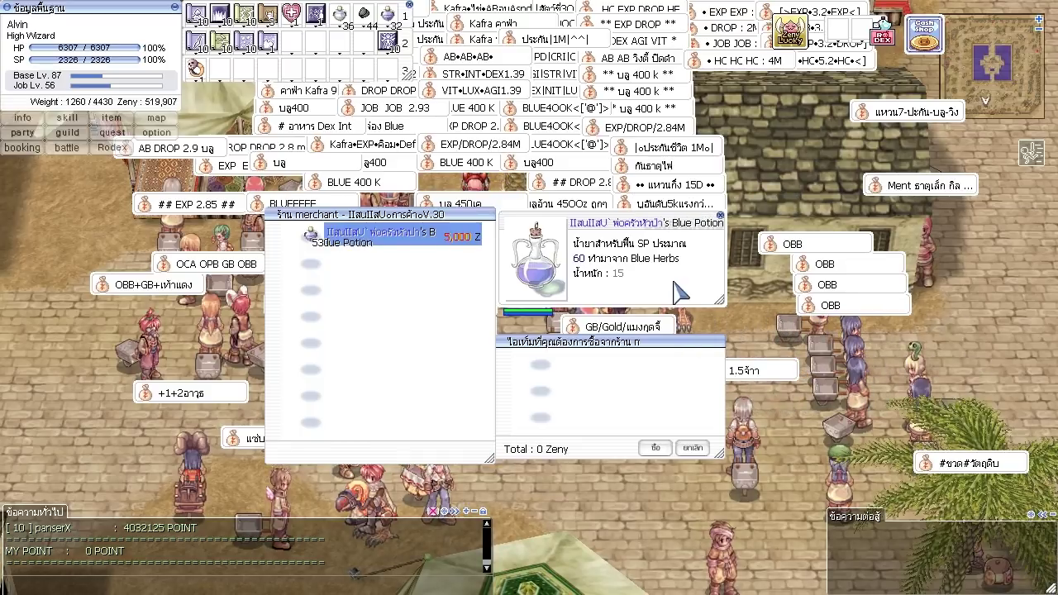
{"action": "left_click", "coordinate": [693, 447]}
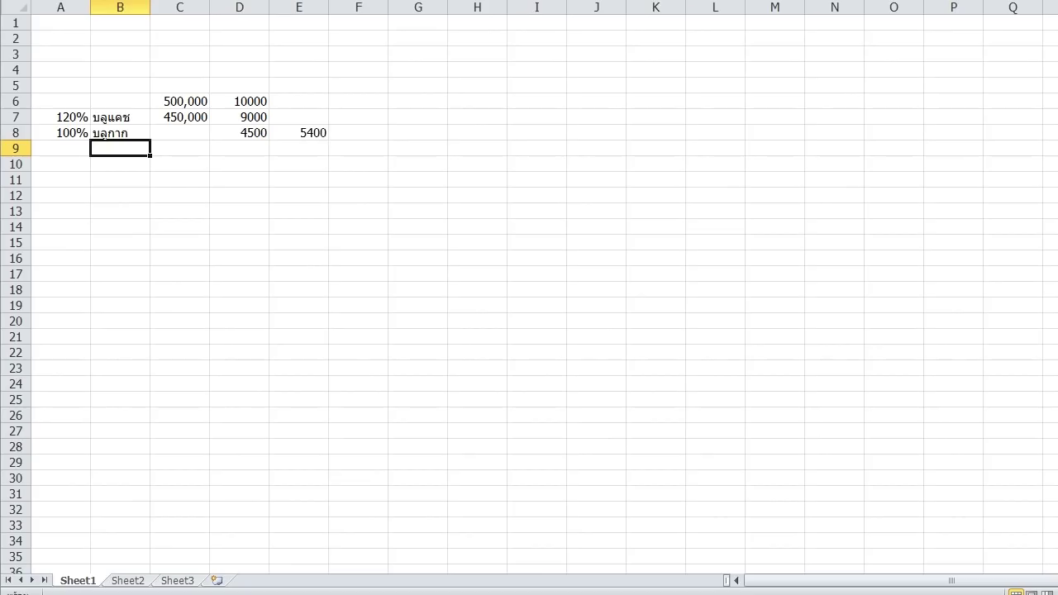
- Enter the label บลูอันดับ in B9 of the spreadsheet, below บลูกาก
{"action": "type", "text": "[]^vyo"}
{"action": "key", "text": "Escape"}
{"action": "key", "text": "Up"}
{"action": "key", "text": "ctrl+c"}
{"action": "key", "text": "Down"}
{"action": "key", "text": "ctrl+v"}
{"action": "type", "text": "บลูอี้"}
{"action": "type", "text": "นดับ"}
- Enter 5000 in D9 as the unit price for บลูอันดับ
{"action": "key", "text": "Tab"}
{"action": "key", "text": "Tab"}
{"action": "type", "text": "5000"}
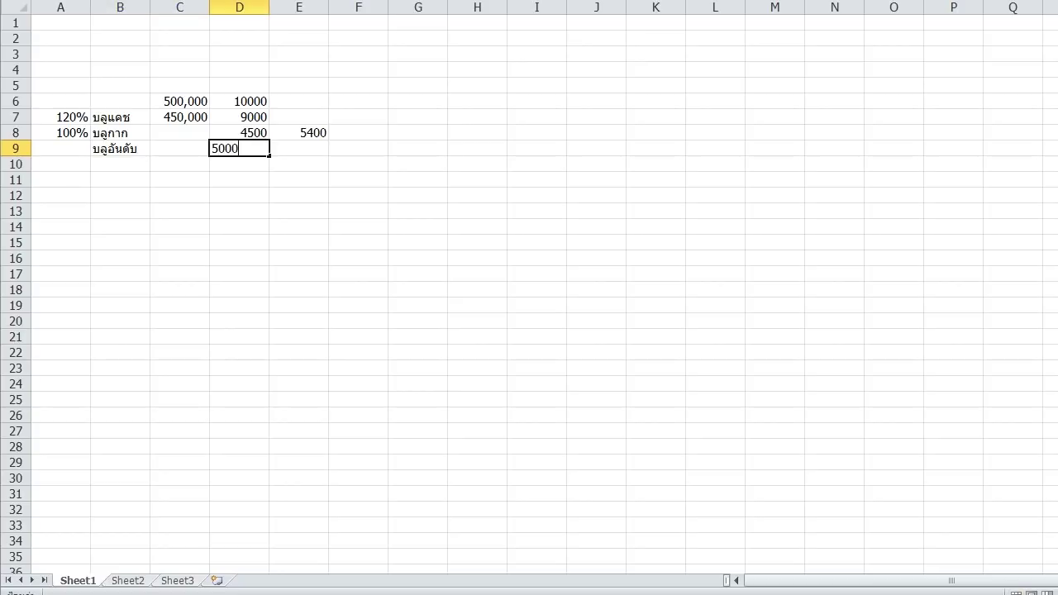
{"action": "key", "text": "Return"}
- Enter 150% in A9 as the percentage for บลูอันดับ
{"action": "key", "text": "Up"}
{"action": "key", "text": "Right"}
{"action": "key", "text": "Right"}
{"action": "key", "text": "Right"}
{"action": "key", "text": "Left"}
{"action": "key", "text": "Left"}
{"action": "key", "text": "Left"}
{"action": "key", "text": "Left"}
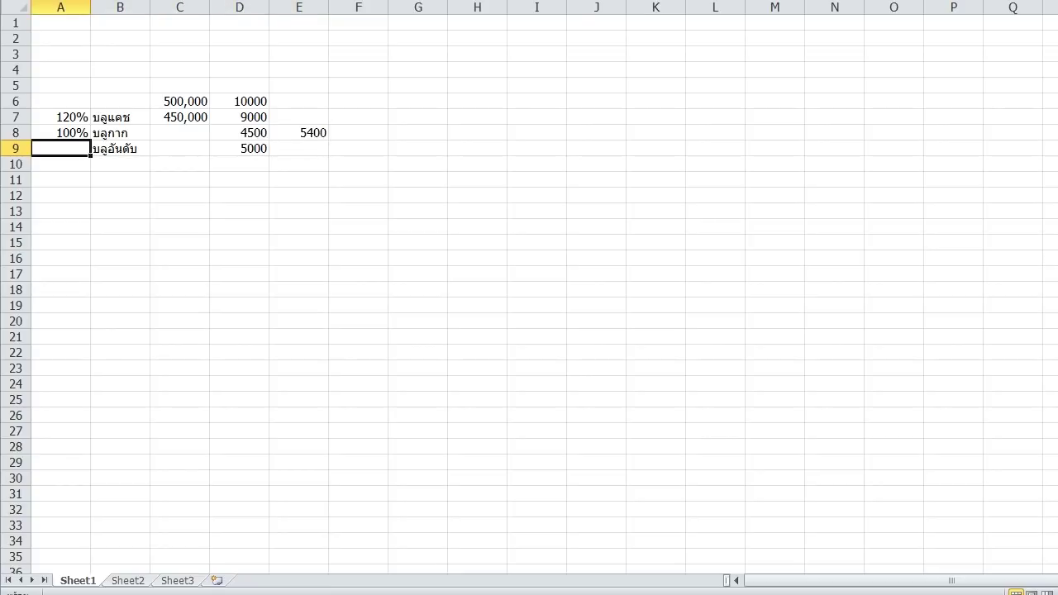
{"action": "type", "text": "185"}
{"action": "key", "text": "BackSpace"}
{"action": "key", "text": "BackSpace"}
{"action": "type", "text": "50"}
{"action": "key", "text": "Return"}
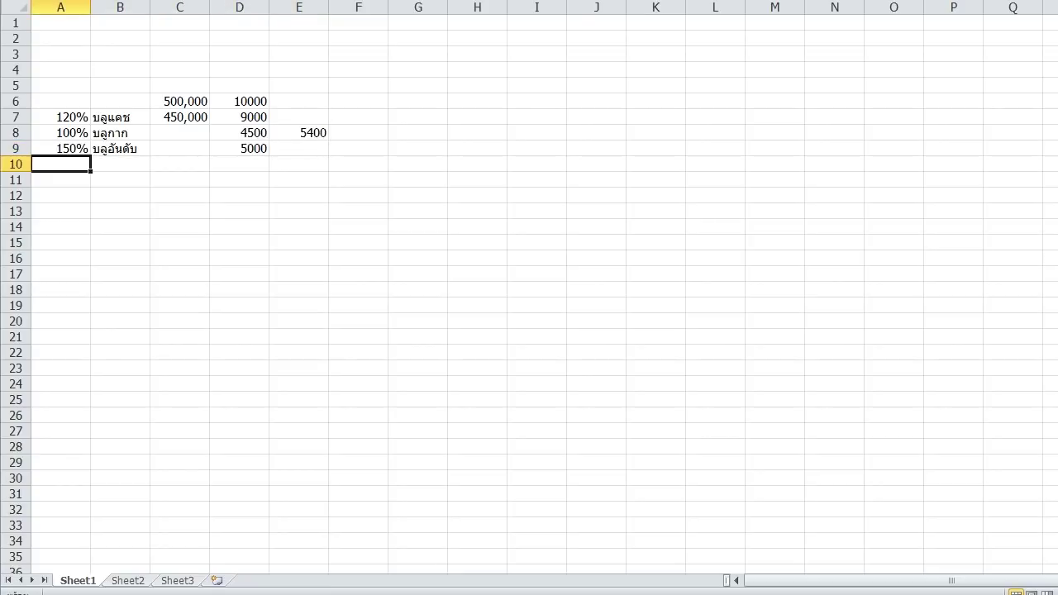
- Review the percentages and unit prices of the three blue potions in A7:D9, comparing บลูกาก with บลูอันดับ
{"action": "key", "text": "Right"}
{"action": "key", "text": "Right"}
{"action": "key", "text": "Right"}
{"action": "key", "text": "Right"}
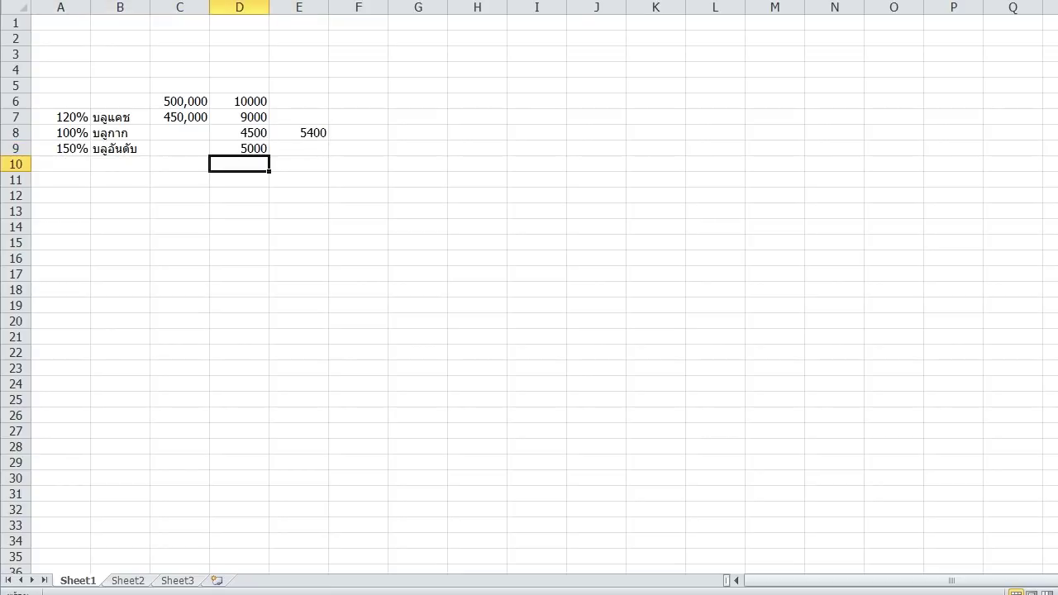
{"action": "key", "text": "Up"}
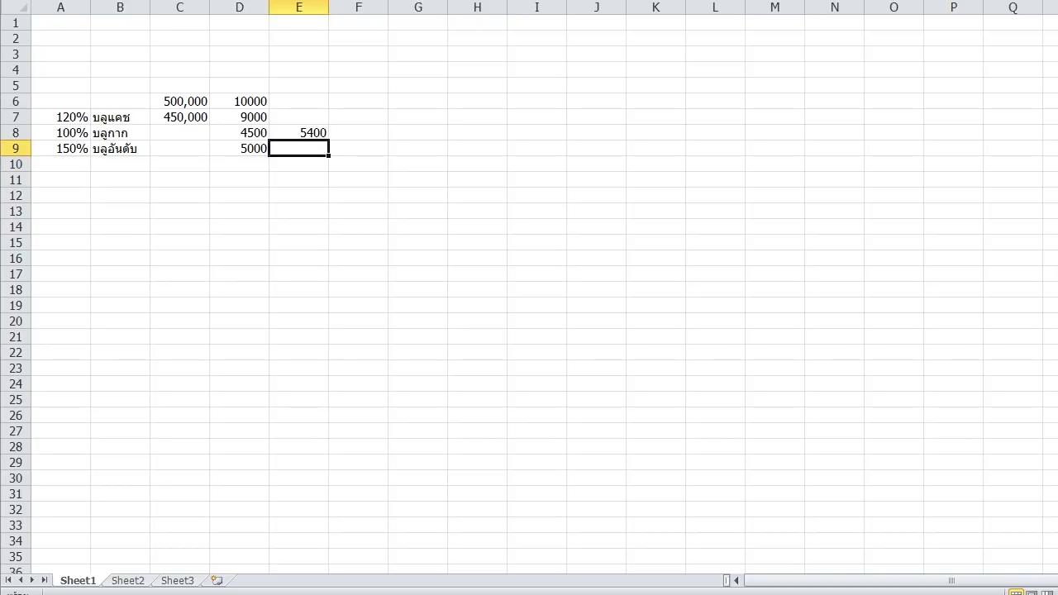
{"action": "key", "text": "Left"}
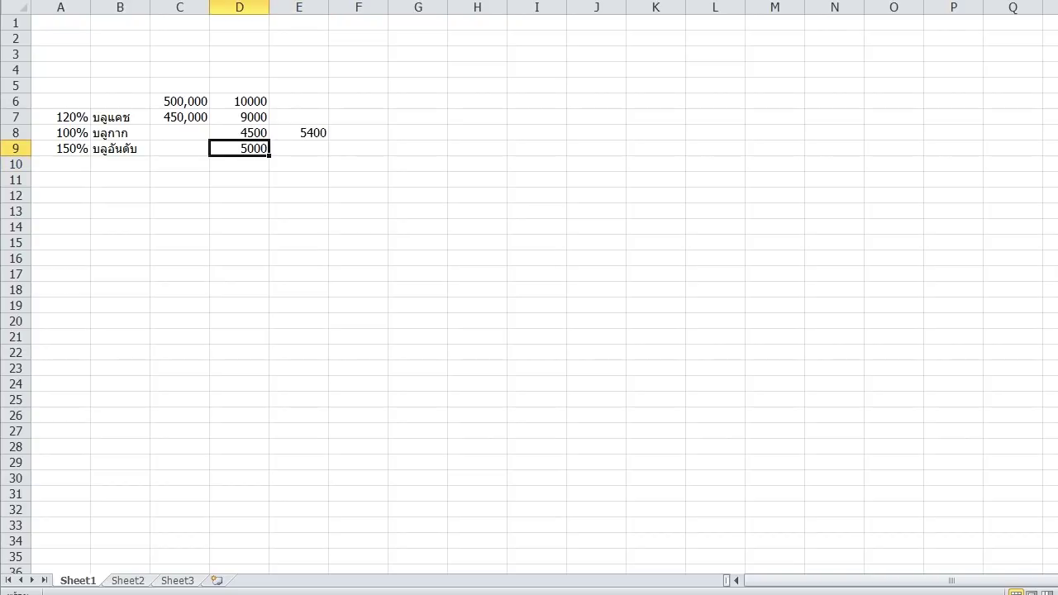
{"action": "key", "text": "Up"}
{"action": "key", "text": "Up"}
{"action": "key", "text": "shift+Left"}
{"action": "key", "text": "shift+Left"}
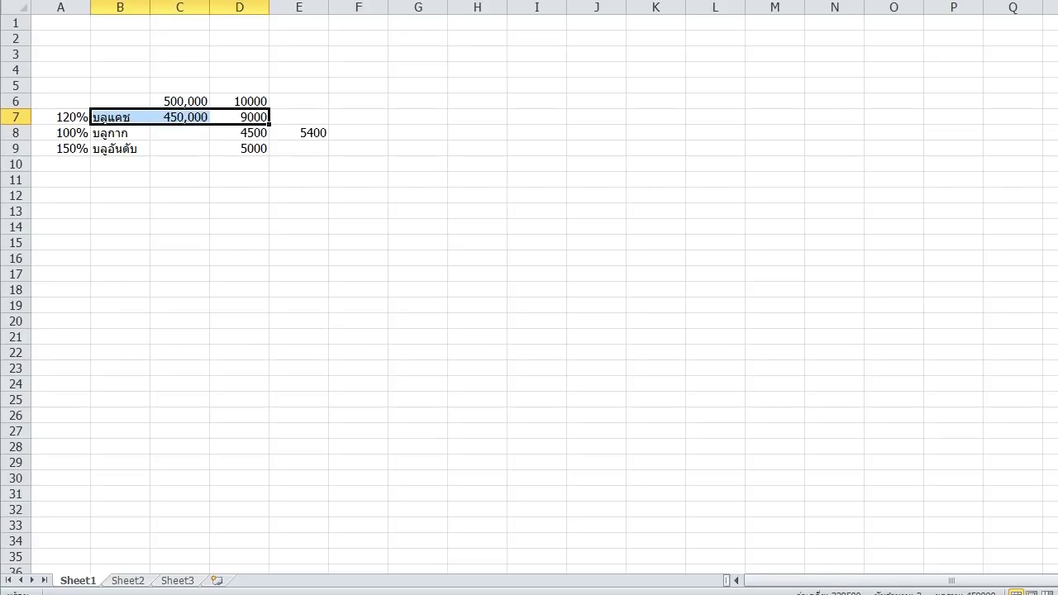
{"action": "key", "text": "shift+Left"}
{"action": "key", "text": "shift+Down"}
{"action": "key", "text": "shift+Down"}
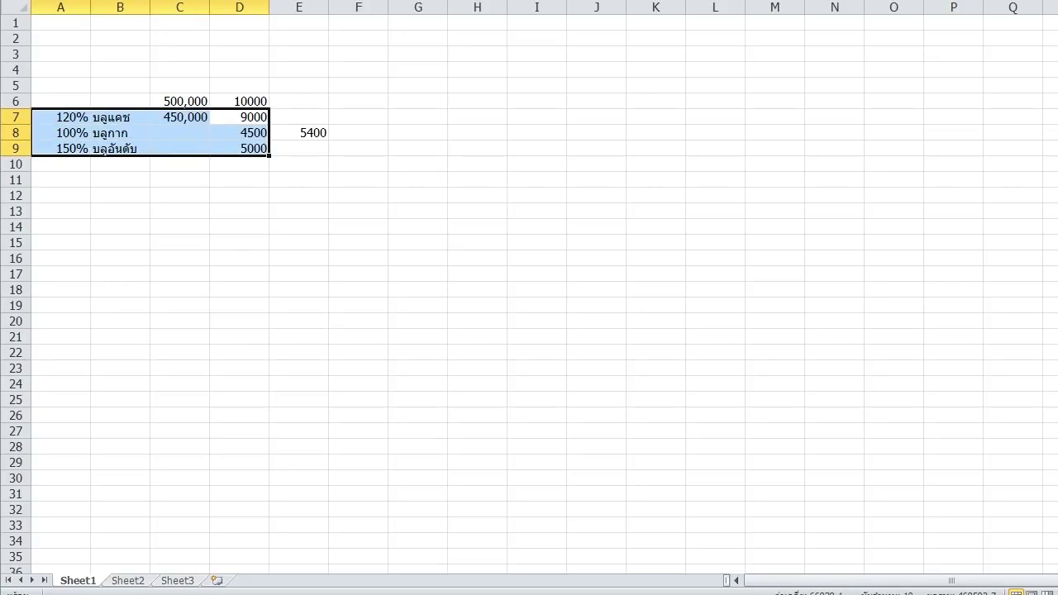
{"action": "key", "text": "Right"}
{"action": "key", "text": "Left"}
{"action": "key", "text": "Down"}
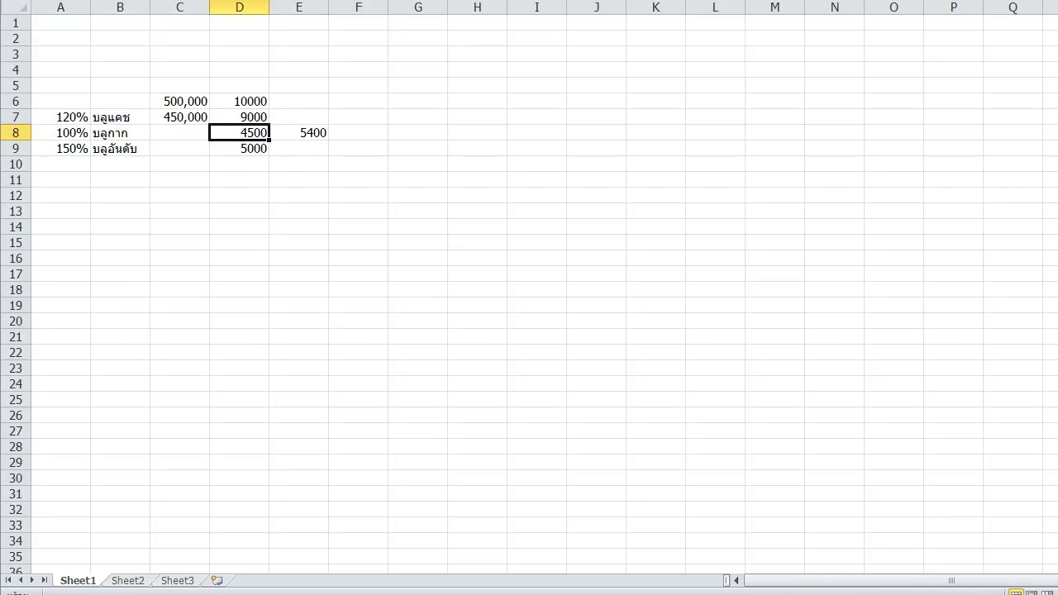
{"action": "key", "text": "Down"}
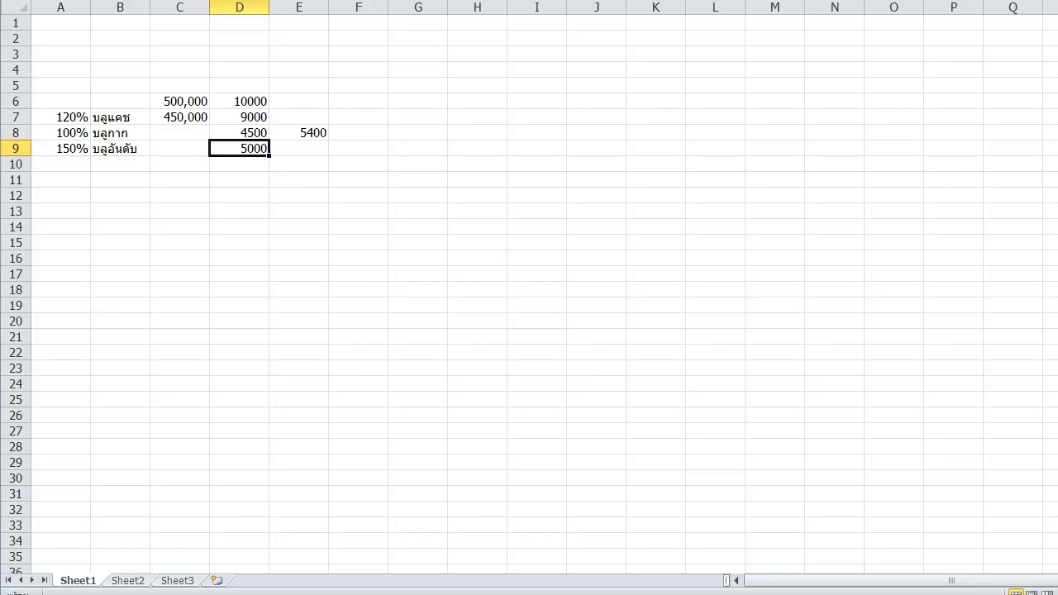
{"action": "key", "text": "Up"}
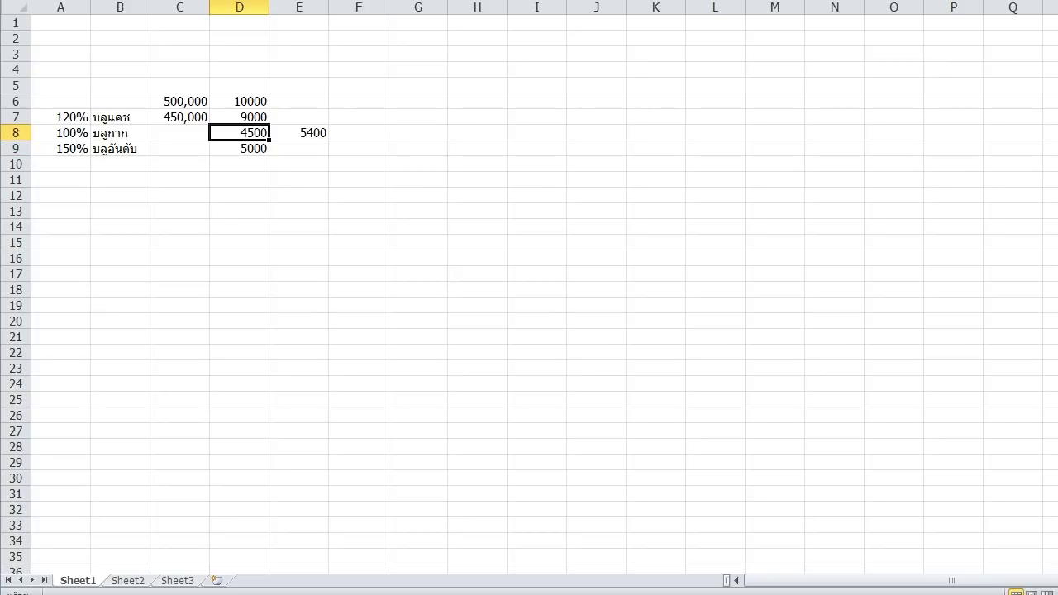
{"action": "key", "text": "Down"}
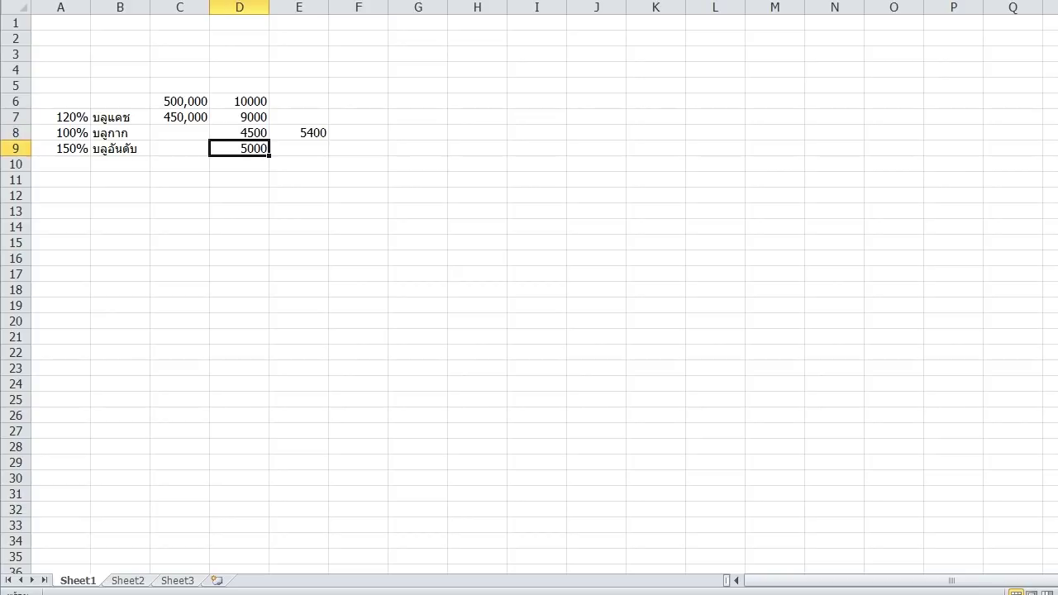
{"action": "key", "text": "Right"}
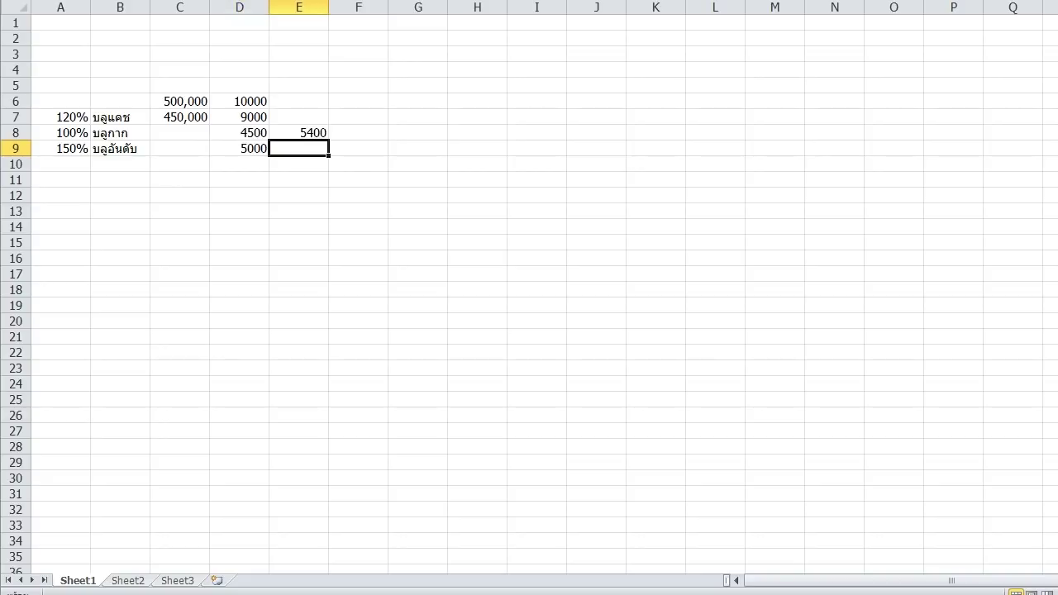
{"action": "key", "text": "Left"}
{"action": "key", "text": "Right"}
{"action": "key", "text": "Left"}
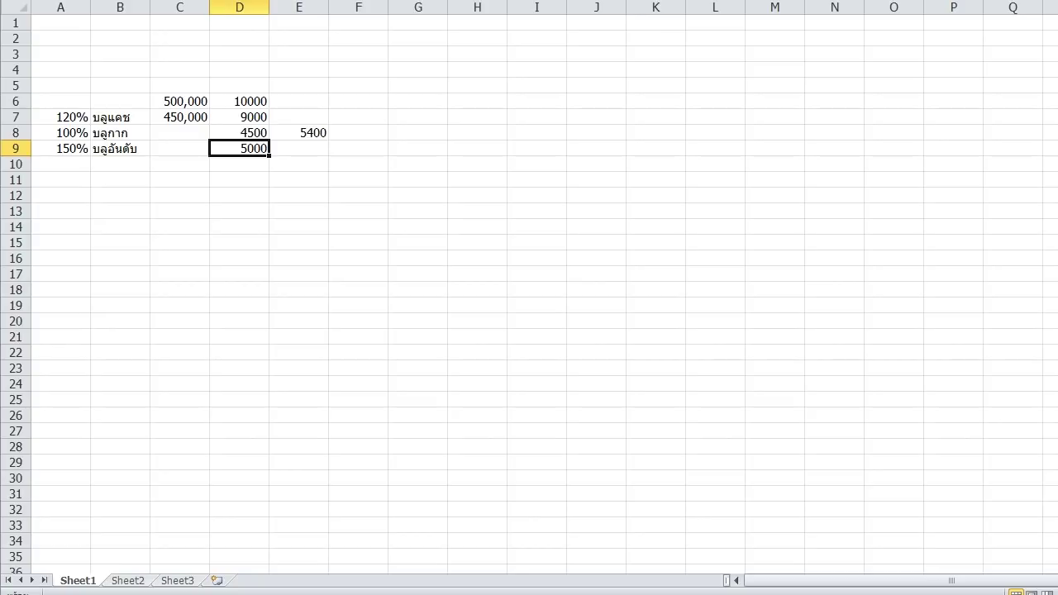
{"action": "key", "text": "Left"}
{"action": "key", "text": "Left"}
{"action": "key", "text": "Left"}
{"action": "key", "text": "Up"}
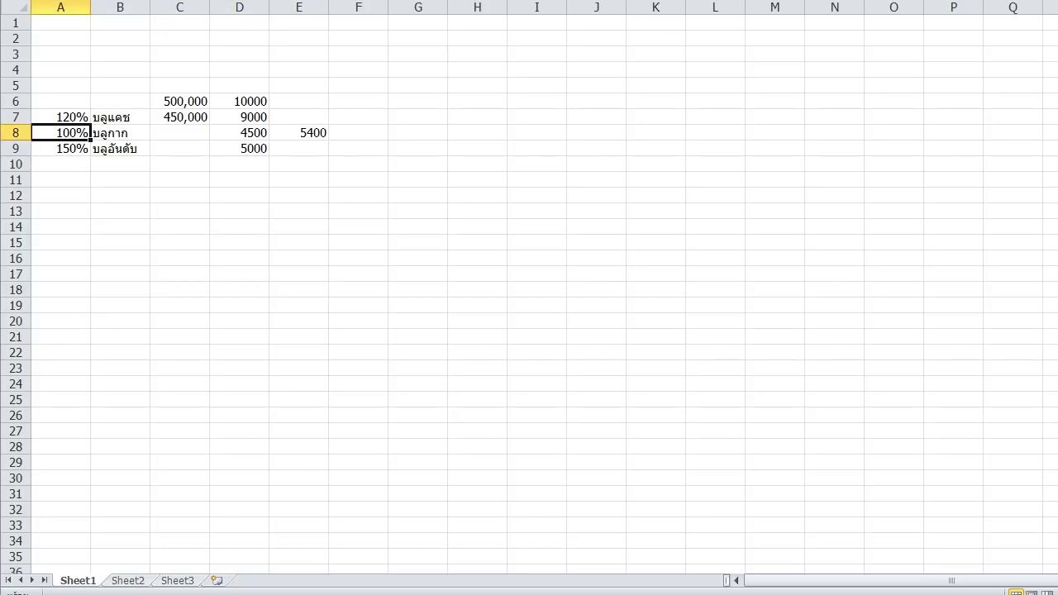
- Enter the formula +D9*A8/A9 in E9 to convert the บลูอันดับ unit price to the บลูกาก percentage
{"action": "key", "text": "Down"}
{"action": "key", "text": "Right"}
{"action": "key", "text": "Right"}
{"action": "key", "text": "Right"}
{"action": "key", "text": "Right"}
{"action": "type", "text": "+"}
{"action": "key", "text": "Left"}
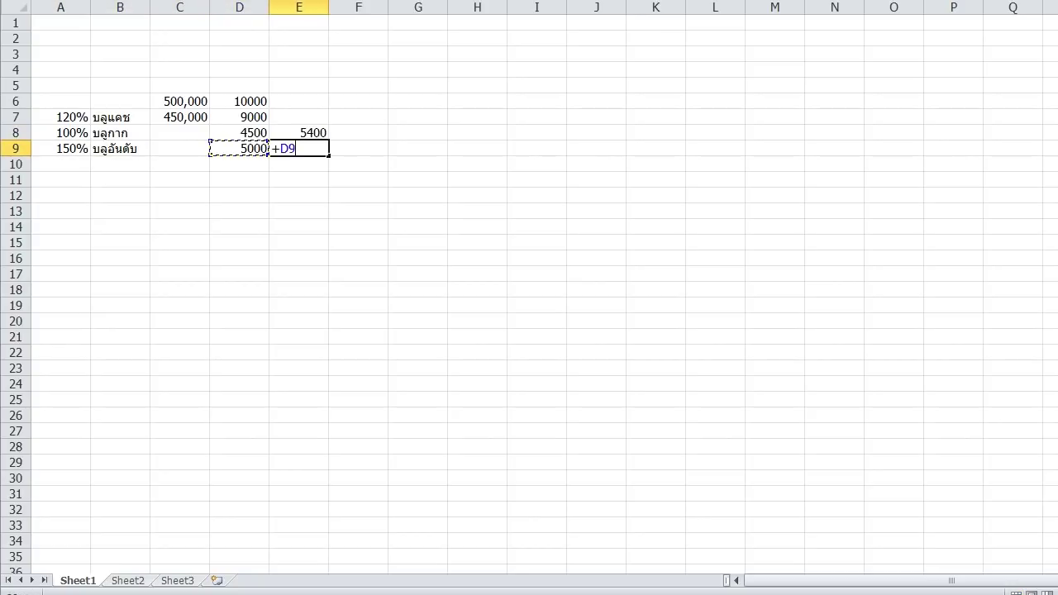
{"action": "type", "text": "*"}
{"action": "key", "text": "Left"}
{"action": "key", "text": "Left"}
{"action": "key", "text": "Left"}
{"action": "key", "text": "Left"}
{"action": "key", "text": "Up"}
{"action": "type", "text": "/"}
{"action": "key", "text": "Left"}
{"action": "key", "text": "Left"}
{"action": "key", "text": "Left"}
{"action": "key", "text": "Left"}
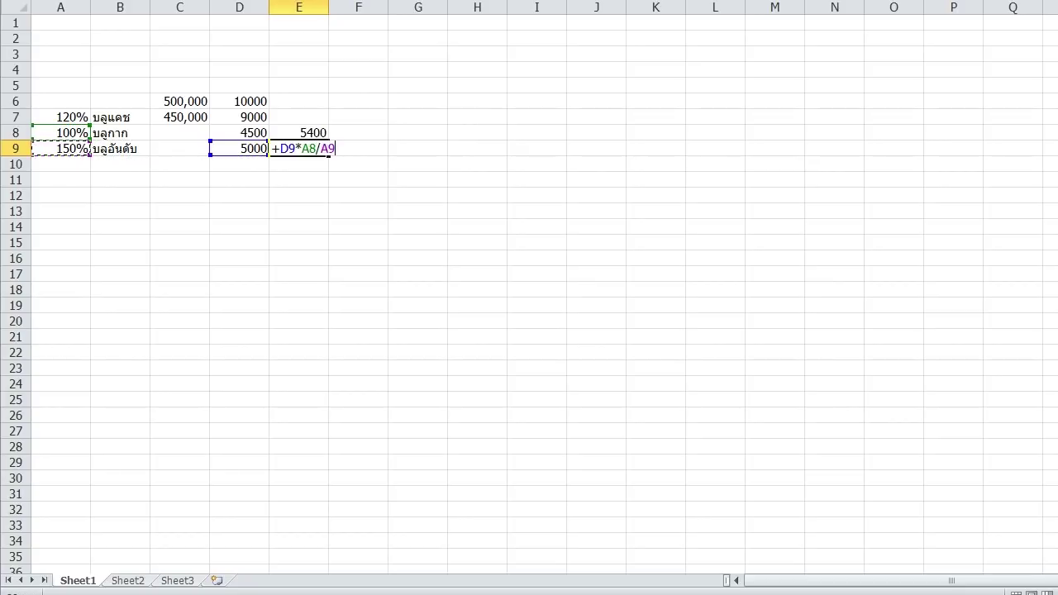
{"action": "key", "text": "Return"}
- Review the บลูกาก and บลูอันดับ rows, comparing their percentages in A8:A9 and the adjusted price in E9
{"action": "left_click", "coordinate": [240, 133]}
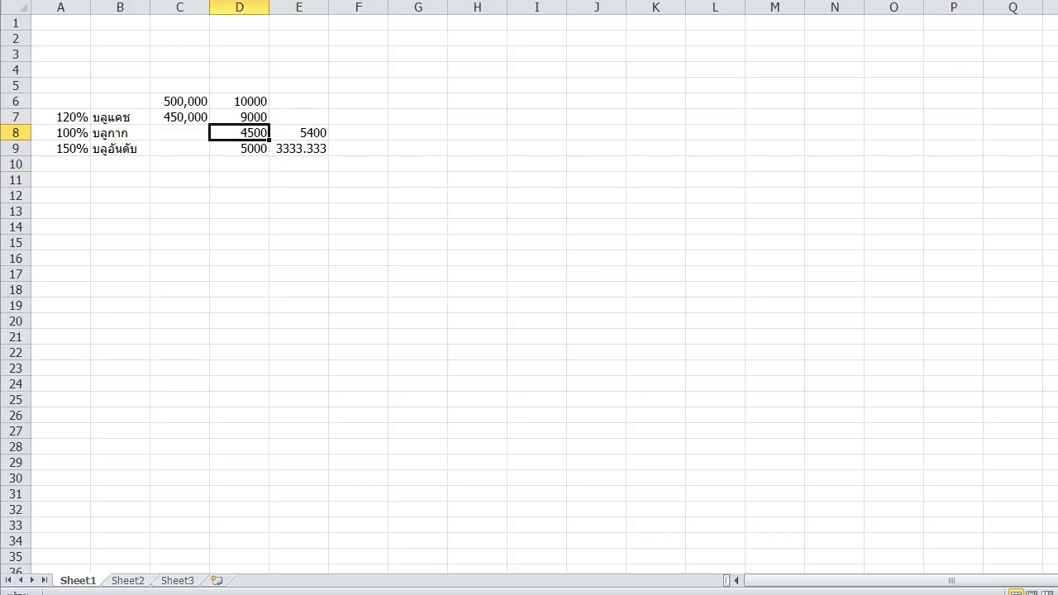
{"action": "key", "text": "Left"}
{"action": "key", "text": "Left"}
{"action": "key", "text": "Left"}
{"action": "key", "text": "Right"}
{"action": "key", "text": "Down"}
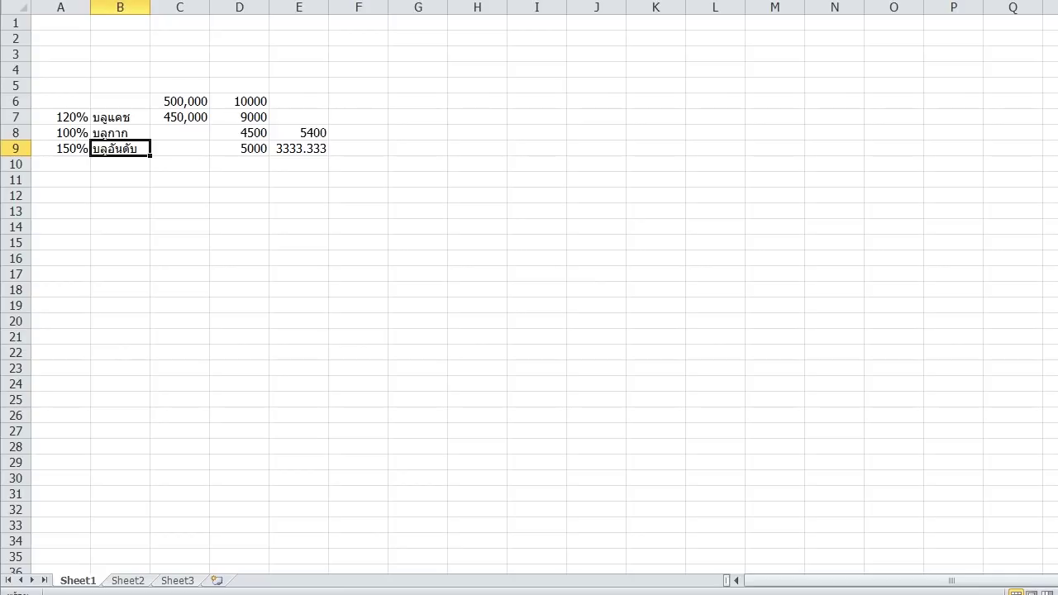
{"action": "key", "text": "Left"}
{"action": "key", "text": "Up"}
{"action": "key", "text": "Down"}
{"action": "key", "text": "Right"}
{"action": "key", "text": "Right"}
{"action": "key", "text": "Right"}
{"action": "key", "text": "Right"}
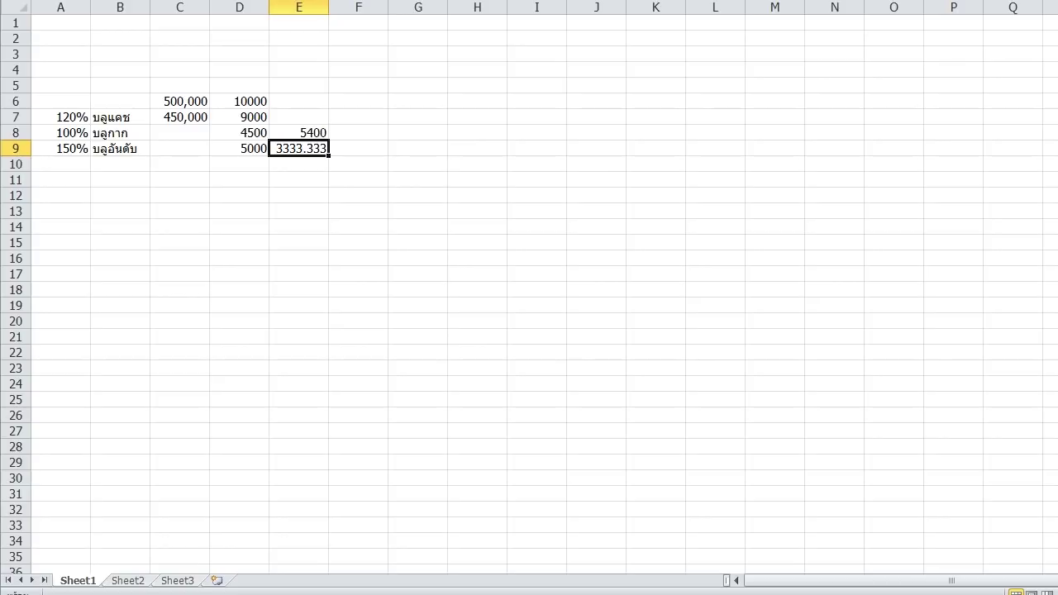
- Compare the unit prices in D7:D9 with the adjusted บลูอันดับ price in E9
{"action": "left_click", "coordinate": [240, 133]}
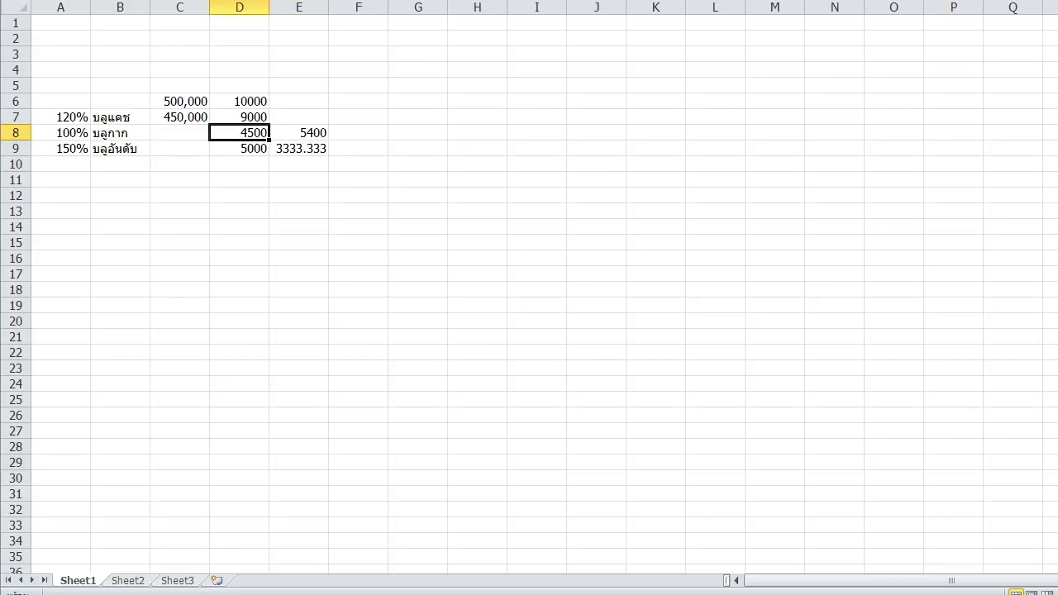
{"action": "key", "text": "Down"}
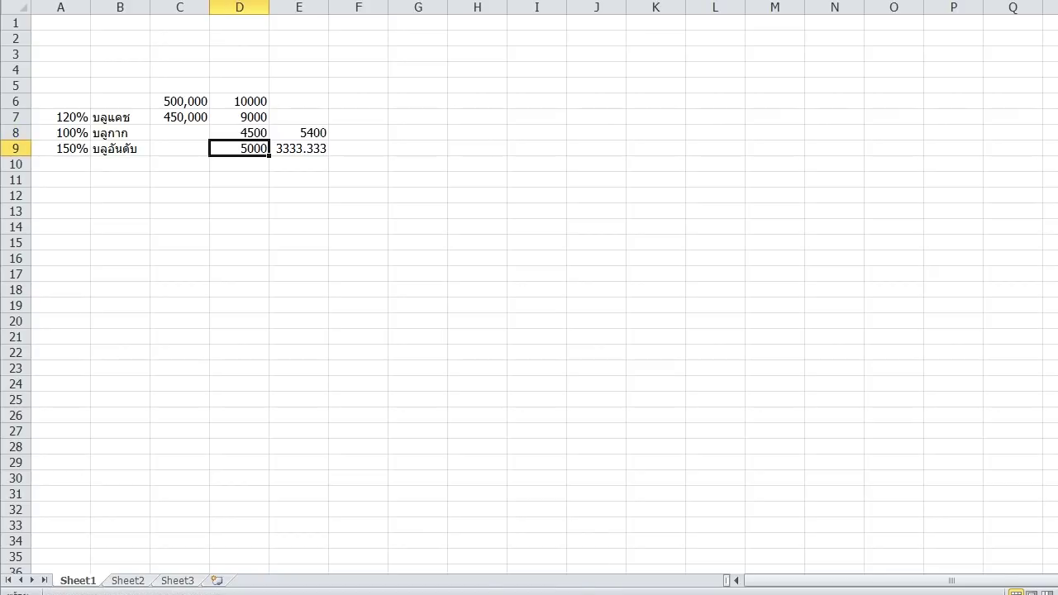
{"action": "key", "text": "Up"}
{"action": "key", "text": "Down"}
{"action": "key", "text": "Right"}
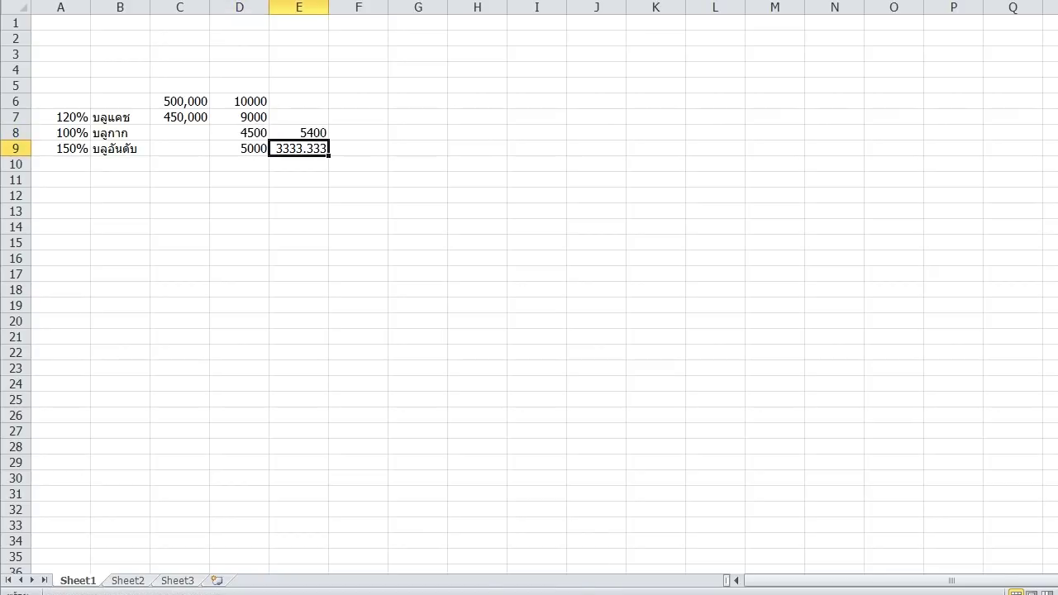
{"action": "key", "text": "Up"}
{"action": "key", "text": "Left"}
{"action": "key", "text": "Right"}
{"action": "key", "text": "Down"}
{"action": "key", "text": "Up"}
{"action": "key", "text": "Down"}
{"action": "key", "text": "Left"}
{"action": "key", "text": "Up"}
{"action": "key", "text": "Down"}
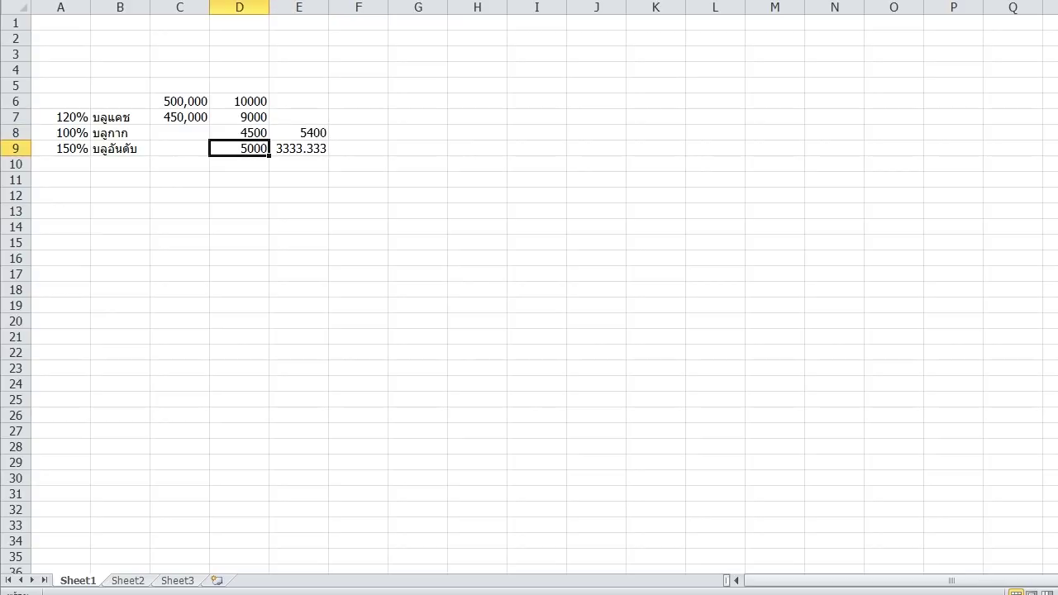
{"action": "key", "text": "Right"}
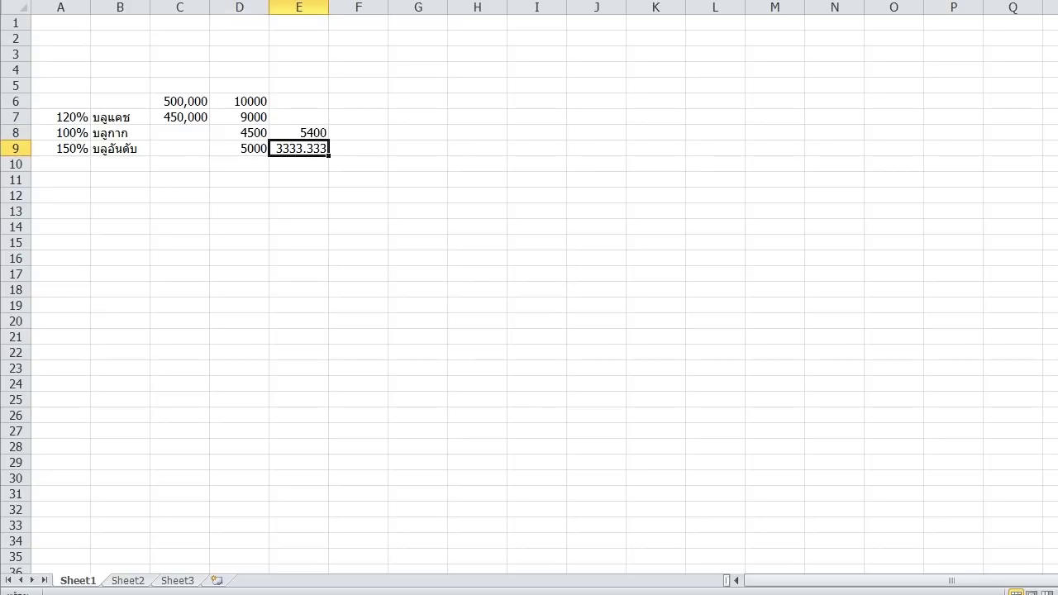
{"action": "left_click", "coordinate": [60, 149]}
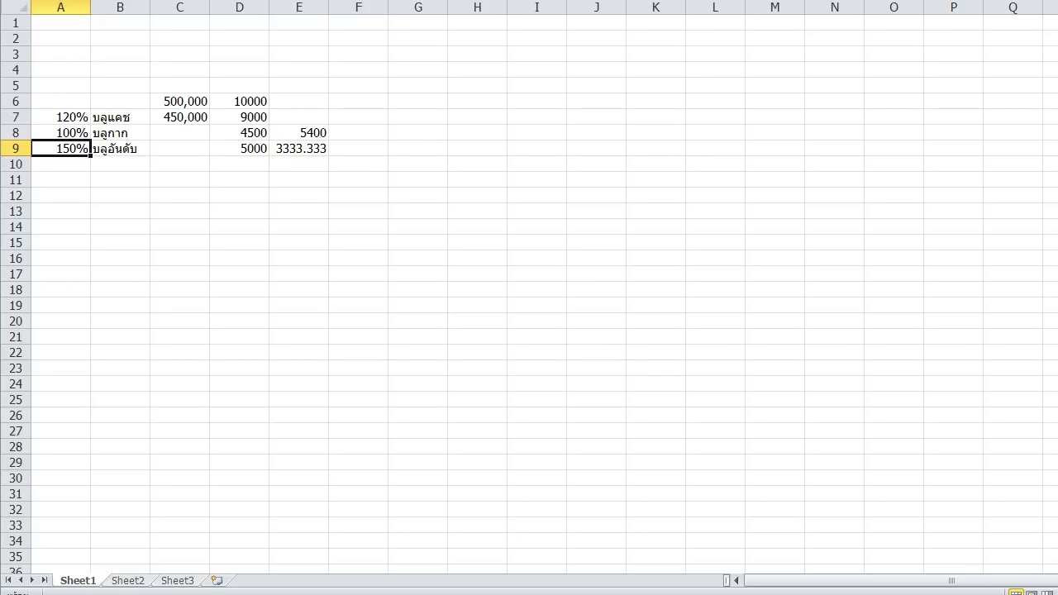
{"action": "left_click", "coordinate": [299, 149]}
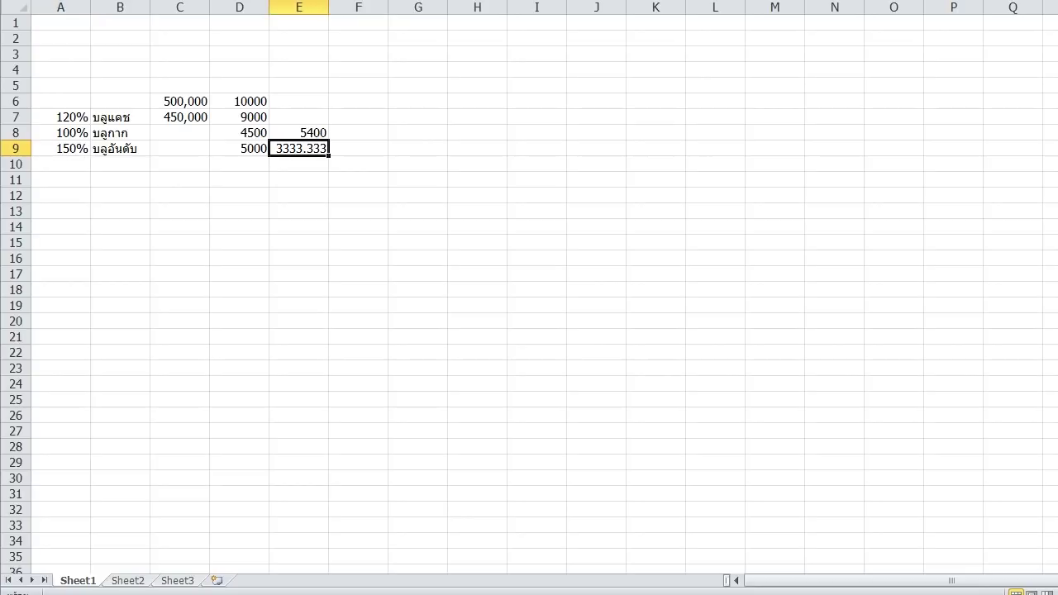
{"action": "left_click", "coordinate": [240, 117]}
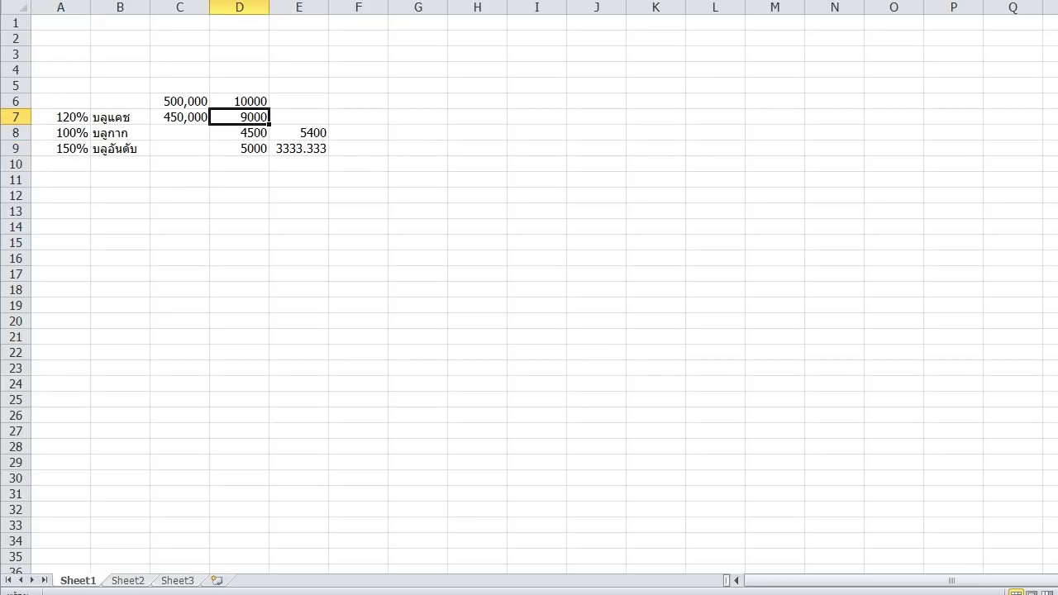
{"action": "left_click", "coordinate": [300, 149]}
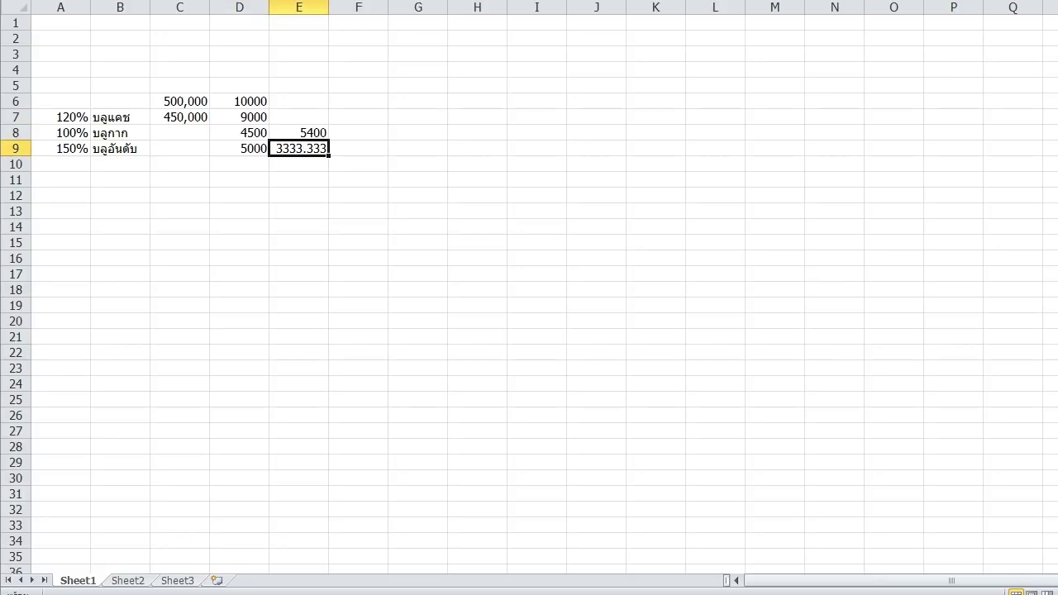
- Enter the formula +D9*A7/A9 in F9 to convert the บลูอันดับ unit price to the บลูแคช percentage
{"action": "key", "text": "Right"}
{"action": "type", "text": "+"}
{"action": "key", "text": "Left"}
{"action": "key", "text": "Left"}
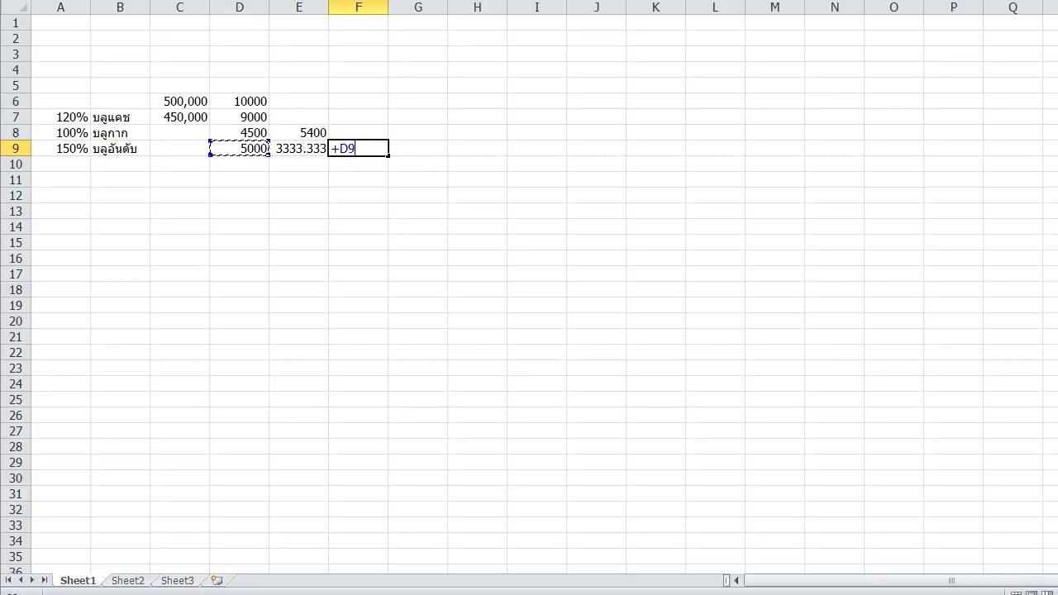
{"action": "type", "text": "*"}
{"action": "left_click", "coordinate": [240, 117]}
{"action": "key", "text": "Left"}
{"action": "key", "text": "Left"}
{"action": "key", "text": "Left"}
{"action": "type", "text": "/"}
{"action": "key", "text": "Left"}
{"action": "key", "text": "Left"}
{"action": "key", "text": "Left"}
{"action": "key", "text": "Left"}
{"action": "key", "text": "Left"}
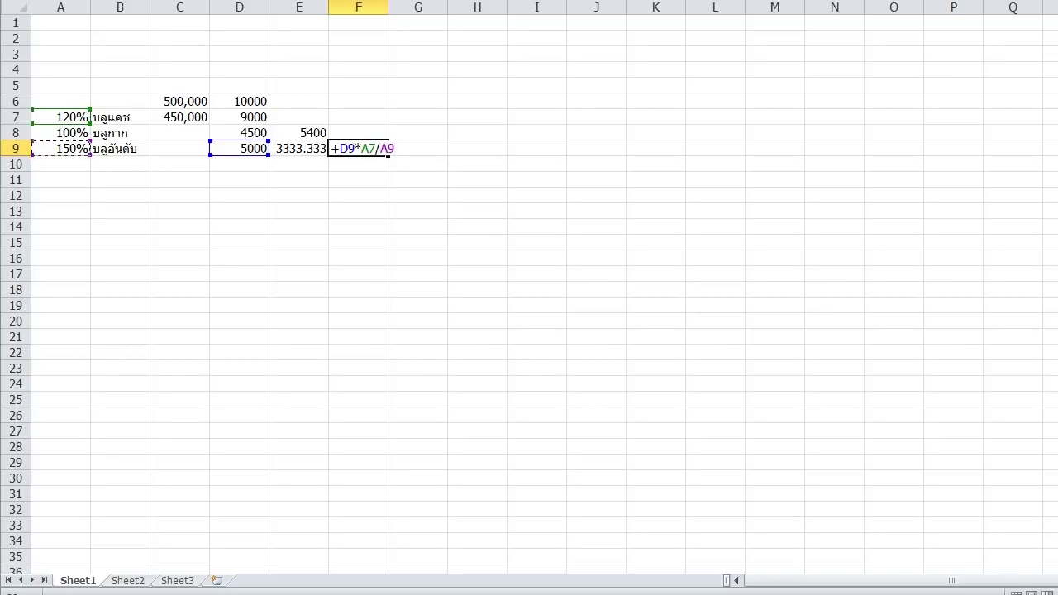
{"action": "key", "text": "Return"}
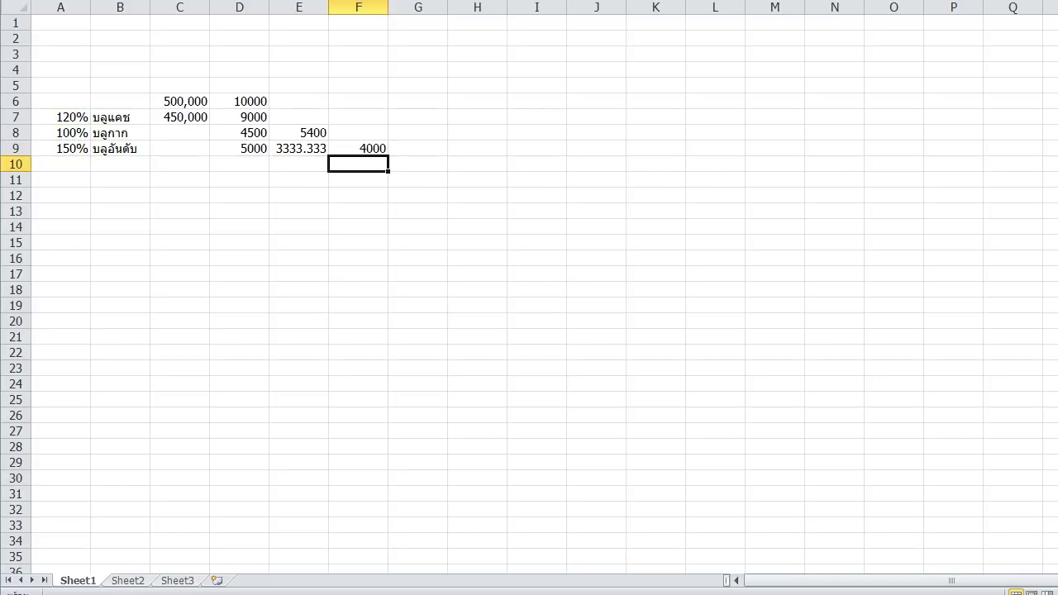
- Compare the บลูแคช unit prices in D6:D7 with the บลูกาก unit price in D8 and its adjusted price in E8
{"action": "key", "text": "Up"}
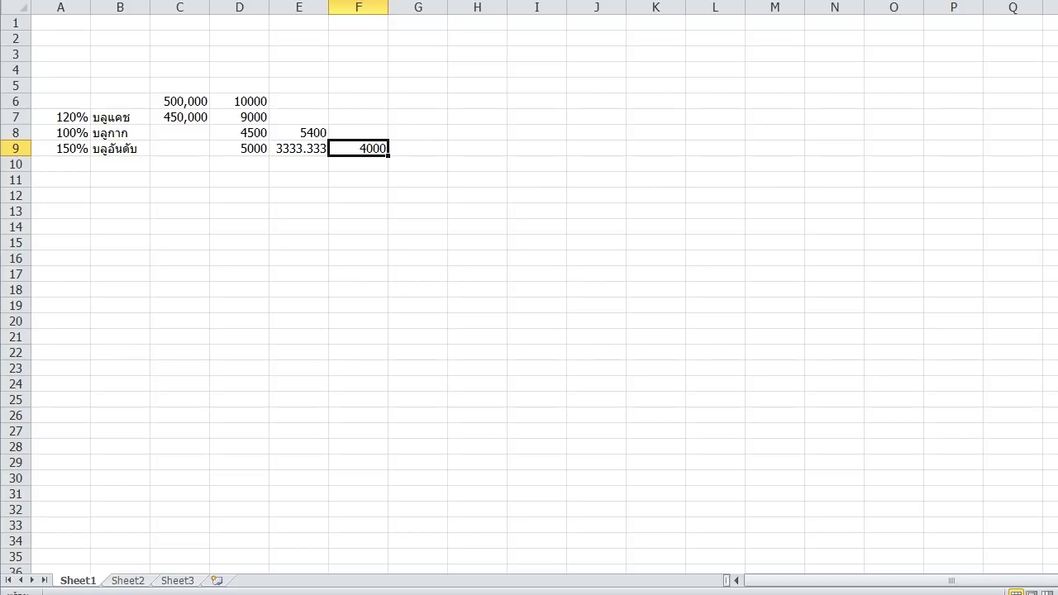
{"action": "left_click", "coordinate": [240, 118]}
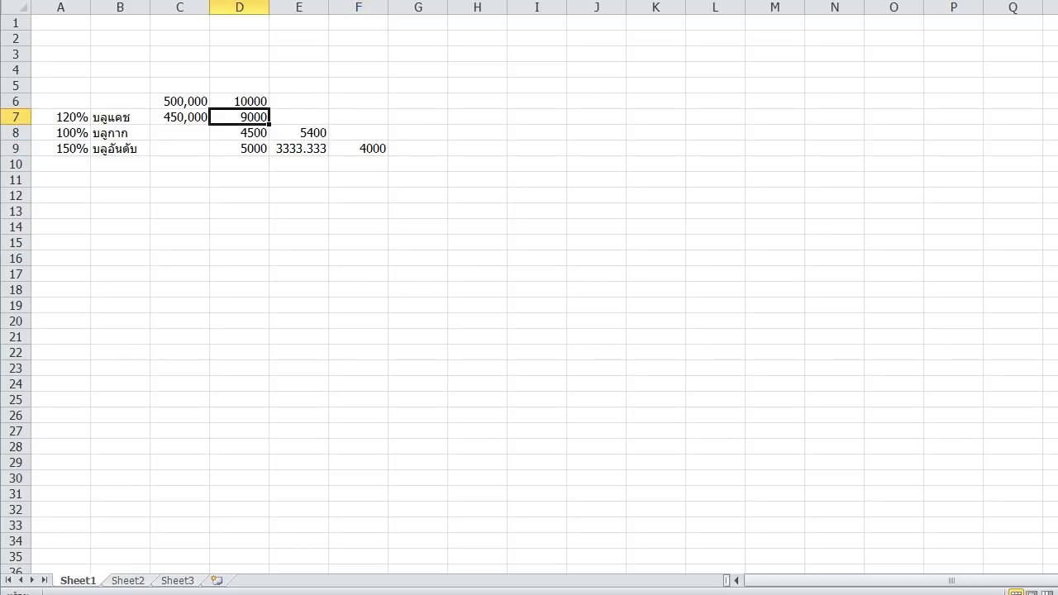
{"action": "left_click", "coordinate": [240, 102]}
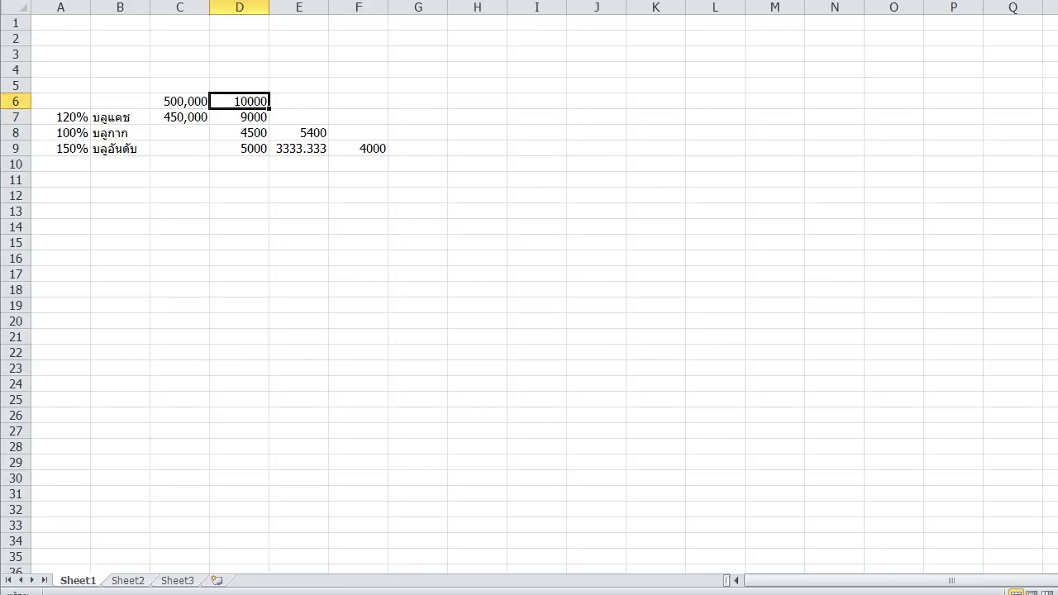
{"action": "left_click", "coordinate": [240, 133]}
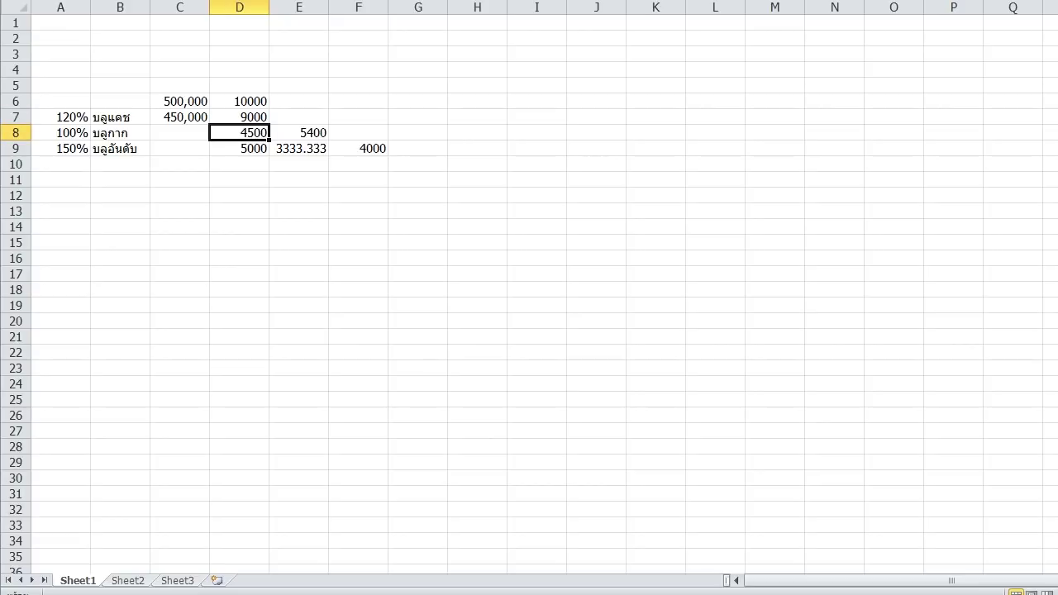
{"action": "left_click", "coordinate": [239, 117]}
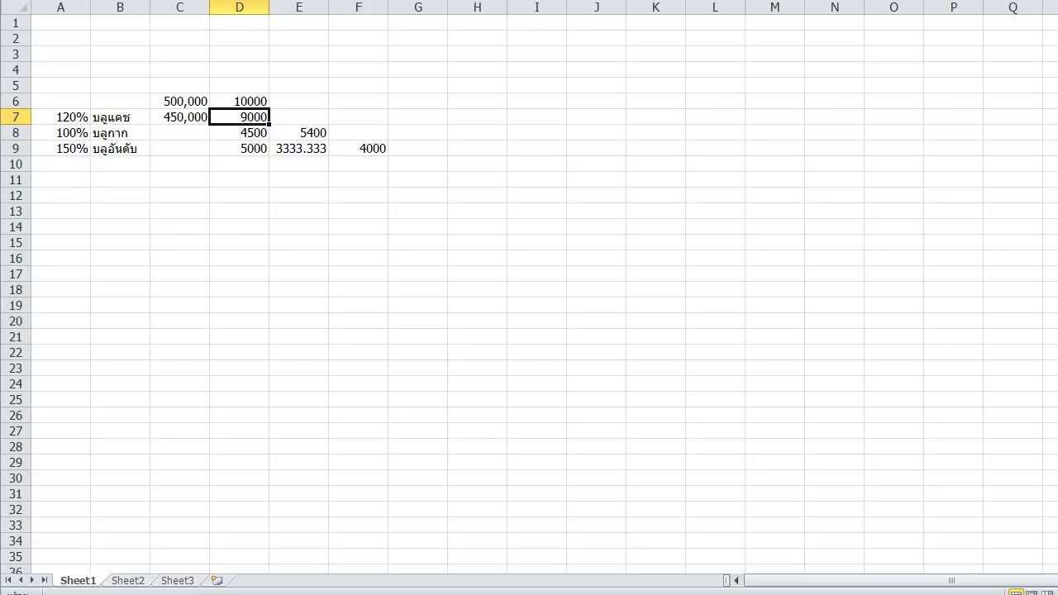
{"action": "left_click", "coordinate": [240, 133]}
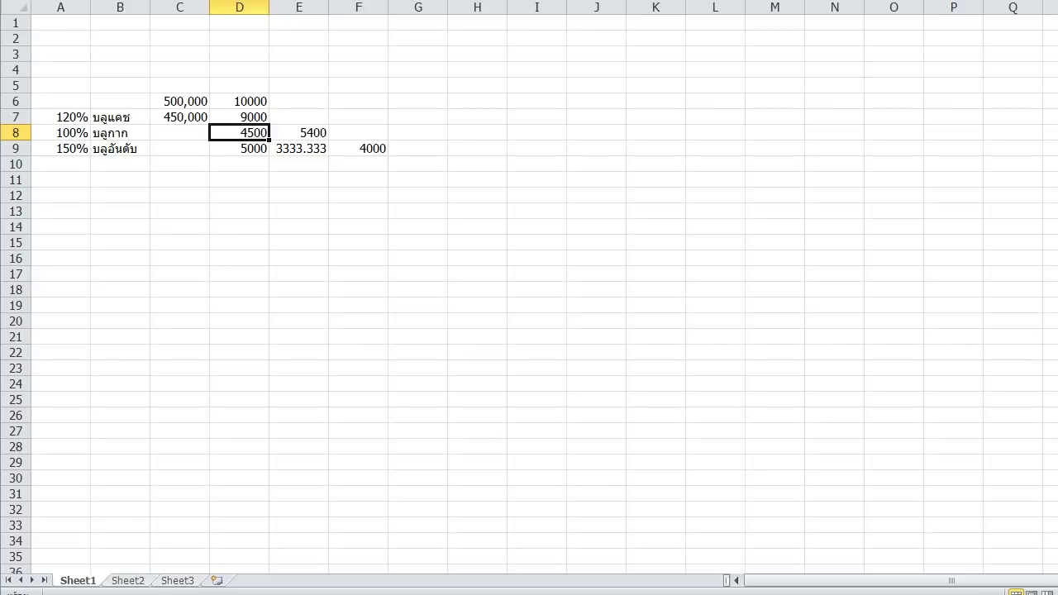
{"action": "left_click", "coordinate": [299, 133]}
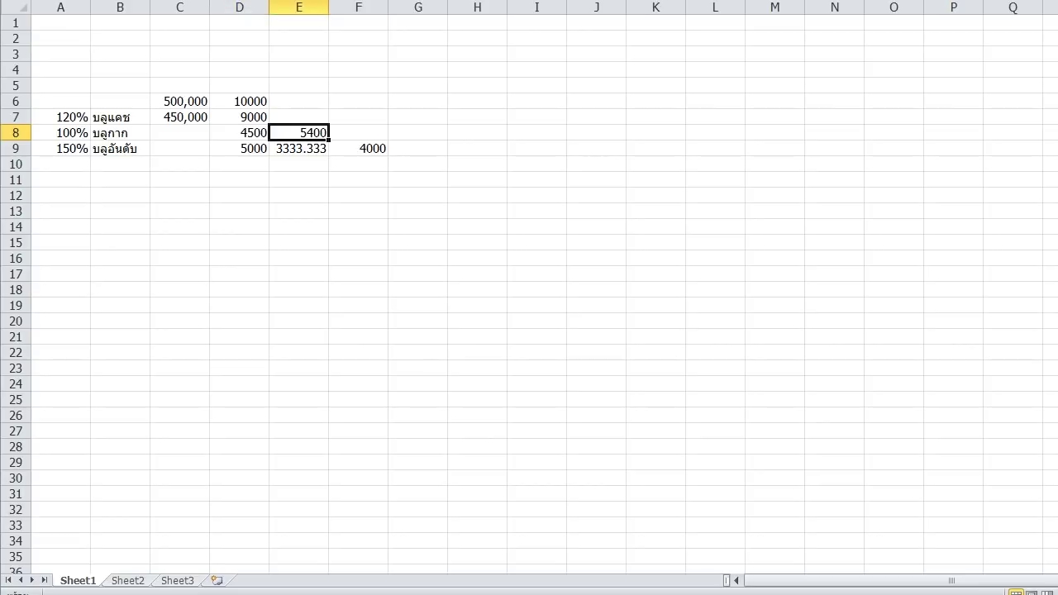
{"action": "left_click", "coordinate": [240, 118]}
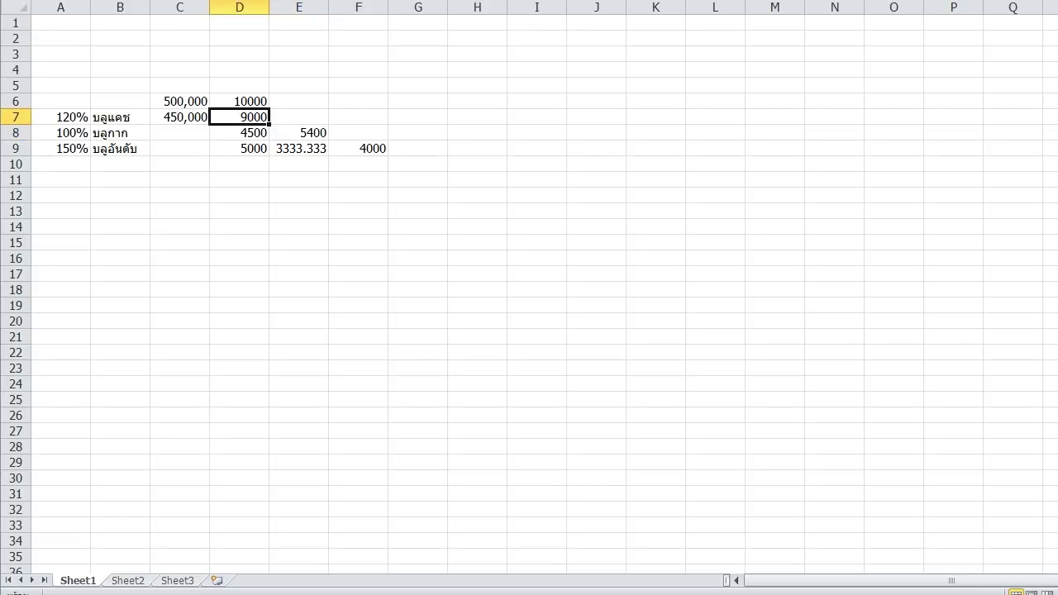
{"action": "left_click", "coordinate": [299, 117]}
{"action": "left_click", "coordinate": [239, 117]}
{"action": "key", "text": "Right"}
{"action": "key", "text": "Down"}
{"action": "key", "text": "Up"}
{"action": "key", "text": "Left"}
{"action": "key", "text": "Down"}
{"action": "key", "text": "Down"}
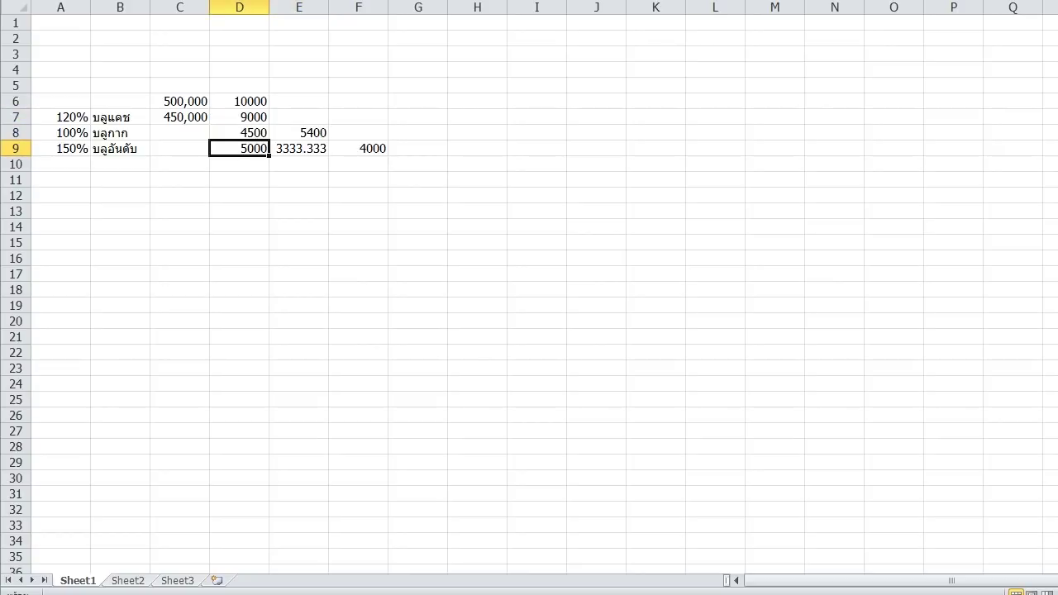
- Examine the adjusted บลูอันดับ prices in E9 and F9 against the prices of บลูแคช and บลูกาก
{"action": "key", "text": "Right"}
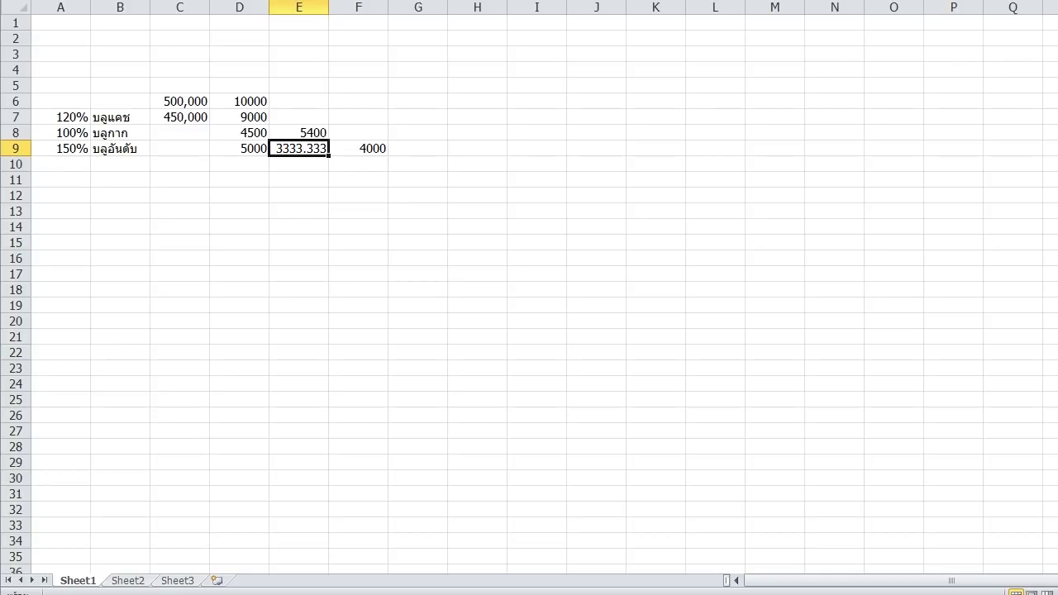
{"action": "key", "text": "Up"}
{"action": "key", "text": "Down"}
{"action": "key", "text": "Right"}
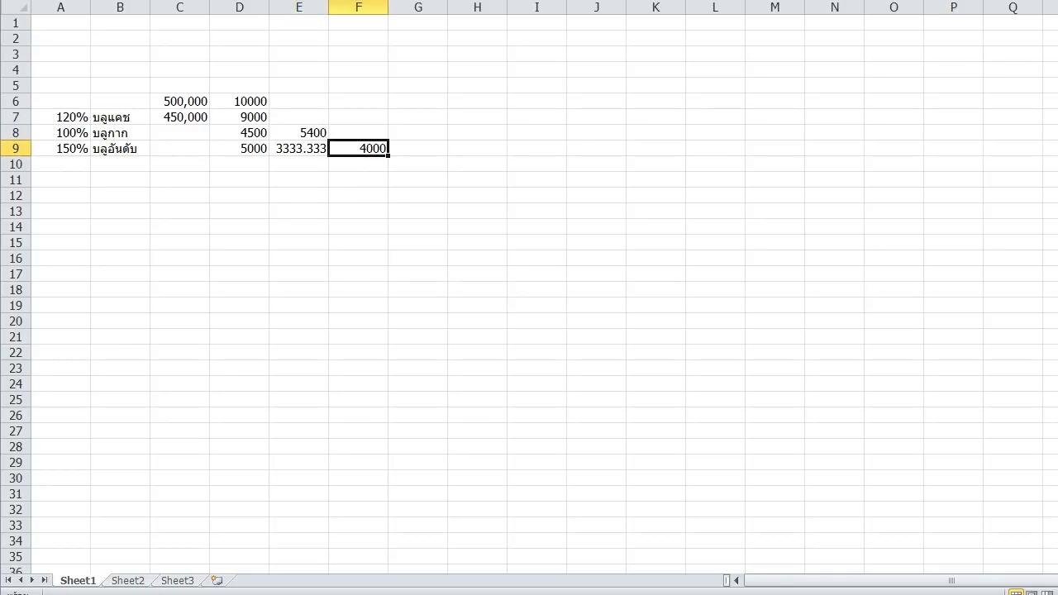
{"action": "key", "text": "Up"}
{"action": "key", "text": "Up"}
{"action": "key", "text": "Left"}
{"action": "key", "text": "Left"}
{"action": "key", "text": "Down"}
{"action": "key", "text": "Down"}
{"action": "key", "text": "Right"}
{"action": "key", "text": "Right"}
{"action": "key", "text": "Up"}
{"action": "key", "text": "Up"}
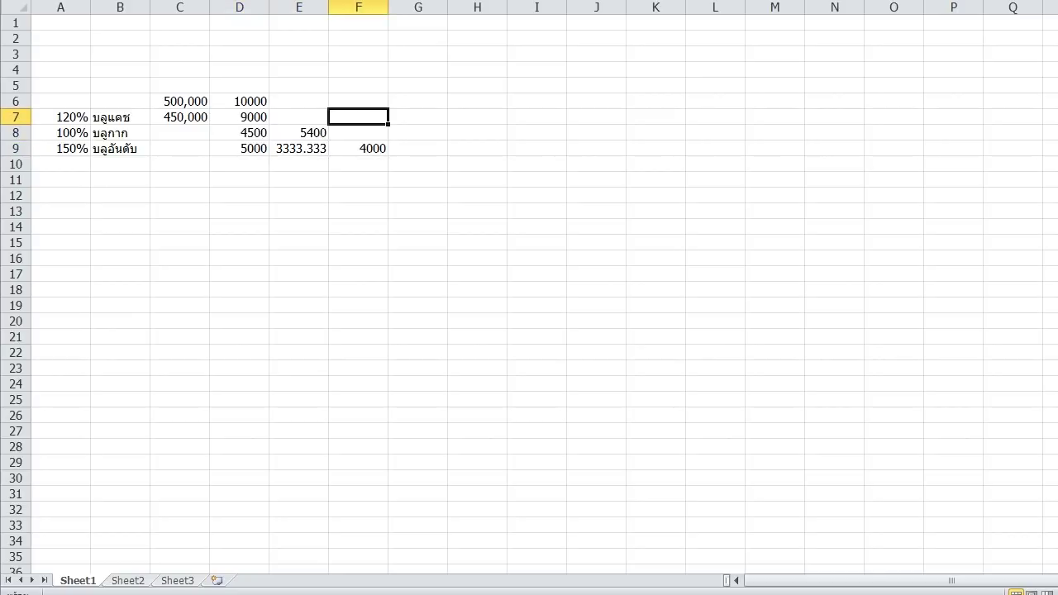
- Review the บลูกาก and บลูอันดับ labels in B8:B9 together with the adjusted prices in E9:F9
{"action": "key", "text": "Down"}
{"action": "key", "text": "Left"}
{"action": "key", "text": "Left"}
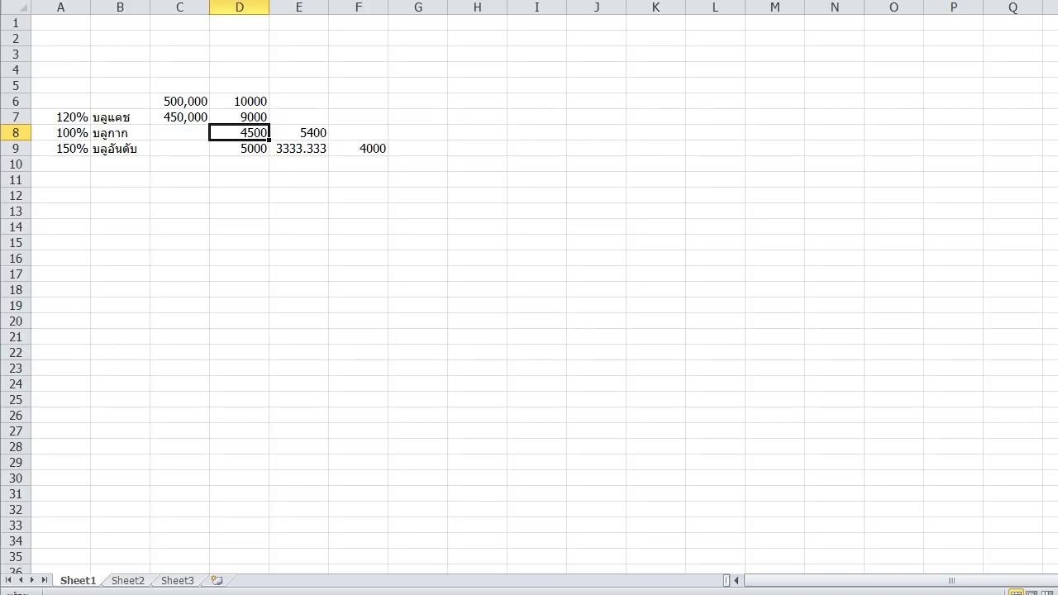
{"action": "key", "text": "Left"}
{"action": "key", "text": "Left"}
{"action": "key", "text": "Down"}
{"action": "key", "text": "Up"}
{"action": "key", "text": "Down"}
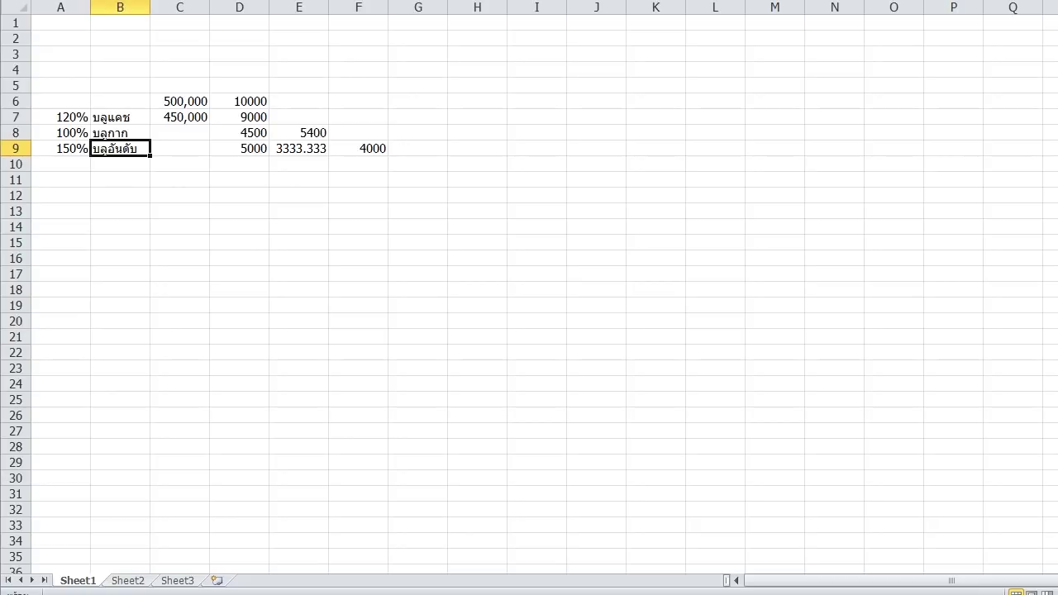
{"action": "left_click_drag", "start_coordinate": [300, 148], "coordinate": [359, 149]}
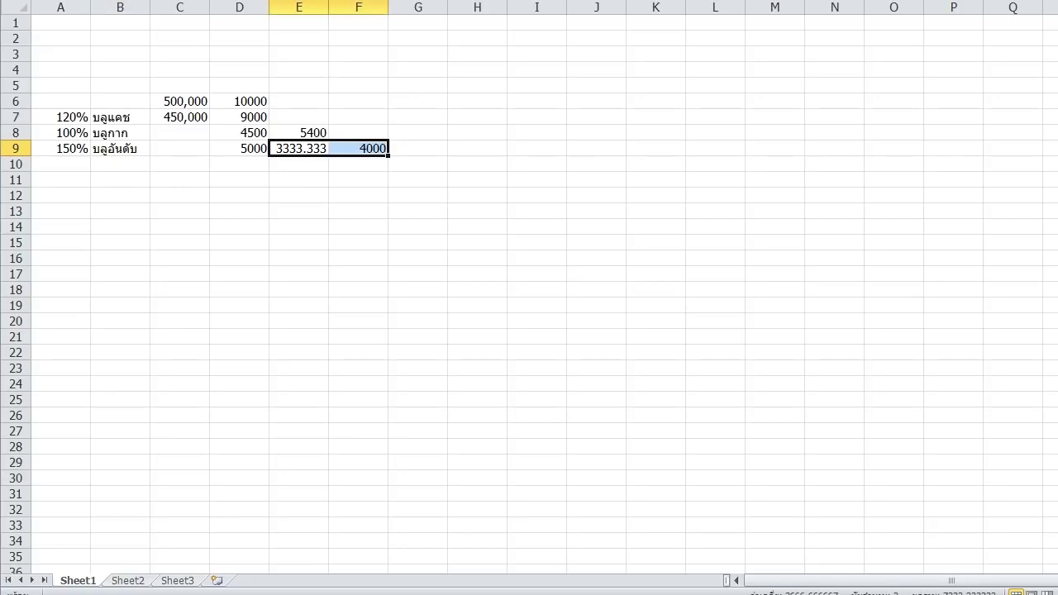
{"action": "left_click", "coordinate": [299, 149]}
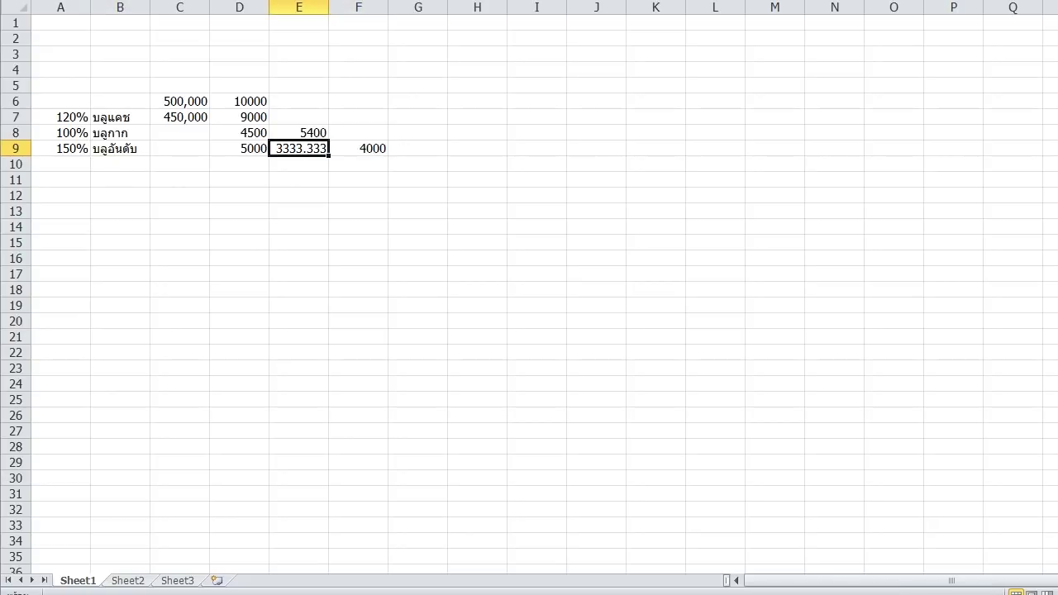
- Enter the label บลูกาก in H3, in the empty area beside the price comparison
{"action": "left_click", "coordinate": [537, 71]}
{"action": "left_click", "coordinate": [477, 70]}
{"action": "left_click", "coordinate": [477, 55]}
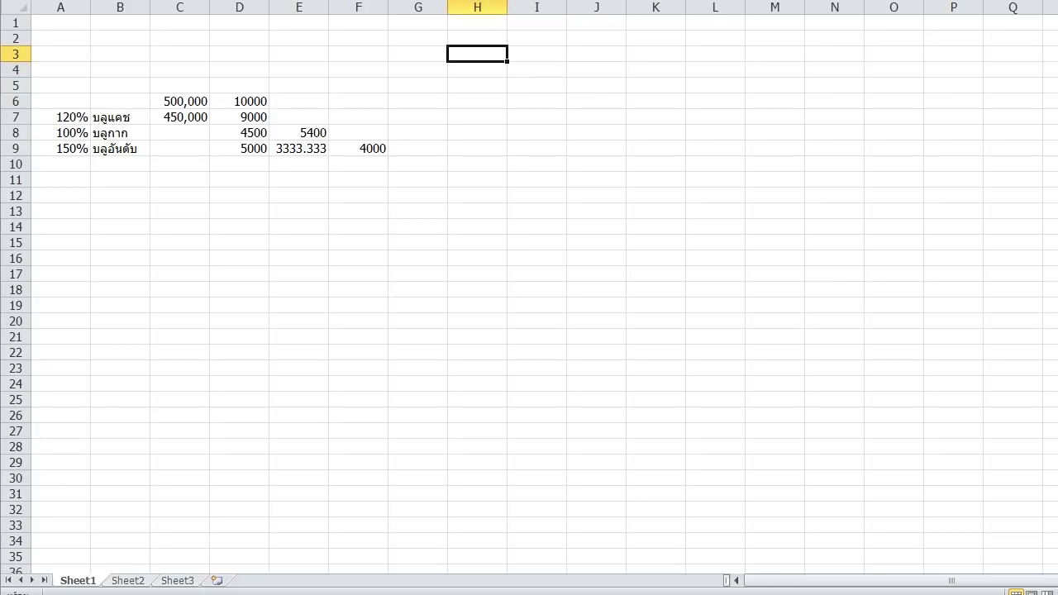
{"action": "type", "text": "บลูกาก"}
{"action": "key", "text": "Tab"}
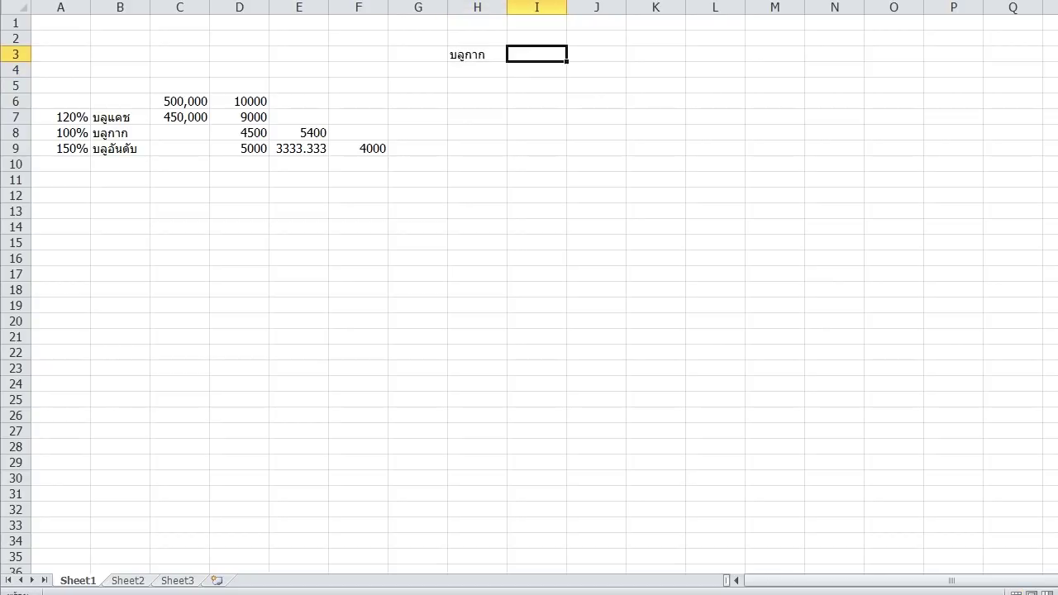
- Add the column labels บลูแคช in I3 and บลูอันดับ in J3 beside the บลูกาก label
{"action": "type", "text": "บลูแคช"}
{"action": "key", "text": "Tab"}
{"action": "type", "text": "บลูอันดั"}
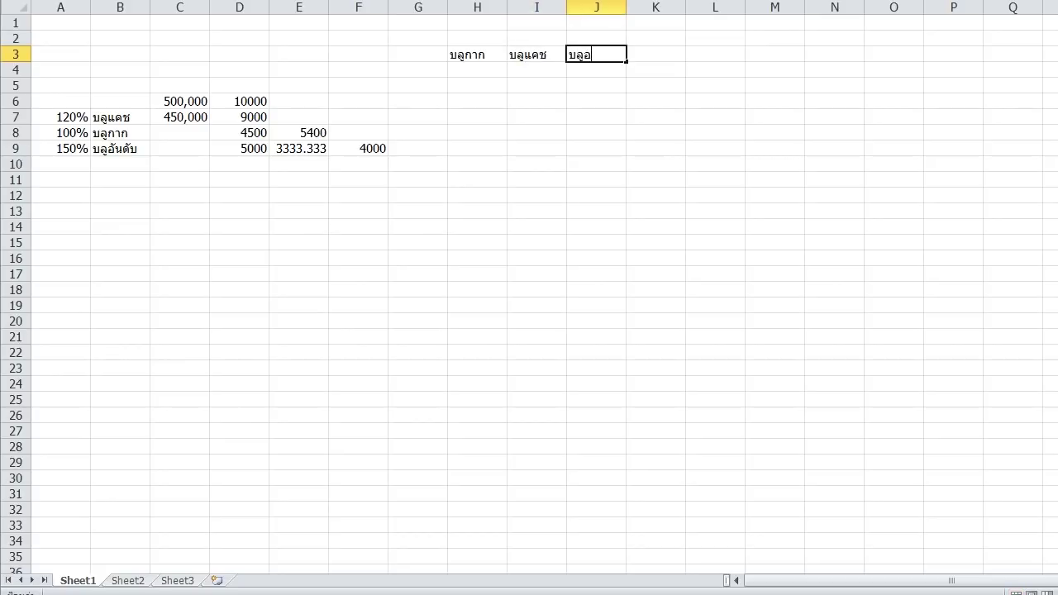
{"action": "type", "text": "บ"}
{"action": "key", "text": "Return"}
{"action": "key", "text": "Left"}
{"action": "key", "text": "Left"}
{"action": "key", "text": "Left"}
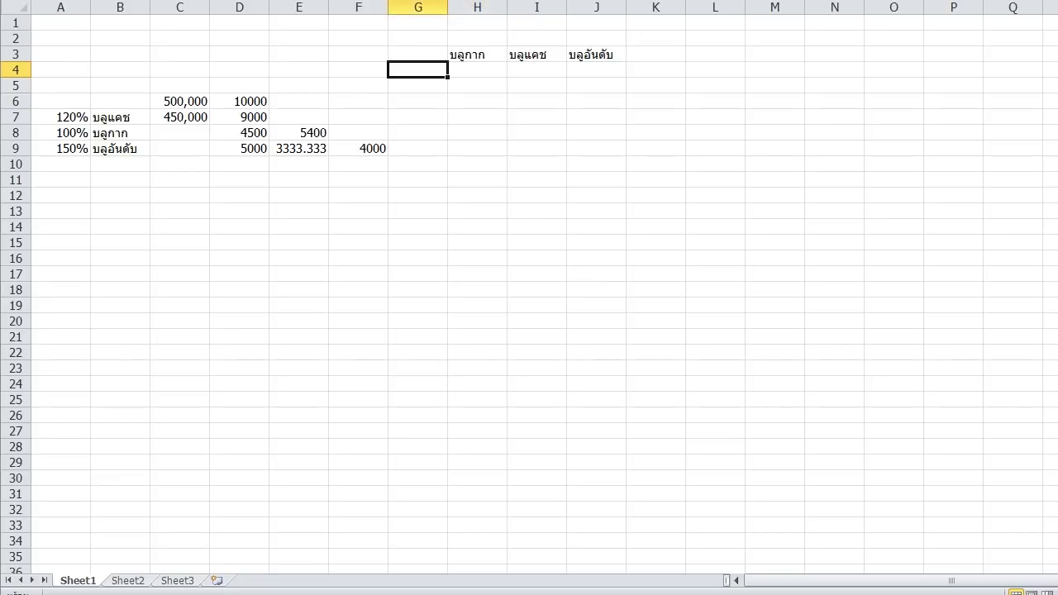
{"action": "type", "text": "๑๐๐๘"}
{"action": "key", "text": "Return"}
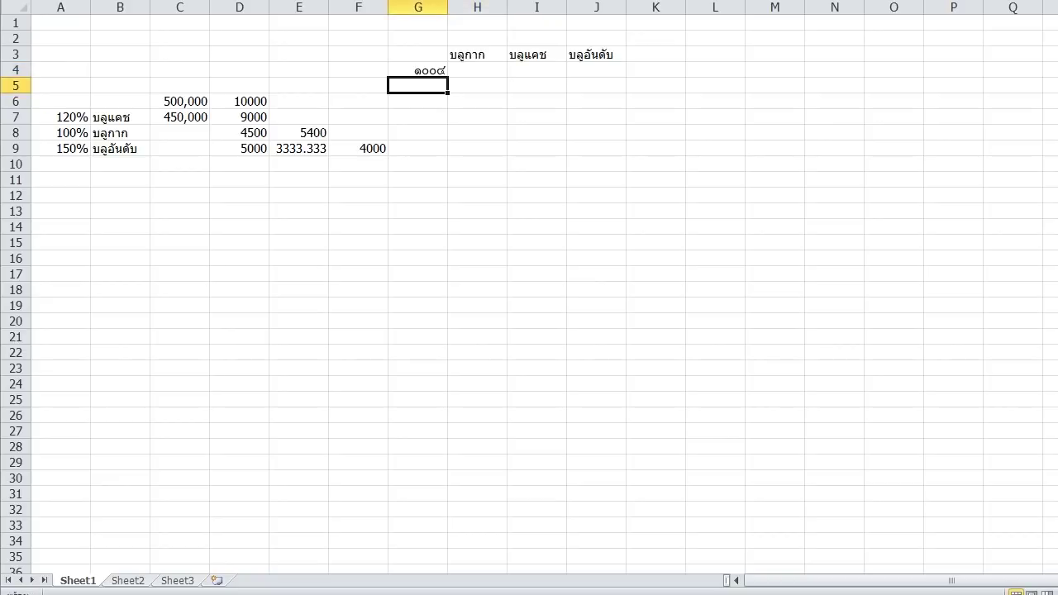
- Copy the 100% value from A8 into G4:G6 as the percentage row labels of the new table
{"action": "key", "text": "Left"}
{"action": "key", "text": "Left"}
{"action": "key", "text": "Left"}
{"action": "key", "text": "Left"}
{"action": "key", "text": "Left"}
{"action": "key", "text": "Left"}
{"action": "key", "text": "Down"}
{"action": "key", "text": "Down"}
{"action": "key", "text": "Down"}
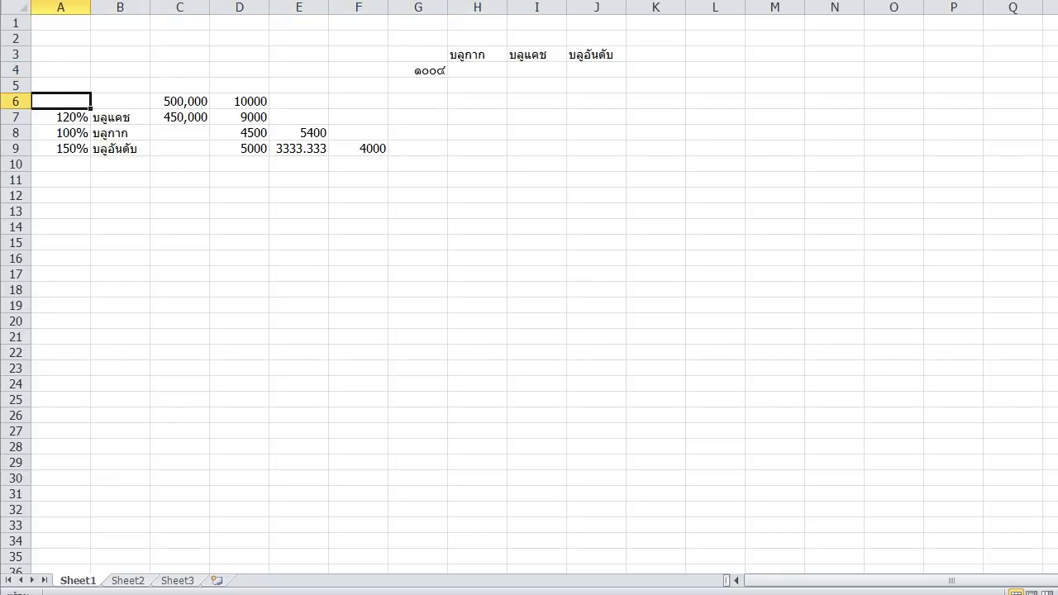
{"action": "key", "text": "ctrl+c"}
{"action": "key", "text": "Right"}
{"action": "key", "text": "Right"}
{"action": "key", "text": "Right"}
{"action": "key", "text": "Right"}
{"action": "key", "text": "Right"}
{"action": "key", "text": "Right"}
{"action": "key", "text": "Up"}
{"action": "key", "text": "Up"}
{"action": "key", "text": "Up"}
{"action": "key", "text": "Up"}
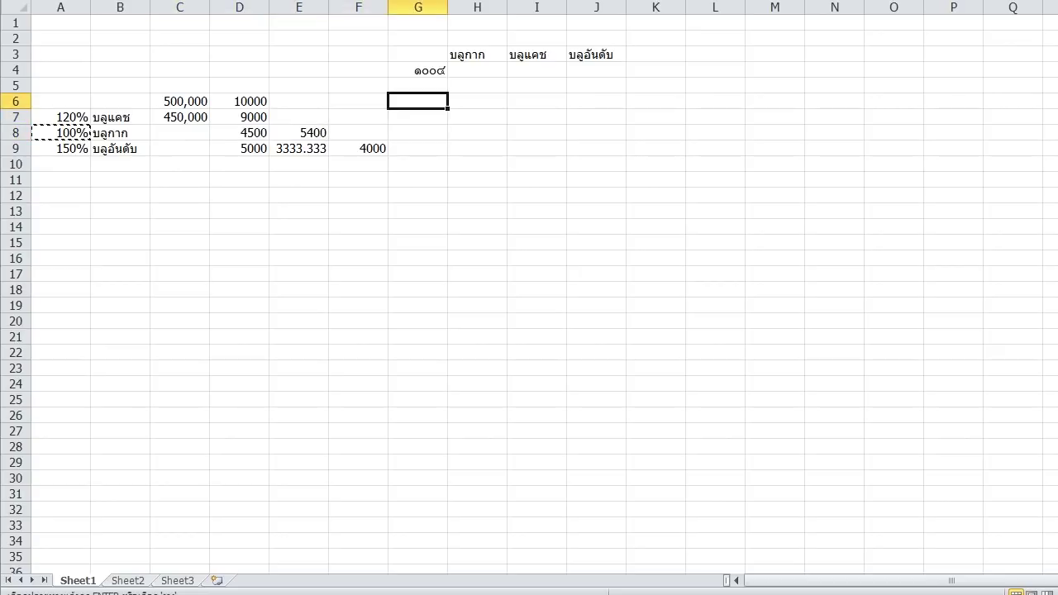
{"action": "key", "text": "shift+Down"}
{"action": "key", "text": "shift+Down"}
{"action": "key", "text": "ctrl+v"}
- Change the percentage row labels to 120% in G5 and 150% in G6
{"action": "key", "text": "Up"}
{"action": "key", "text": "Down"}
{"action": "key", "text": "Down"}
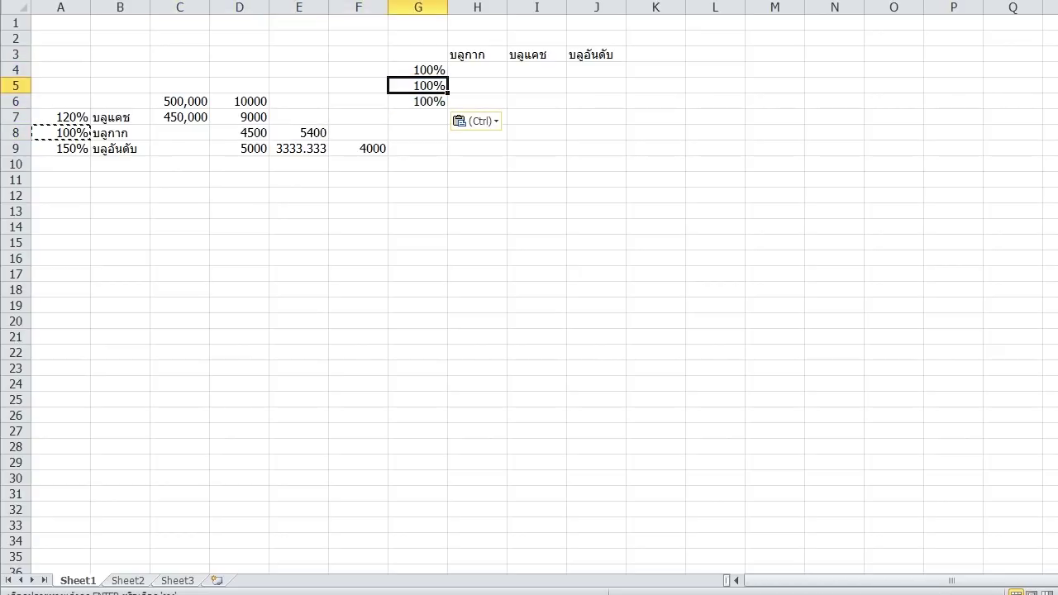
{"action": "type", "text": "120"}
{"action": "key", "text": "Return"}
{"action": "type", "text": "150"}
{"action": "key", "text": "Return"}
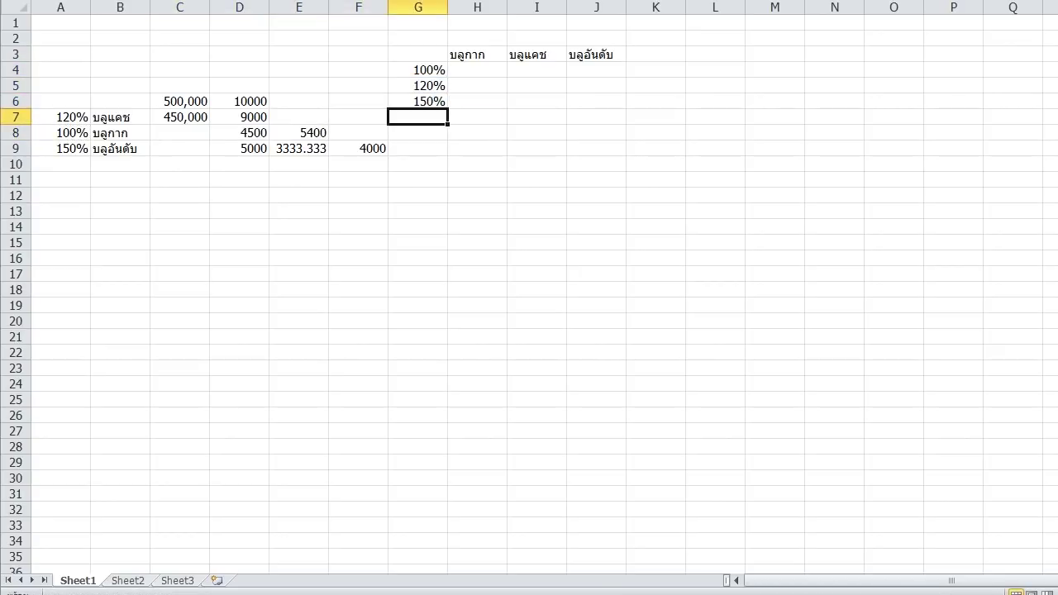
- Enter 4500 in H4 as the บลูกาก price at 100%
{"action": "left_click", "coordinate": [536, 70]}
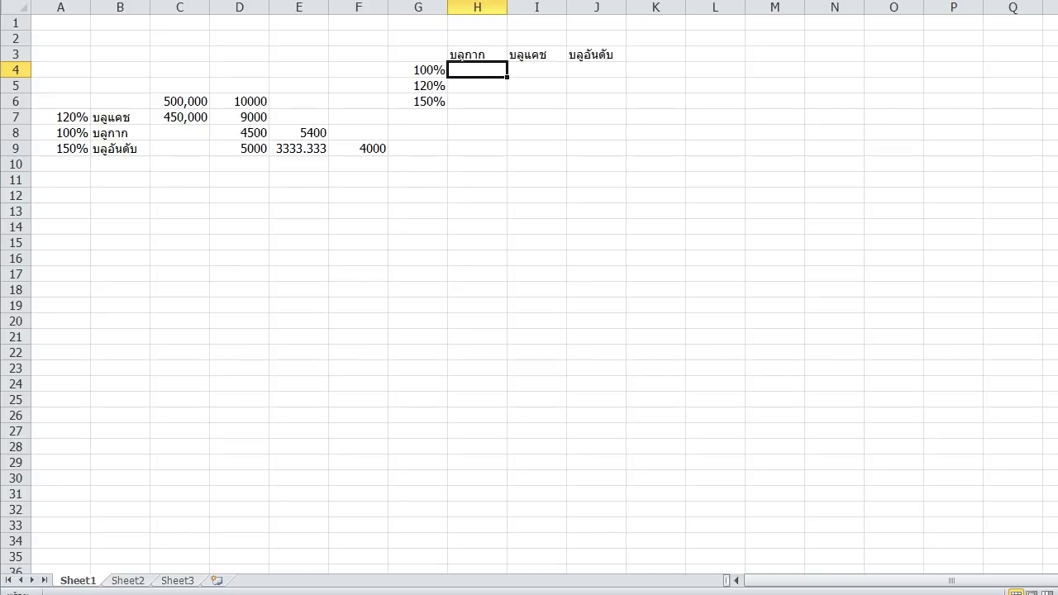
{"action": "type", "text": "4500"}
{"action": "key", "text": "Return"}
- Enter the formula +9000*A8/A7 in J4, under the บลูอันดับ label
{"action": "left_click", "coordinate": [494, 68]}
{"action": "key", "text": "Right"}
{"action": "key", "text": "Right"}
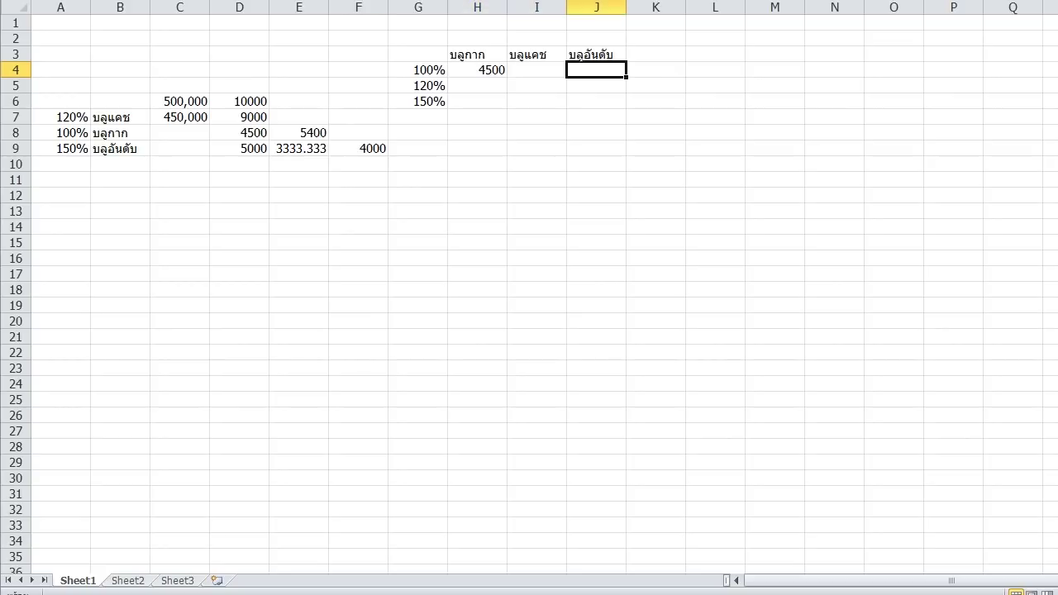
{"action": "type", "text": "9000"}
{"action": "key", "text": "Escape"}
{"action": "type", "text": "+9000*"}
{"action": "left_click", "coordinate": [61, 133]}
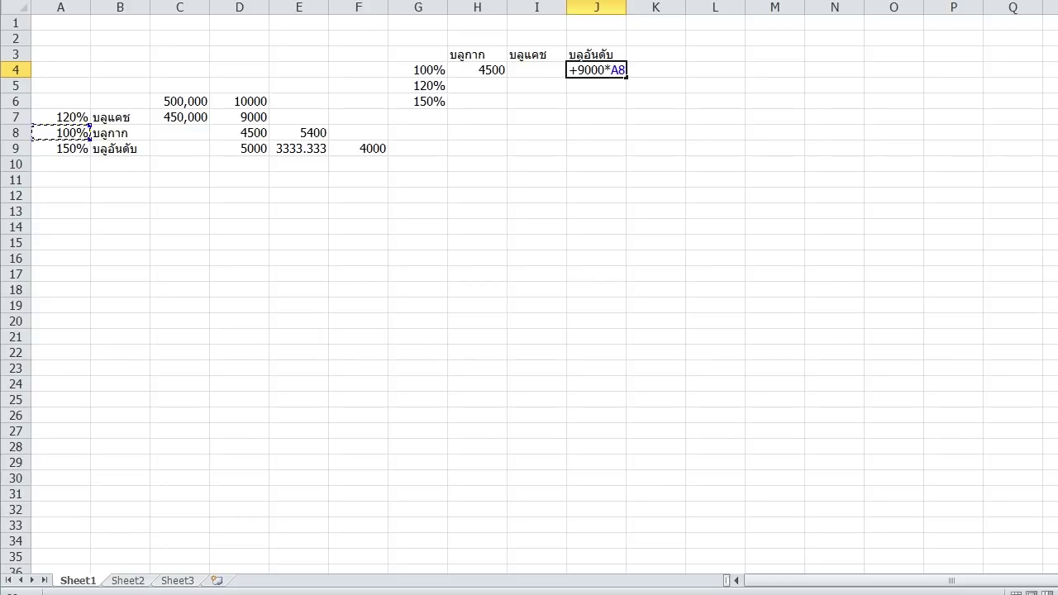
{"action": "type", "text": "/"}
{"action": "left_click", "coordinate": [61, 116]}
{"action": "key", "text": "Return"}
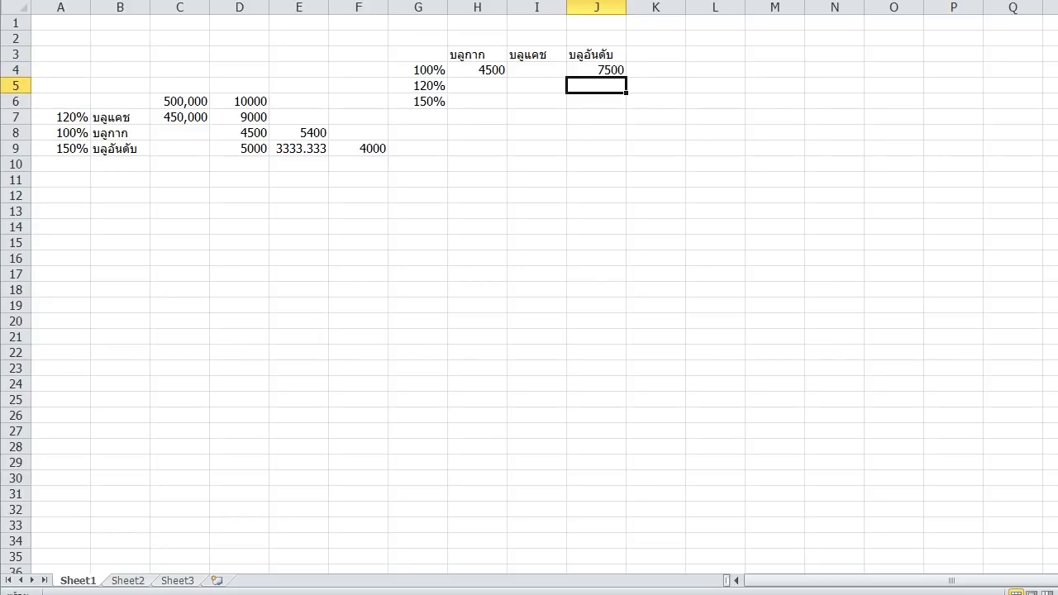
- Move the price formula from J4 to I4, under the บลูแคช label
{"action": "left_click", "coordinate": [418, 70]}
{"action": "left_click", "coordinate": [537, 86]}
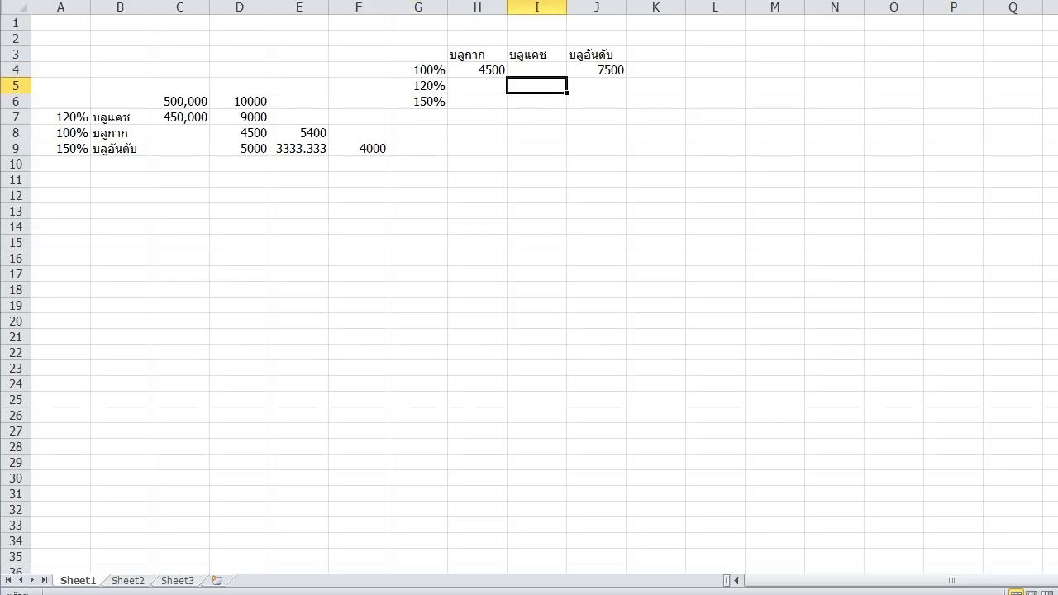
{"action": "left_click", "coordinate": [596, 70]}
{"action": "key", "text": "ctrl+c"}
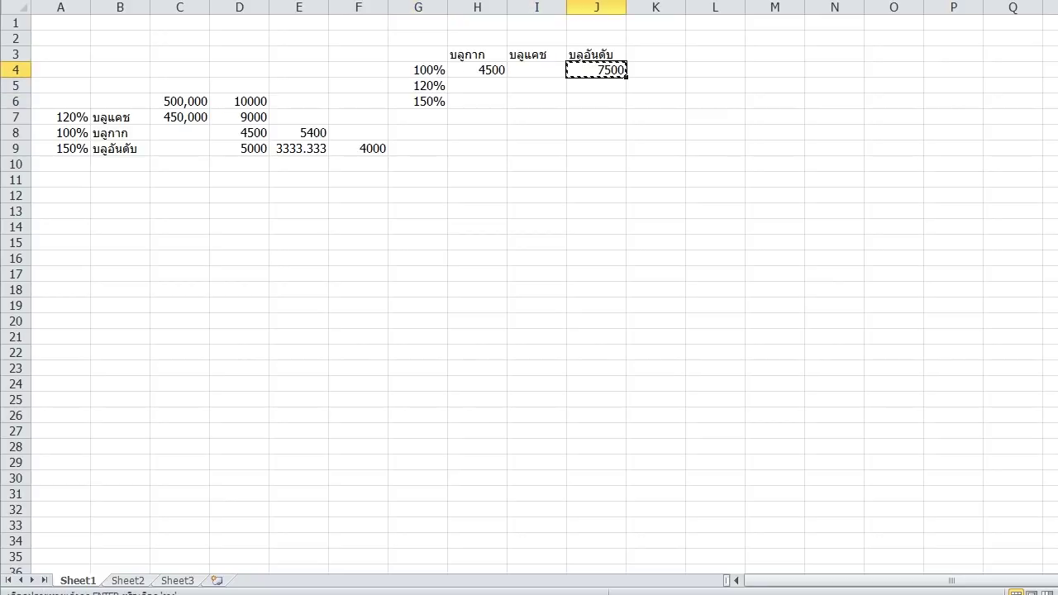
{"action": "left_click", "coordinate": [537, 70]}
{"action": "key", "text": "ctrl+v"}
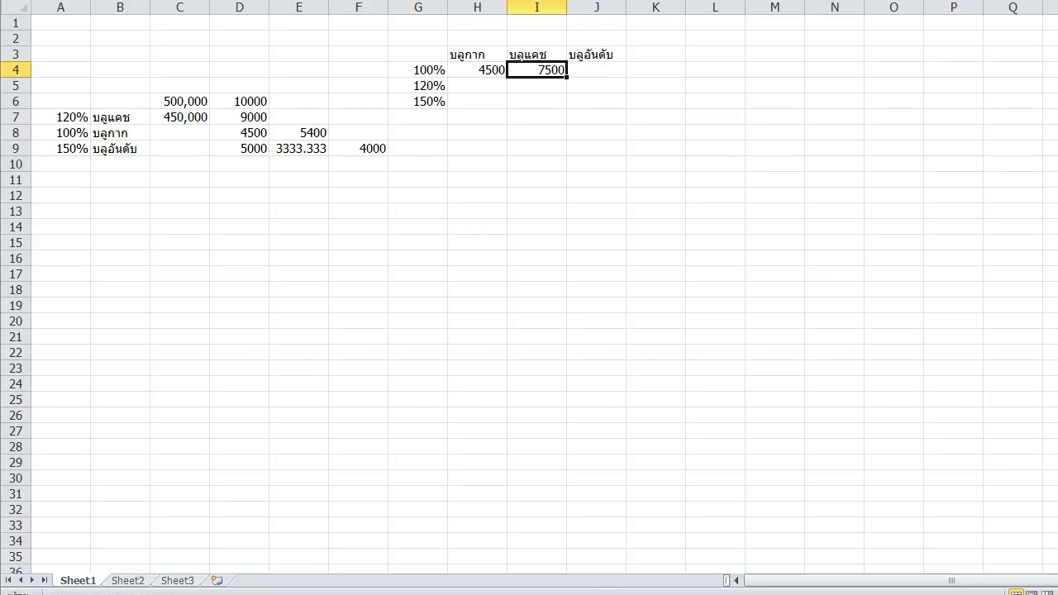
- Calculate the บลูแคช price at 100% in I4 with the formula +D7*A8/A7
{"action": "type", "text": "+"}
{"action": "left_click", "coordinate": [239, 118]}
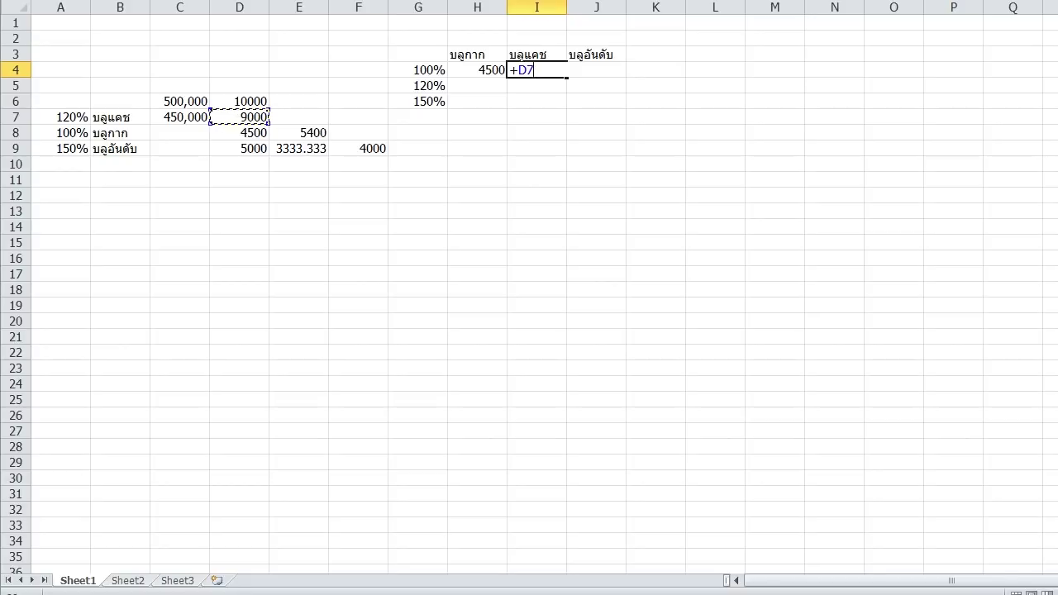
{"action": "type", "text": "*"}
{"action": "left_click", "coordinate": [61, 132]}
{"action": "type", "text": "/"}
{"action": "left_click", "coordinate": [61, 116]}
{"action": "key", "text": "Return"}
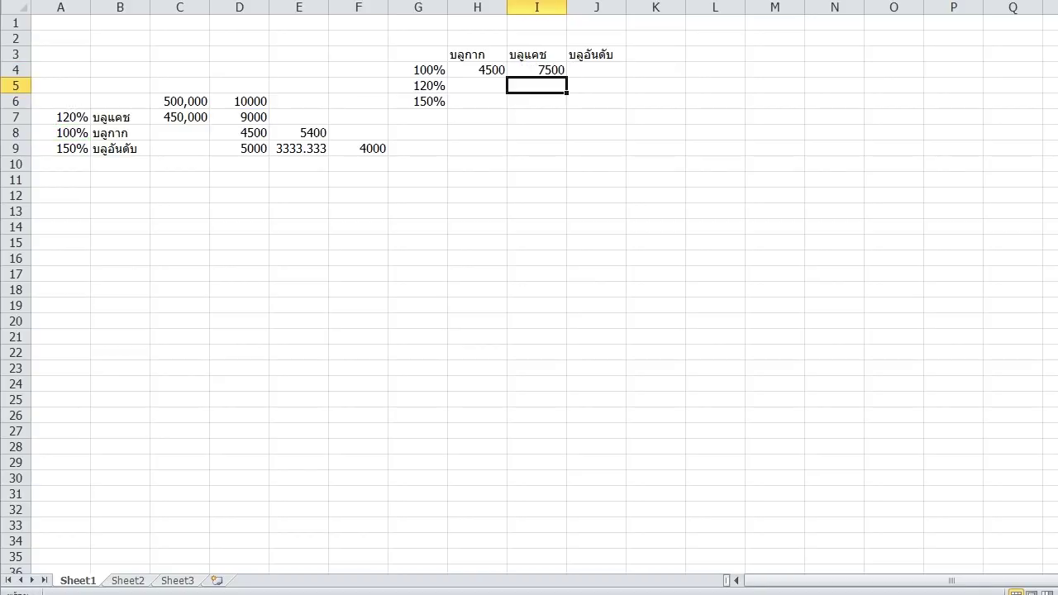
- Calculate the บลูอันดับ price at 100% in J4 with the formula +D9*A8/A9
{"action": "left_click", "coordinate": [554, 68]}
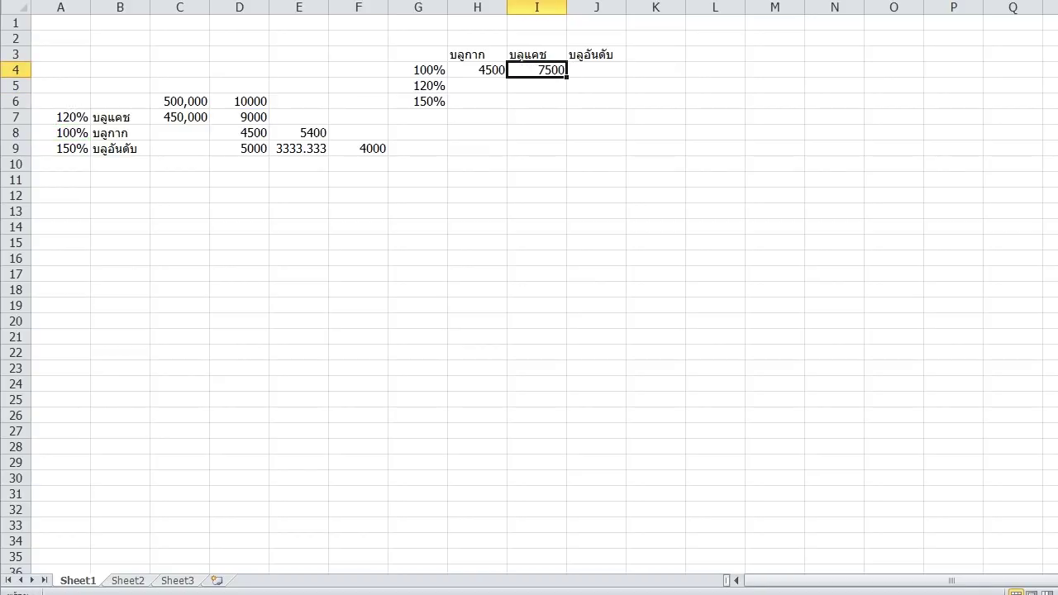
{"action": "left_click", "coordinate": [478, 70]}
{"action": "left_click", "coordinate": [478, 55]}
{"action": "left_click", "coordinate": [478, 70]}
{"action": "left_click", "coordinate": [418, 70]}
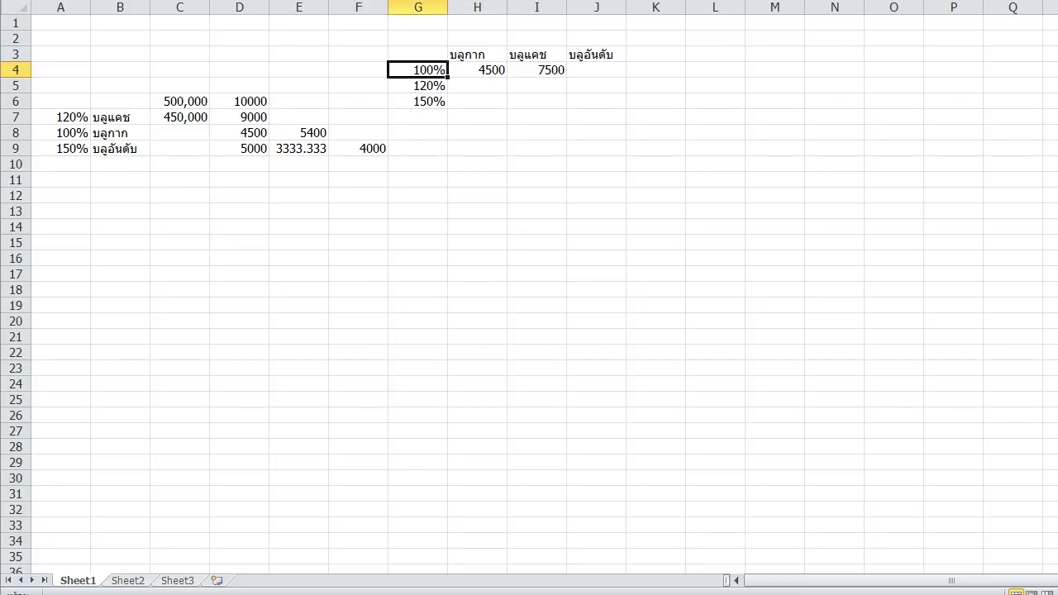
{"action": "key", "text": "Right"}
{"action": "key", "text": "Right"}
{"action": "key", "text": "Right"}
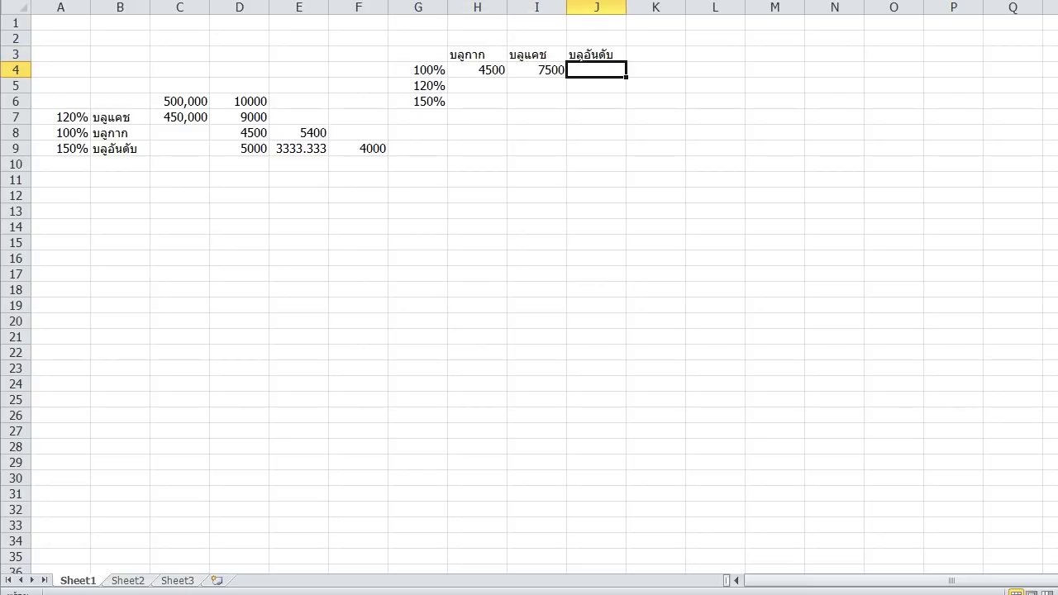
{"action": "type", "text": "+"}
{"action": "left_click", "coordinate": [240, 149]}
{"action": "type", "text": "*"}
{"action": "left_click", "coordinate": [62, 133]}
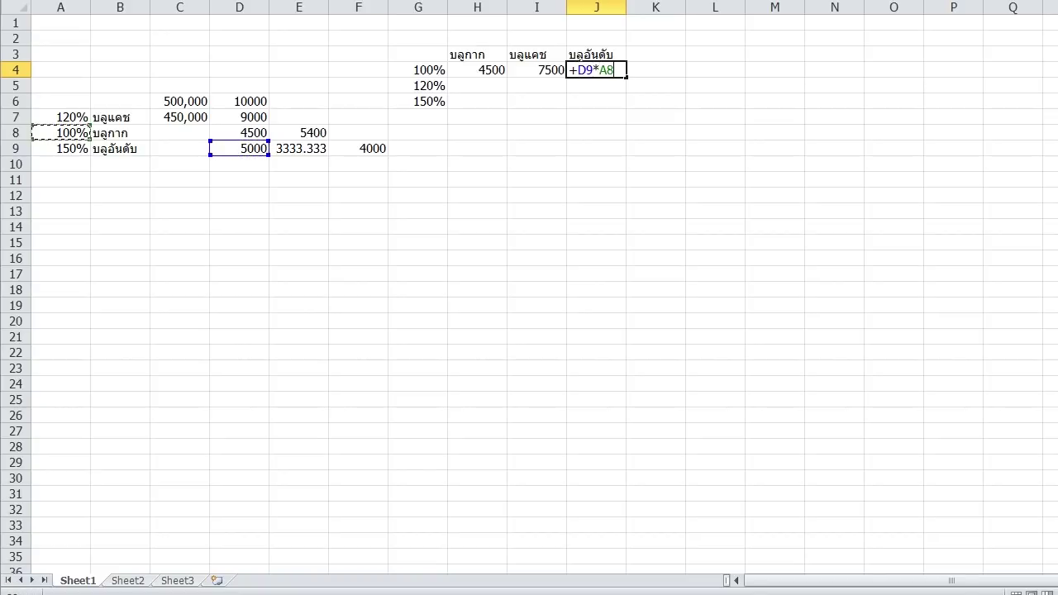
{"action": "type", "text": "/A9"}
{"action": "key", "text": "Return"}
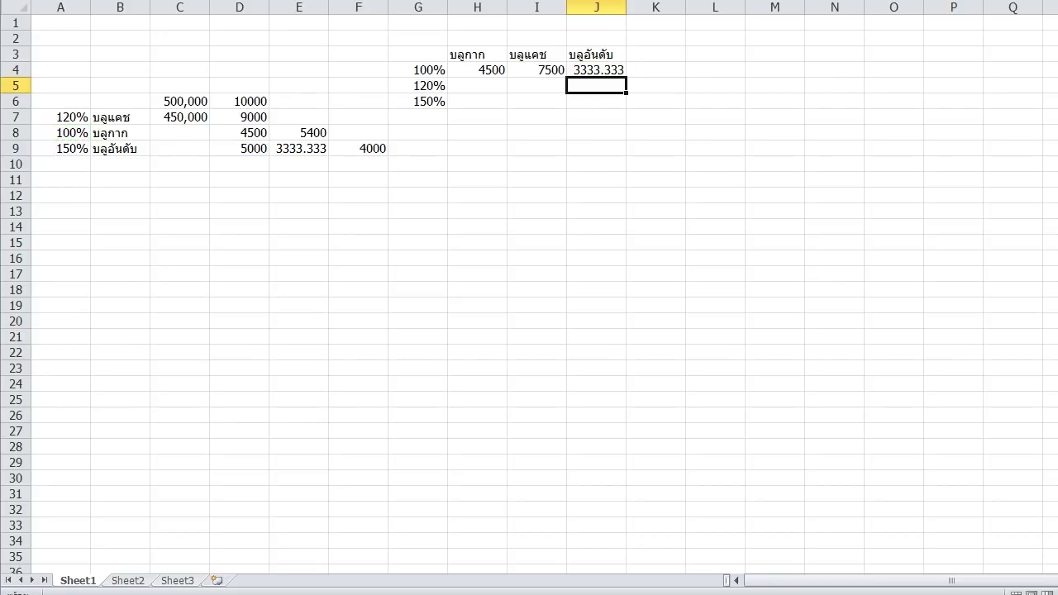
- Compare the 100% prices of บลูกาก, บลูแคช and บลูอันดับ in H4:J4
{"action": "left_click", "coordinate": [596, 71]}
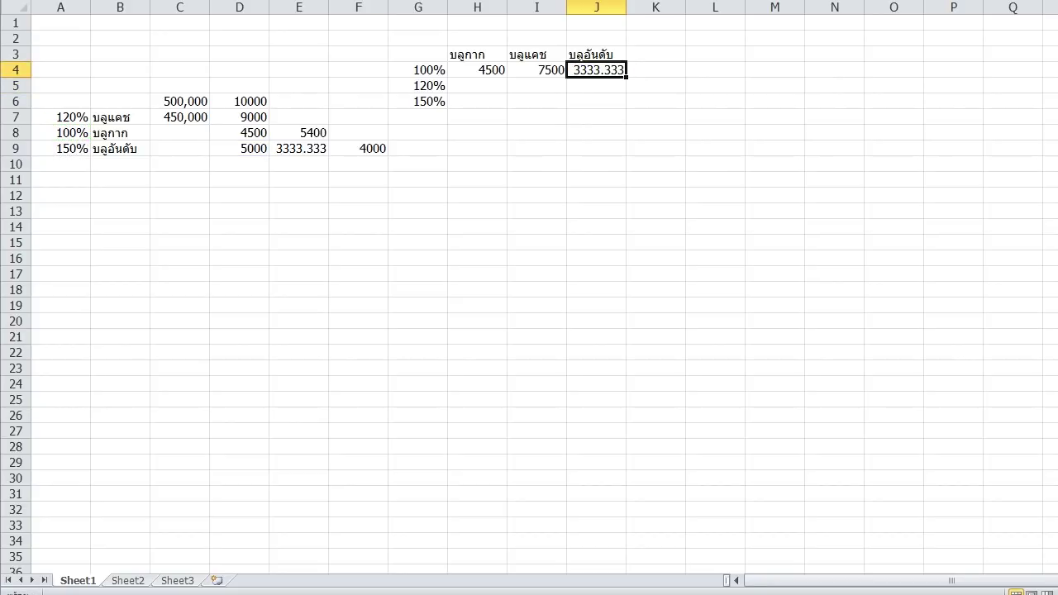
{"action": "key", "text": "Left"}
{"action": "key", "text": "Left"}
{"action": "key", "text": "Right"}
{"action": "key", "text": "Down"}
{"action": "key", "text": "Up"}
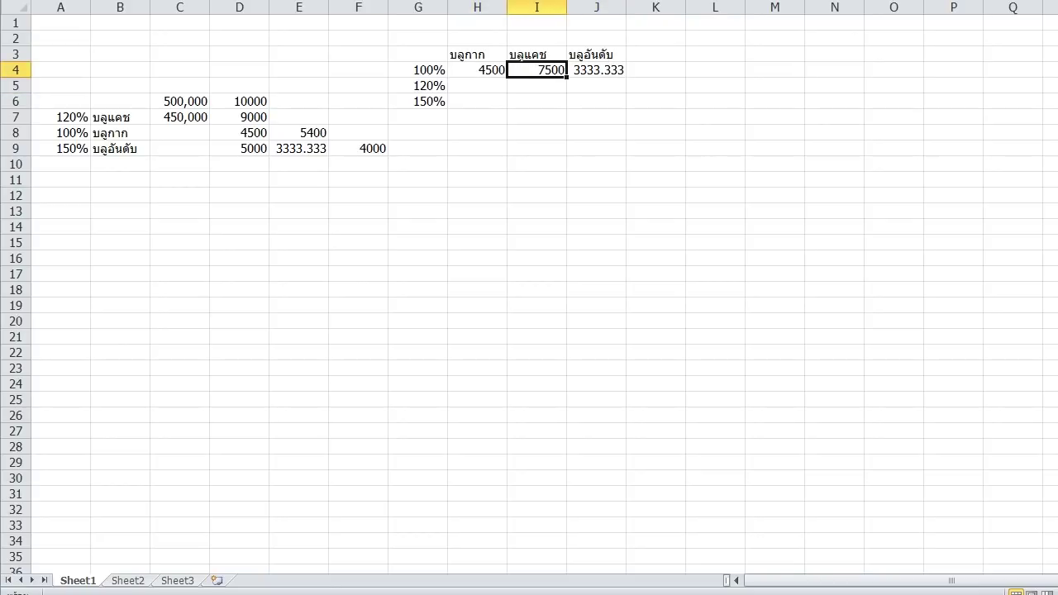
{"action": "key", "text": "Up"}
{"action": "key", "text": "Down"}
{"action": "key", "text": "Down"}
- Bring the บลูแคช unit price from D7 into I5 as its price at 120%
{"action": "key", "text": "Left"}
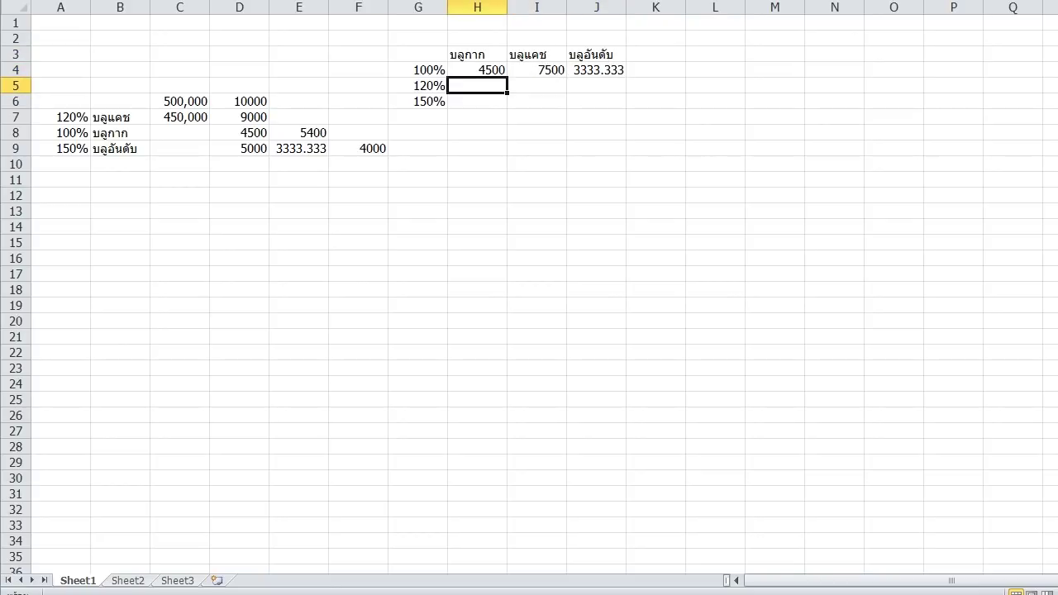
{"action": "key", "text": "Left"}
{"action": "key", "text": "Right"}
{"action": "key", "text": "Right"}
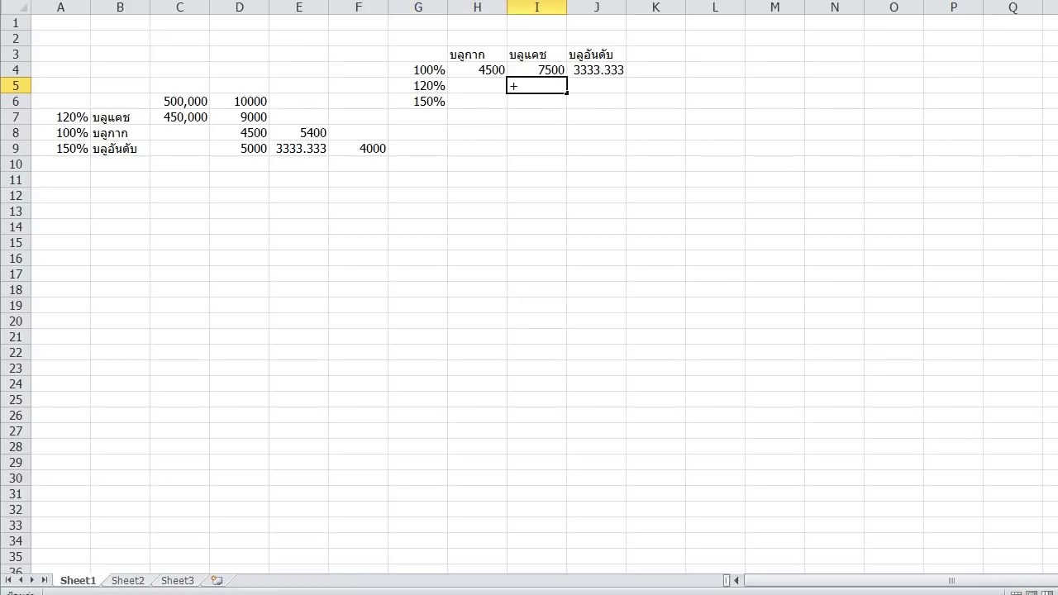
{"action": "type", "text": "+"}
{"action": "left_click", "coordinate": [239, 117]}
{"action": "key", "text": "Up"}
{"action": "key", "text": "Down"}
{"action": "key", "text": "Return"}
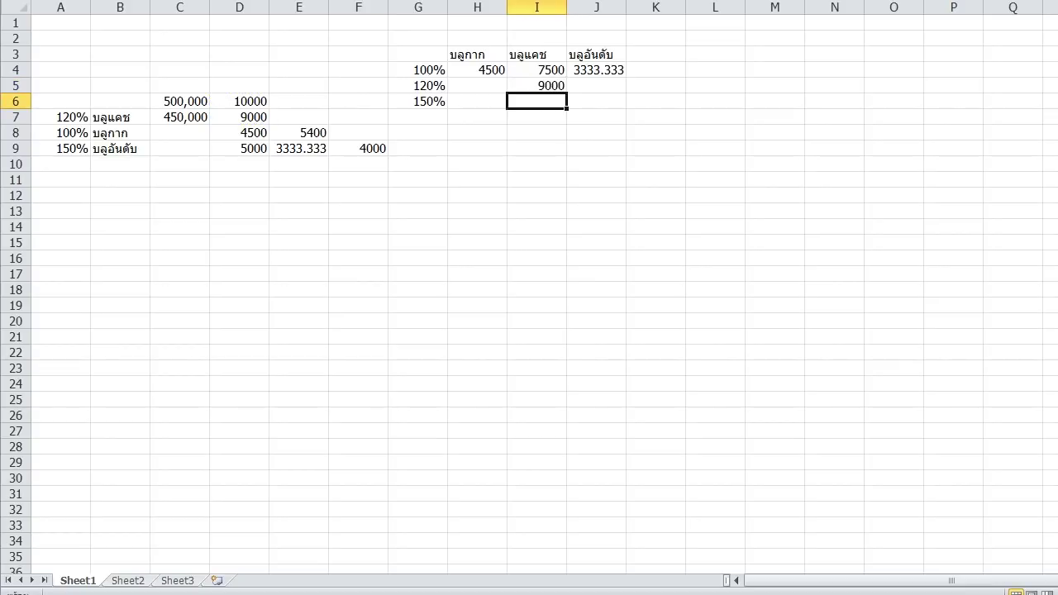
- Calculate the บลูกาก price at 120% in H5 with the formula +H4*A7/A8
{"action": "left_click", "coordinate": [554, 84]}
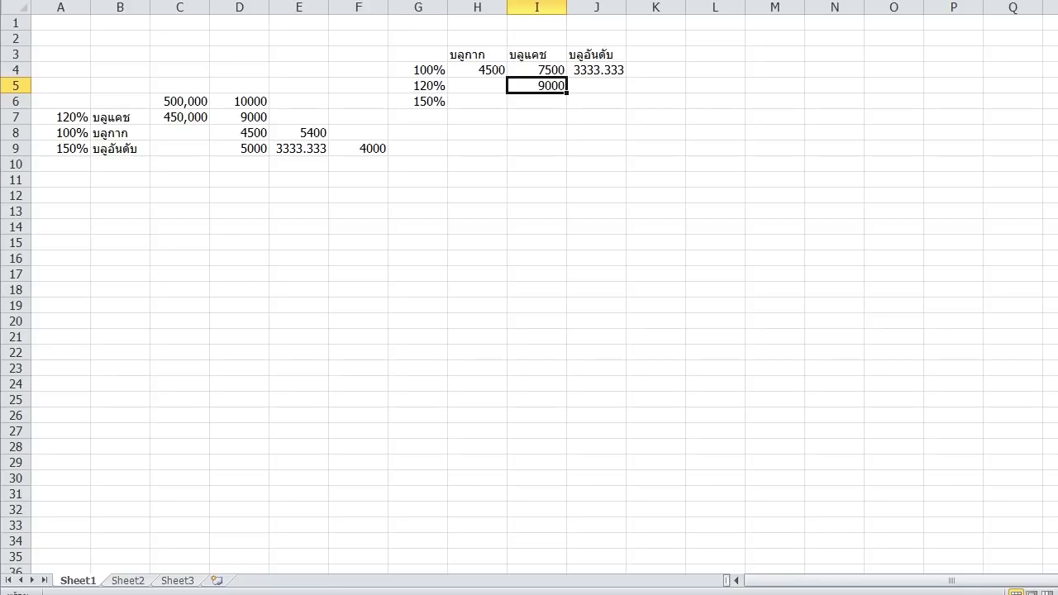
{"action": "left_click", "coordinate": [478, 86]}
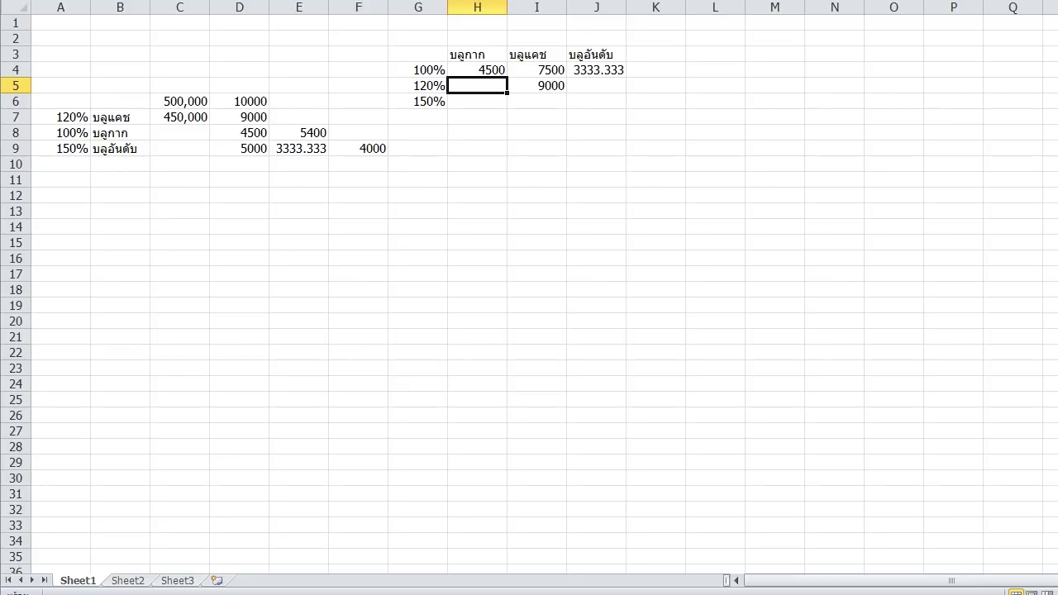
{"action": "type", "text": "+"}
{"action": "key", "text": "Up"}
{"action": "type", "text": "*"}
{"action": "key", "text": "Left"}
{"action": "key", "text": "Left"}
{"action": "key", "text": "Left"}
{"action": "key", "text": "Left"}
{"action": "key", "text": "Left"}
{"action": "key", "text": "Left"}
{"action": "key", "text": "Left"}
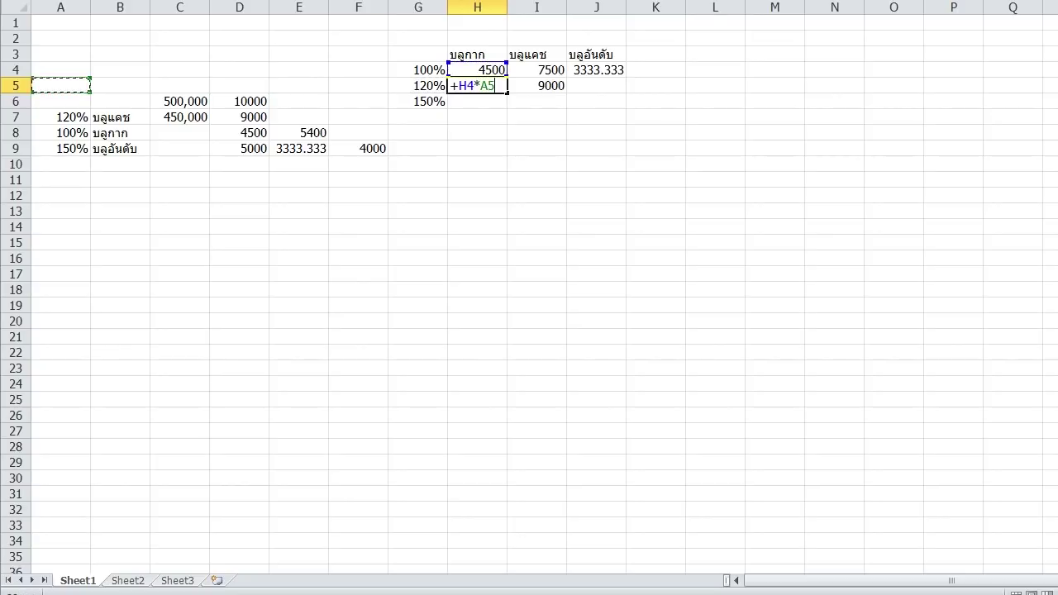
{"action": "key", "text": "Down"}
{"action": "key", "text": "Down"}
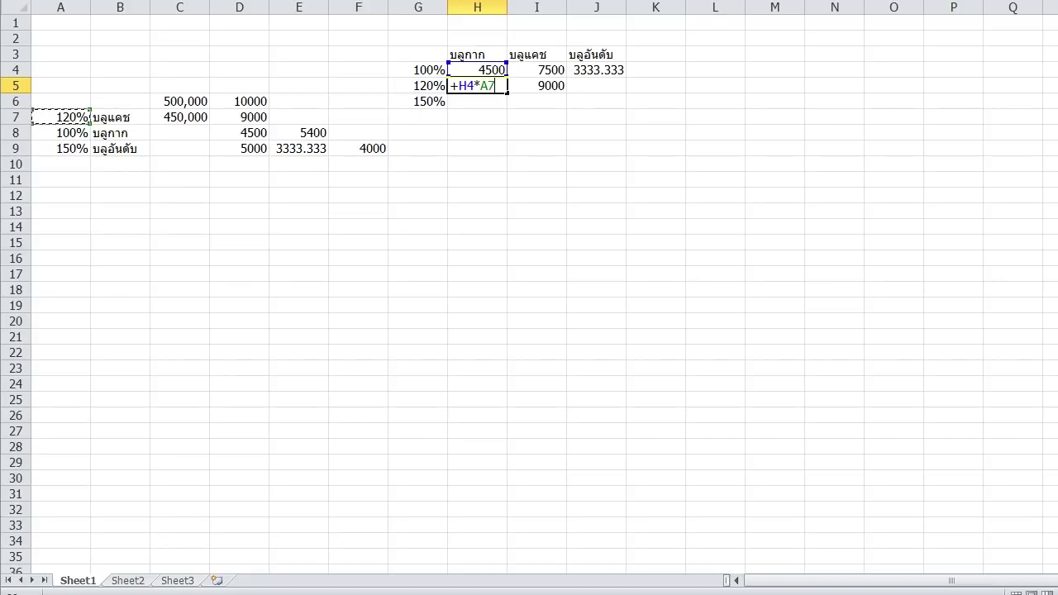
{"action": "type", "text": "/"}
{"action": "left_click", "coordinate": [60, 133]}
{"action": "key", "text": "Return"}
- Replace the H5 formula with +H4*A7, multiplying the บลูกาก price by the 120% value
{"action": "key", "text": "Up"}
{"action": "type", "text": "+"}
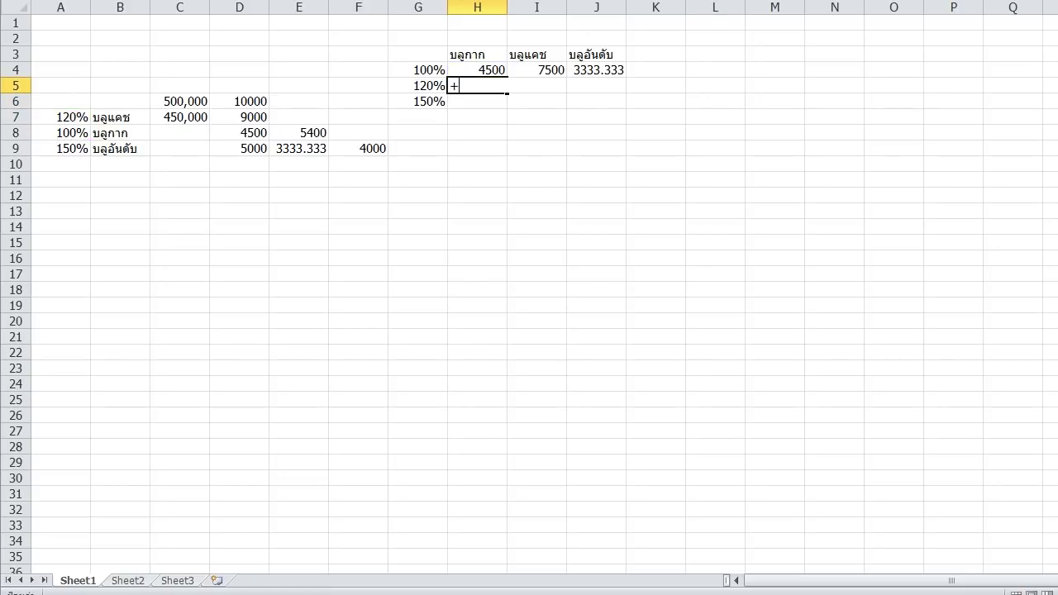
{"action": "key", "text": "Left"}
{"action": "key", "text": "Right"}
{"action": "key", "text": "Up"}
{"action": "type", "text": "*"}
{"action": "left_click", "coordinate": [60, 117]}
{"action": "key", "text": "Return"}
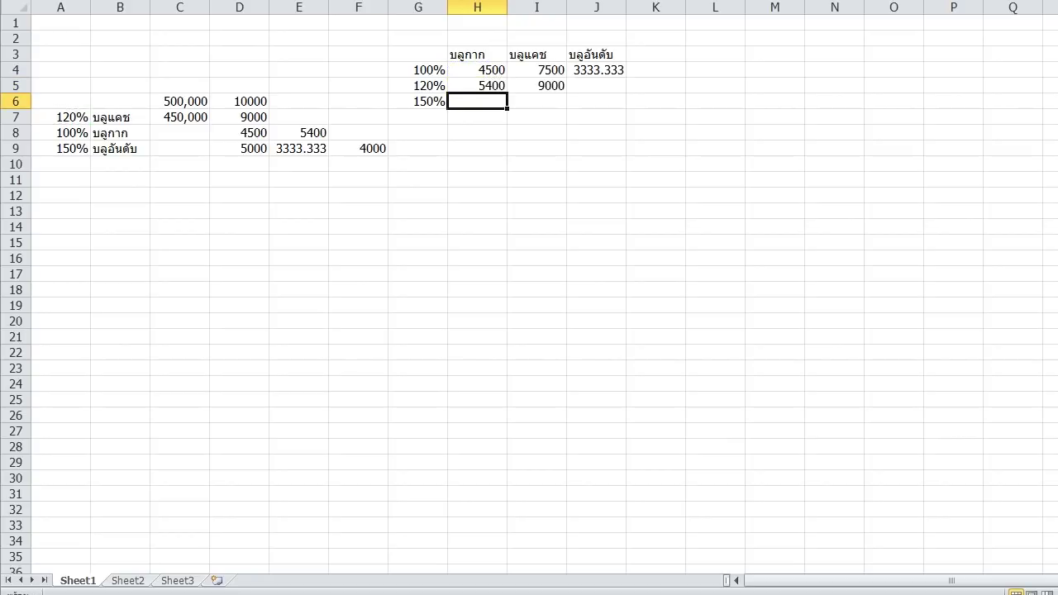
- Rewrite the H5 formula as +H4*1.2, using a fixed multiplier for the บลูกาก price
{"action": "key", "text": "Up"}
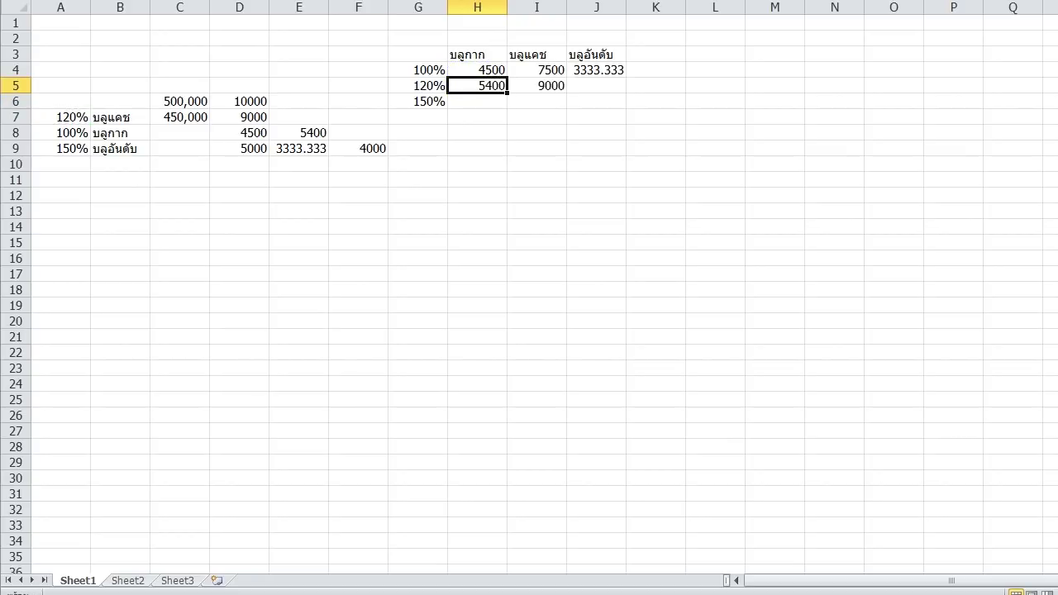
{"action": "type", "text": "+"}
{"action": "key", "text": "Up"}
{"action": "type", "text": "*1.2"}
{"action": "key", "text": "Return"}
- Re-enter the บลูกาก calculation in H5 with plain numbers as +4500*1.2/1
{"action": "key", "text": "Up"}
{"action": "type", "text": "+"}
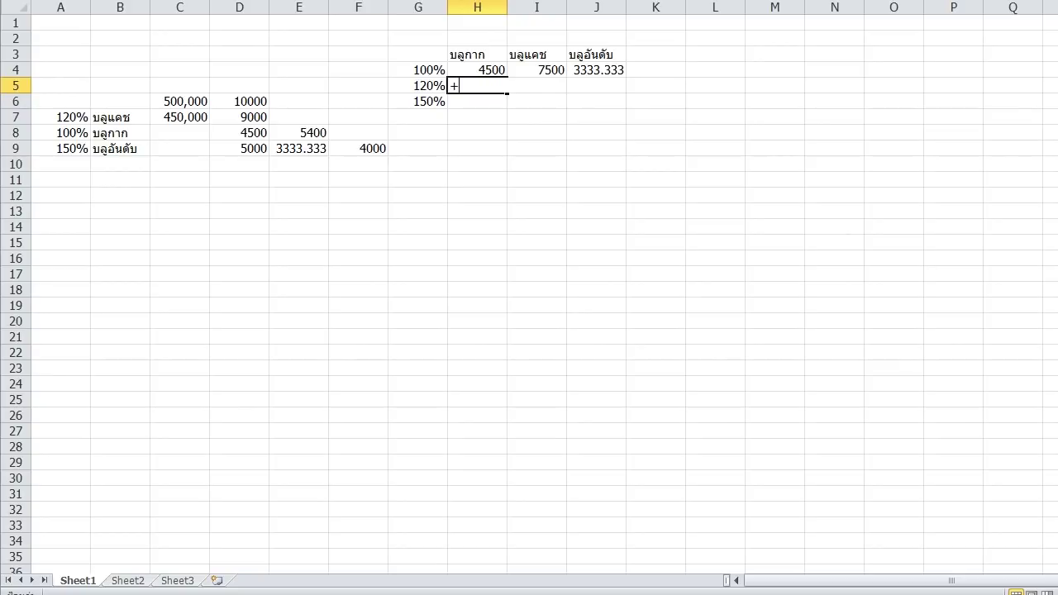
{"action": "type", "text": "4500*1.2/1"}
{"action": "key", "text": "Return"}
- Set H5 to the formula +H4*1.2 for the บลูกาก price at 120%
{"action": "key", "text": "Up"}
{"action": "type", "text": "+"}
{"action": "key", "text": "Up"}
{"action": "type", "text": "*"}
{"action": "type", "text": "1.2"}
{"action": "key", "text": "Return"}
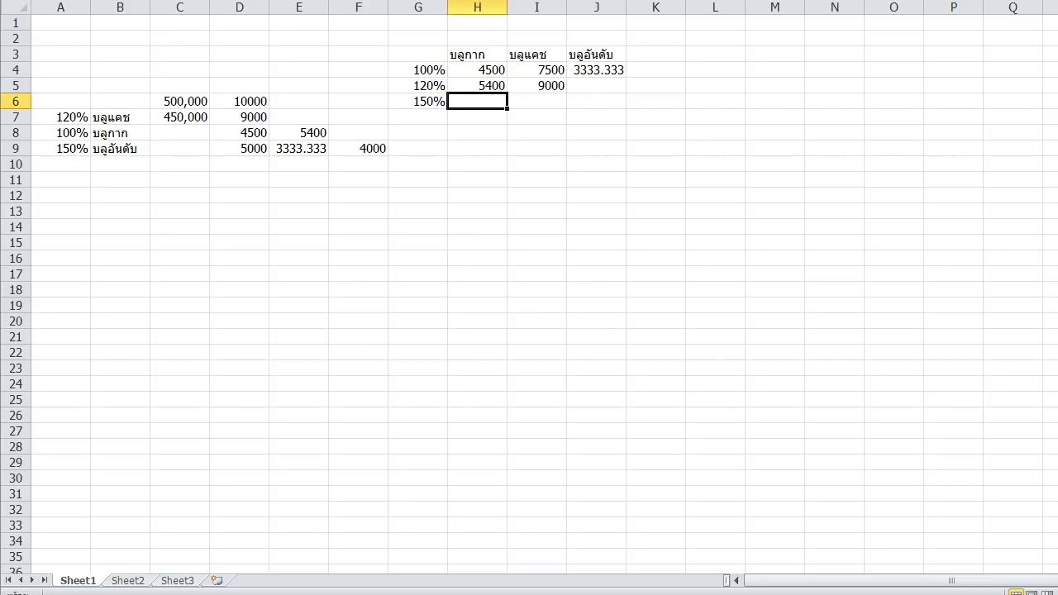
- Calculate the บลูอันดับ price at 120% in J5 with the formula +D9*A7/A9
{"action": "key", "text": "Right"}
{"action": "key", "text": "Left"}
{"action": "key", "text": "Up"}
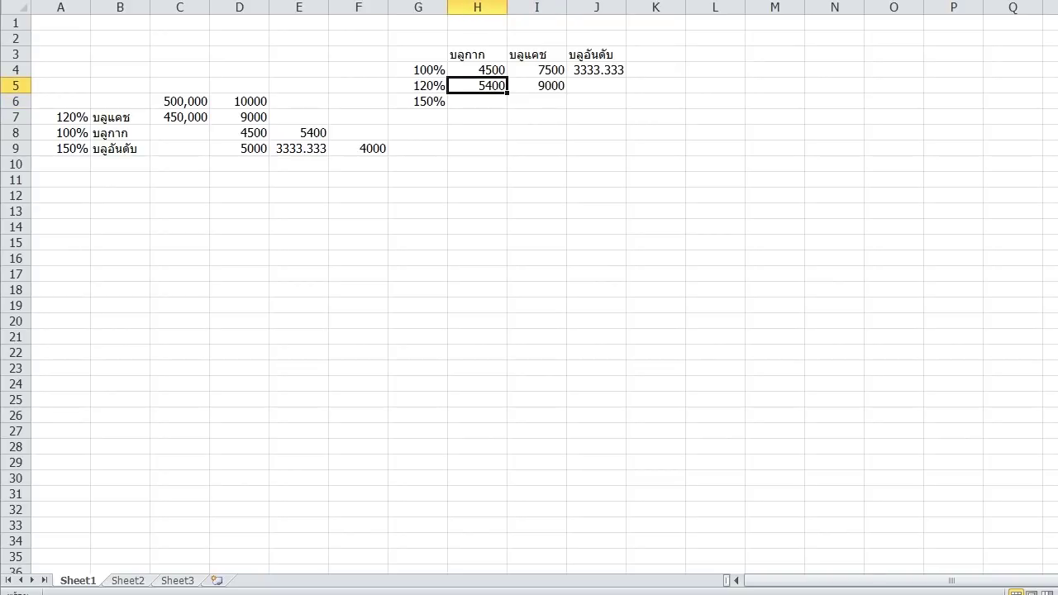
{"action": "key", "text": "Up"}
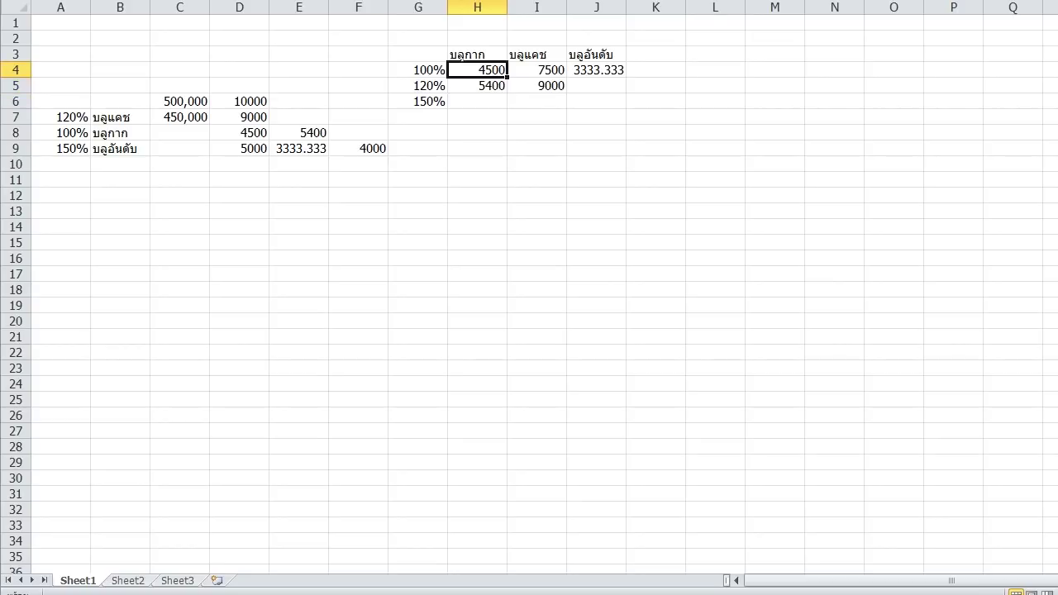
{"action": "key", "text": "Down"}
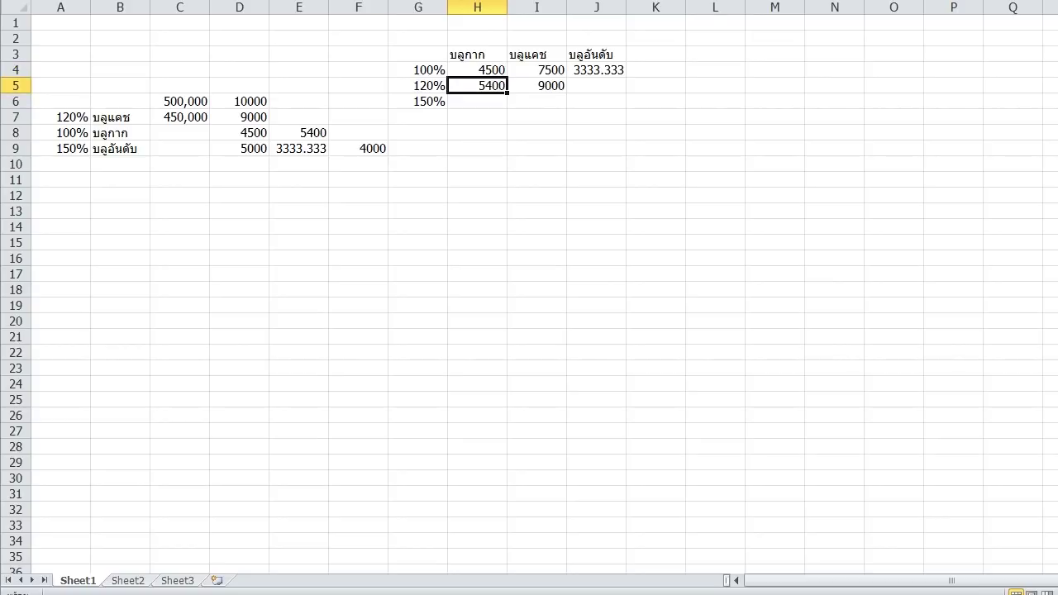
{"action": "key", "text": "Right"}
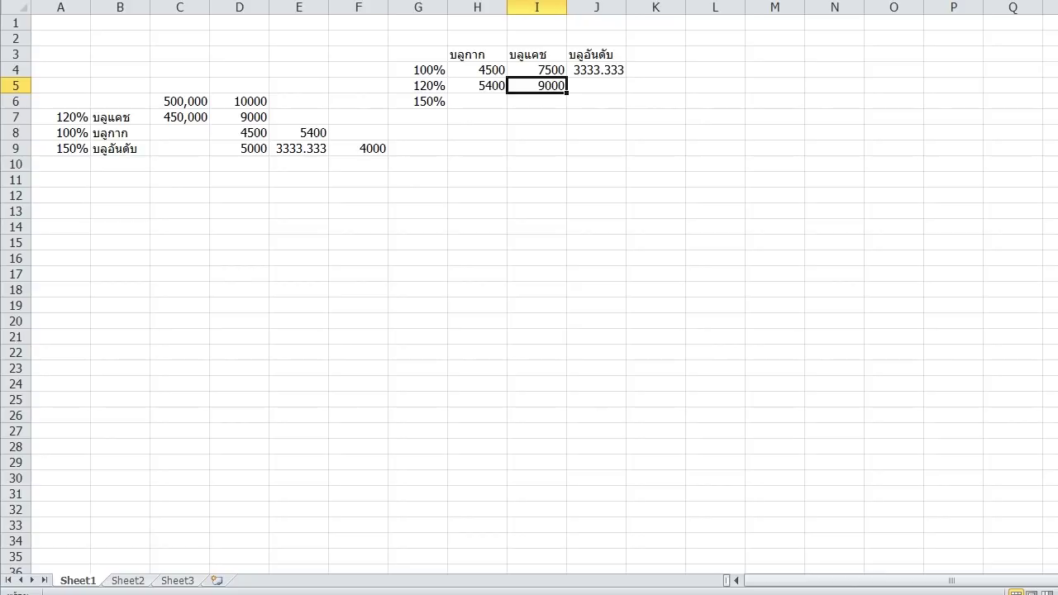
{"action": "key", "text": "Right"}
{"action": "type", "text": "+"}
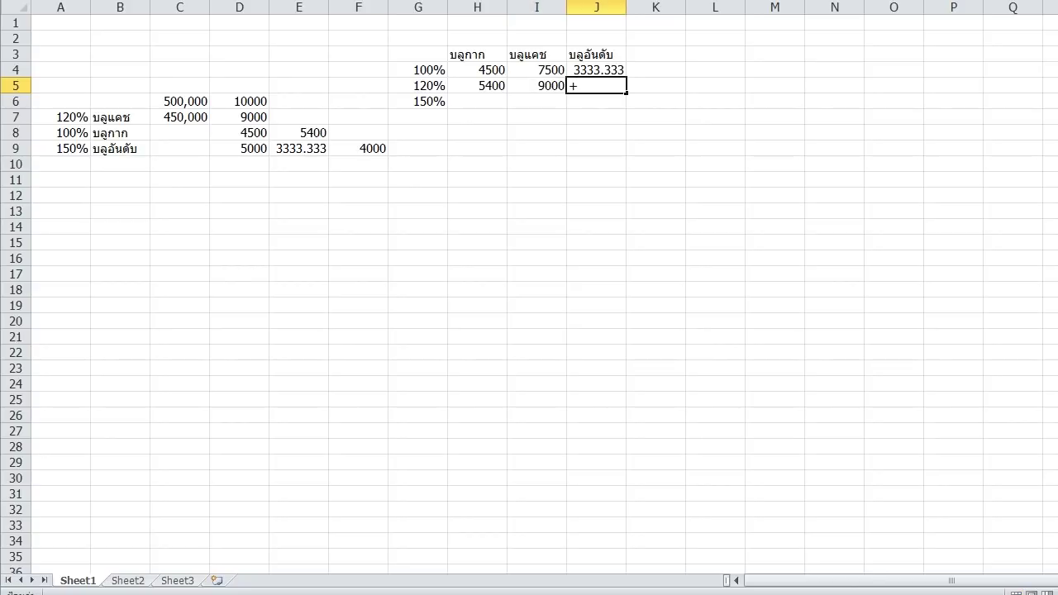
{"action": "key", "text": "Escape"}
{"action": "type", "text": "+"}
{"action": "left_click", "coordinate": [240, 149]}
{"action": "type", "text": "*"}
{"action": "left_click", "coordinate": [61, 117]}
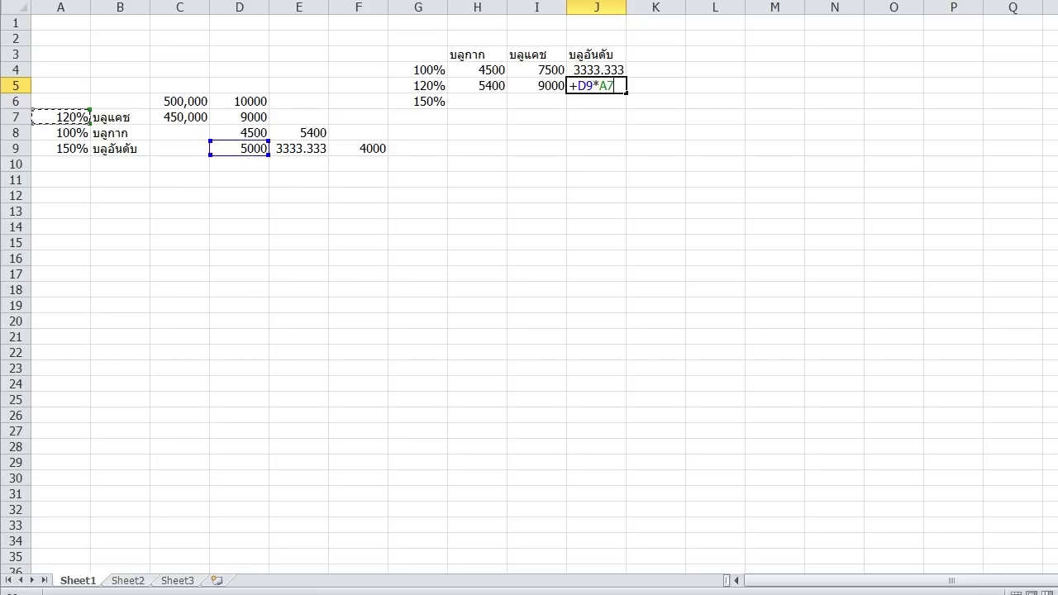
{"action": "type", "text": "/"}
{"action": "left_click", "coordinate": [61, 148]}
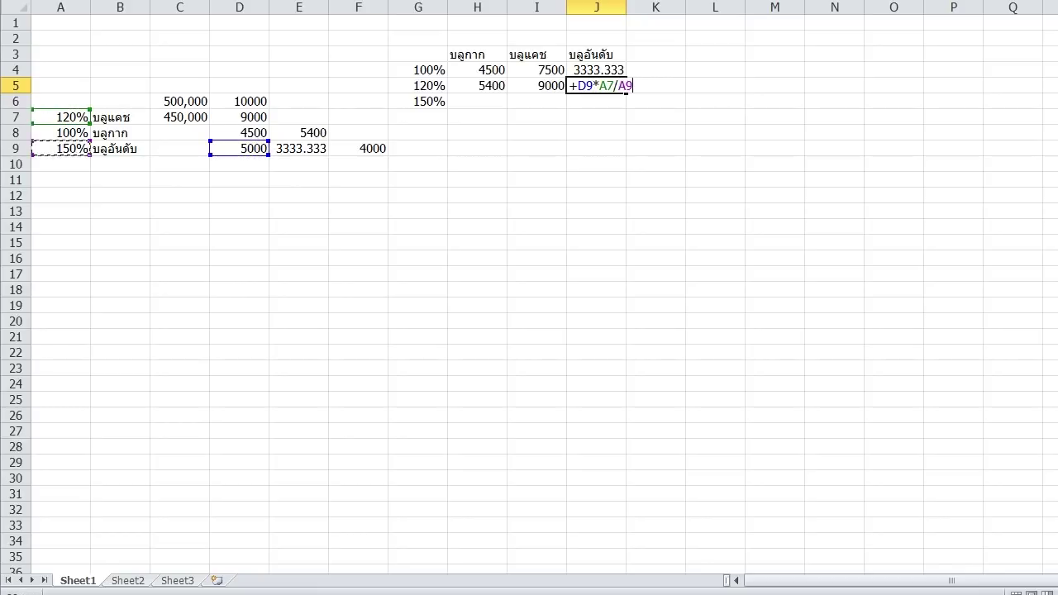
{"action": "key", "text": "Return"}
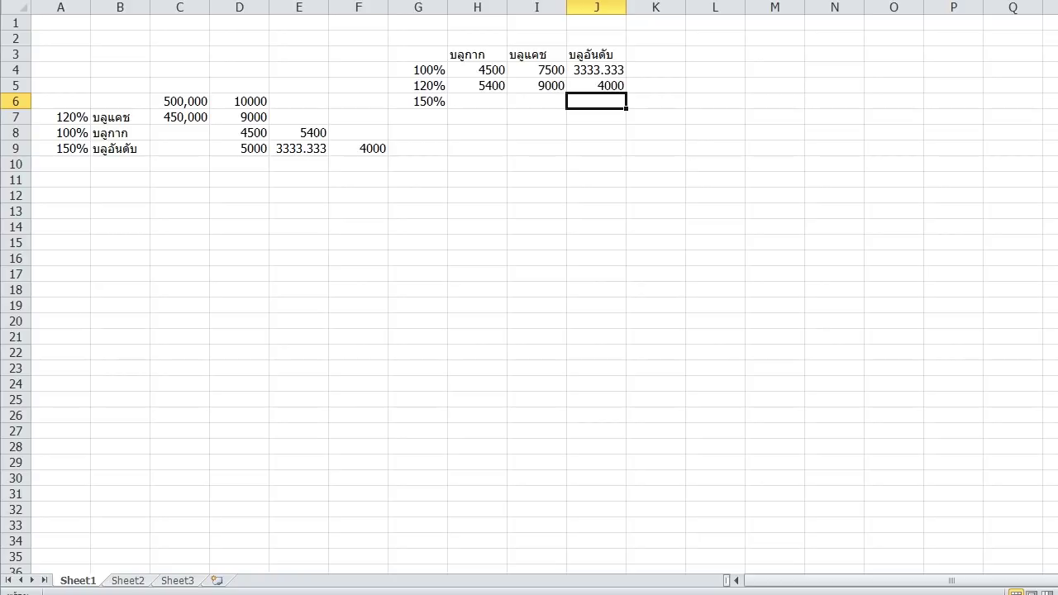
- Fill the บลูอันดับ price at 150% in J6 by referencing the base price with =D9
{"action": "left_click_drag", "start_coordinate": [478, 86], "coordinate": [597, 86]}
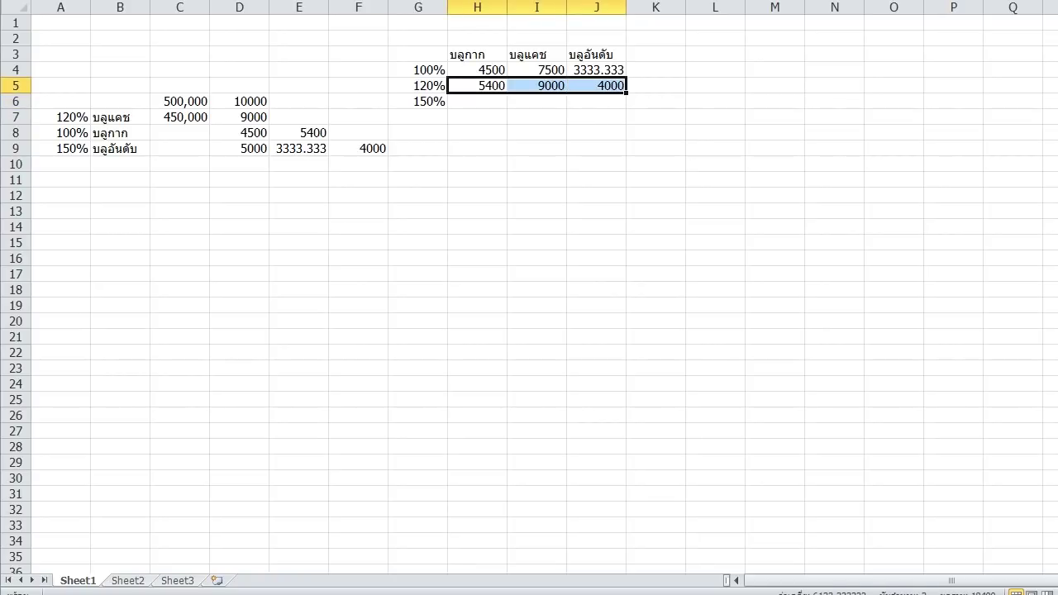
{"action": "left_click", "coordinate": [597, 117]}
{"action": "left_click", "coordinate": [597, 102]}
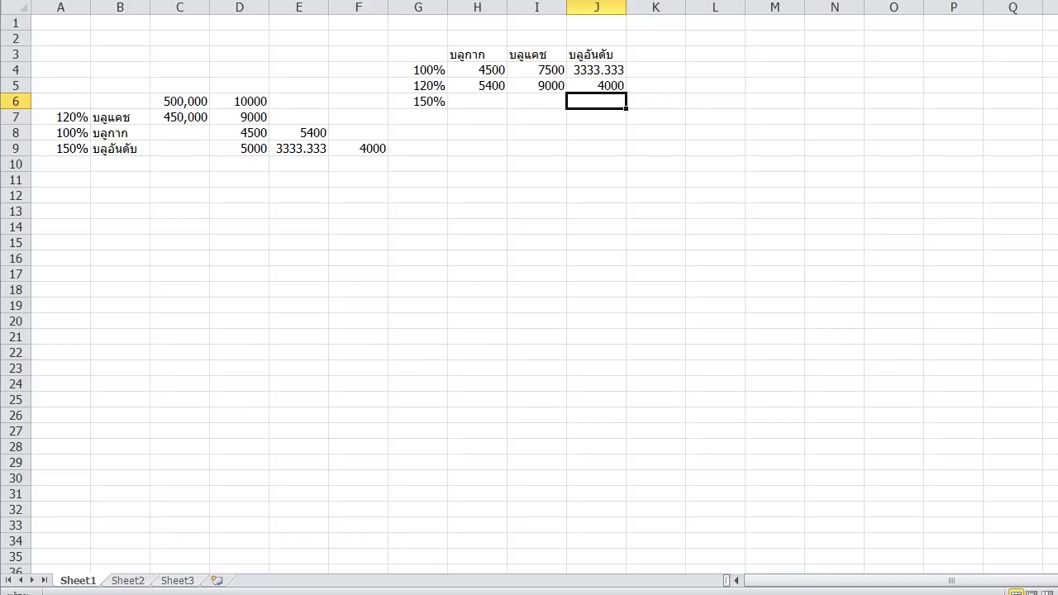
{"action": "type", "text": "=D9"}
{"action": "key", "text": "Return"}
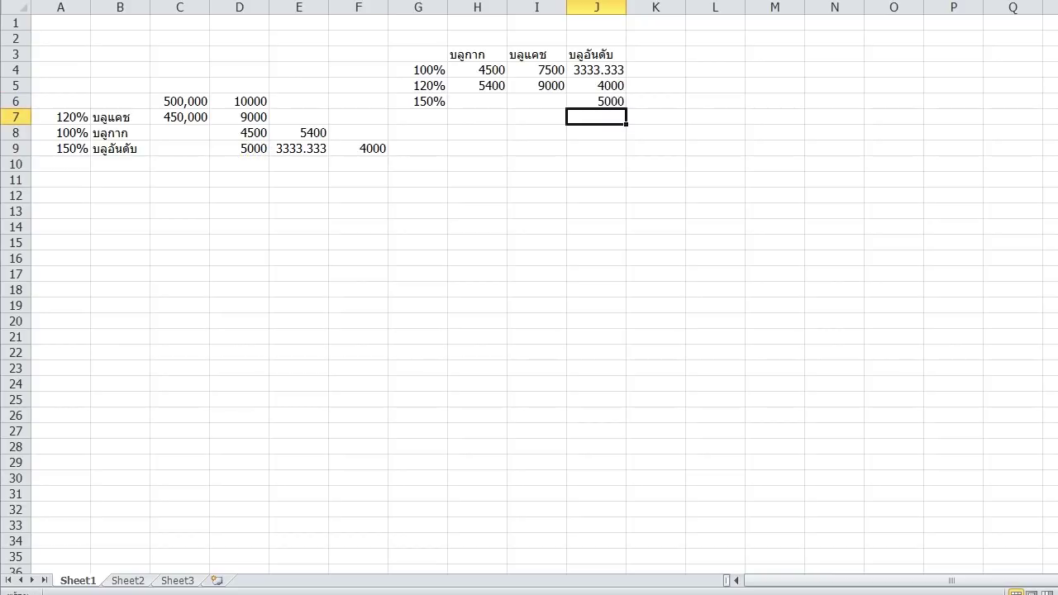
- Calculate the บลูแคช price at 150% in I6 with the formula +D7*A9/A7
{"action": "key", "text": "Up"}
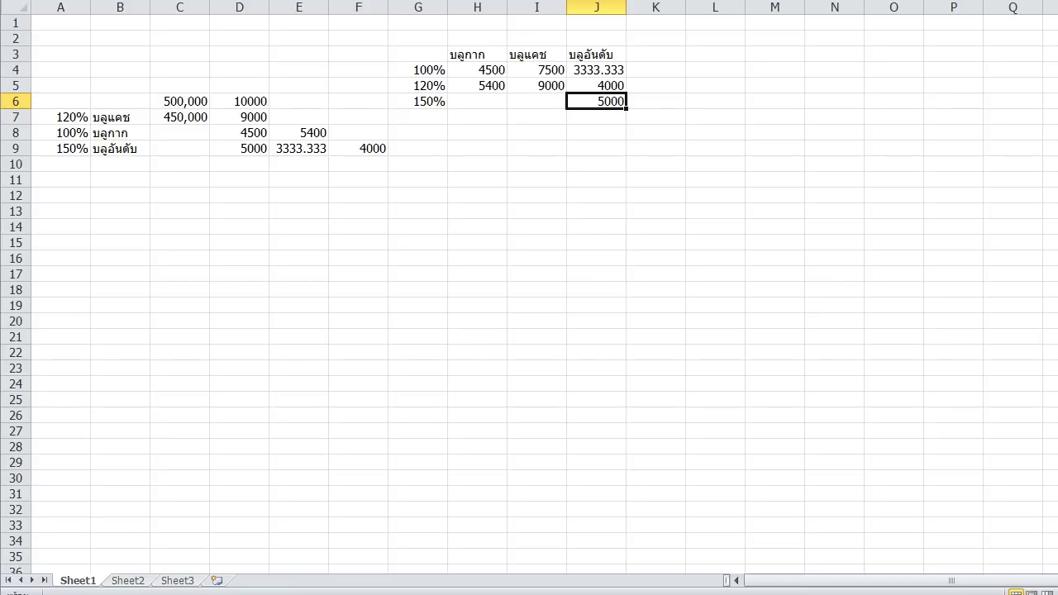
{"action": "key", "text": "Left"}
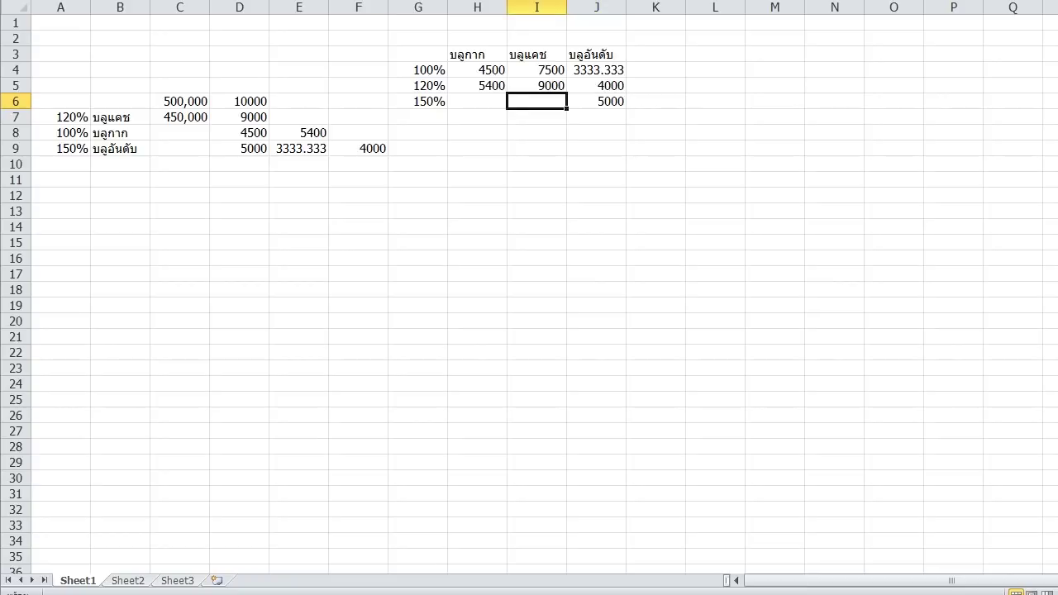
{"action": "type", "text": "+"}
{"action": "key", "text": "Down"}
{"action": "key", "text": "Left"}
{"action": "key", "text": "Left"}
{"action": "key", "text": "Left"}
{"action": "key", "text": "Left"}
{"action": "key", "text": "Left"}
{"action": "type", "text": "*"}
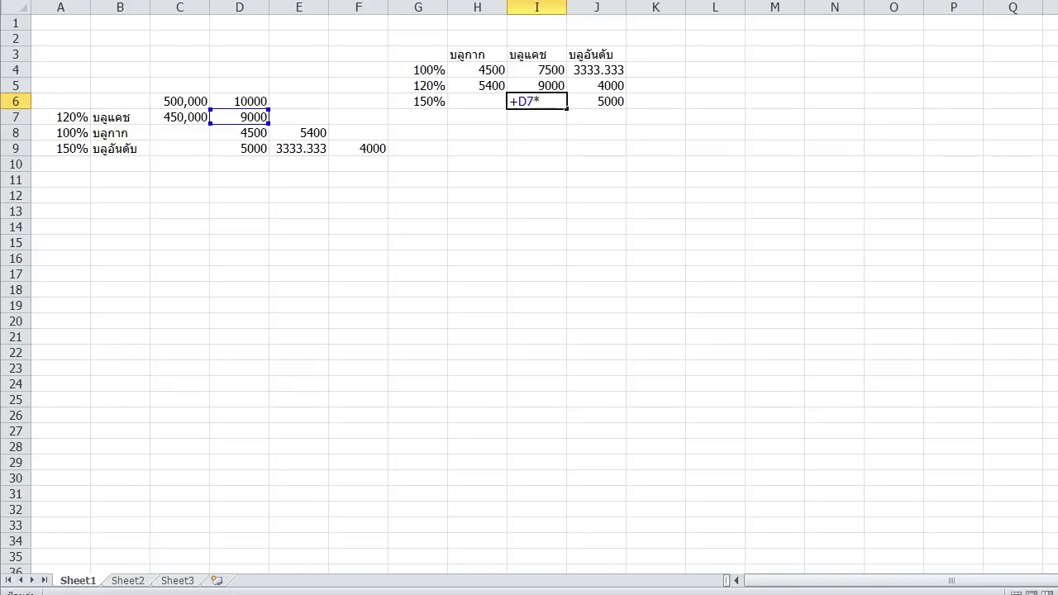
{"action": "left_click", "coordinate": [60, 149]}
{"action": "type", "text": "/"}
{"action": "left_click", "coordinate": [60, 118]}
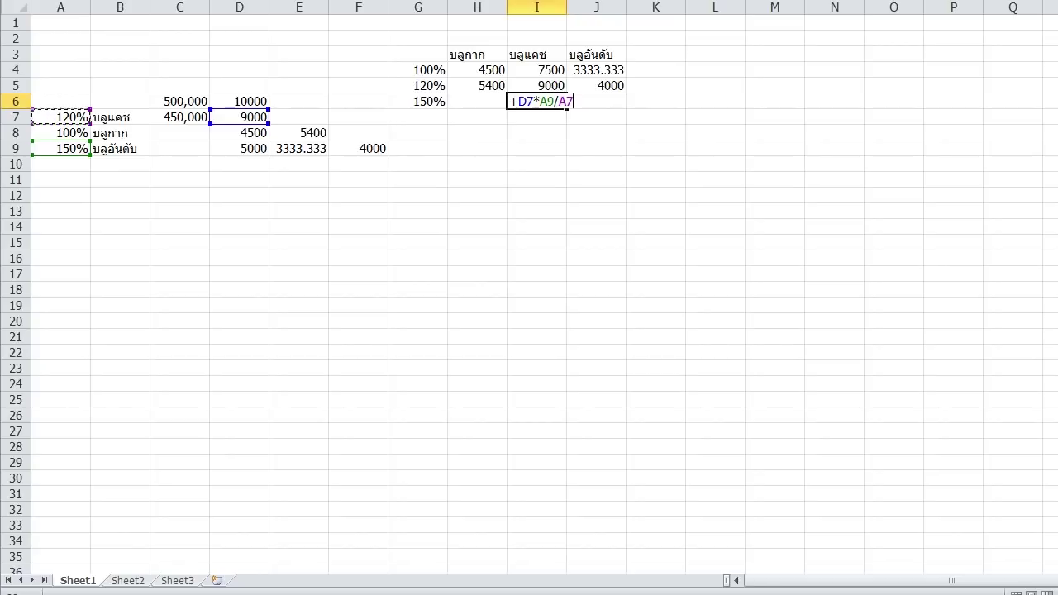
{"action": "key", "text": "Return"}
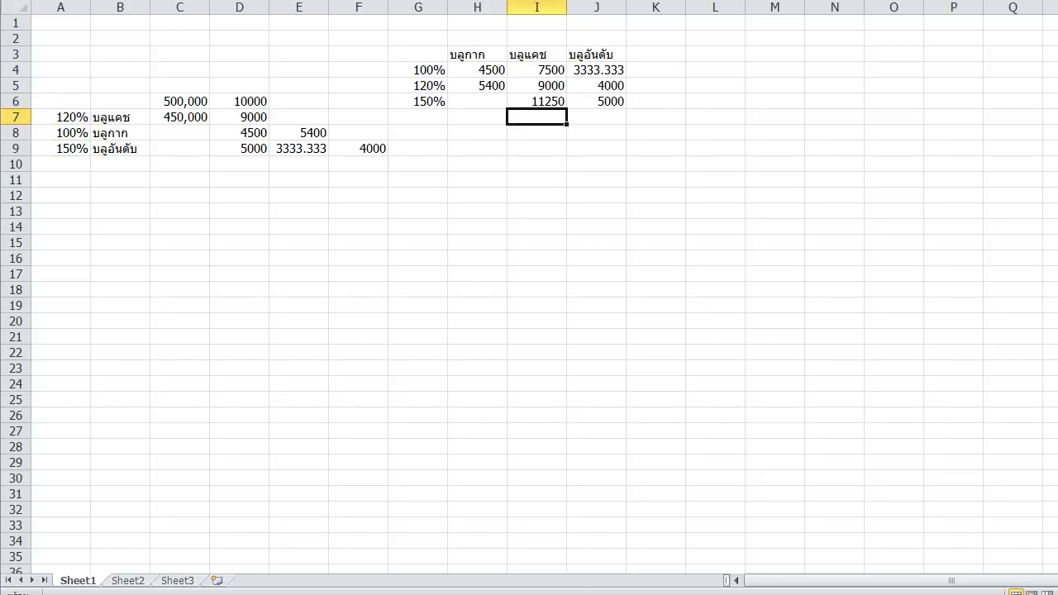
- Examine the บลูแคช prices at 120% and 150% against the source price in D7 and the percentages in A7 and A9
{"action": "left_click", "coordinate": [536, 164]}
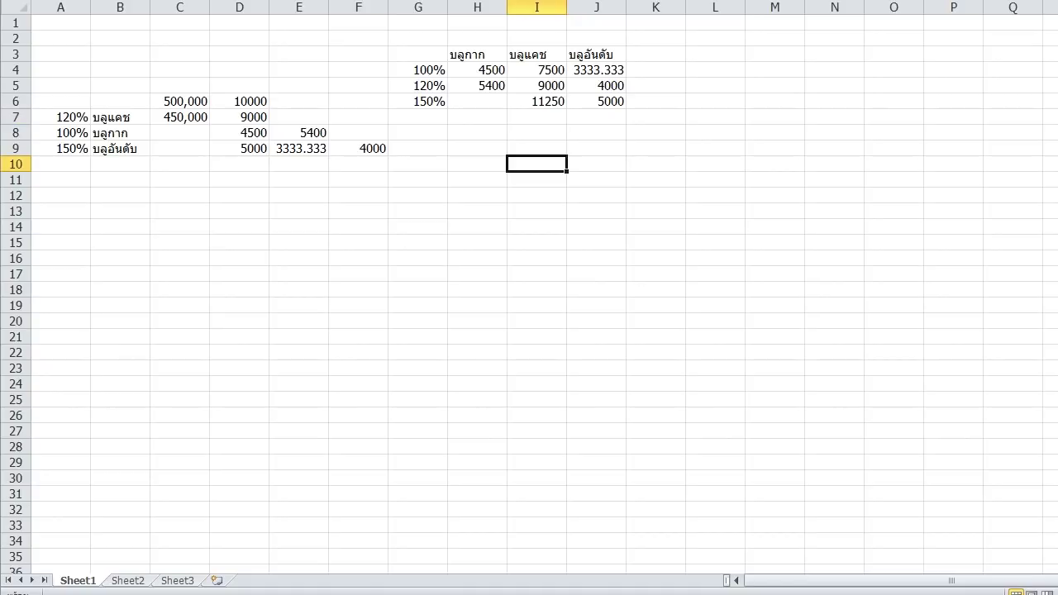
{"action": "left_click", "coordinate": [537, 101]}
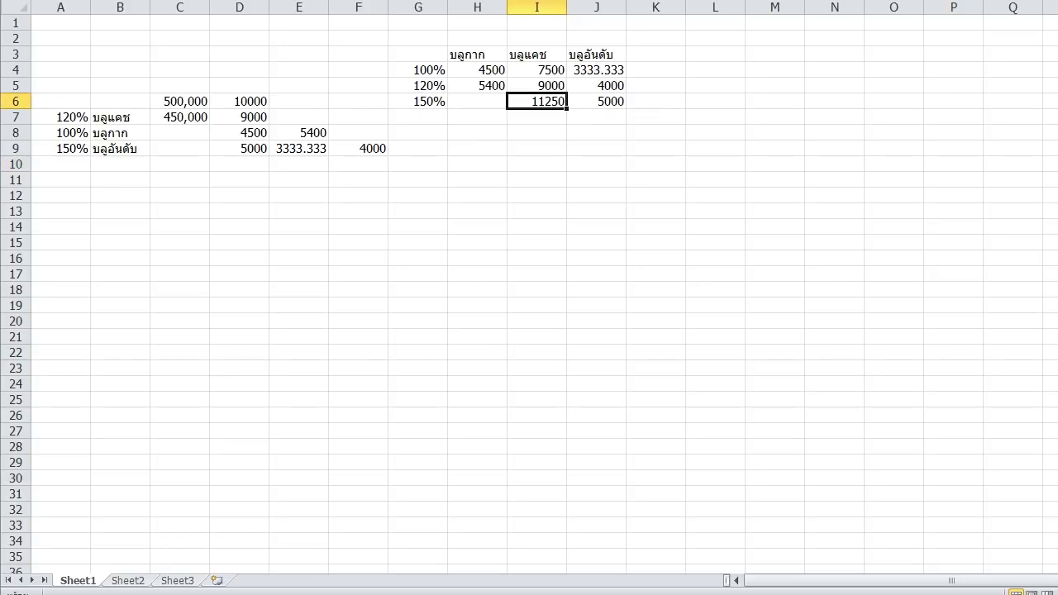
{"action": "left_click", "coordinate": [536, 86]}
{"action": "left_click", "coordinate": [536, 101]}
{"action": "left_click", "coordinate": [477, 102]}
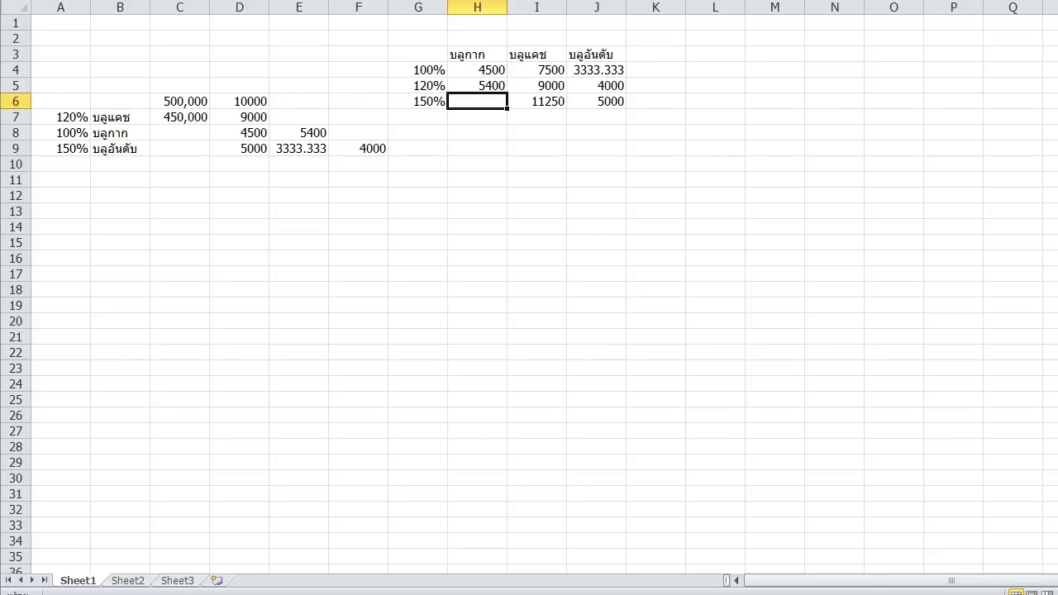
{"action": "left_click", "coordinate": [60, 118]}
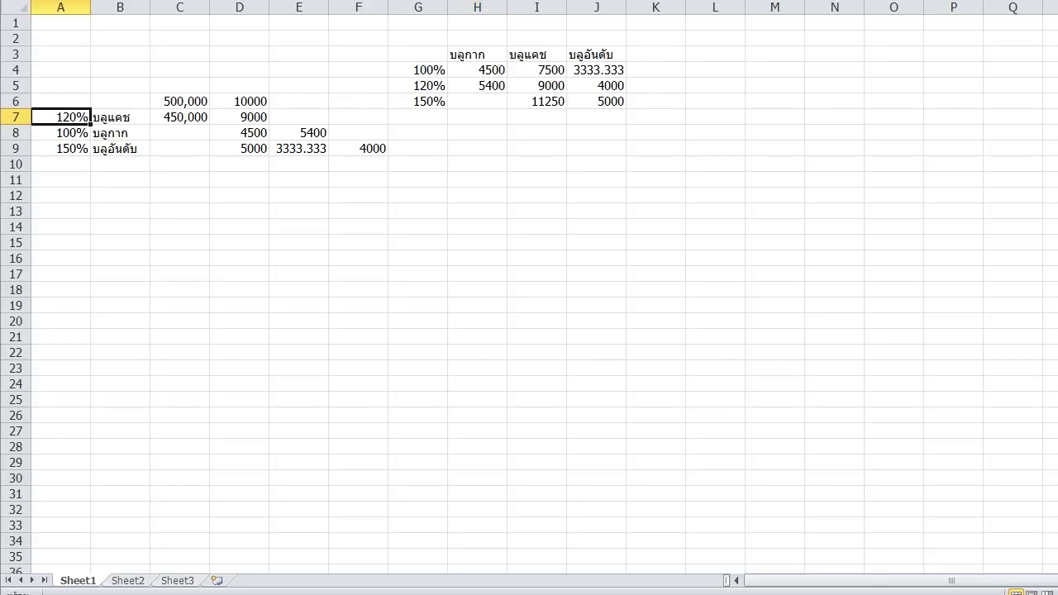
{"action": "left_click", "coordinate": [60, 149]}
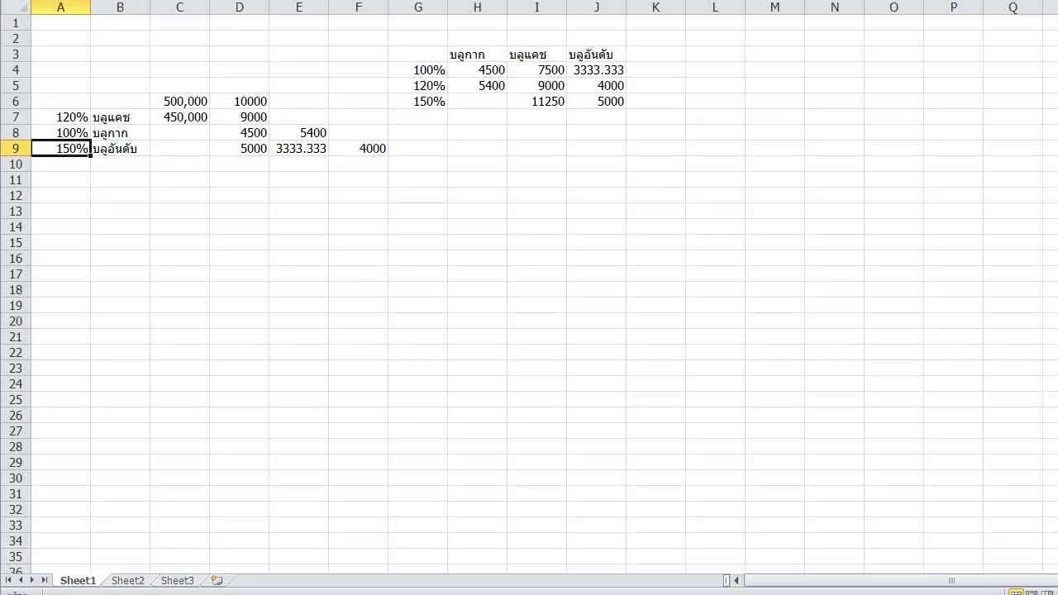
{"action": "left_click", "coordinate": [61, 117]}
{"action": "left_click", "coordinate": [240, 118]}
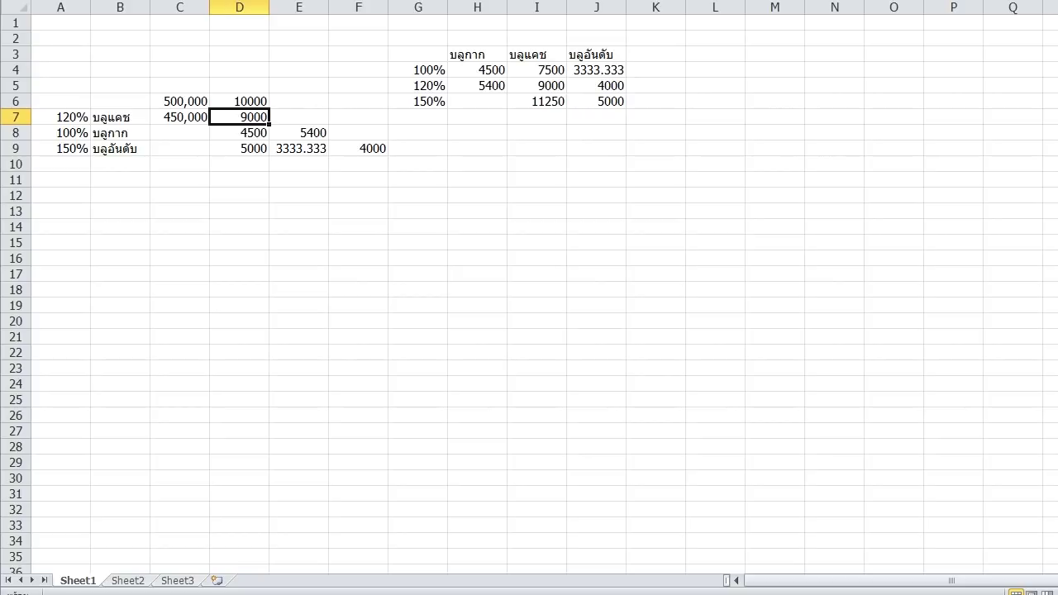
{"action": "left_click", "coordinate": [60, 117]}
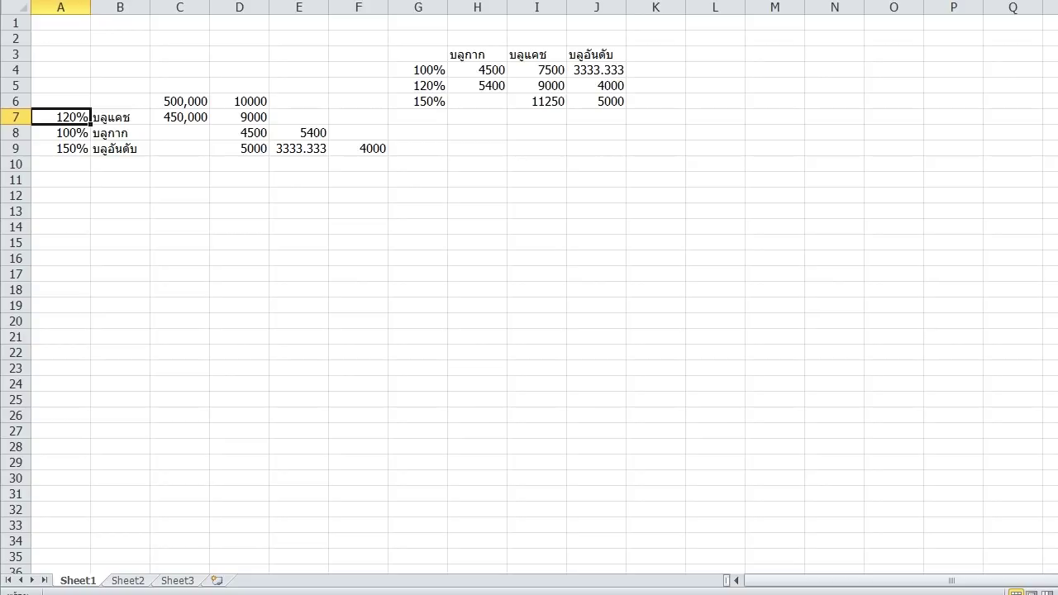
- Cross-check the 150% บลูแคช price with a temporary formula +I5*1.25 in I7, and clear that cell
{"action": "left_click", "coordinate": [537, 117]}
{"action": "type", "text": "+"}
{"action": "key", "text": "Up"}
{"action": "key", "text": "Up"}
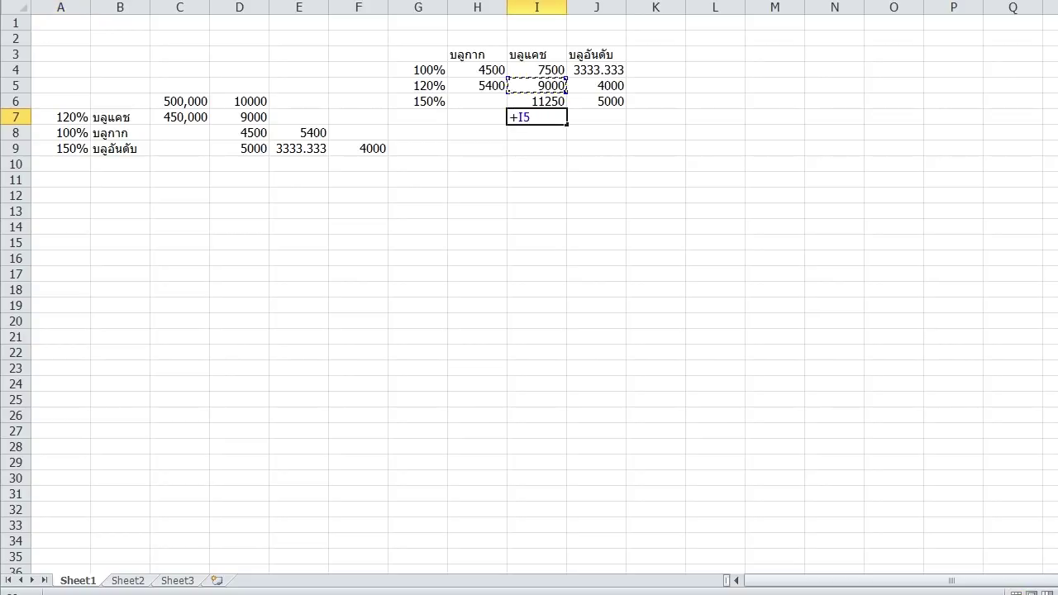
{"action": "type", "text": "*"}
{"action": "type", "text": "1.25"}
{"action": "key", "text": "Return"}
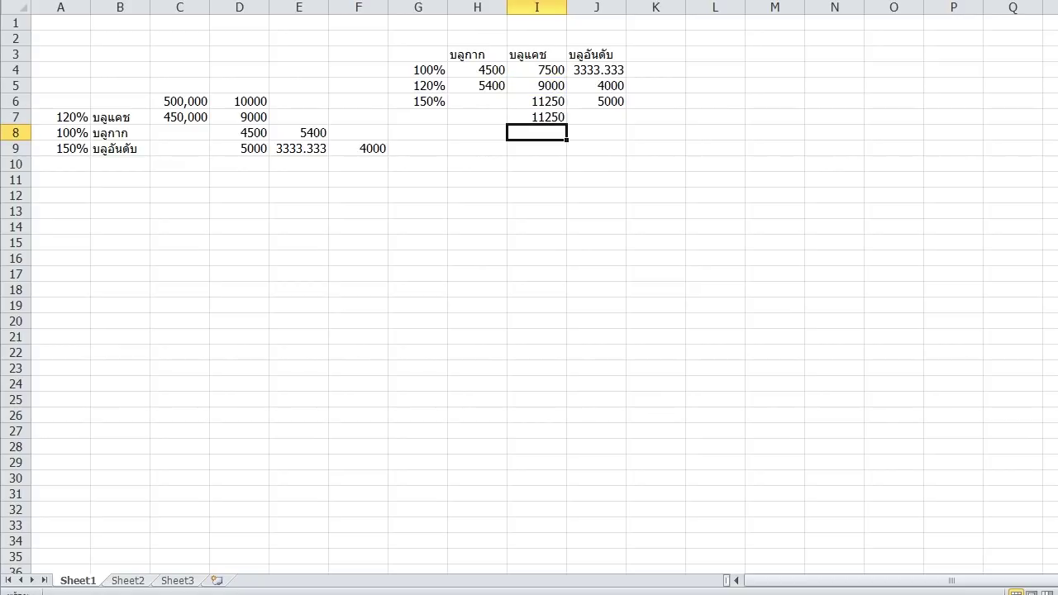
{"action": "left_click", "coordinate": [537, 118]}
{"action": "key", "text": "Delete"}
- Calculate the บลูกาก price at 150% in H6 with the formula +H4*A9/A8
{"action": "key", "text": "Up"}
{"action": "key", "text": "Up"}
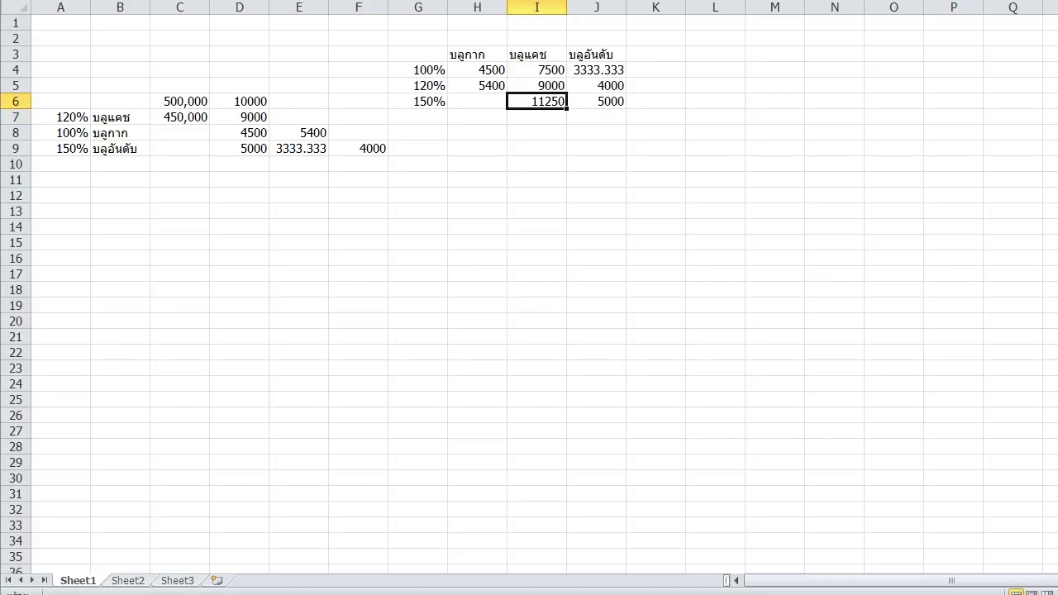
{"action": "key", "text": "Down"}
{"action": "key", "text": "Left"}
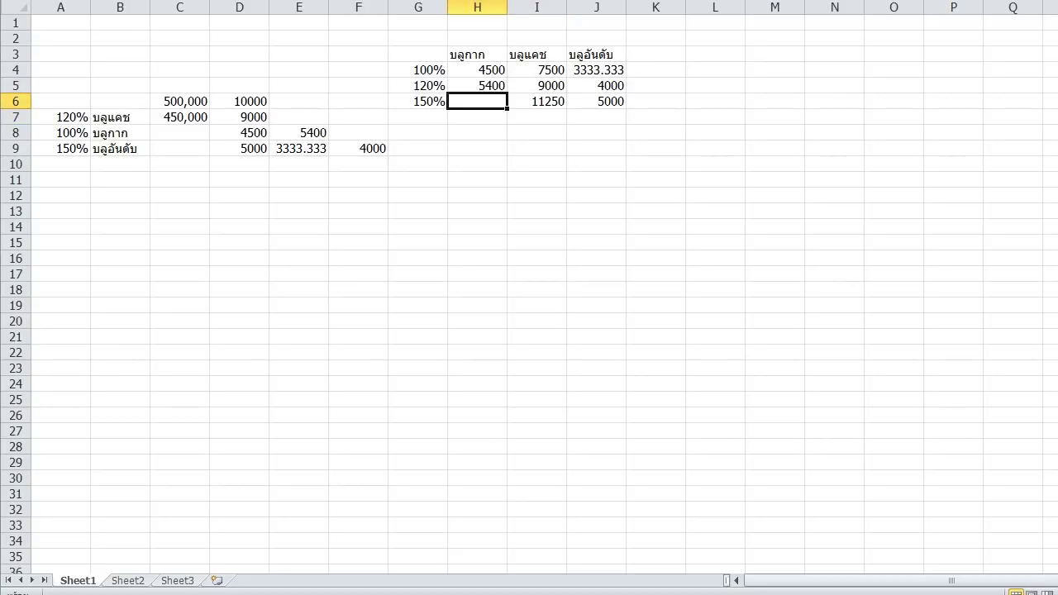
{"action": "type", "text": "+"}
{"action": "key", "text": "Up"}
{"action": "key", "text": "Up"}
{"action": "type", "text": "*"}
{"action": "left_click", "coordinate": [60, 148]}
{"action": "type", "text": "/"}
{"action": "left_click", "coordinate": [60, 132]}
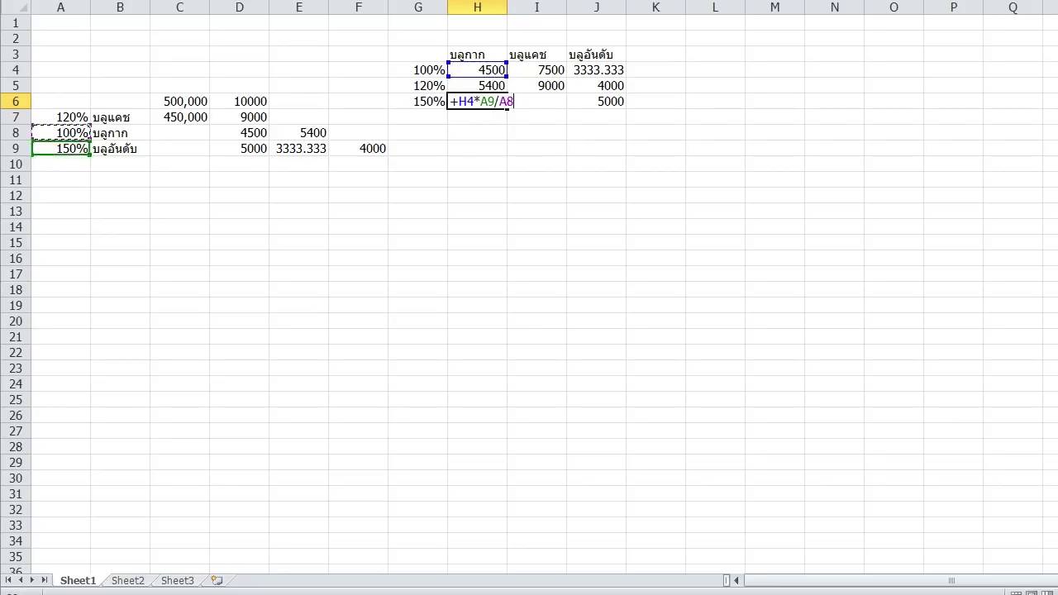
{"action": "key", "text": "Return"}
- Review the comparison table G3:J6, comparing the บลูกาก, บลูแคช and บลูอันดับ prices at the 100% level and the บลูแคช price at 120%
{"action": "left_click_drag", "start_coordinate": [418, 53], "coordinate": [596, 101]}
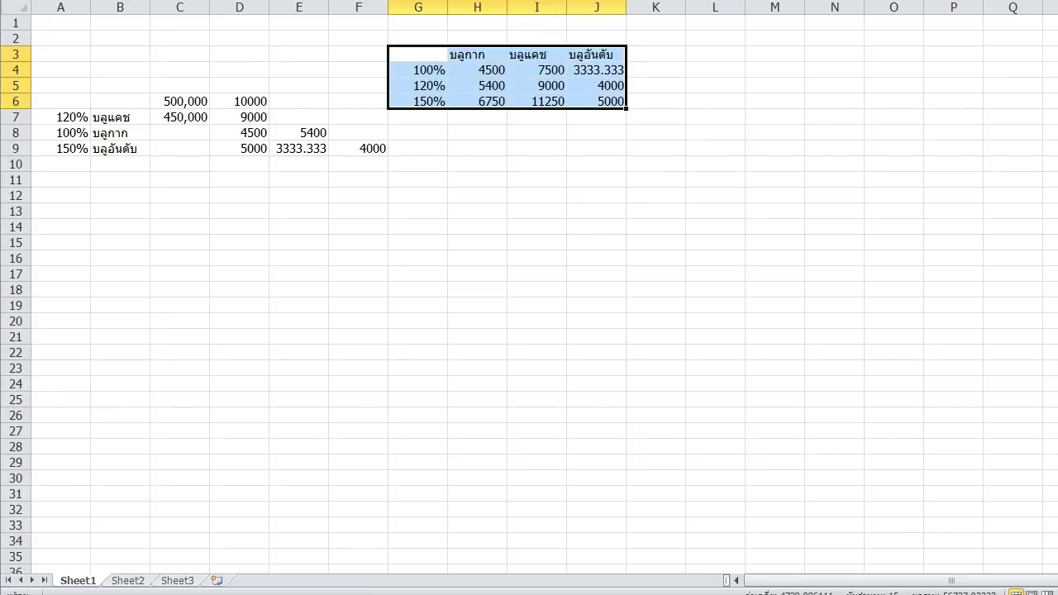
{"action": "left_click", "coordinate": [477, 71]}
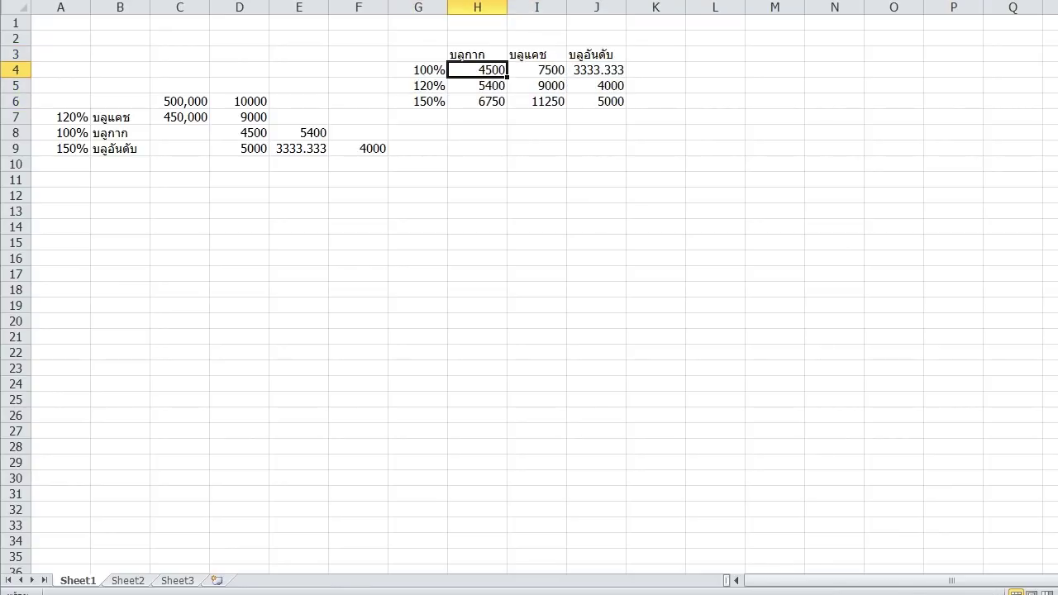
{"action": "left_click", "coordinate": [537, 70]}
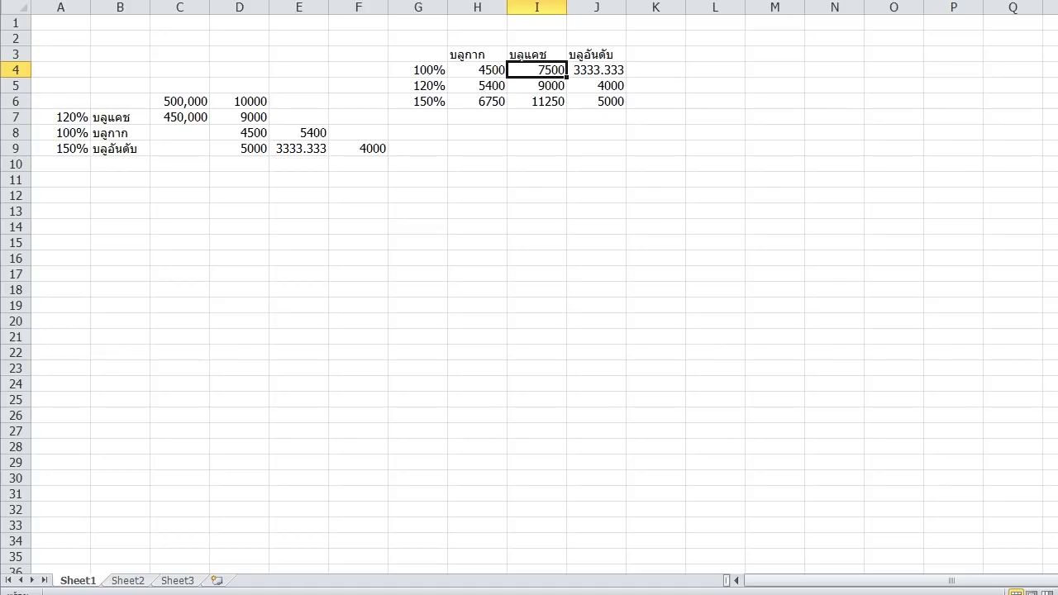
{"action": "left_click", "coordinate": [596, 70]}
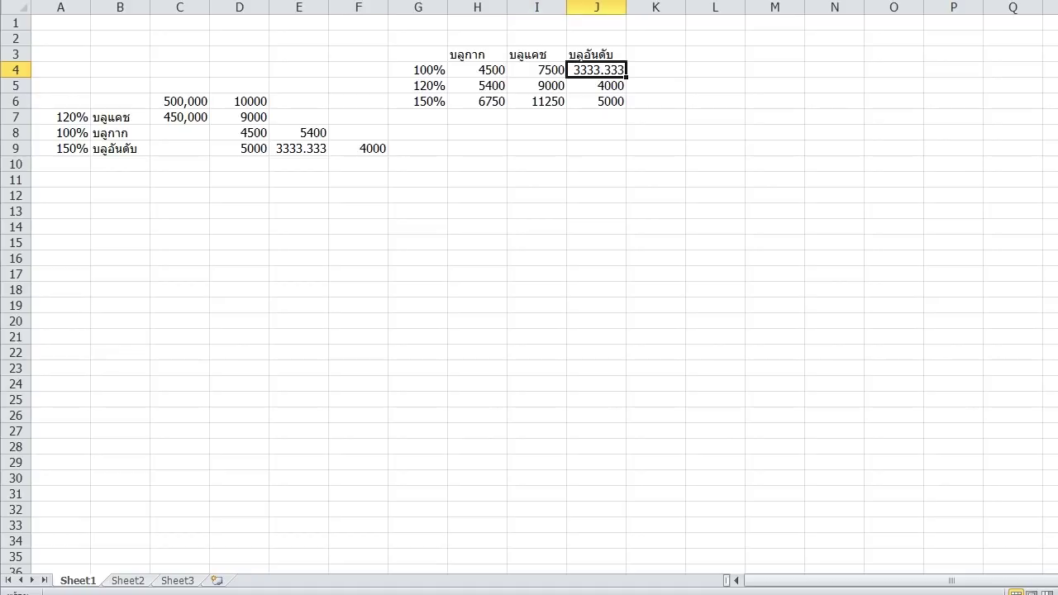
{"action": "left_click", "coordinate": [477, 71]}
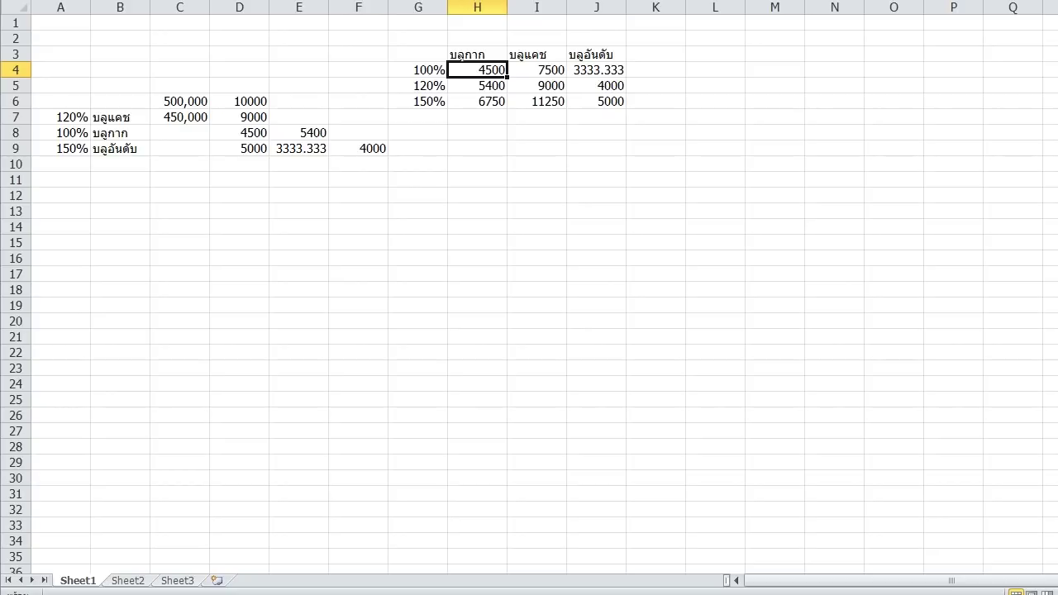
{"action": "left_click", "coordinate": [537, 86]}
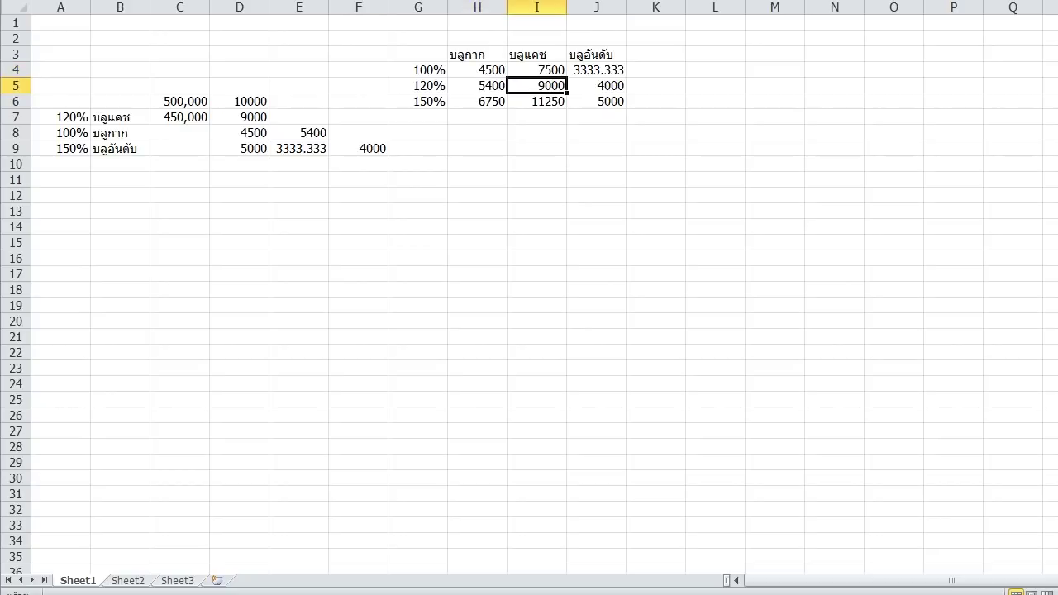
{"action": "left_click", "coordinate": [477, 54]}
{"action": "left_click", "coordinate": [477, 71]}
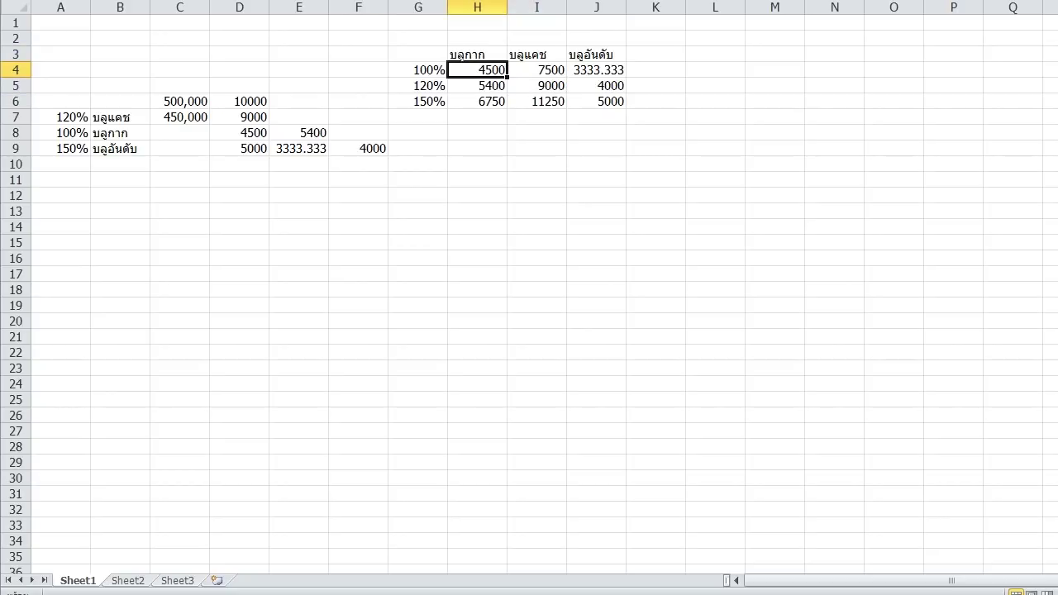
- Highlight the บลูกาก 100%, บลูแคช 120% and บลูอันดับ 150% prices in H4, I5 and J6 with yellow fill
{"action": "left_click", "coordinate": [536, 86], "text": "ctrl"}
{"action": "left_click", "coordinate": [596, 101], "text": "ctrl"}
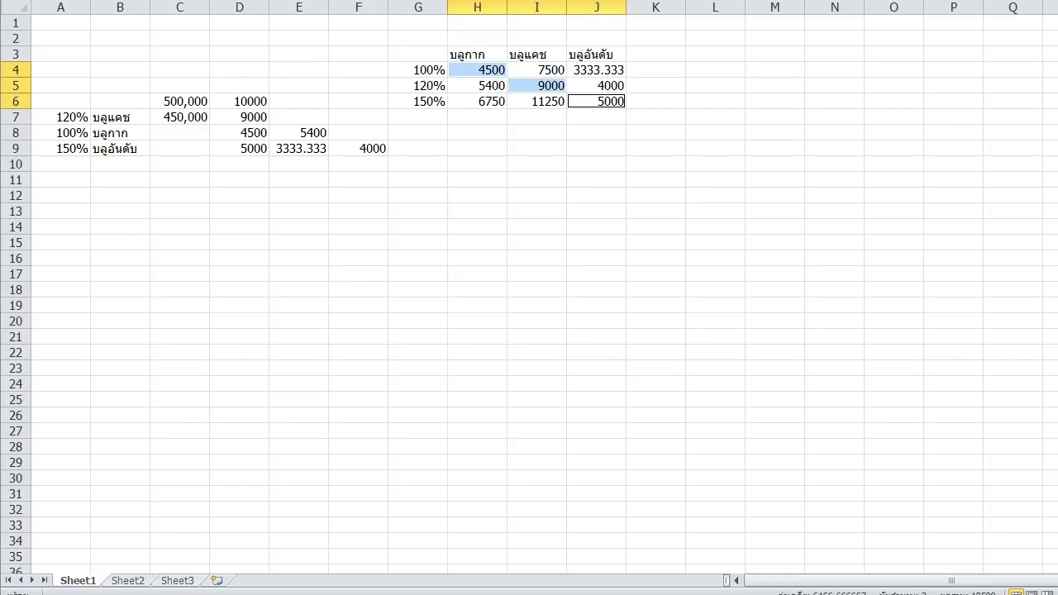
{"action": "key", "text": "F4"}
{"action": "left_click", "coordinate": [536, 180]}
- Compare the 120% บลูแคช price in I5 with its source price in D7 and the บลูกาก prices in H4 and H5
{"action": "left_click", "coordinate": [537, 86]}
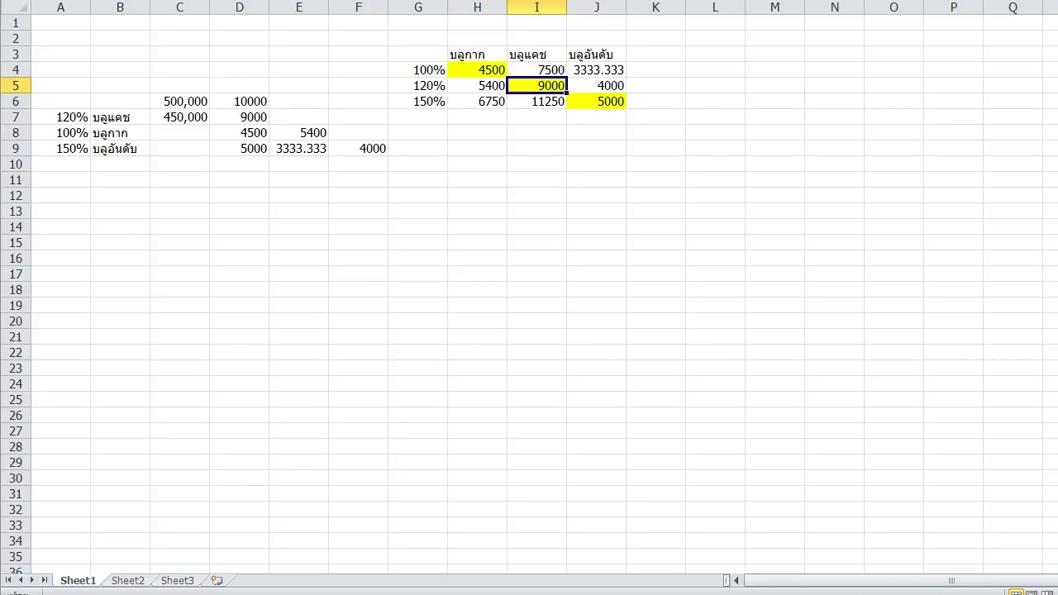
{"action": "left_click", "coordinate": [240, 117]}
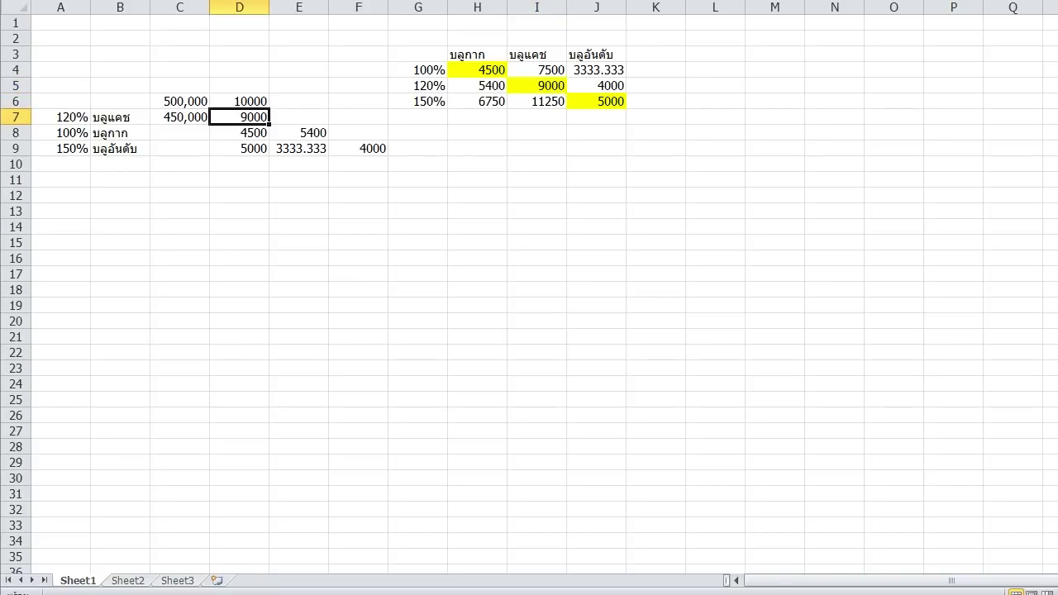
{"action": "left_click", "coordinate": [537, 86]}
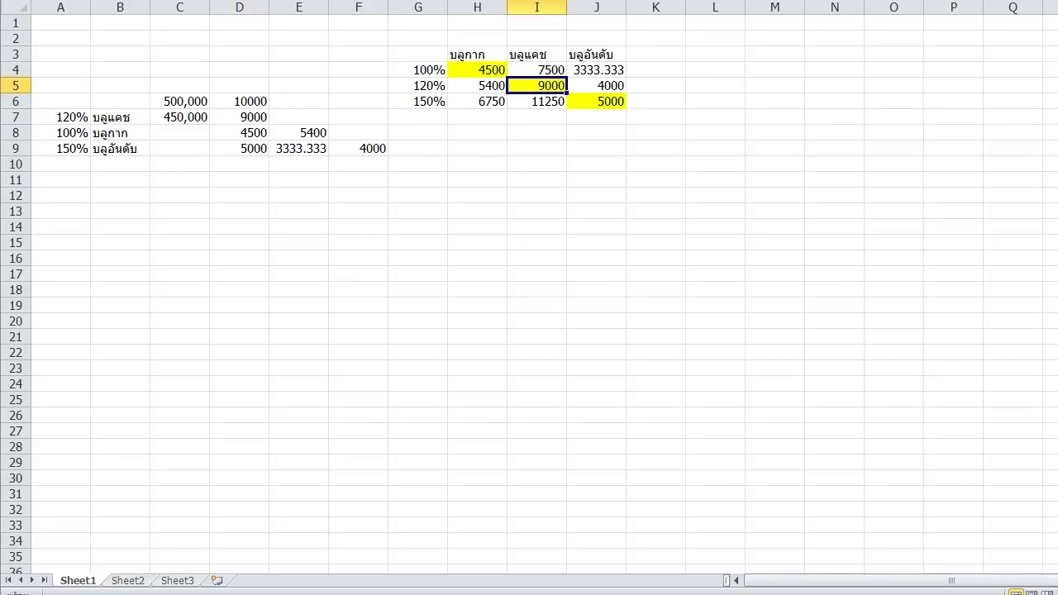
{"action": "left_click", "coordinate": [477, 86]}
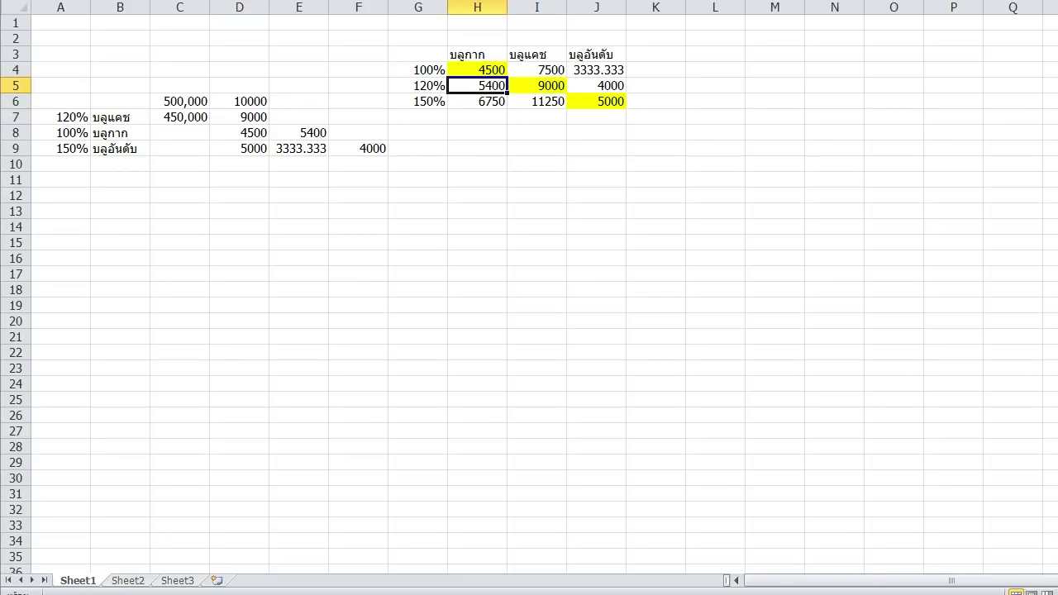
{"action": "left_click", "coordinate": [477, 71]}
{"action": "left_click", "coordinate": [477, 86]}
{"action": "left_click", "coordinate": [536, 86]}
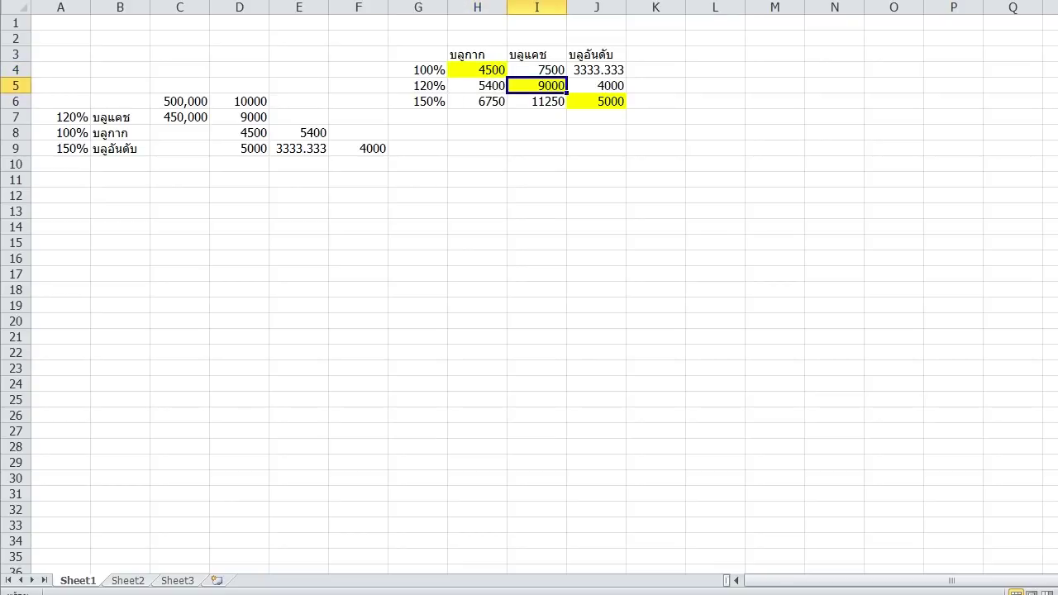
- Examine the บลูอันดับ prices against D9, and the 150% บลูแคช price against D7 and the percentages in A7 and A9
{"action": "left_click", "coordinate": [240, 149]}
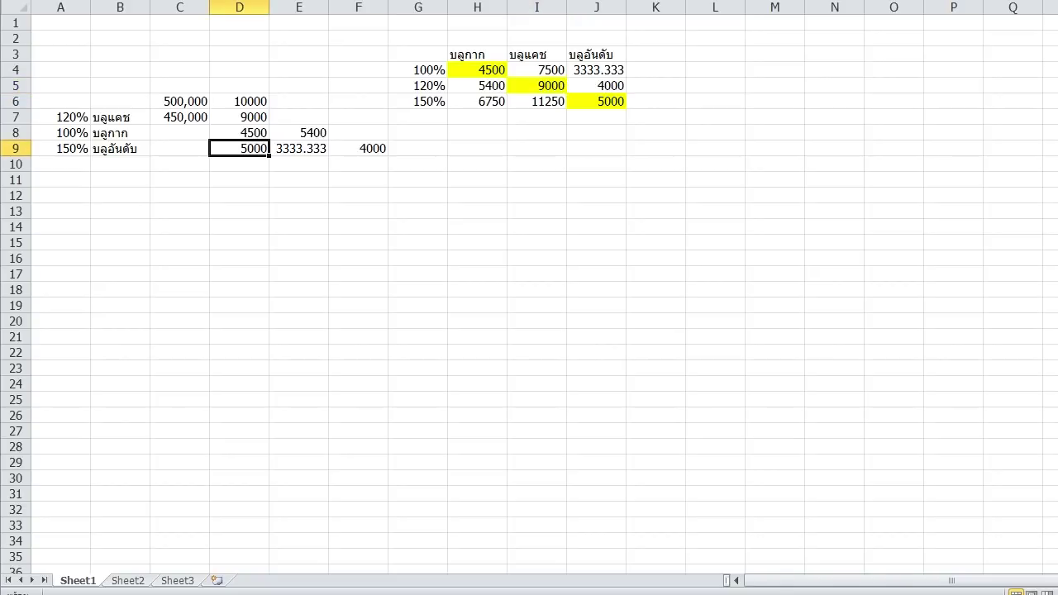
{"action": "left_click", "coordinate": [596, 86]}
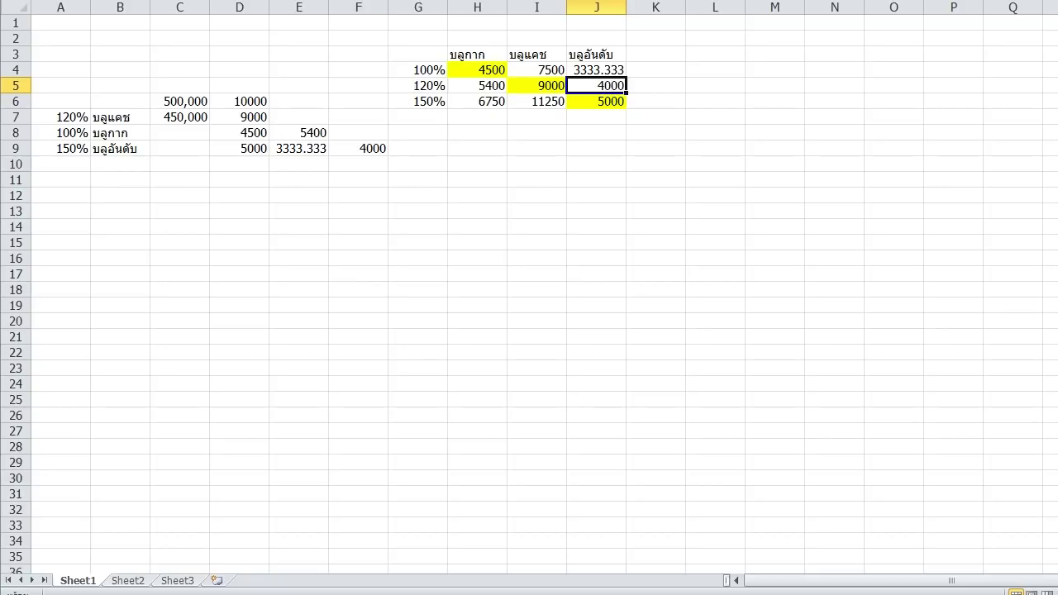
{"action": "left_click", "coordinate": [538, 86]}
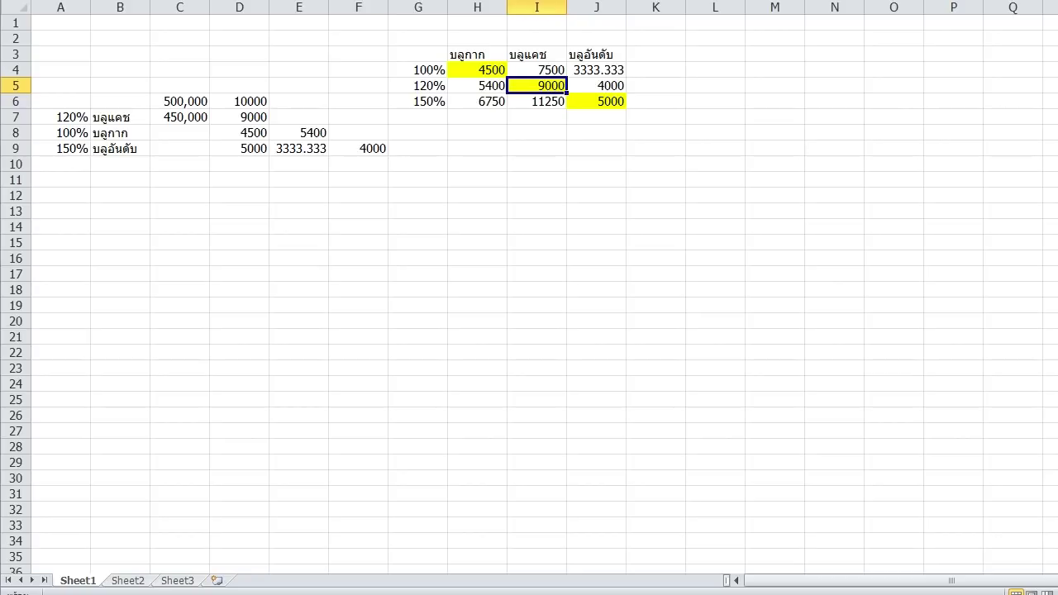
{"action": "left_click", "coordinate": [418, 102]}
{"action": "left_click", "coordinate": [597, 101]}
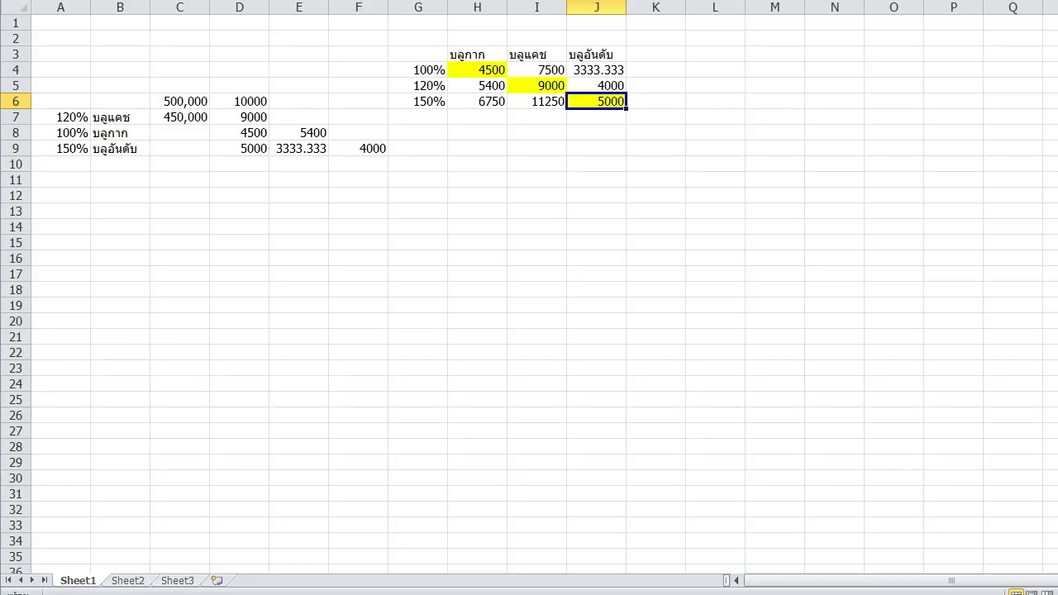
{"action": "left_click", "coordinate": [239, 117]}
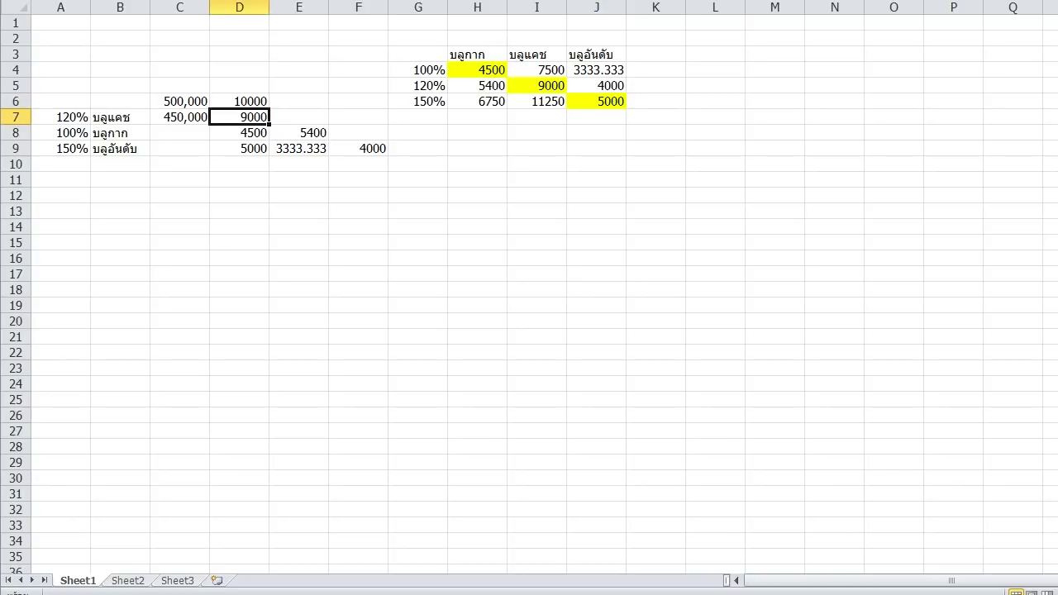
{"action": "left_click", "coordinate": [61, 118]}
{"action": "left_click", "coordinate": [62, 149]}
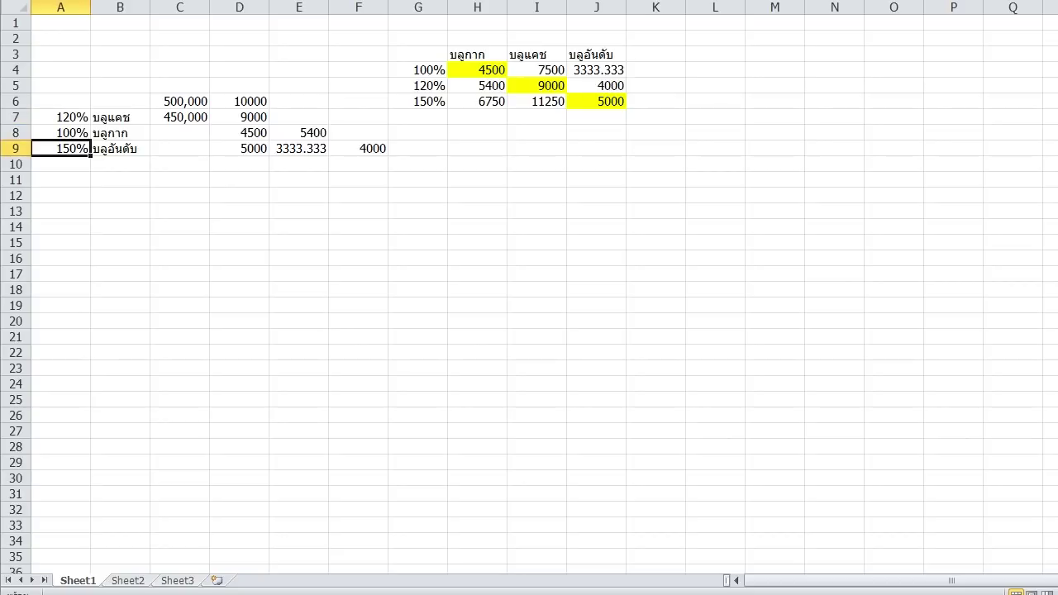
{"action": "left_click", "coordinate": [537, 102]}
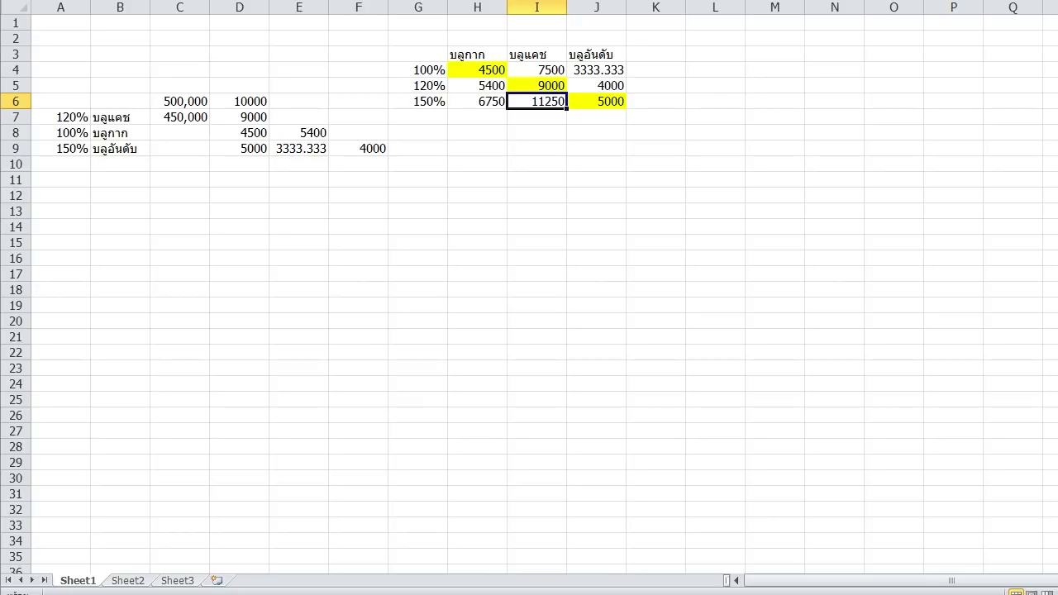
- Cross-check the 150% บลูกาก price with a temporary formula +H4*1.5 in H7, and undo the entry
{"action": "left_click", "coordinate": [478, 70]}
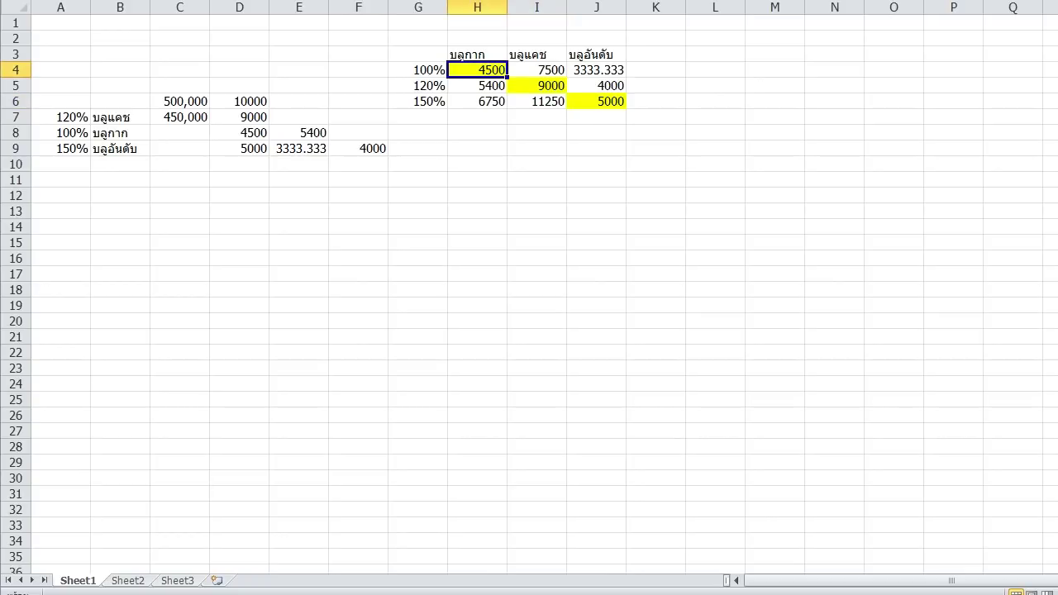
{"action": "left_click", "coordinate": [478, 117]}
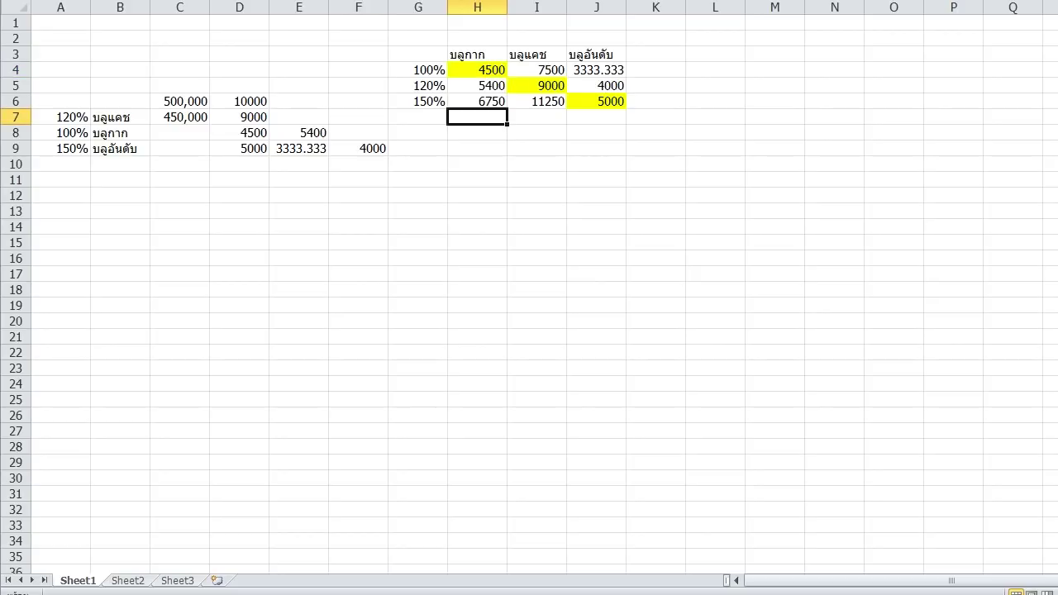
{"action": "type", "text": "+H4*1.5"}
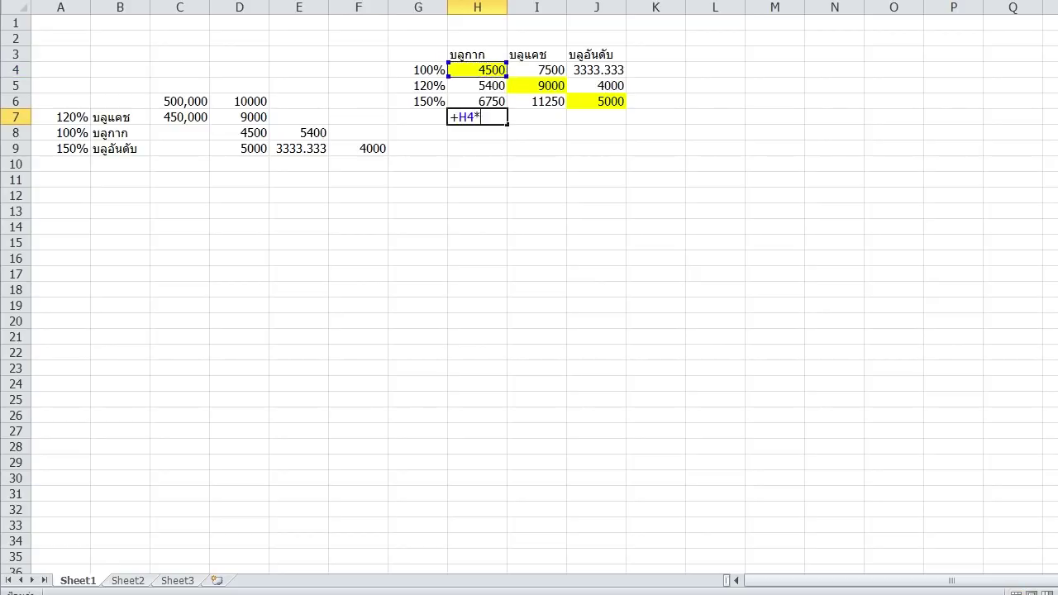
{"action": "key", "text": "Return"}
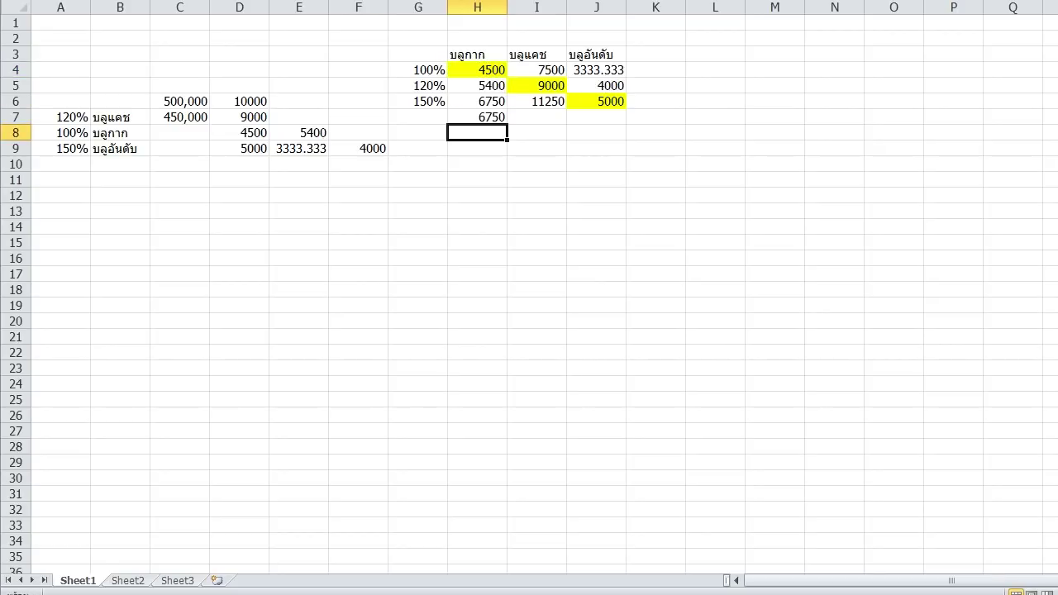
{"action": "key", "text": "ctrl+z"}
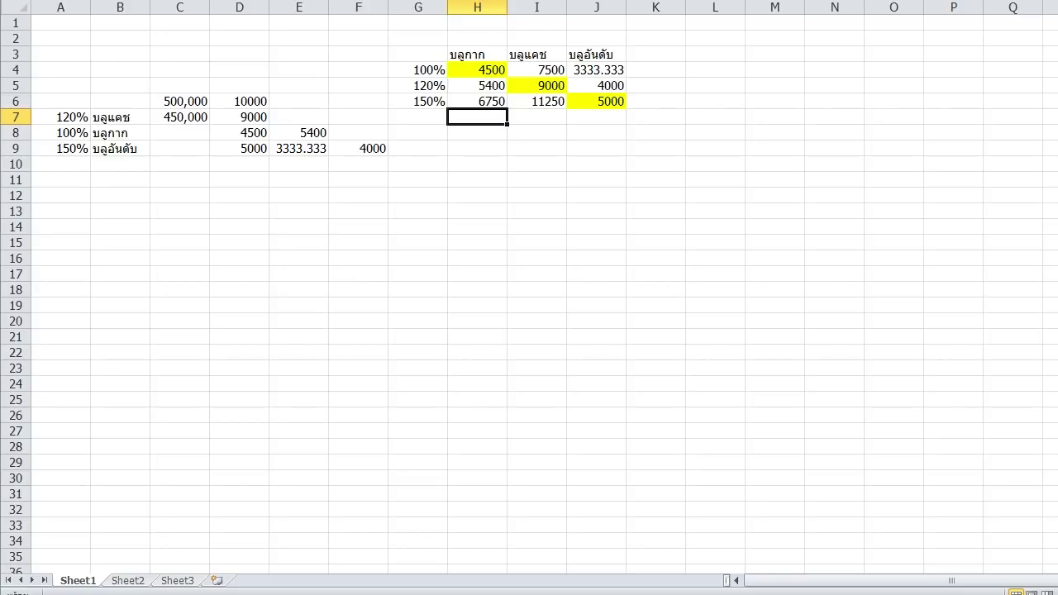
- Review the comparison table G3:J6 column by column, comparing the บลูกาก, บลูแคช and บลูอันดับ prices across the percentage levels
{"action": "left_click", "coordinate": [715, 69]}
{"action": "left_click", "coordinate": [715, 148]}
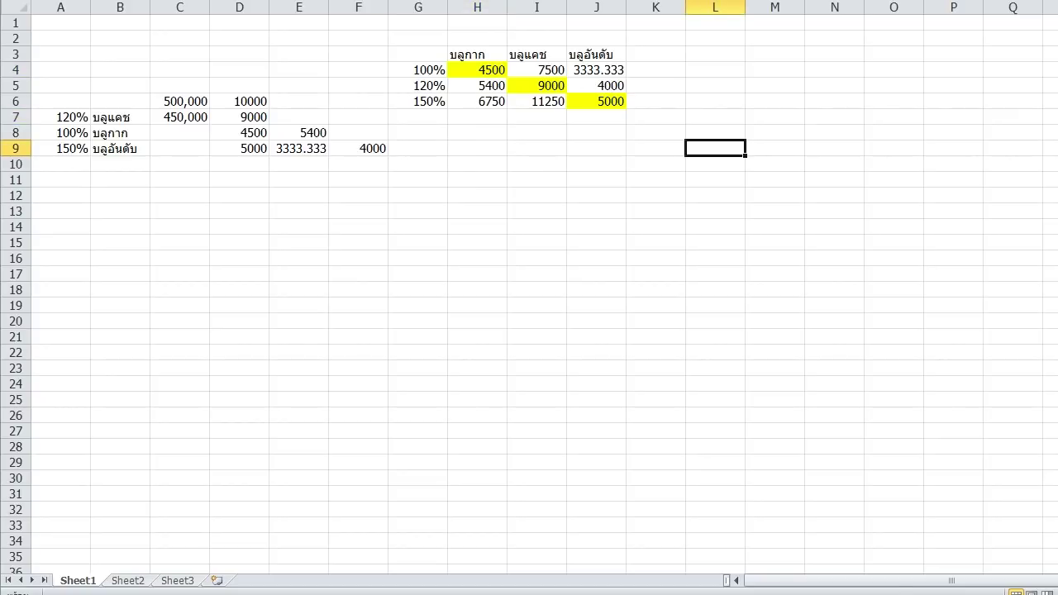
{"action": "left_click_drag", "start_coordinate": [596, 54], "coordinate": [418, 101]}
{"action": "left_click", "coordinate": [477, 148]}
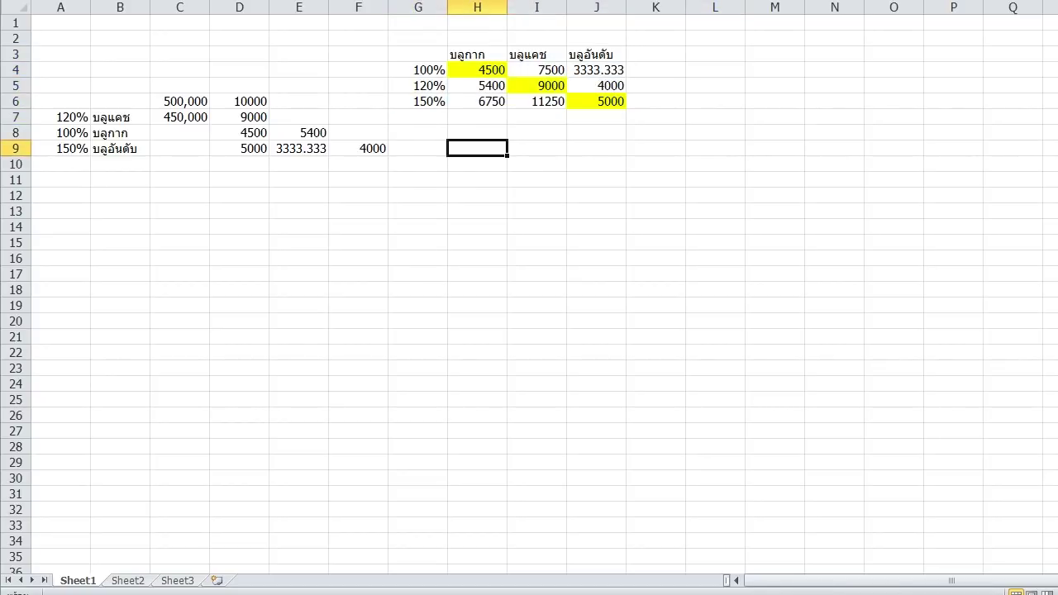
{"action": "left_click_drag", "start_coordinate": [536, 55], "coordinate": [536, 101]}
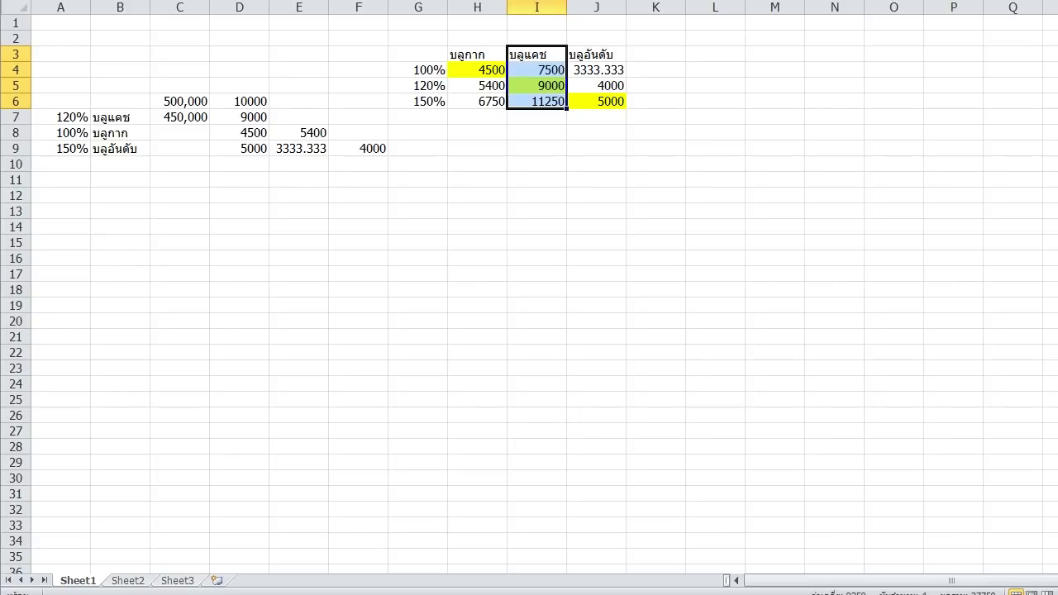
{"action": "left_click_drag", "start_coordinate": [596, 55], "coordinate": [596, 100]}
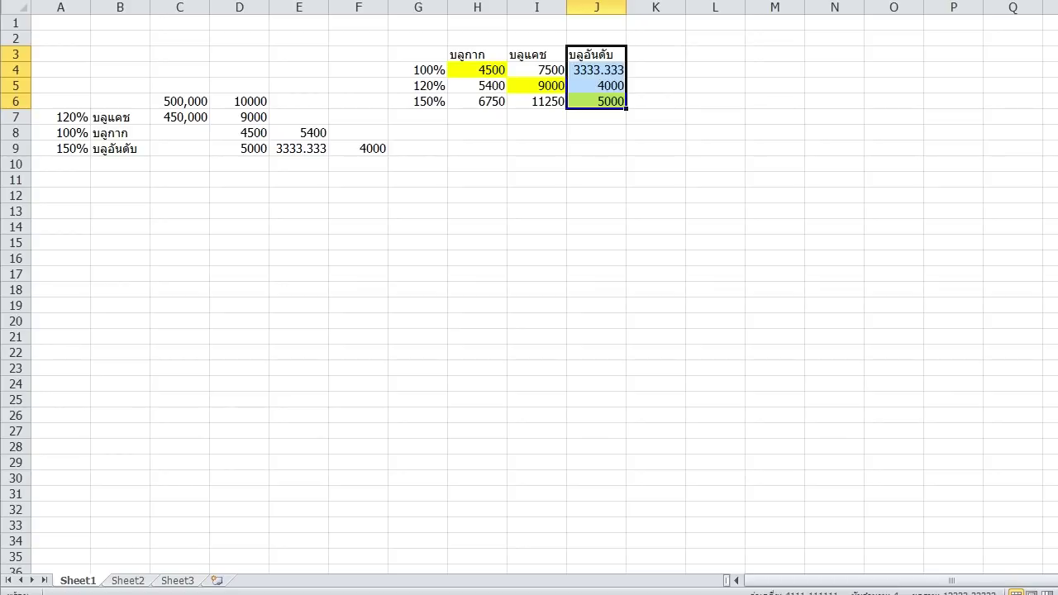
{"action": "left_click_drag", "start_coordinate": [477, 55], "coordinate": [418, 101]}
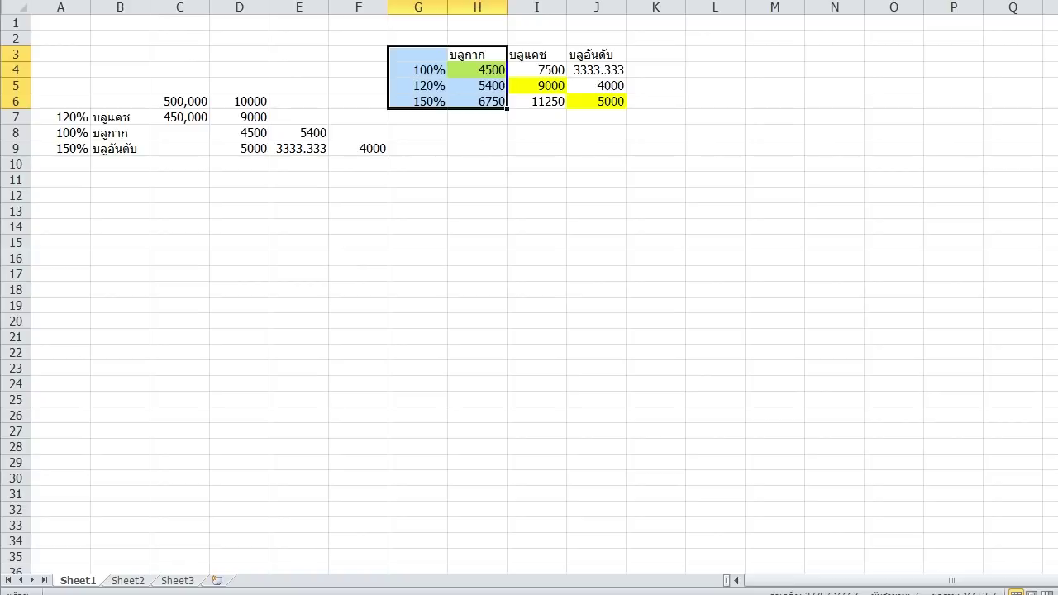
{"action": "left_click_drag", "start_coordinate": [596, 54], "coordinate": [596, 101]}
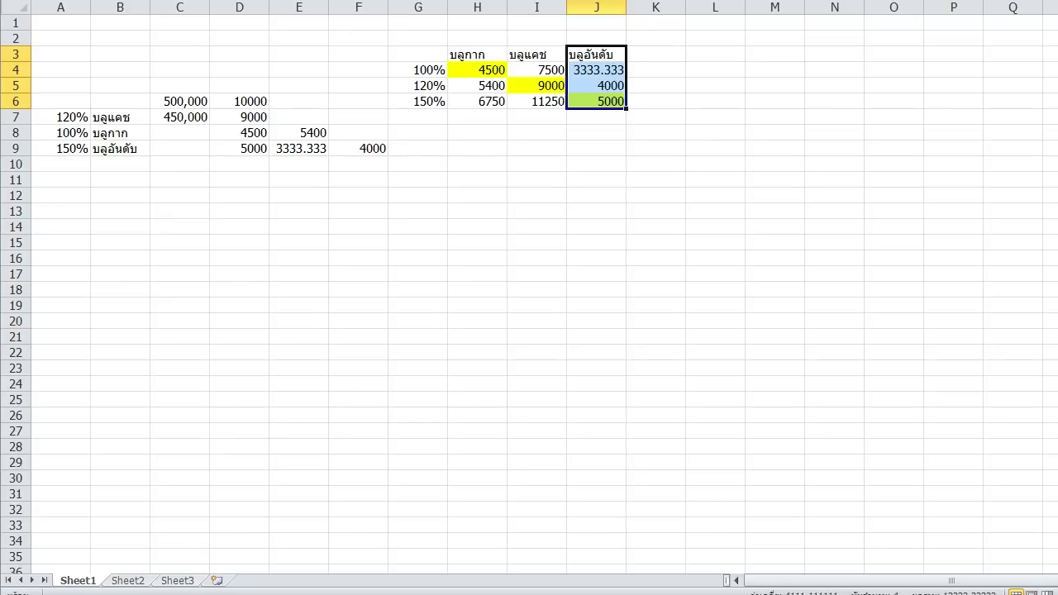
{"action": "left_click_drag", "start_coordinate": [596, 69], "coordinate": [596, 101]}
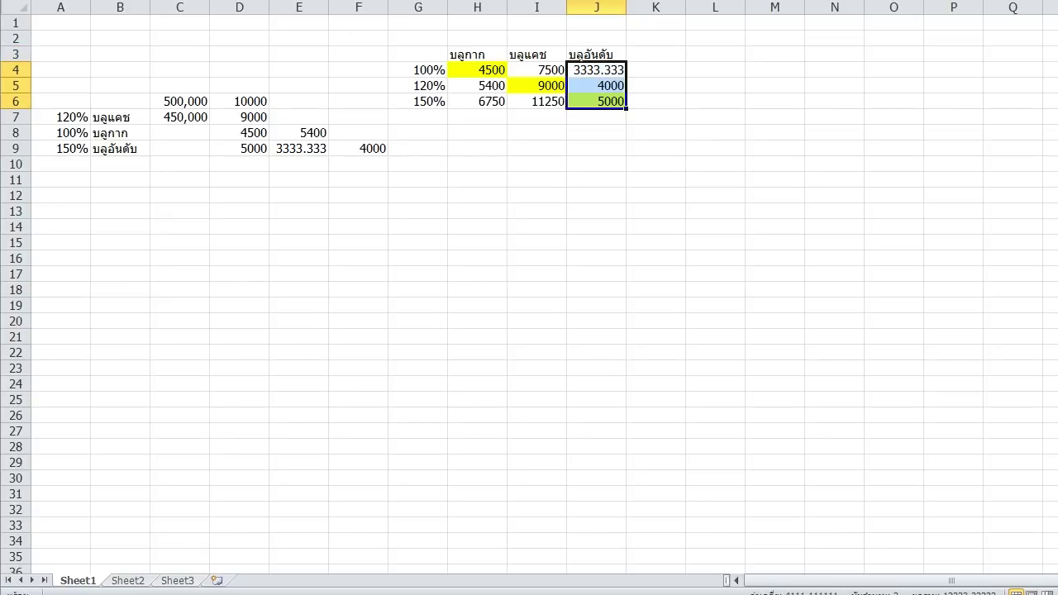
- Set the 100% บลูกาก price in H4 to 3500
{"action": "left_click", "coordinate": [477, 70]}
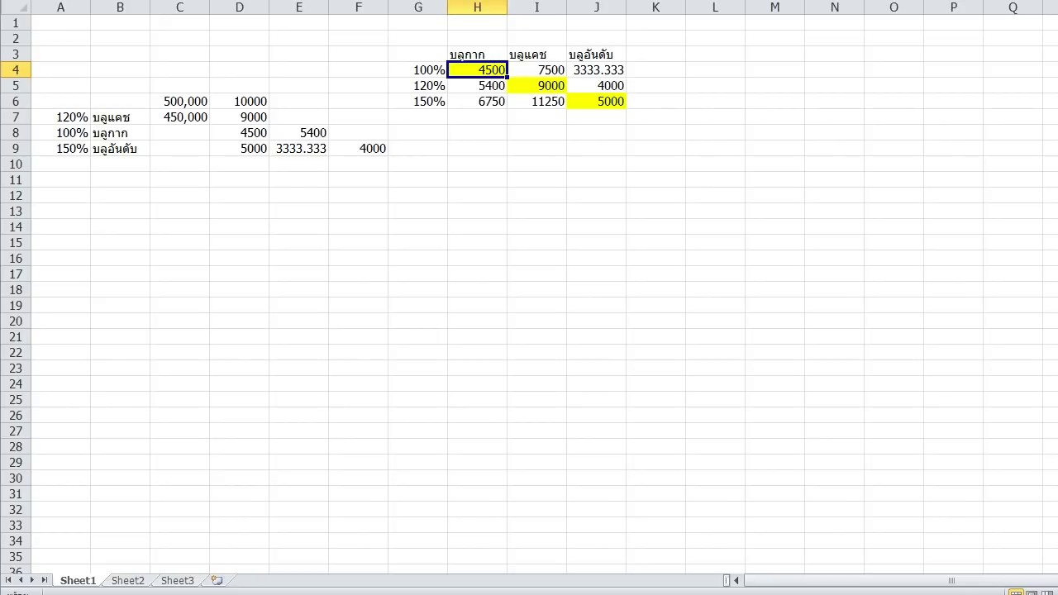
{"action": "type", "text": "3500"}
{"action": "key", "text": "Return"}
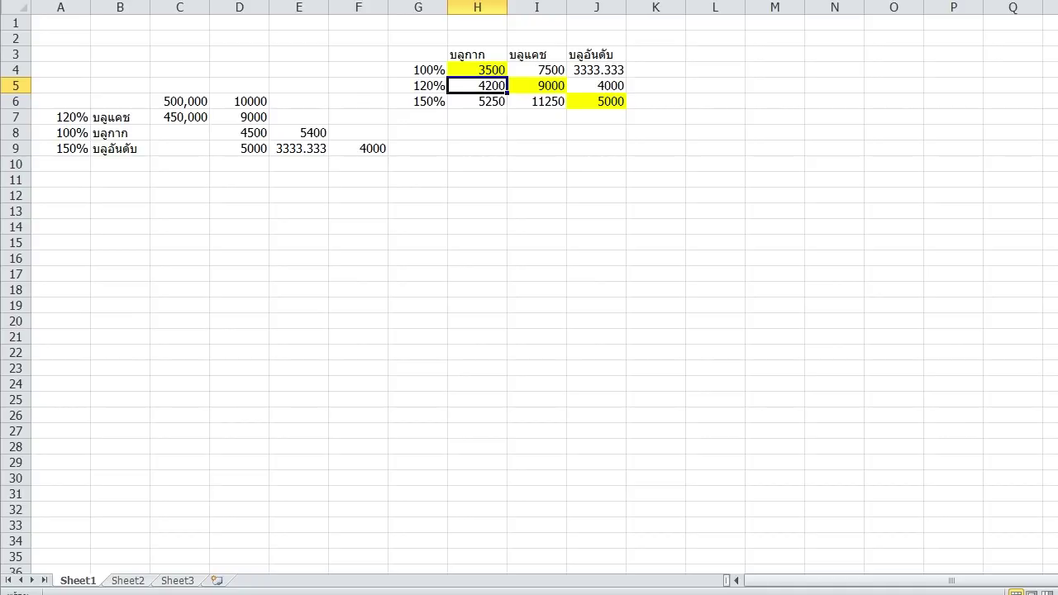
- Try a 100% บลูกาก price of 3300 in H4, and undo that entry
{"action": "left_click", "coordinate": [478, 70]}
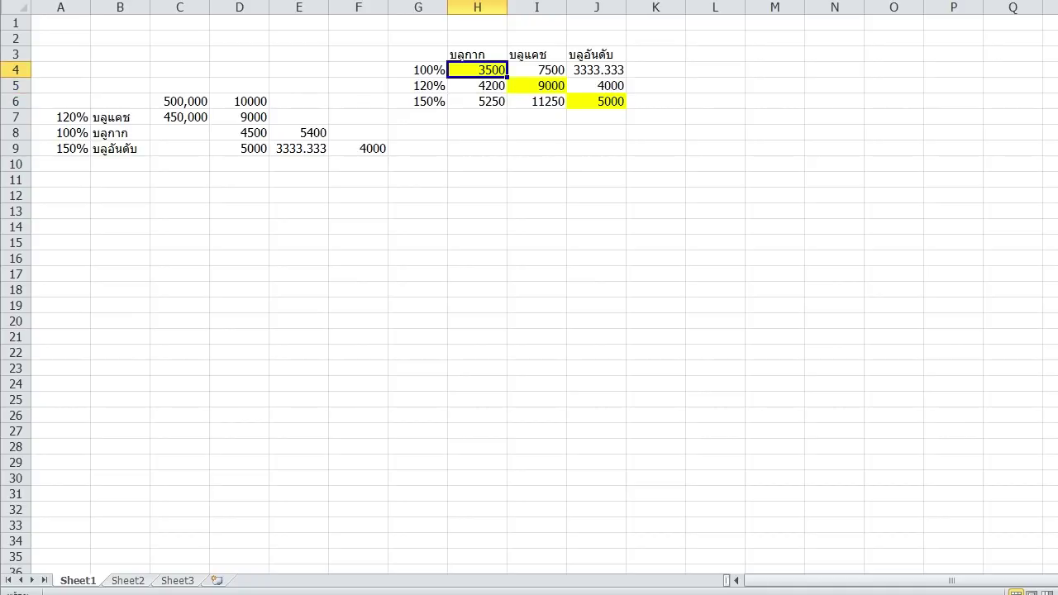
{"action": "type", "text": "3300"}
{"action": "key", "text": "Return"}
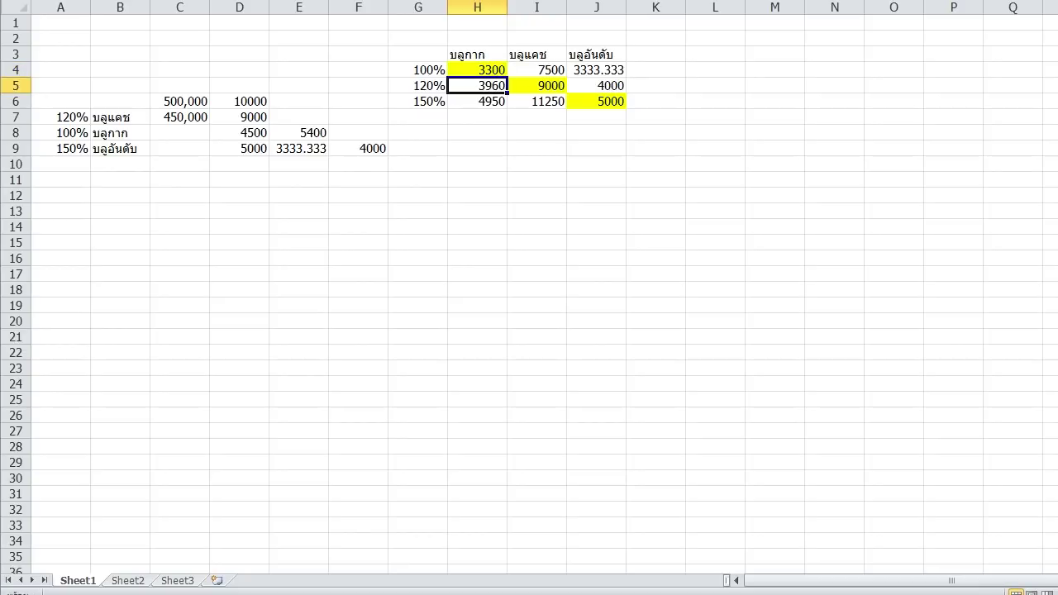
{"action": "key", "text": "ctrl+z"}
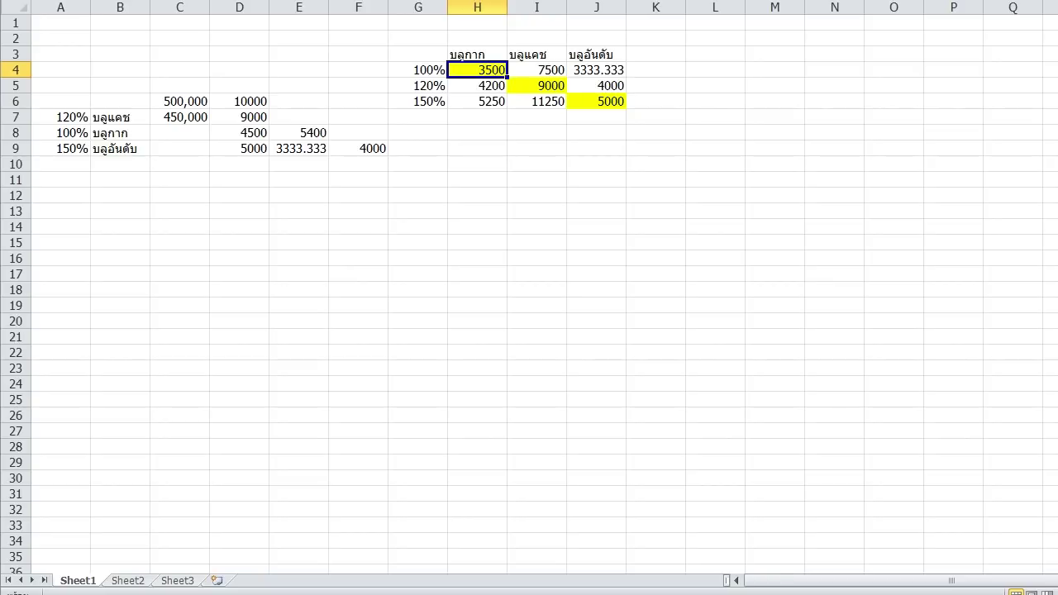
- Enter the item labels Blue Herb1 in L4 and Scell in L5, and select M5 beside the second label
{"action": "key", "text": "Right"}
{"action": "key", "text": "Right"}
{"action": "key", "text": "Right"}
{"action": "key", "text": "Right"}
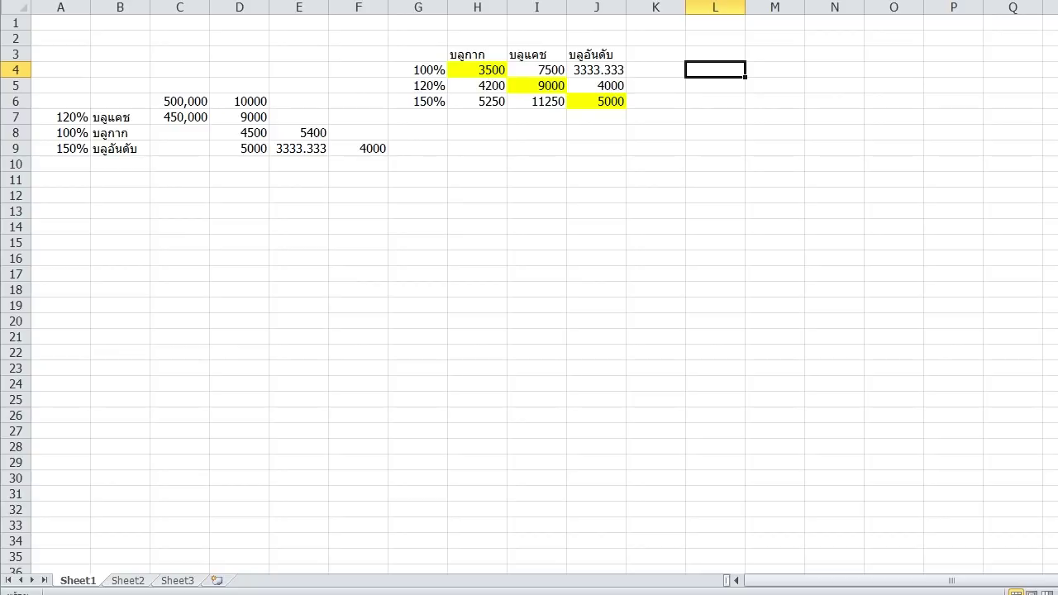
{"action": "type", "text": "Blue Herb1"}
{"action": "key", "text": "Return"}
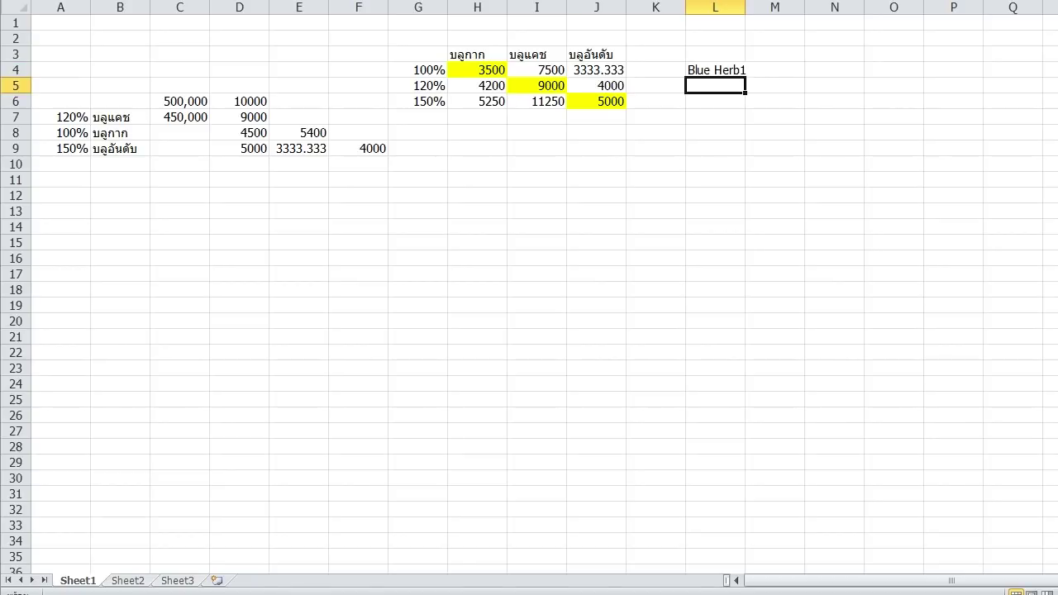
{"action": "type", "text": "Scell"}
{"action": "key", "text": "Return"}
{"action": "key", "text": "Right"}
{"action": "key", "text": "Up"}
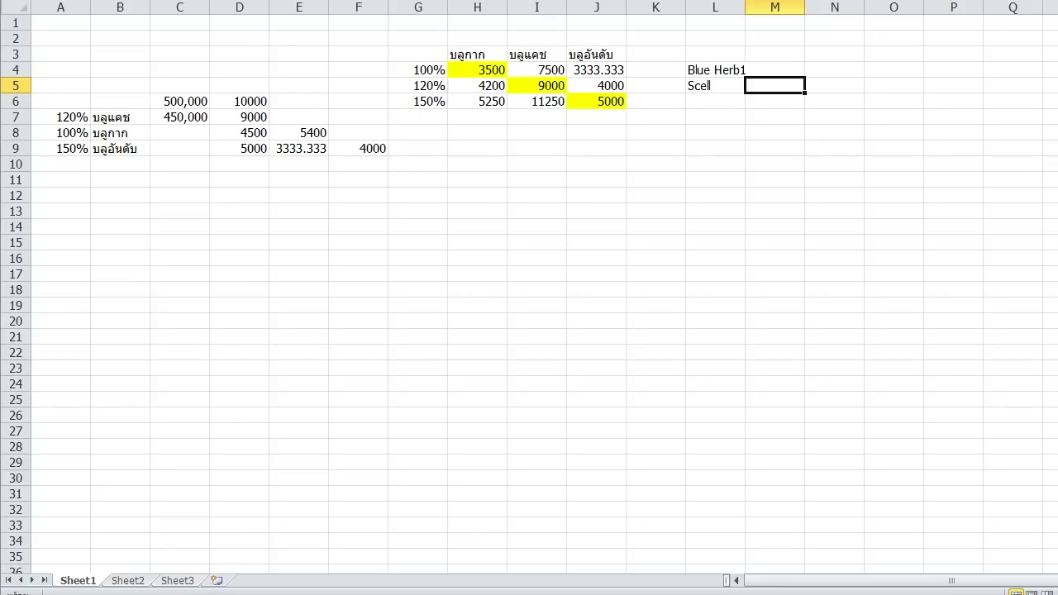
- Switch to the game and look up the Scell price in the Item Collector's shop list
{"action": "key", "text": "alt+Tab"}
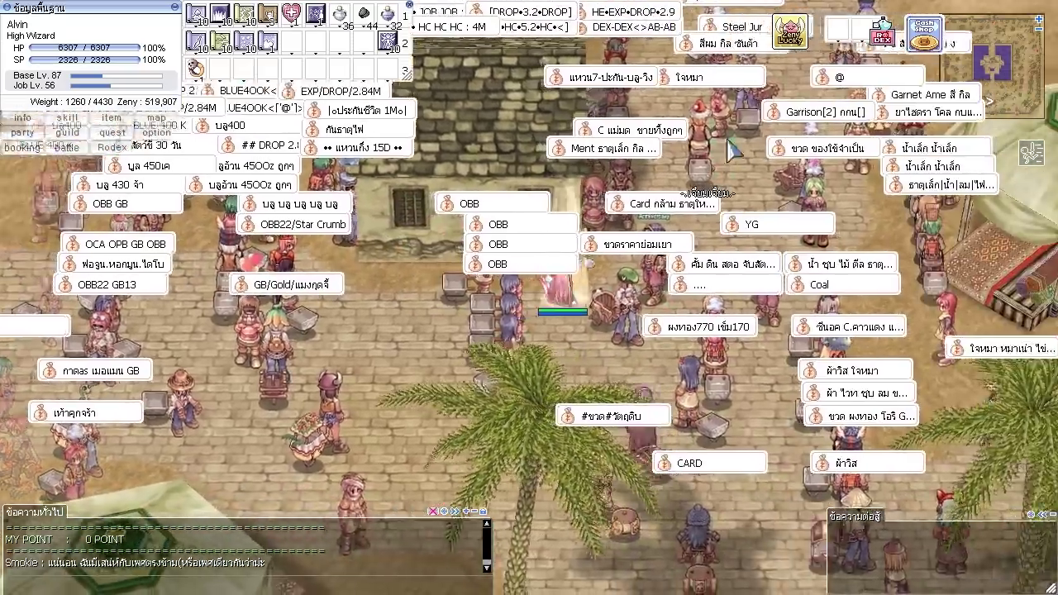
{"action": "left_click", "coordinate": [656, 112]}
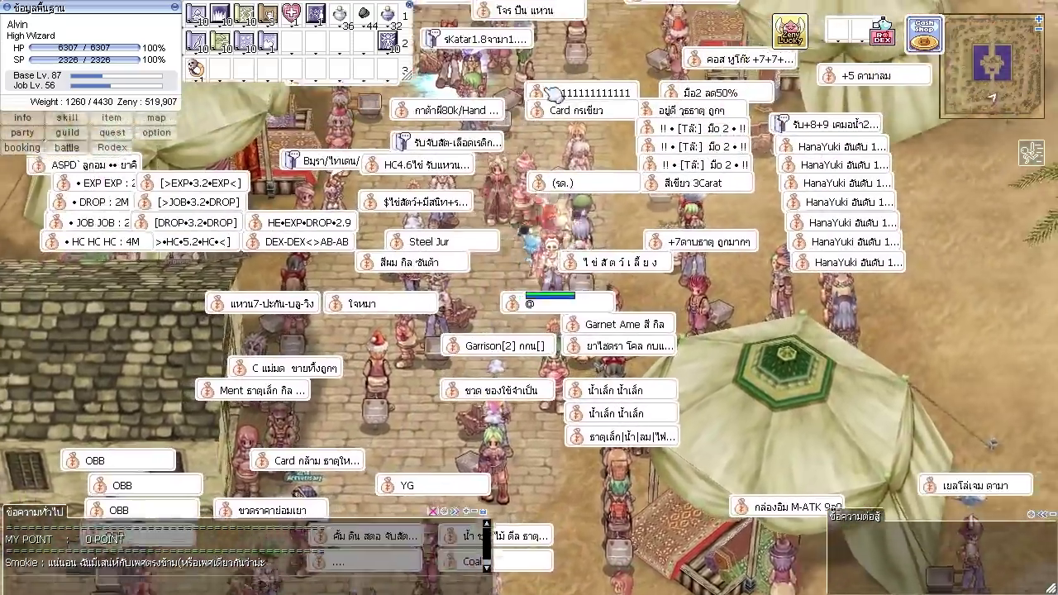
{"action": "left_click", "coordinate": [555, 96]}
{"action": "left_click_drag", "start_coordinate": [556, 96], "coordinate": [673, 152]}
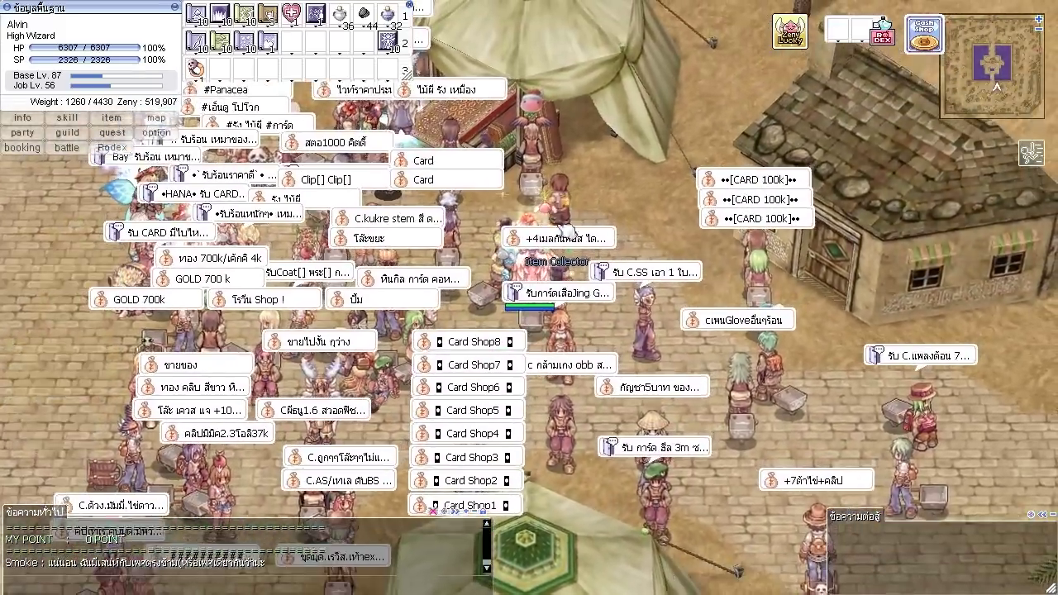
{"action": "left_click", "coordinate": [532, 456]}
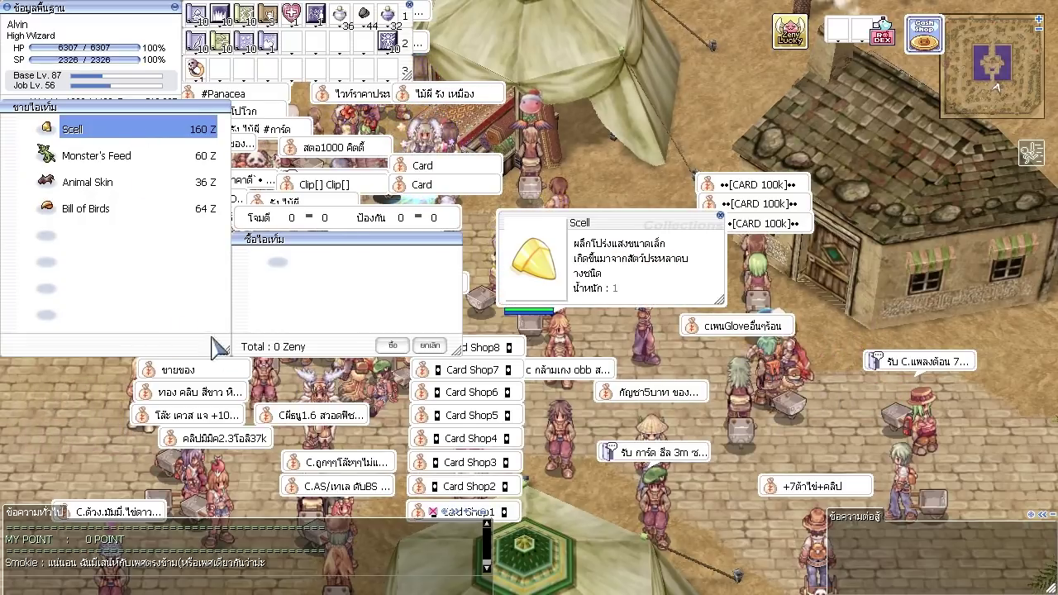
{"action": "left_click", "coordinate": [325, 441]}
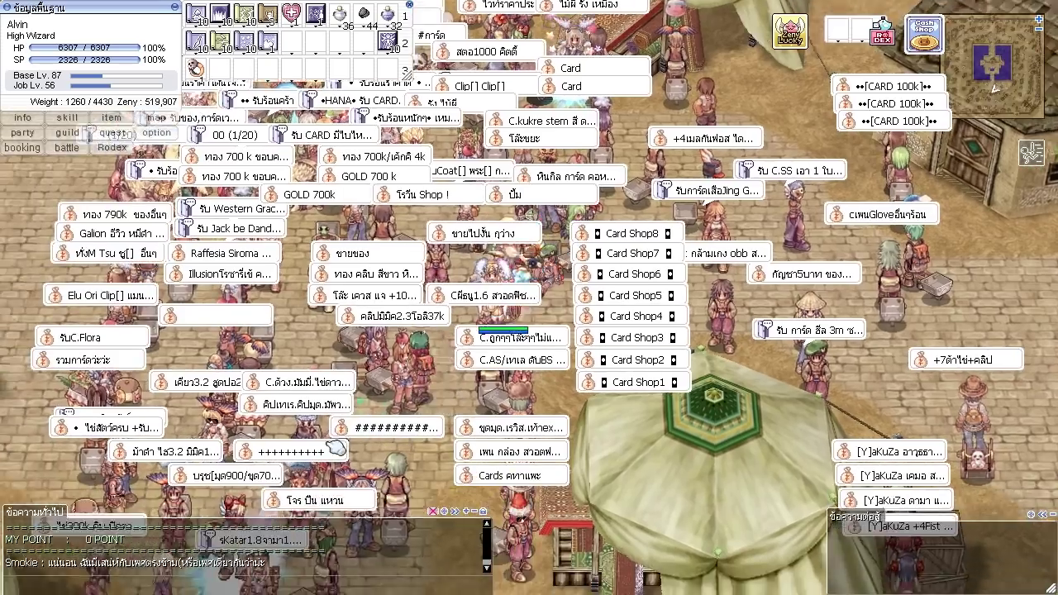
{"action": "left_click", "coordinate": [330, 449]}
{"action": "key", "text": "Escape"}
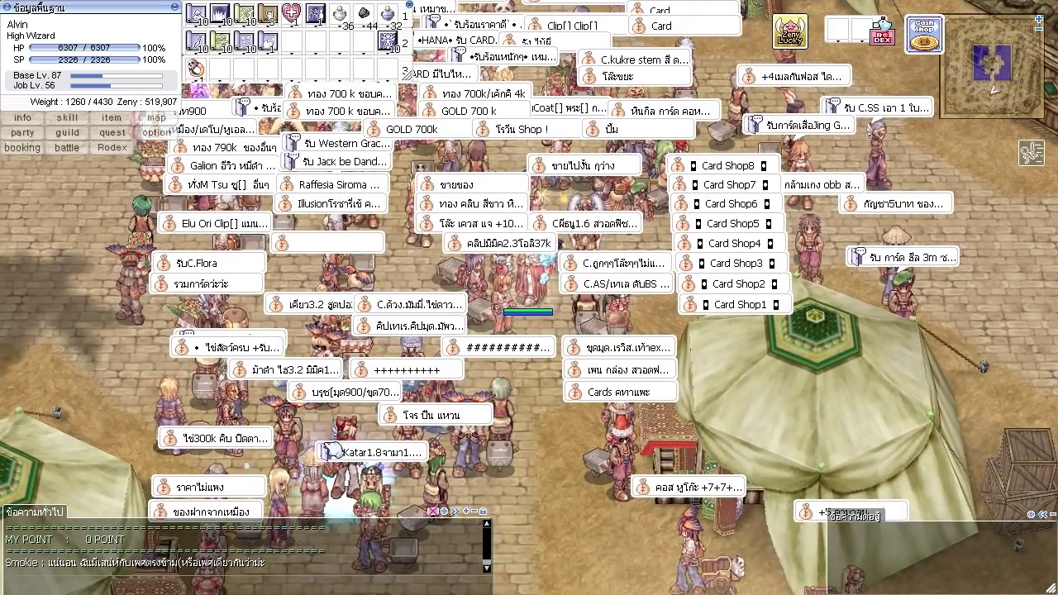
- Back in Excel, calculate the Scell price in M5 as 160*0.76 and replace it with the whole number 121
{"action": "key", "text": "alt+Tab"}
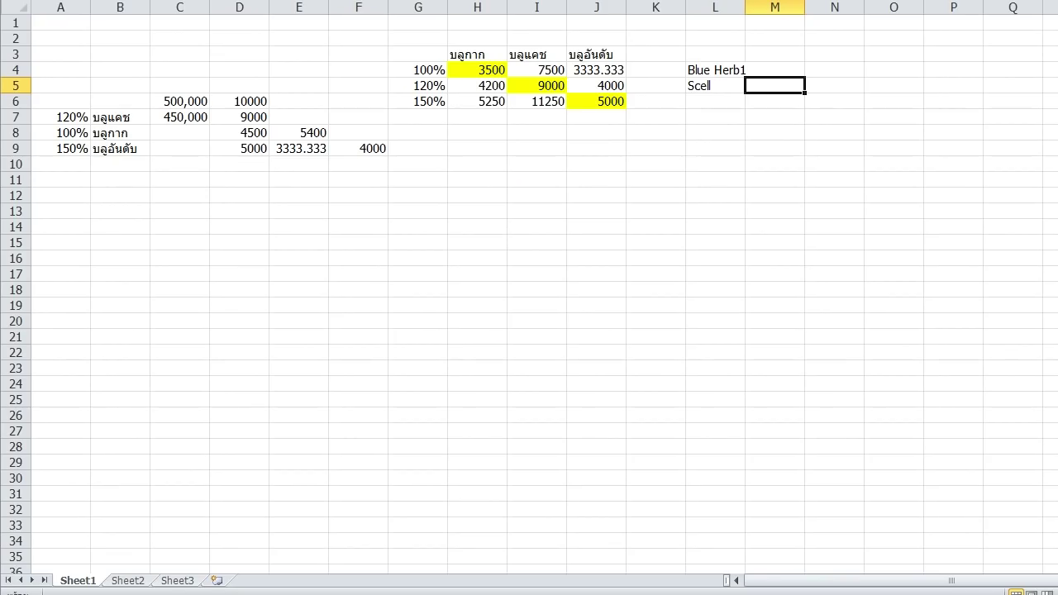
{"action": "type", "text": "+160*"}
{"action": "type", "text": "76"}
{"action": "key", "text": "BackSpace"}
{"action": "key", "text": "BackSpace"}
{"action": "type", "text": "0.76"}
{"action": "key", "text": "Return"}
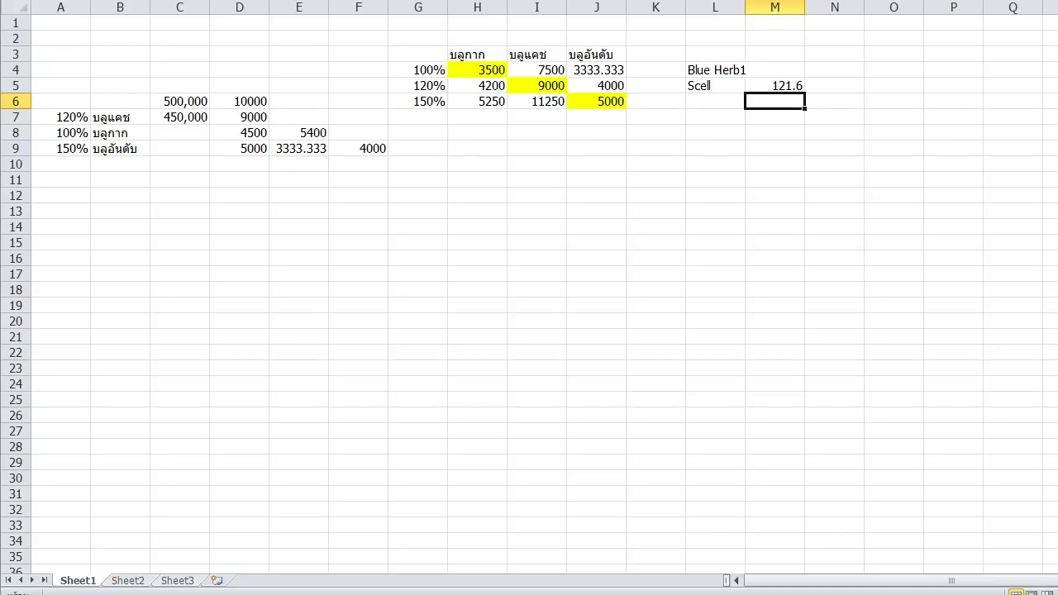
{"action": "left_click", "coordinate": [775, 86]}
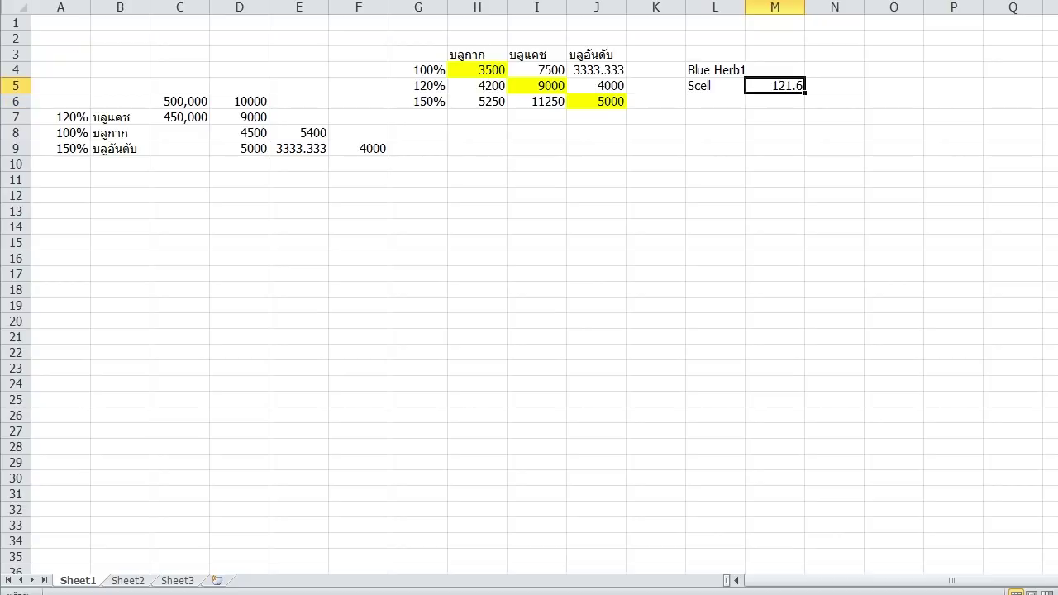
{"action": "type", "text": "121"}
{"action": "key", "text": "Return"}
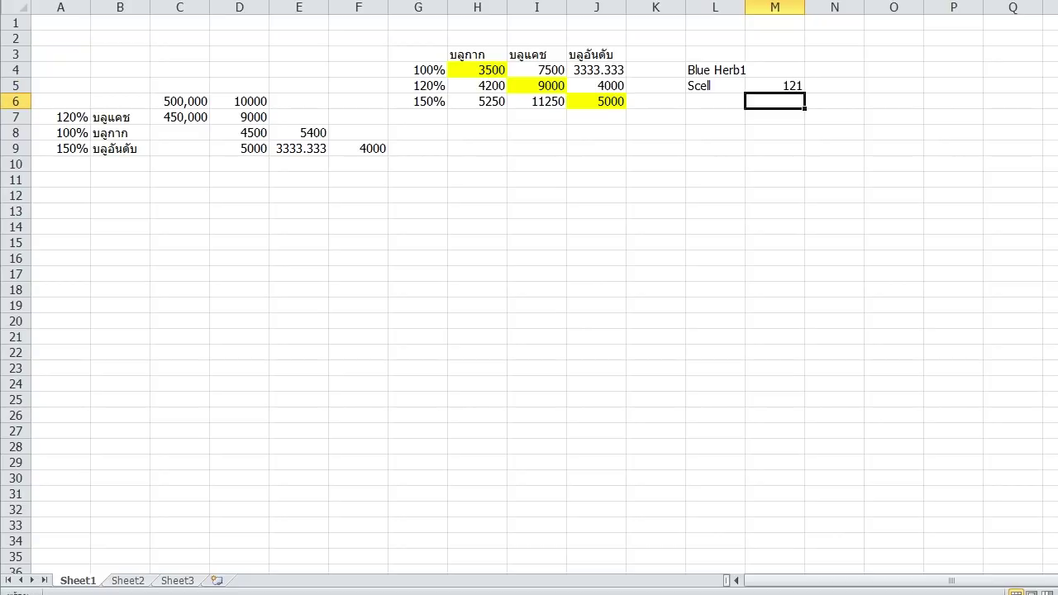
- Head the ingredient price column with Zeny in M3
{"action": "key", "text": "Up"}
{"action": "key", "text": "Up"}
{"action": "key", "text": "Up"}
{"action": "type", "text": "Z"}
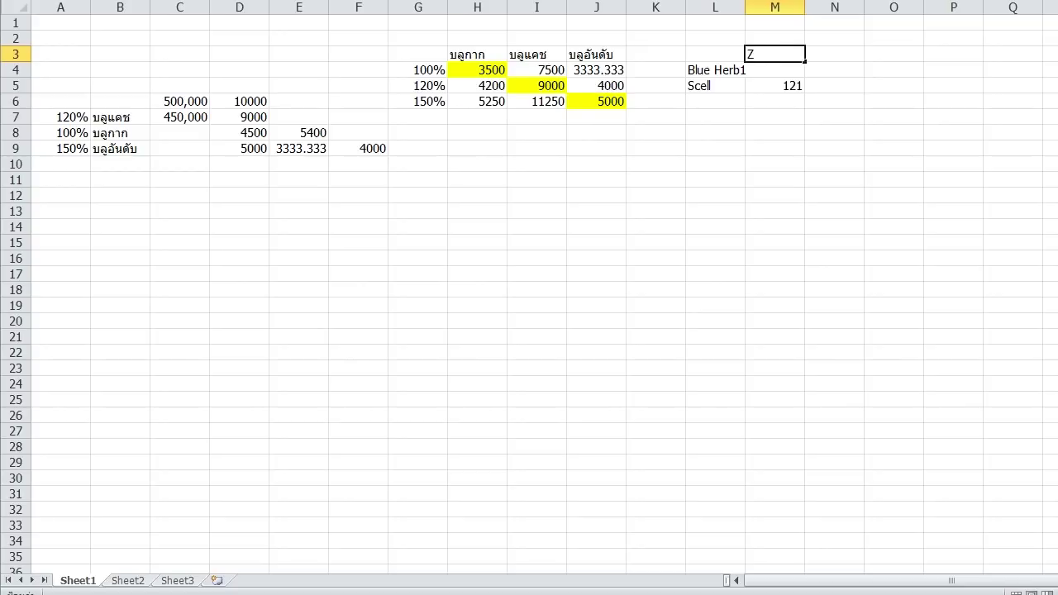
{"action": "type", "text": "ent"}
{"action": "key", "text": "Return"}
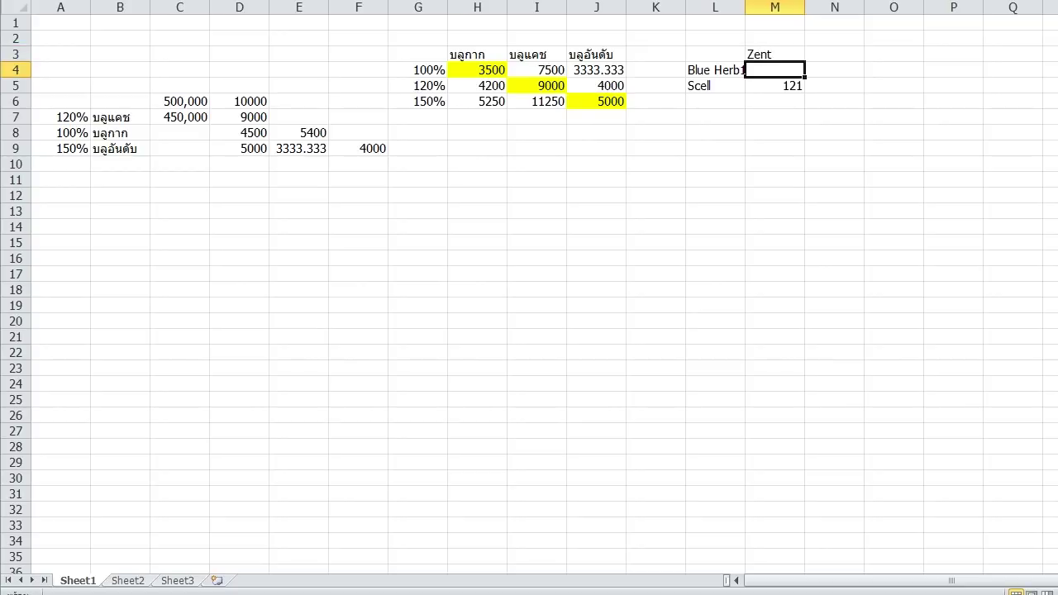
{"action": "key", "text": "Up"}
{"action": "type", "text": "Zeny"}
{"action": "key", "text": "Return"}
- Correct the label in L4 to Blue Herb and enter its price of 1500 in M4
{"action": "key", "text": "Up"}
{"action": "key", "text": "Left"}
{"action": "key", "text": "Down"}
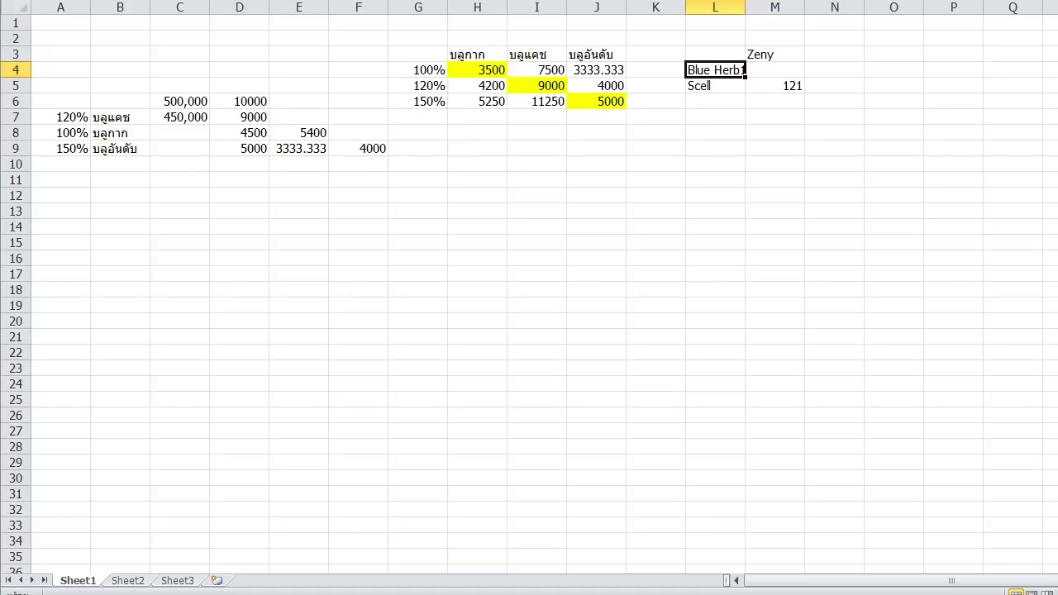
{"action": "key", "text": "F2"}
{"action": "key", "text": "BackSpace"}
{"action": "left_click", "coordinate": [774, 148]}
{"action": "left_click", "coordinate": [774, 70]}
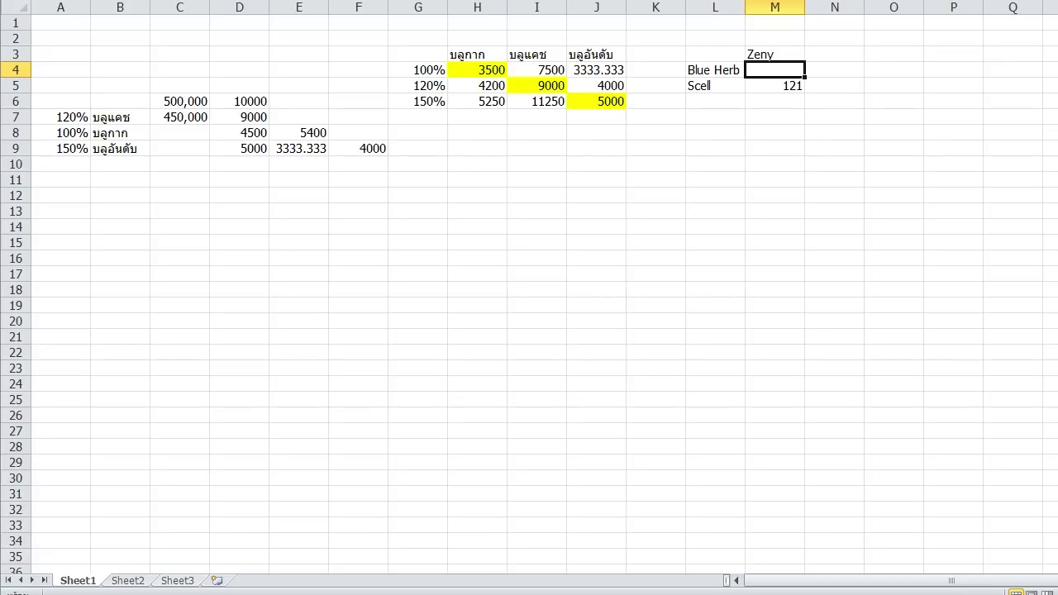
{"action": "type", "text": "1500"}
{"action": "key", "text": "Return"}
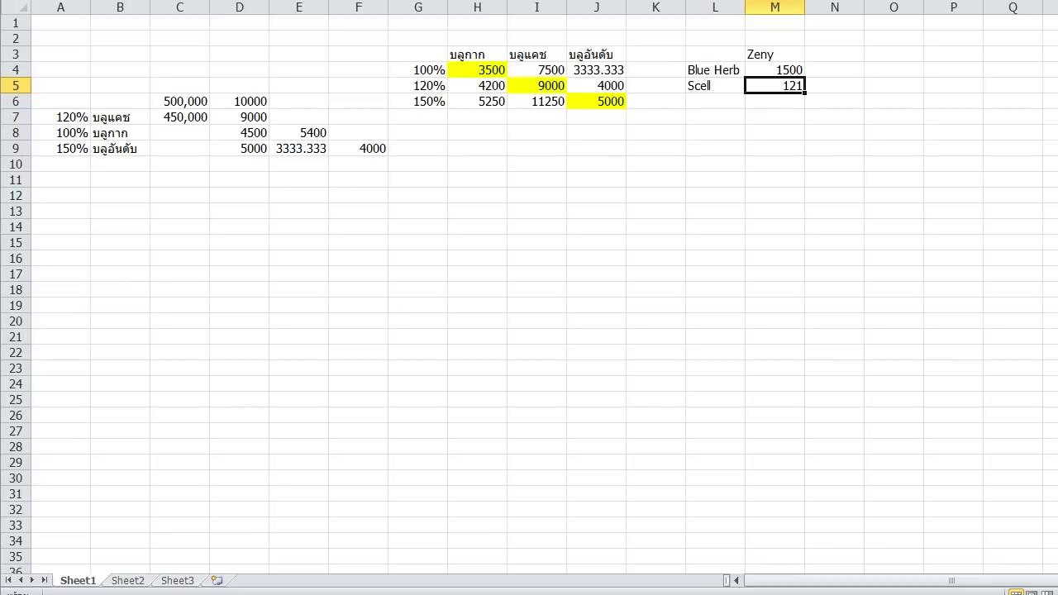
- Select L6, switch to the game and open the item storage through the Kafra Staff
{"action": "key", "text": "Down"}
{"action": "key", "text": "Left"}
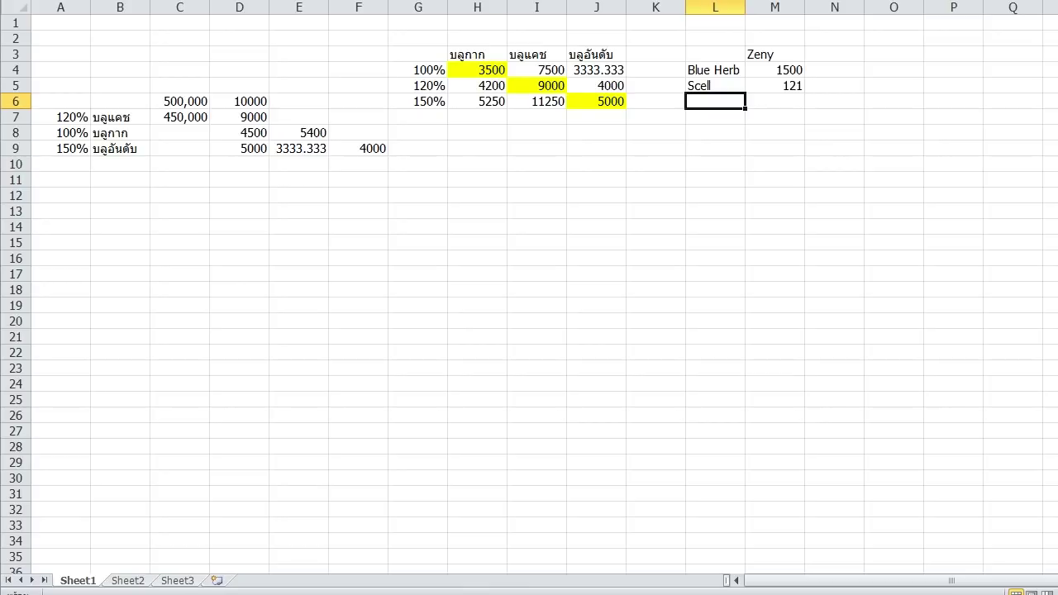
{"action": "key", "text": "alt+Tab"}
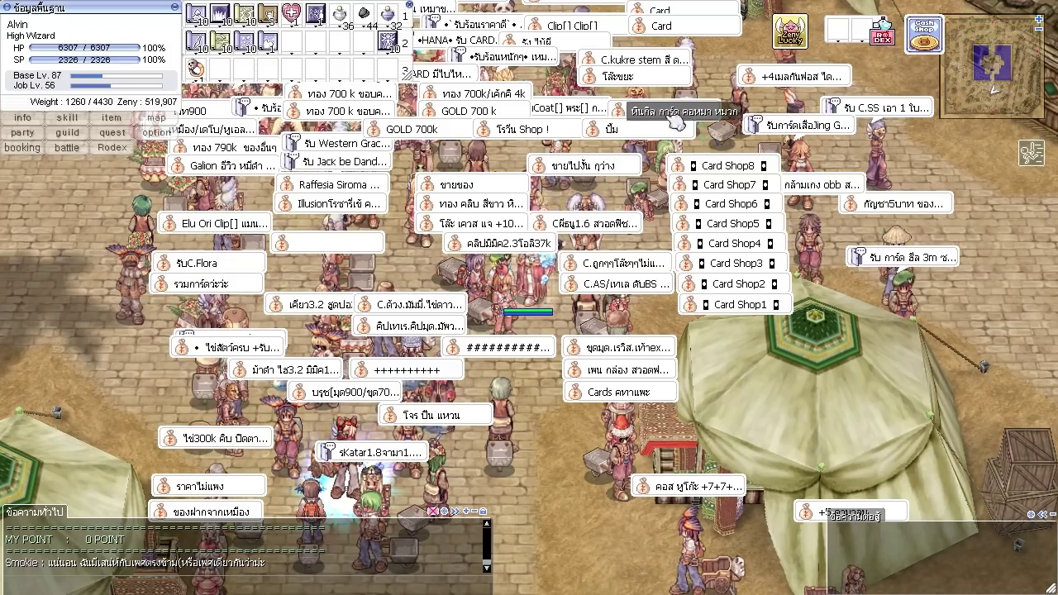
{"action": "left_click", "coordinate": [540, 162]}
{"action": "key", "text": "Escape"}
{"action": "left_click", "coordinate": [507, 169]}
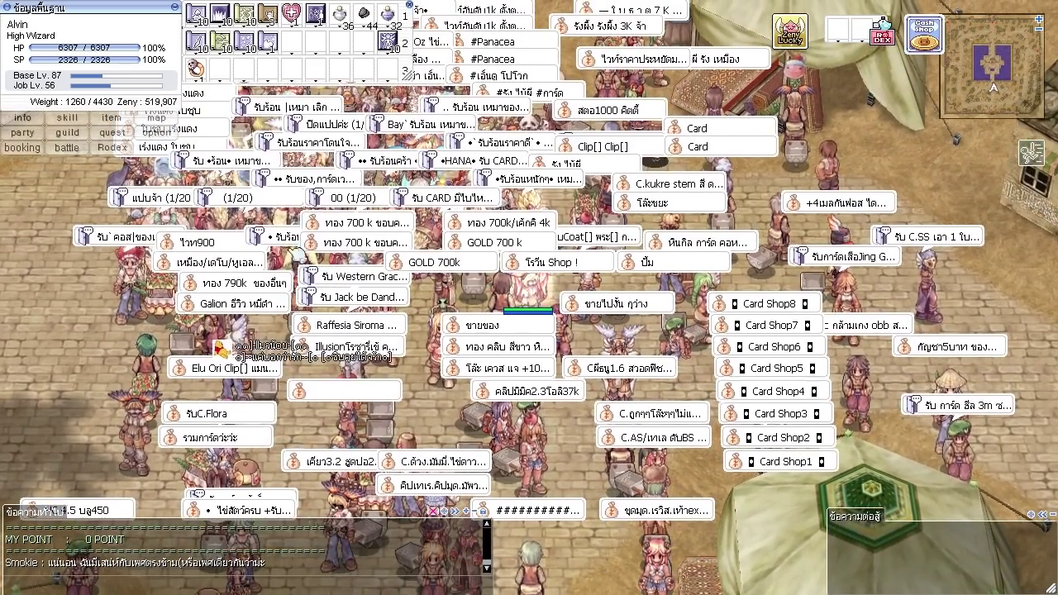
{"action": "left_click", "coordinate": [220, 347]}
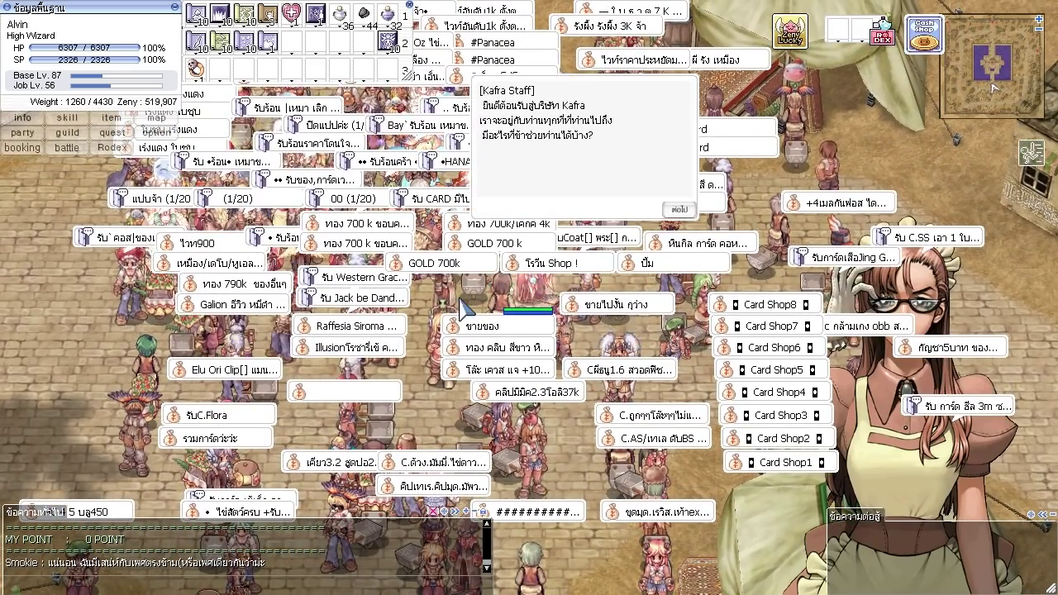
{"action": "key", "text": "Return"}
{"action": "key", "text": "Down"}
{"action": "key", "text": "Return"}
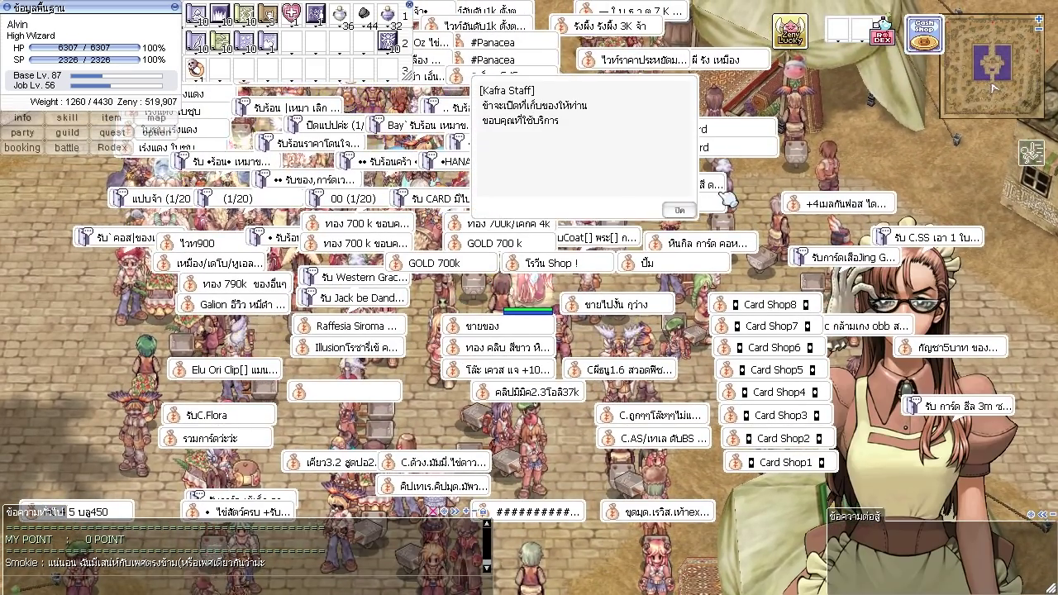
{"action": "key", "text": "Return"}
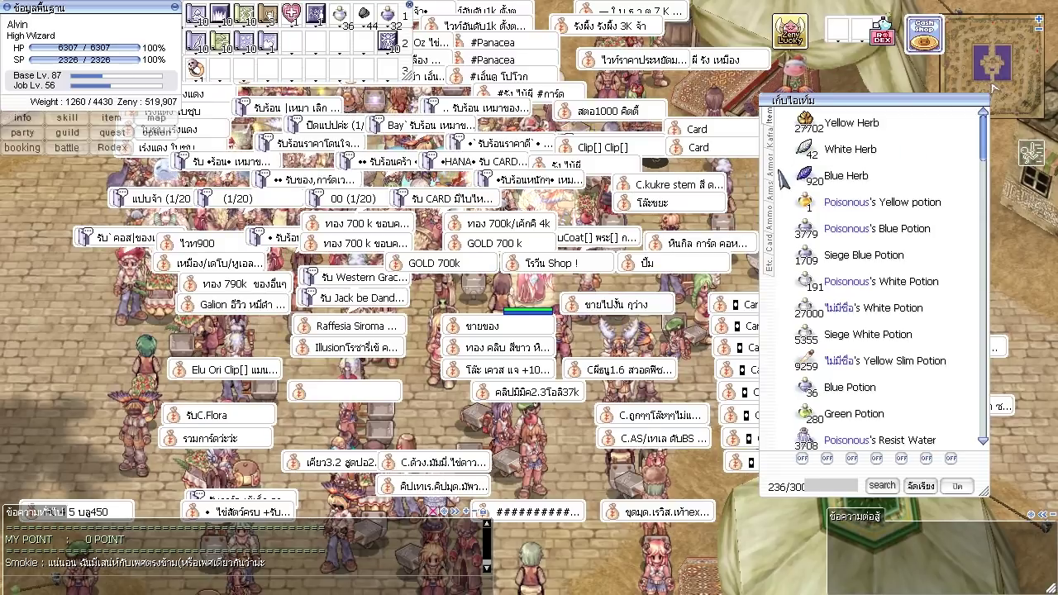
- Examine the descriptions of Empty Potion Bottle and Empty Bottle among the Etc. items, and close the storage
{"action": "left_click", "coordinate": [775, 266]}
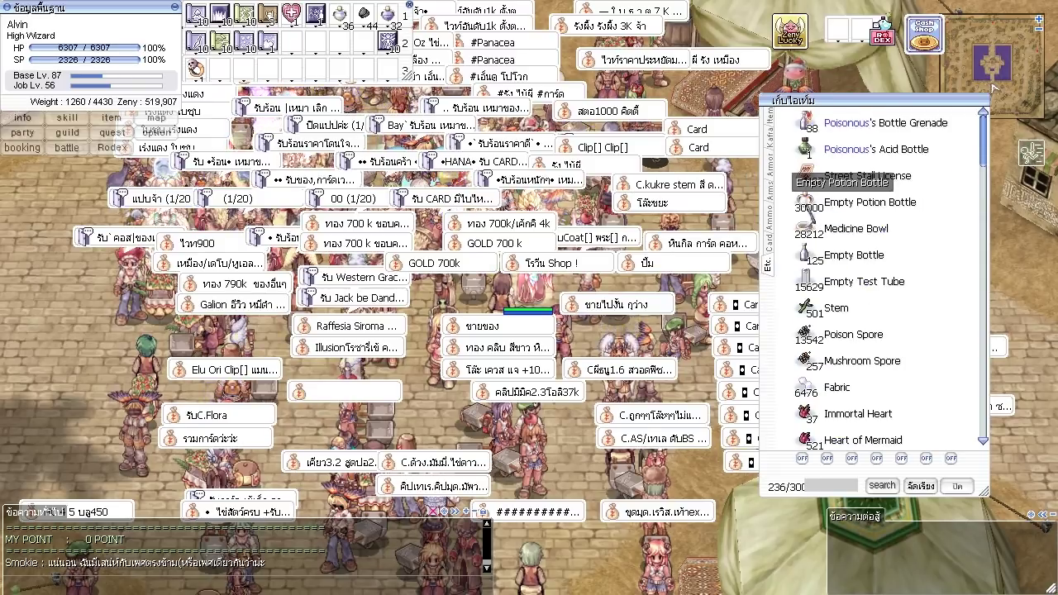
{"action": "right_click", "coordinate": [817, 213]}
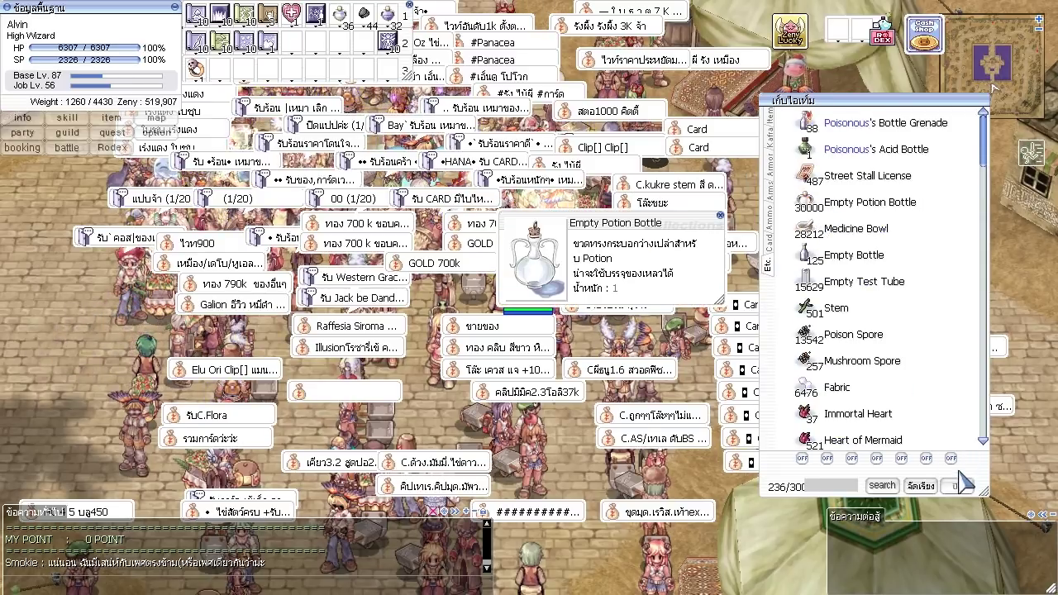
{"action": "right_click", "coordinate": [831, 258]}
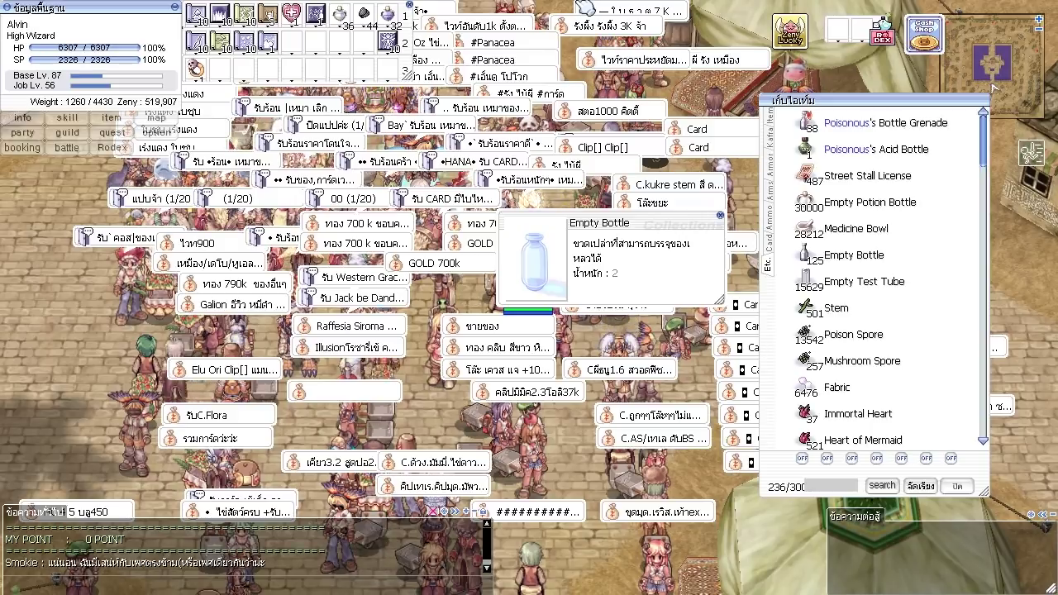
{"action": "left_click", "coordinate": [720, 215]}
{"action": "right_click", "coordinate": [805, 205]}
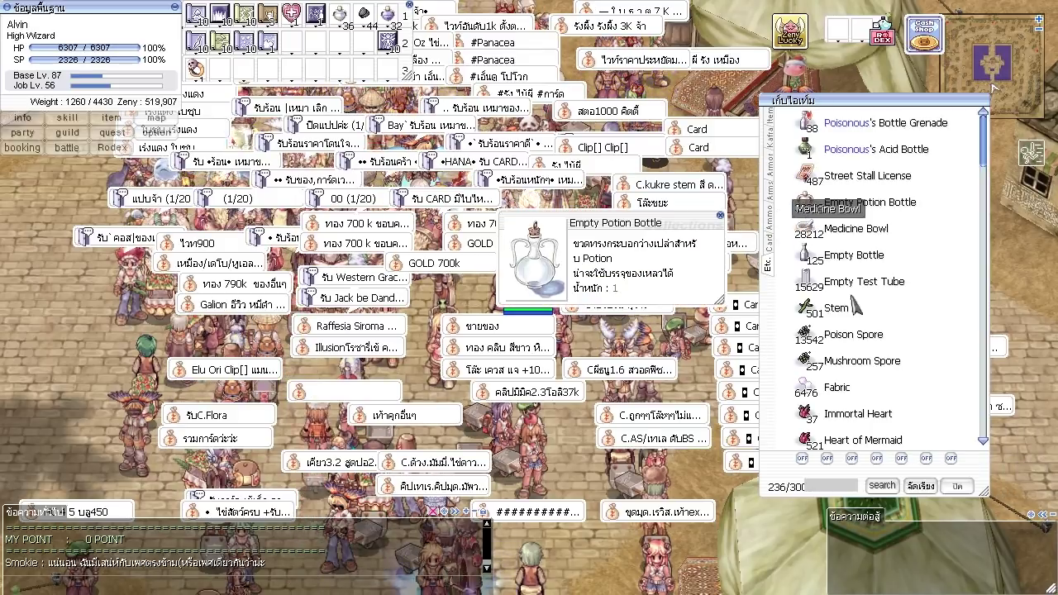
{"action": "left_click", "coordinate": [720, 215]}
{"action": "left_click", "coordinate": [963, 486]}
- Walk the character away from the Kafra Staff through the market toward the OBB stalls
{"action": "left_click", "coordinate": [526, 494]}
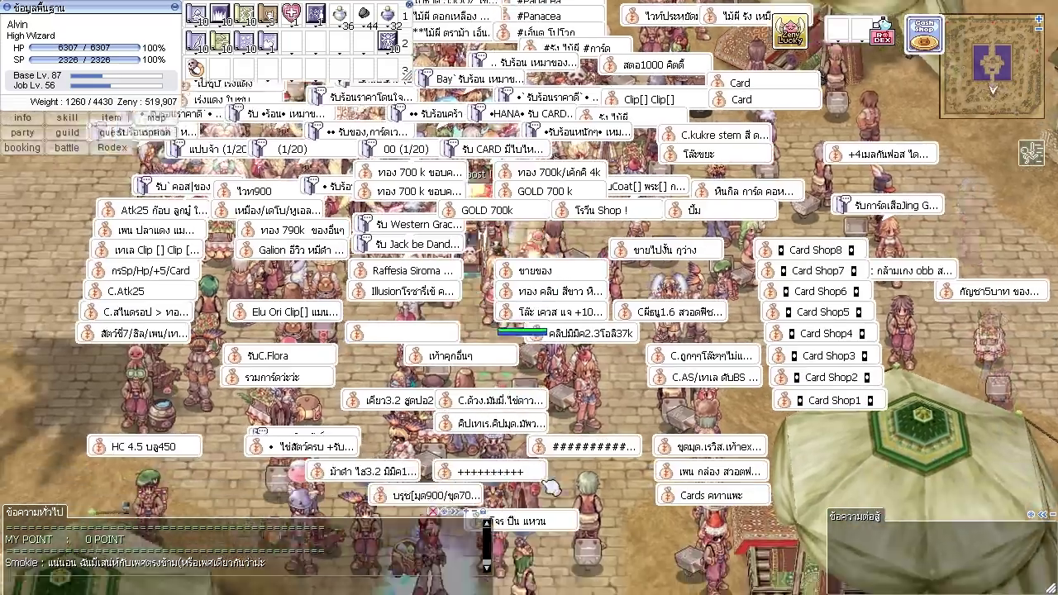
{"action": "left_click", "coordinate": [526, 494]}
{"action": "left_click", "coordinate": [480, 468]}
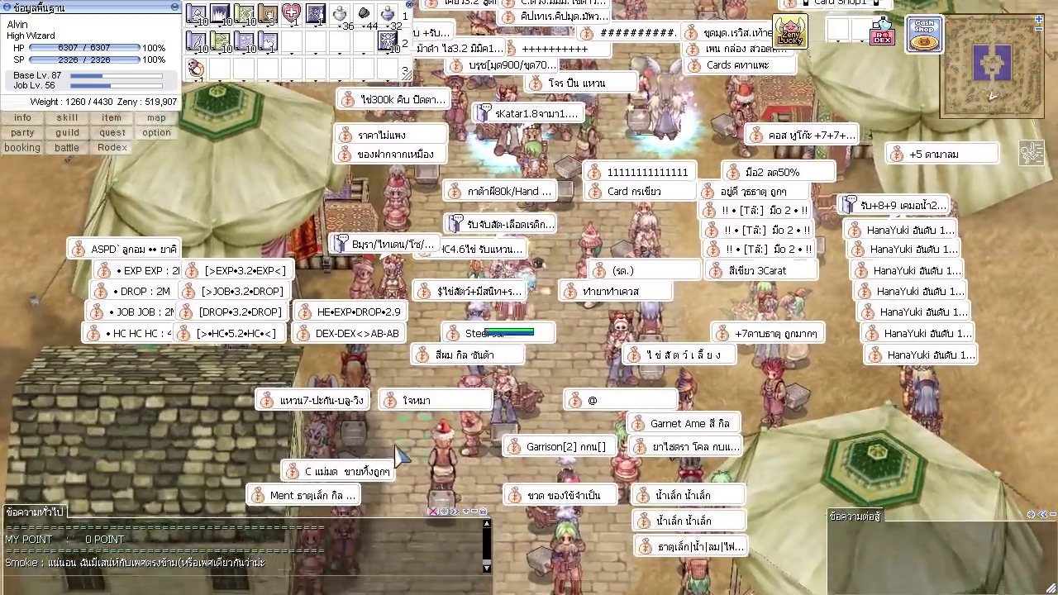
{"action": "left_click", "coordinate": [402, 456]}
{"action": "left_click", "coordinate": [406, 473]}
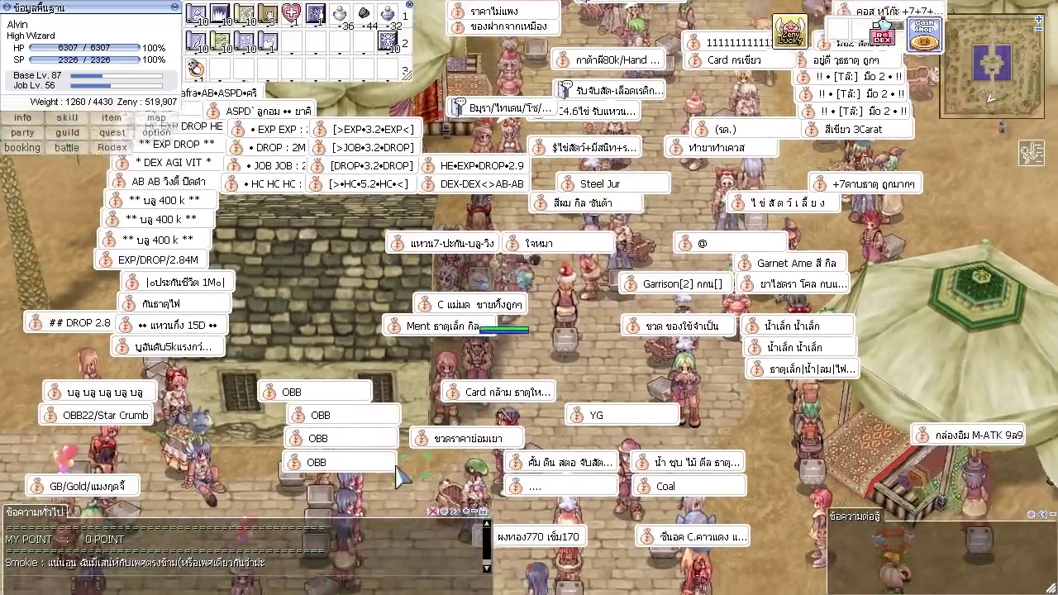
{"action": "left_click", "coordinate": [232, 370]}
{"action": "left_click", "coordinate": [341, 331]}
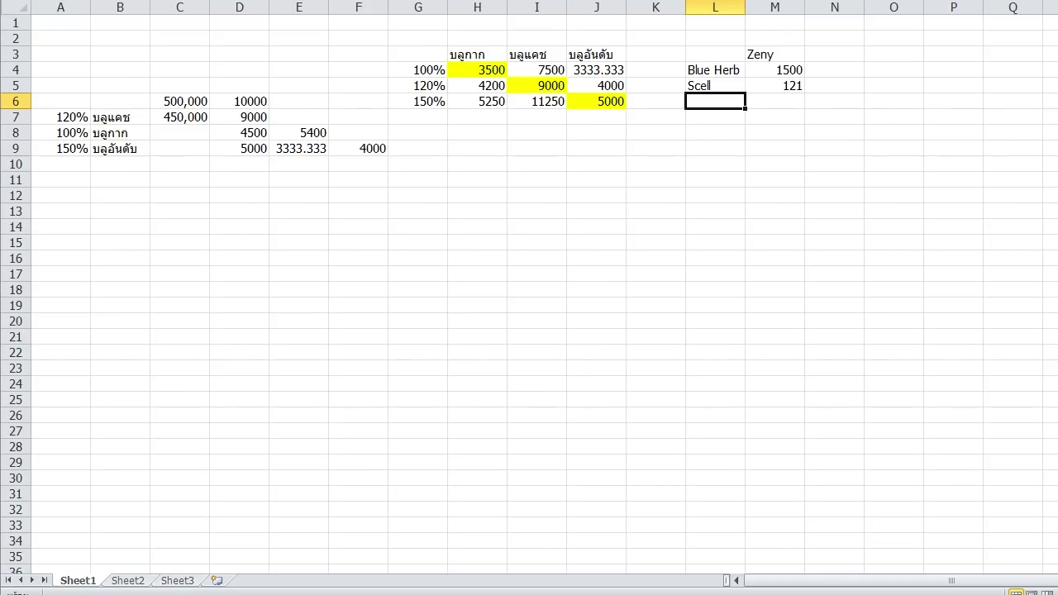
- In the Excel ingredient list, enter the label Em in L6 and its price of 7 in M6
{"action": "type", "text": "Emtry"}
{"action": "key", "text": "BackSpace"}
{"action": "key", "text": "BackSpace"}
{"action": "key", "text": "BackSpace"}
{"action": "key", "text": "Return"}
{"action": "key", "text": "Up"}
{"action": "key", "text": "Right"}
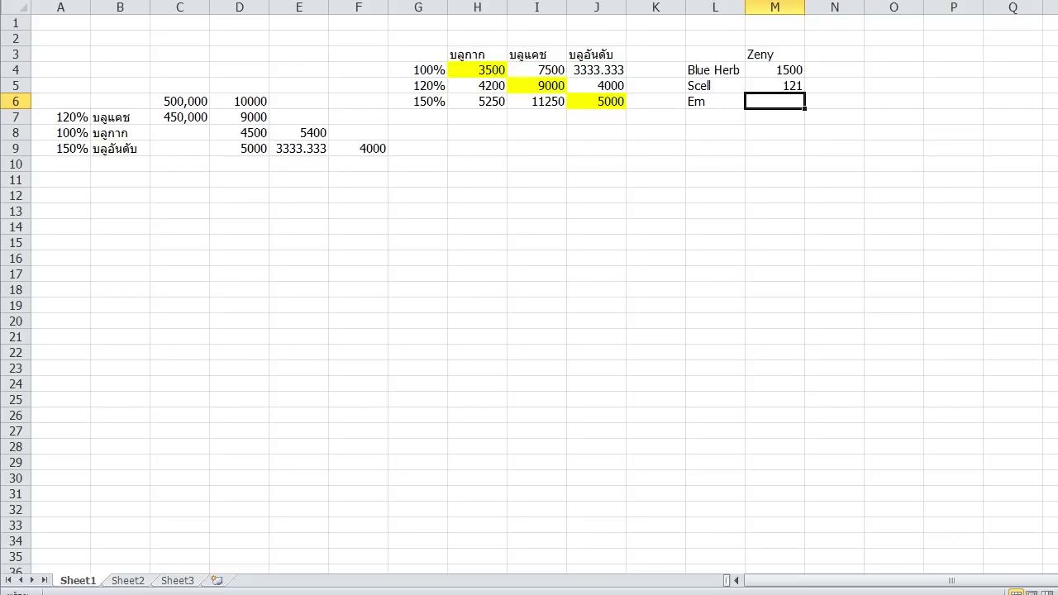
{"action": "type", "text": "7"}
{"action": "key", "text": "Return"}
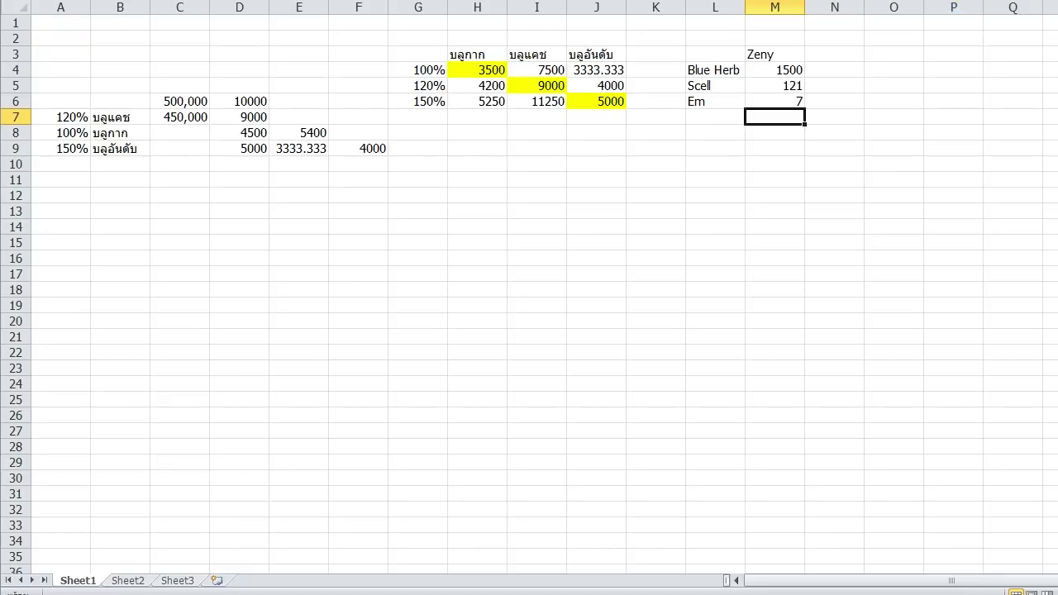
- Sum the ingredient prices in M7 with the formula +M4+M5+M6 and label the row Total in L7
{"action": "type", "text": "+M4+M5+M6"}
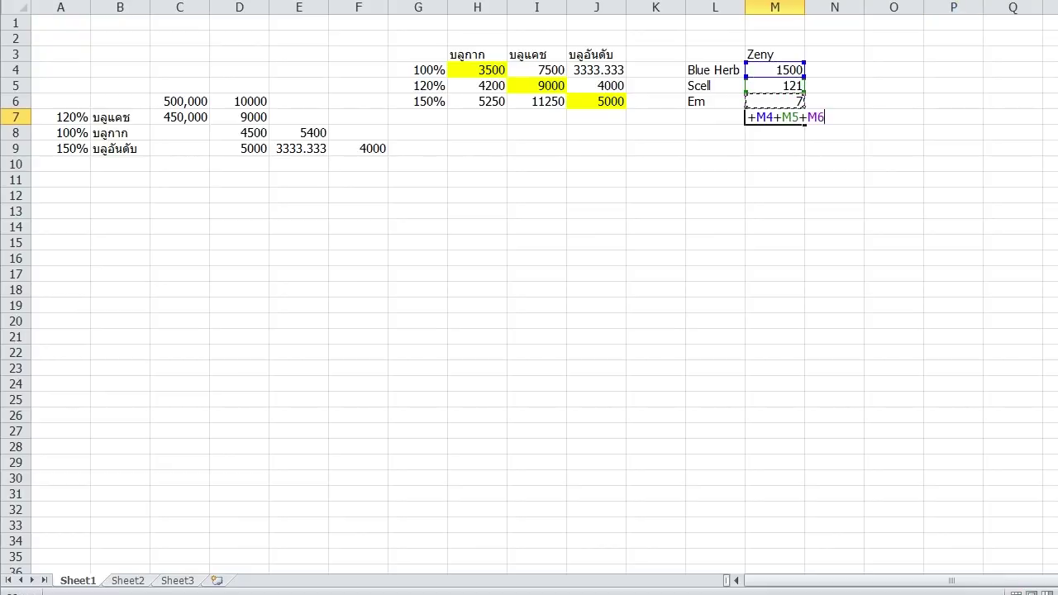
{"action": "key", "text": "Return"}
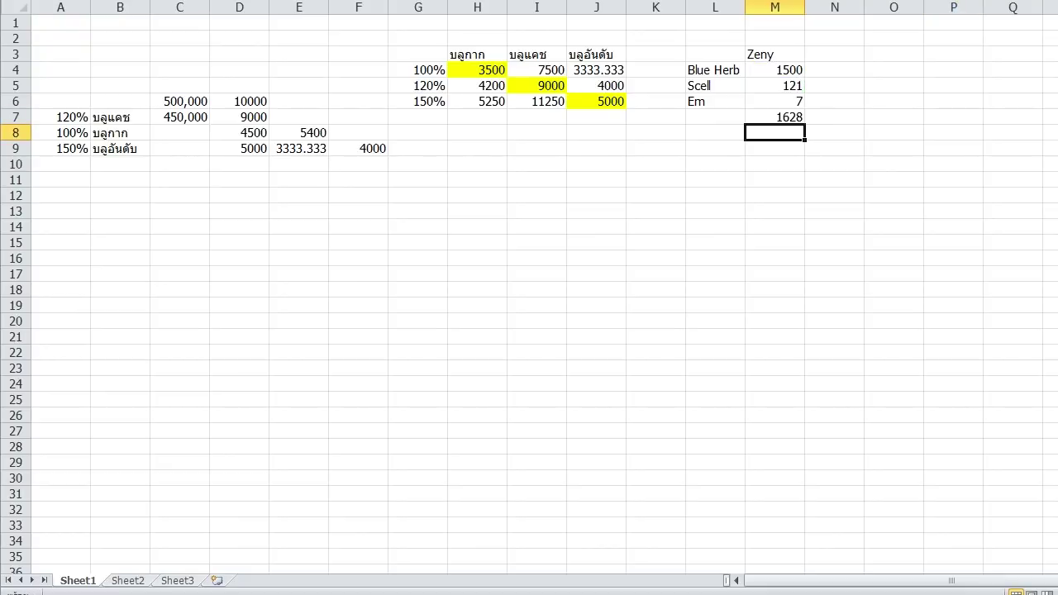
{"action": "key", "text": "Left"}
{"action": "key", "text": "Up"}
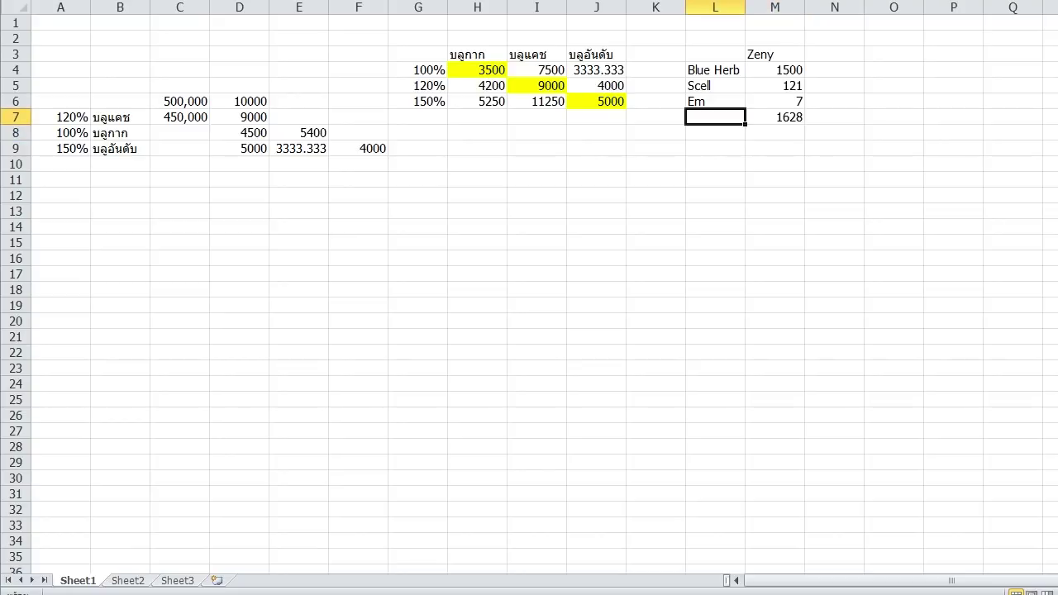
{"action": "type", "text": "Total"}
{"action": "key", "text": "Return"}
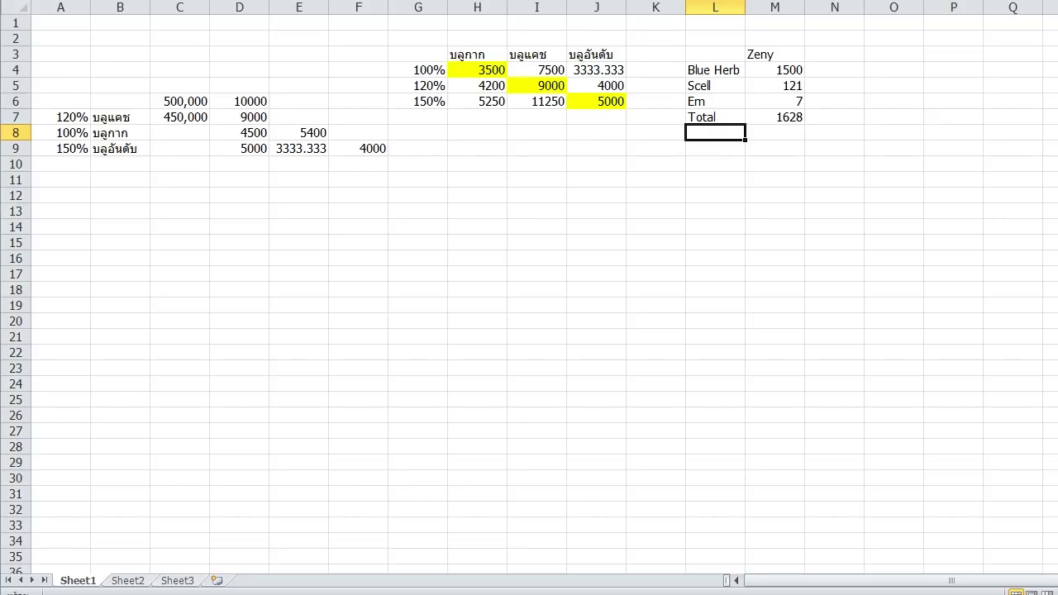
- Enter the rate 66.66% in M8, directly below the ingredient total
{"action": "key", "text": "Right"}
{"action": "type", "text": "66."}
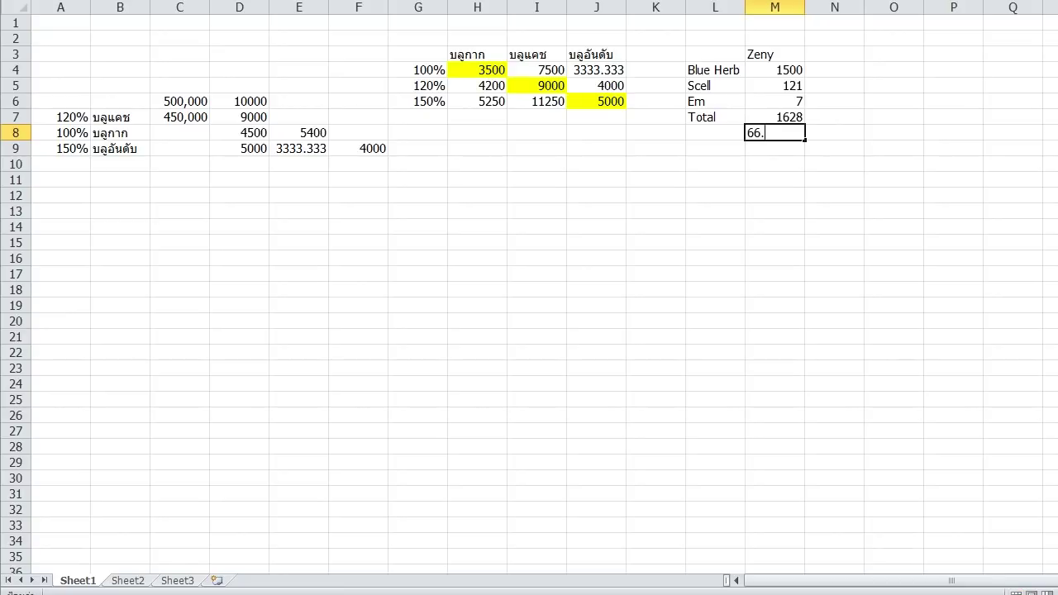
{"action": "type", "text": "66%"}
{"action": "key", "text": "Return"}
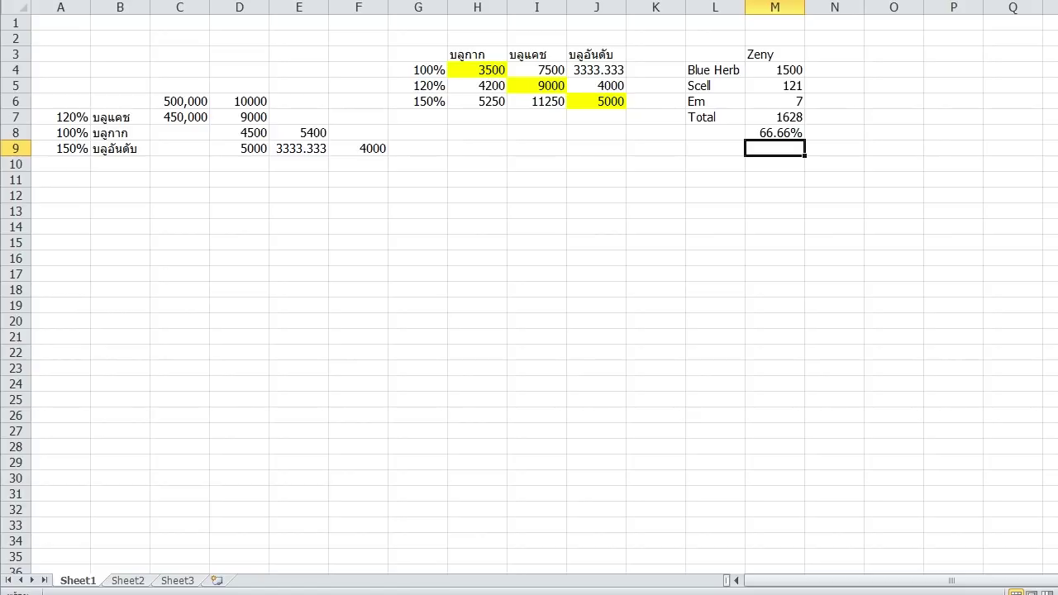
{"action": "key", "text": "Left"}
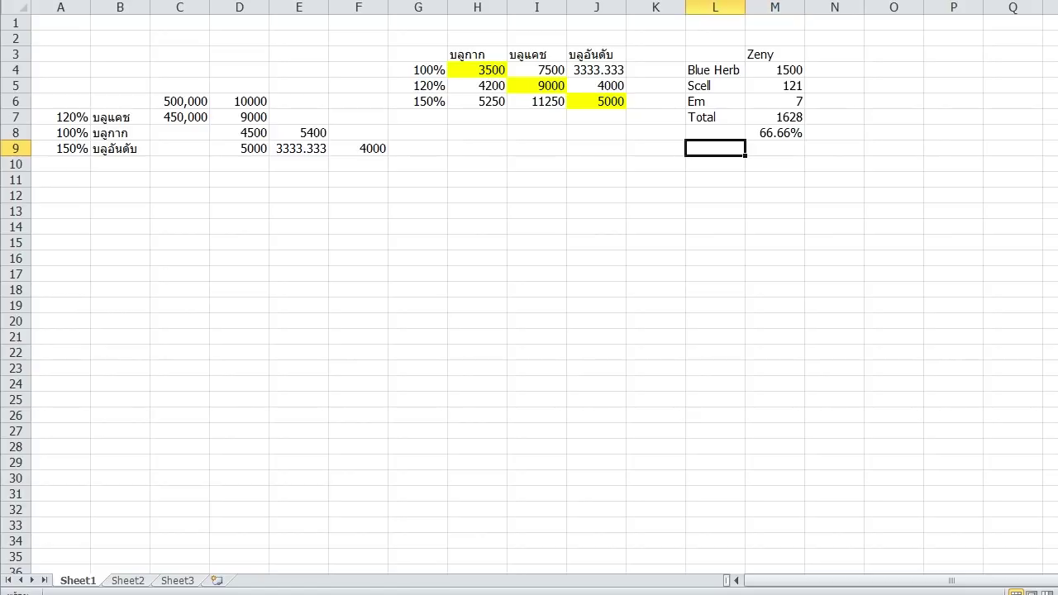
{"action": "key", "text": "Right"}
{"action": "type", "text": "+"}
{"action": "key", "text": "Up"}
{"action": "key", "text": "Up"}
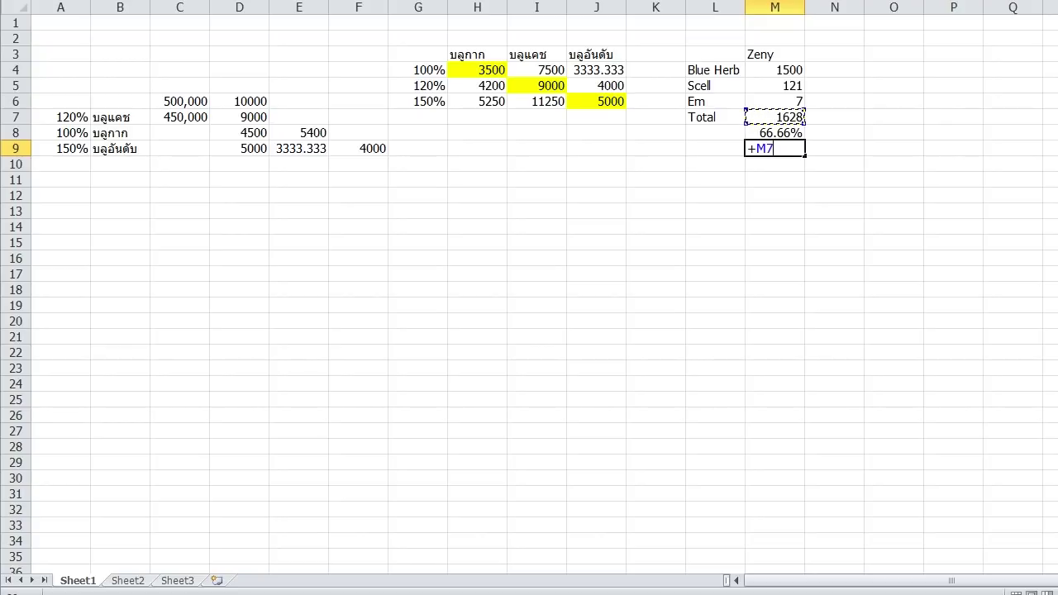
{"action": "key", "text": "Escape"}
- Label the 66.66% row โอกาสติด in L8
{"action": "key", "text": "Right"}
{"action": "key", "text": "Left"}
{"action": "key", "text": "Up"}
{"action": "key", "text": "Left"}
{"action": "type", "text": "Fvdk"}
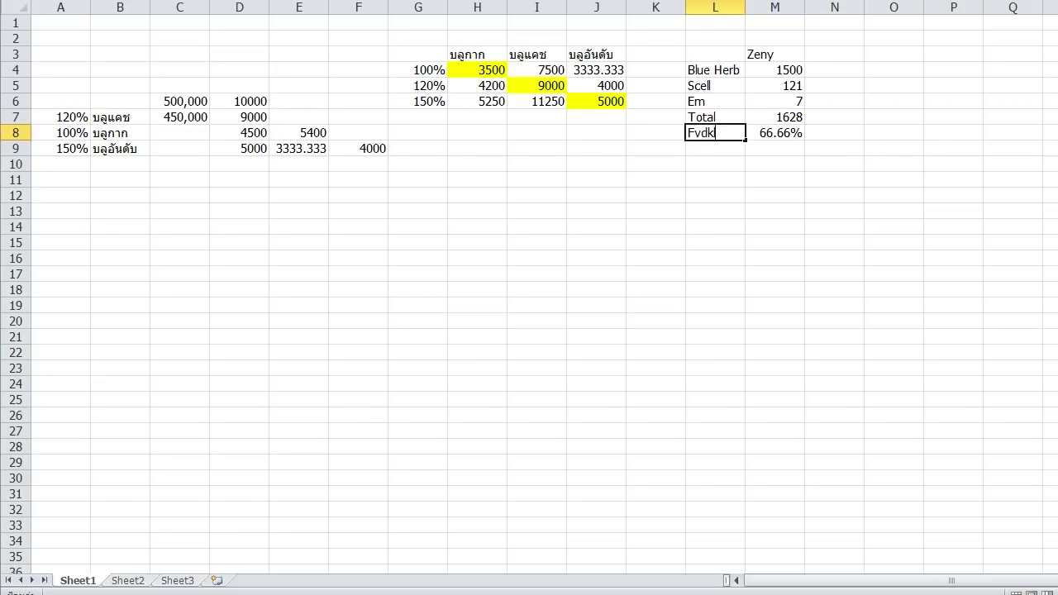
{"action": "key", "text": "BackSpace"}
{"action": "key", "text": "BackSpace"}
{"action": "key", "text": "BackSpace"}
{"action": "key", "text": "BackSpace"}
{"action": "type", "text": "โอกาสติด"}
{"action": "key", "text": "Return"}
{"action": "key", "text": "Right"}
{"action": "key", "text": "Up"}
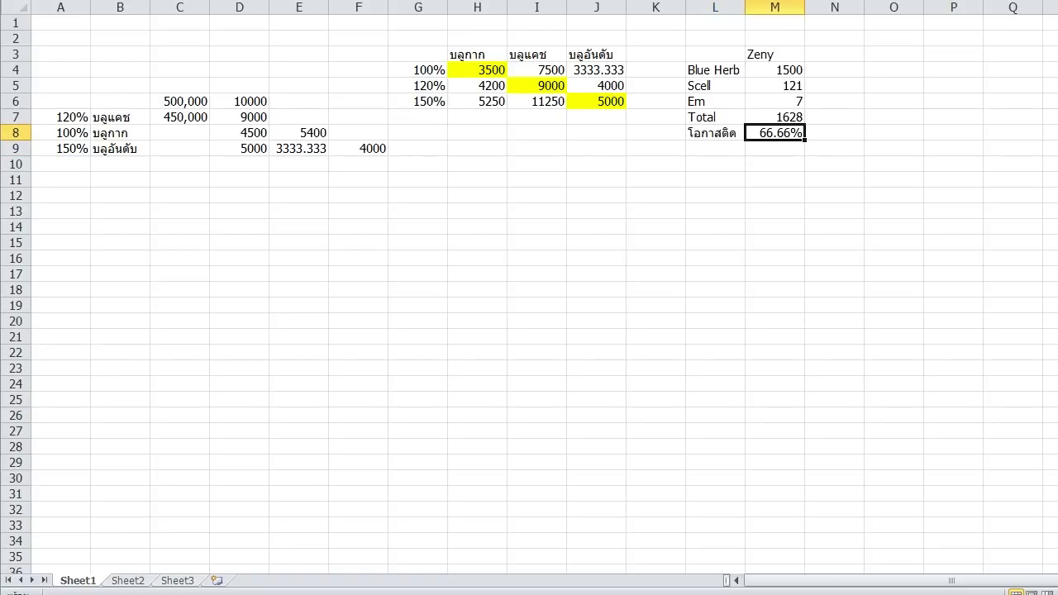
{"action": "key", "text": "Right"}
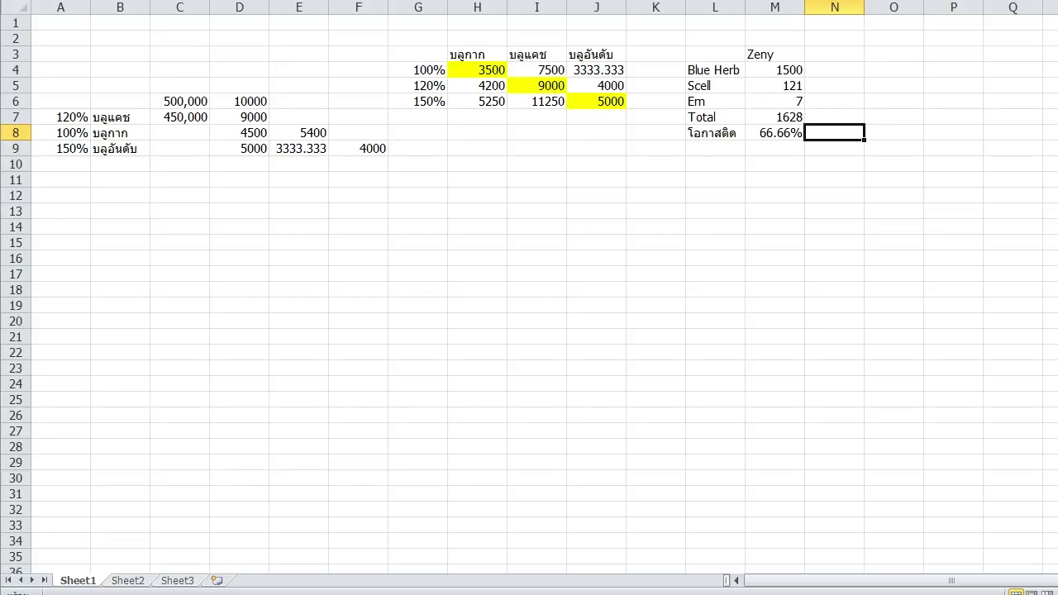
{"action": "key", "text": "Up"}
{"action": "key", "text": "Left"}
{"action": "key", "text": "Down"}
{"action": "key", "text": "Down"}
{"action": "key", "text": "Up"}
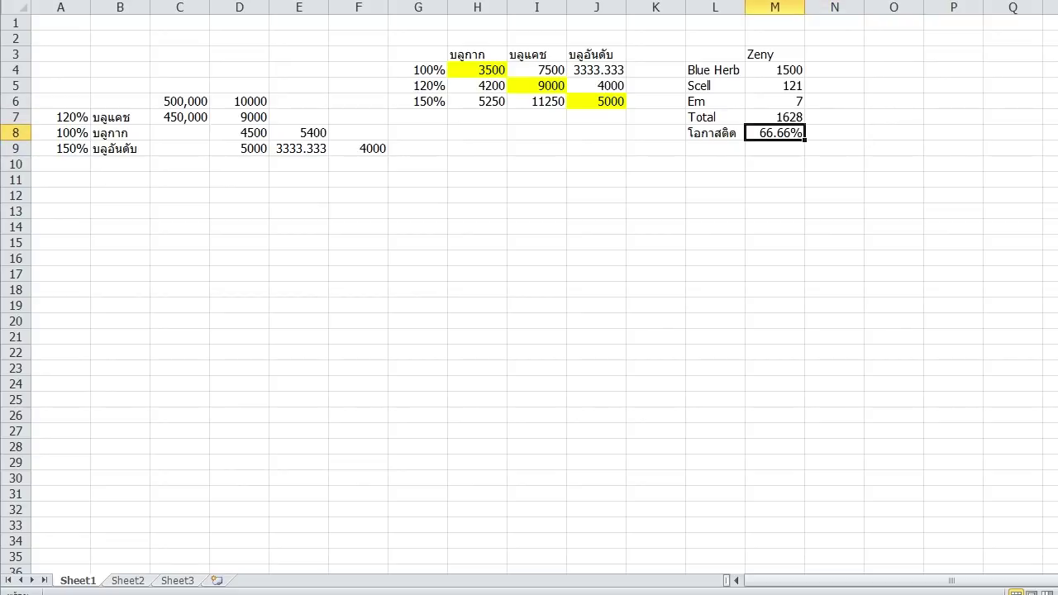
{"action": "key", "text": "Down"}
{"action": "key", "text": "Right"}
{"action": "key", "text": "Up"}
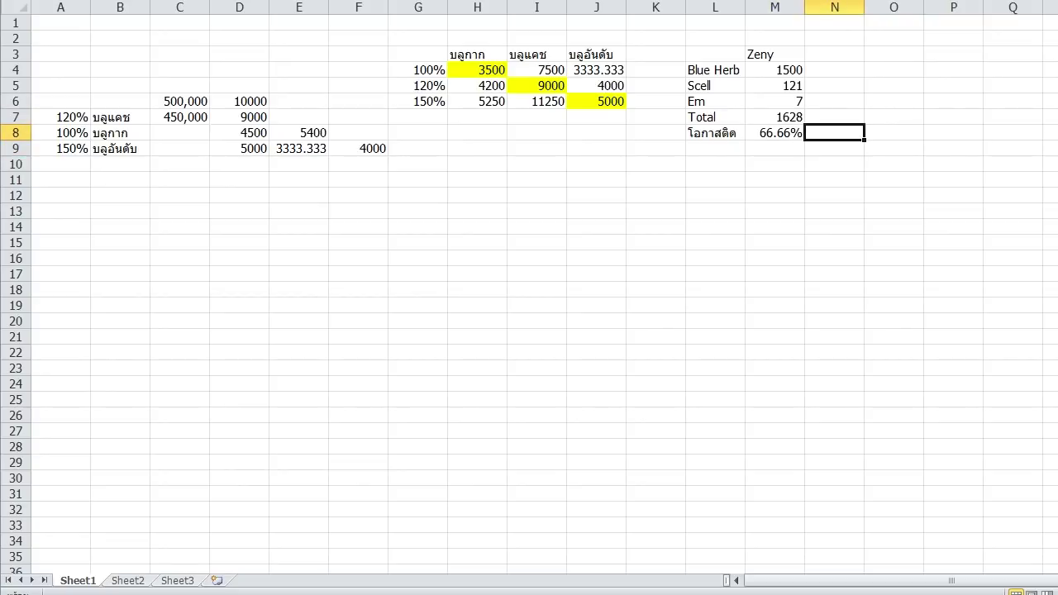
{"action": "key", "text": "Right"}
{"action": "key", "text": "Up"}
{"action": "type", "text": "+"}
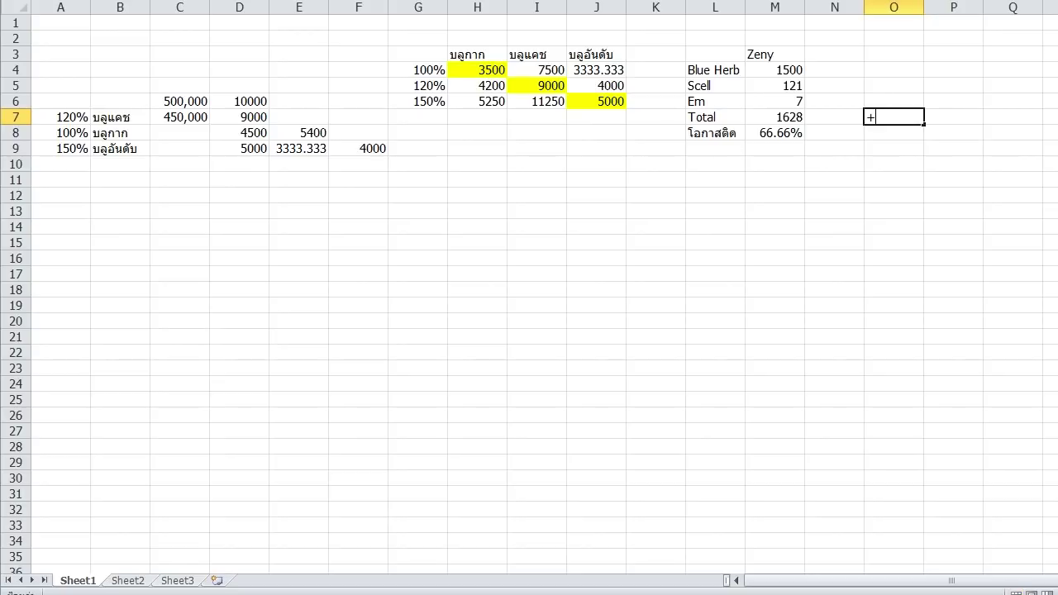
{"action": "key", "text": "Escape"}
{"action": "key", "text": "Left"}
{"action": "key", "text": "Left"}
{"action": "key", "text": "Down"}
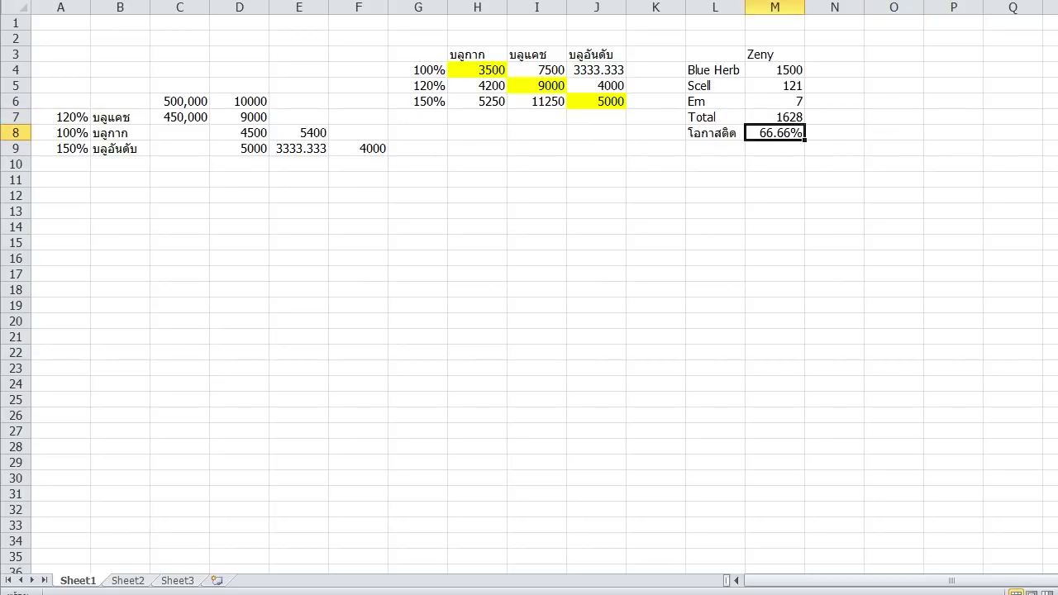
- Calculate the cost adjusted for the success rate in M9 with the formula +M7/M8
{"action": "key", "text": "Down"}
{"action": "type", "text": "+"}
{"action": "key", "text": "Up"}
{"action": "key", "text": "Up"}
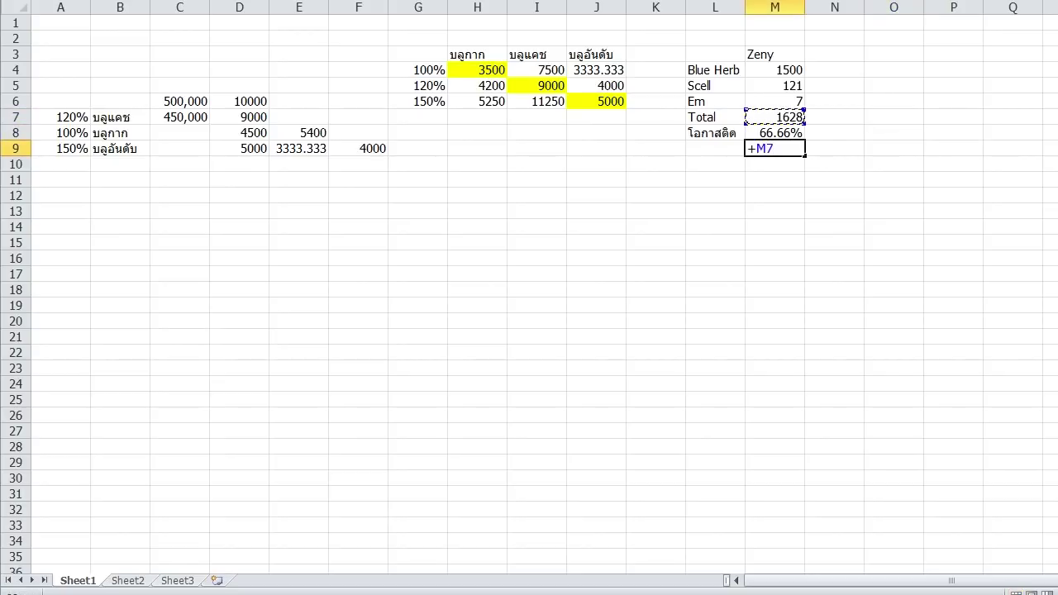
{"action": "type", "text": "/"}
{"action": "key", "text": "Up"}
{"action": "key", "text": "Return"}
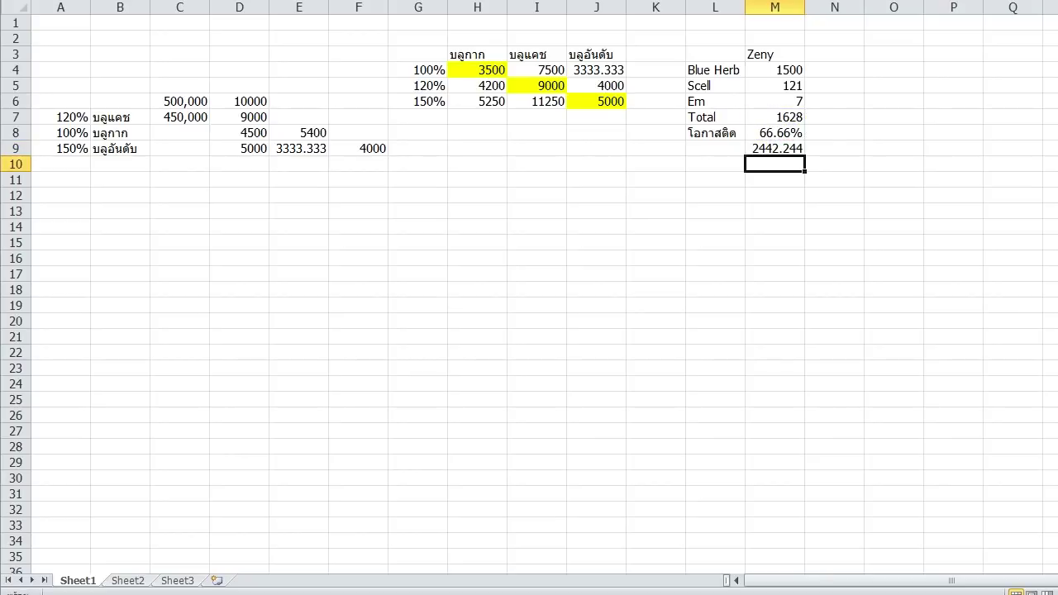
- Start an example calculation by entering 1000 in K10 and moving it to J12
{"action": "key", "text": "Left"}
{"action": "key", "text": "Left"}
{"action": "type", "text": "100"}
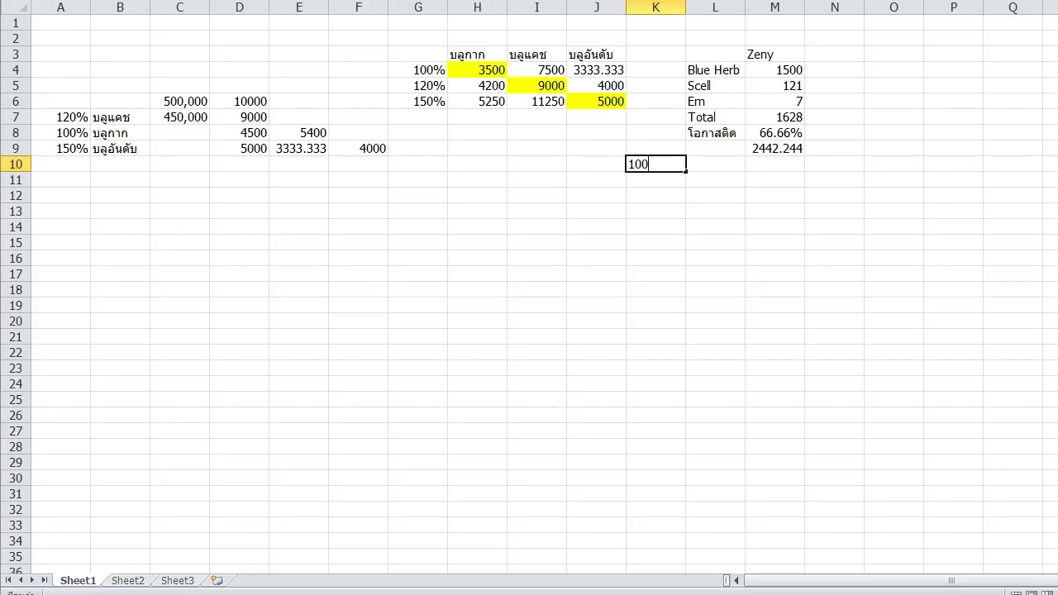
{"action": "type", "text": "0"}
{"action": "key", "text": "Return"}
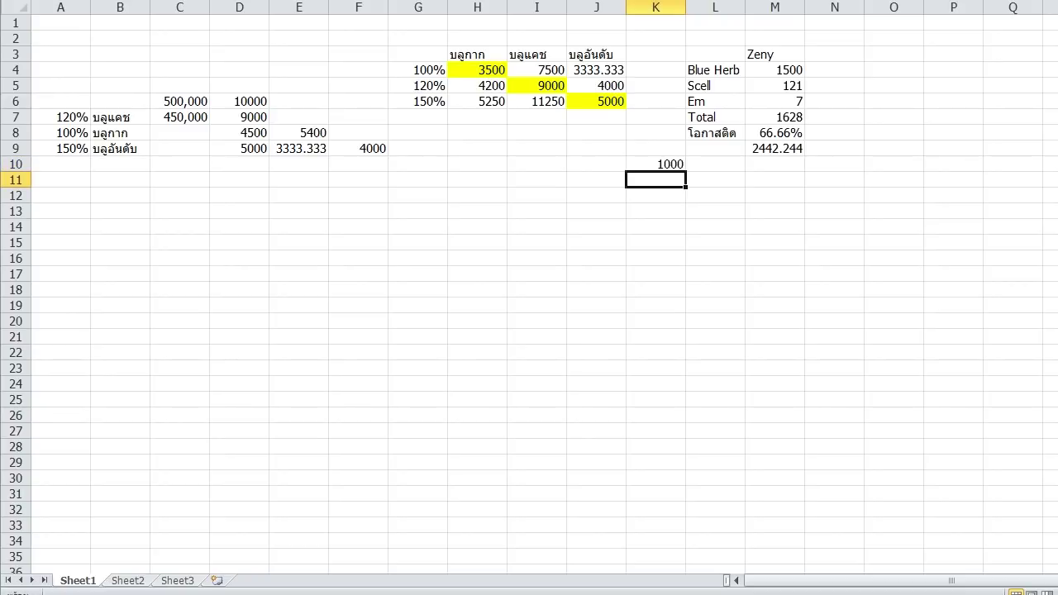
{"action": "key", "text": "Up"}
{"action": "key", "text": "ctrl+x"}
{"action": "key", "text": "Left"}
{"action": "key", "text": "Down"}
{"action": "key", "text": "Down"}
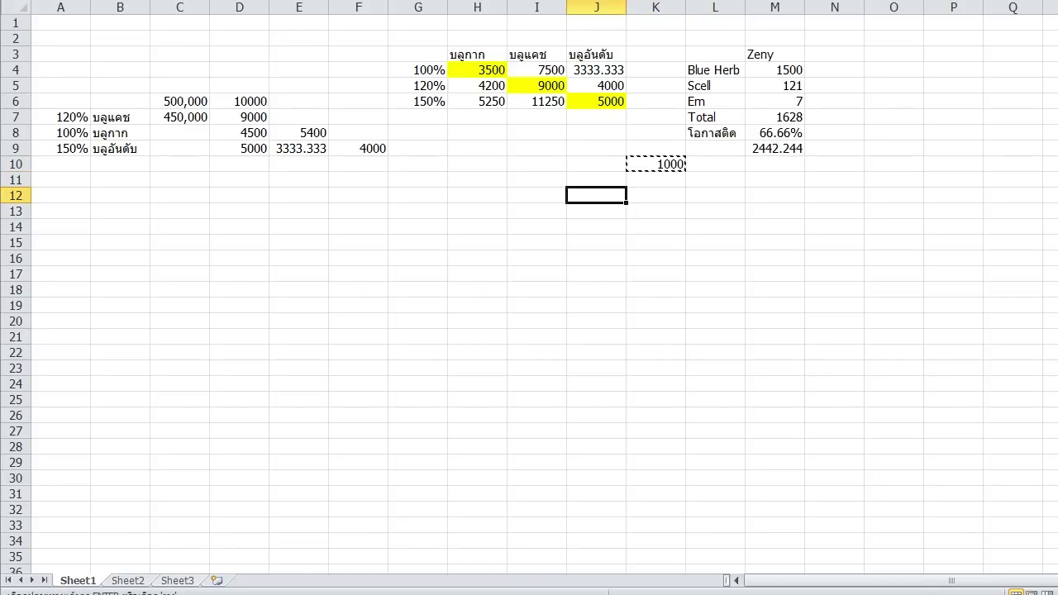
{"action": "key", "text": "ctrl+v"}
- Try to enter an 80% rate in K12 beside the example value of 1000
{"action": "key", "text": "Right"}
{"action": "type", "text": "๘๐๘"}
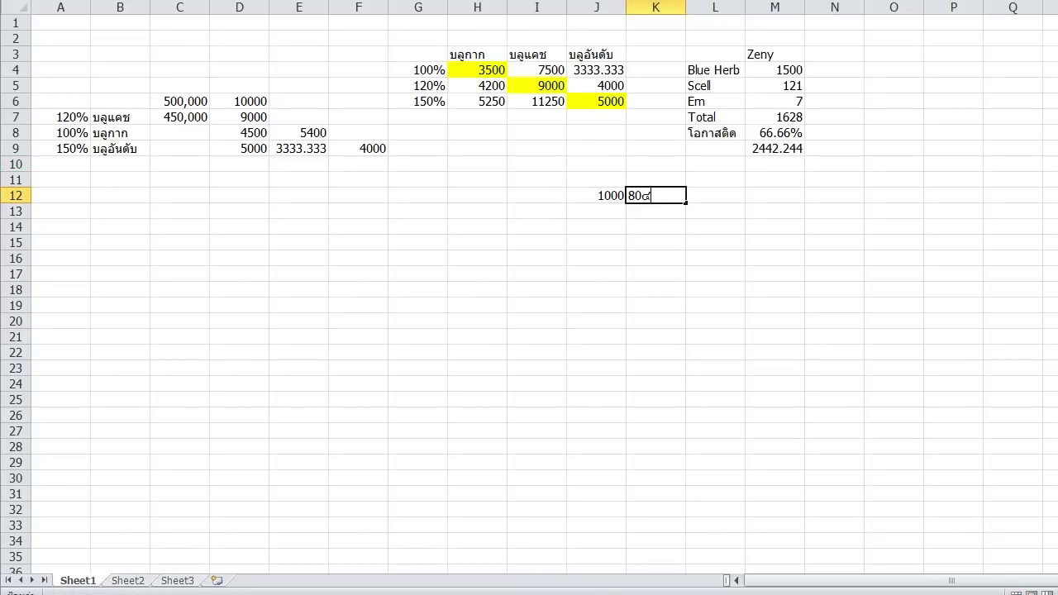
{"action": "key", "text": "Return"}
- Copy the percentage cell M8 into K12, replacing the mistyped entry there
{"action": "key", "text": "Up"}
{"action": "key", "text": "Right"}
{"action": "key", "text": "Right"}
{"action": "key", "text": "Up"}
{"action": "key", "text": "Up"}
{"action": "key", "text": "Up"}
{"action": "key", "text": "Up"}
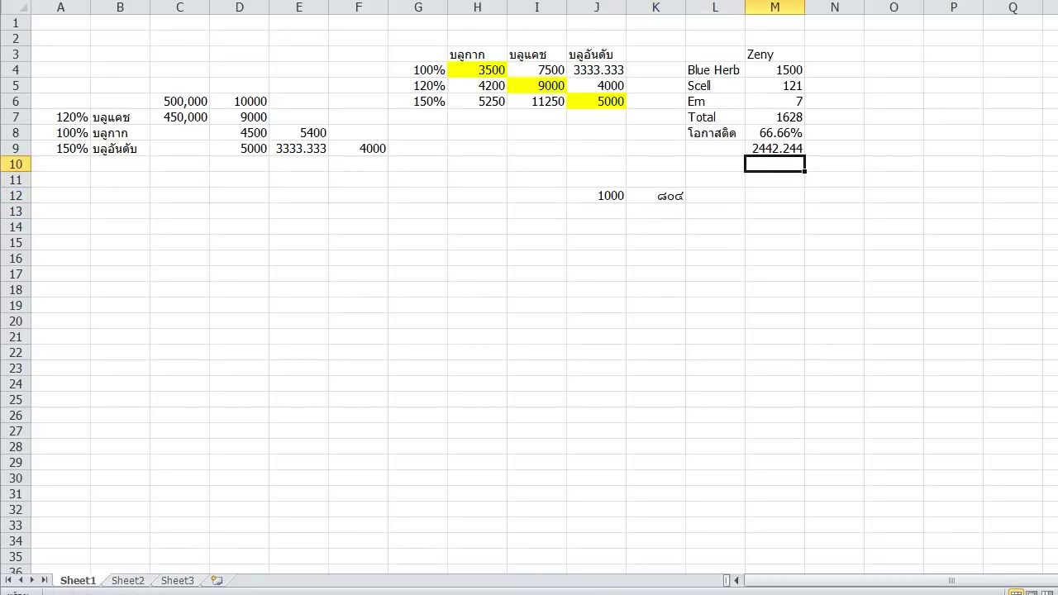
{"action": "key", "text": "ctrl+c"}
{"action": "key", "text": "Left"}
{"action": "key", "text": "Down"}
{"action": "key", "text": "Down"}
{"action": "key", "text": "Down"}
{"action": "key", "text": "Down"}
{"action": "key", "text": "Left"}
{"action": "key", "text": "ctrl+v"}
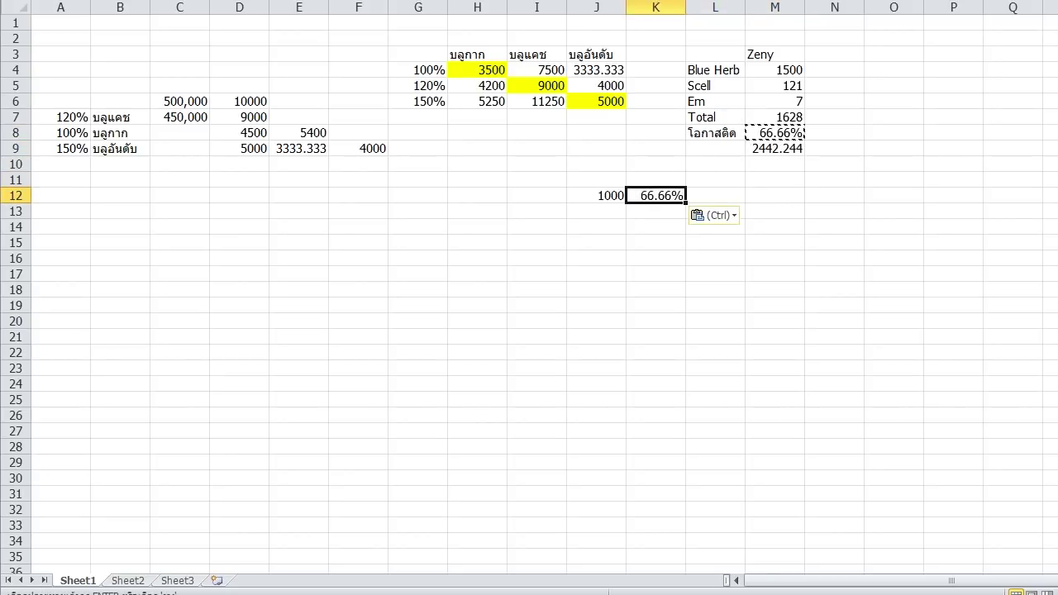
- Replace the copied rate in K12 with 80%
{"action": "key", "text": "Escape"}
{"action": "key", "text": "Delete"}
{"action": "type", "text": "80"}
{"action": "key", "text": "Return"}
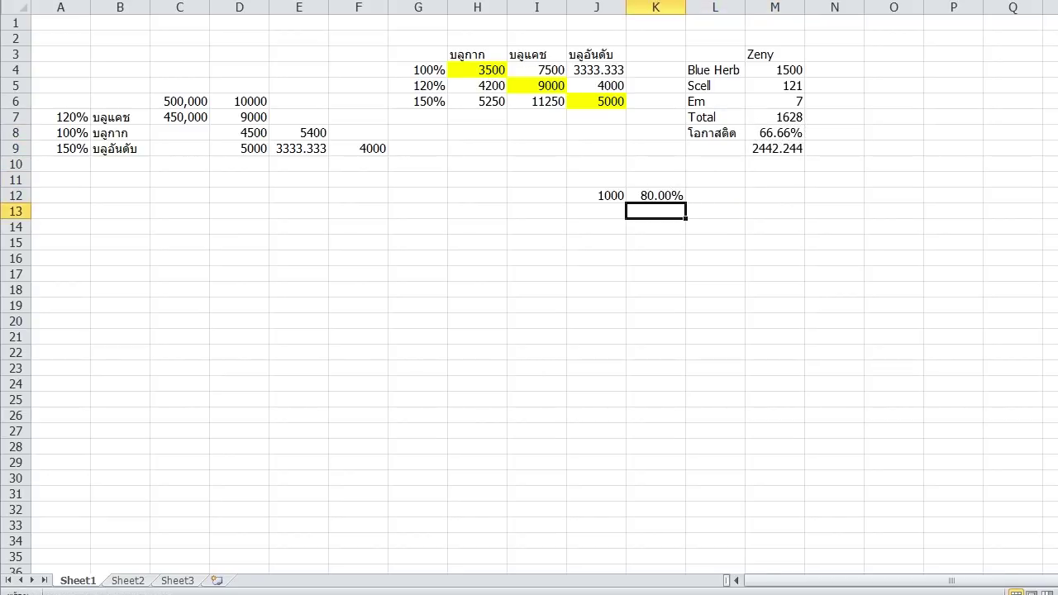
{"action": "key", "text": "Up"}
{"action": "key", "text": "Left"}
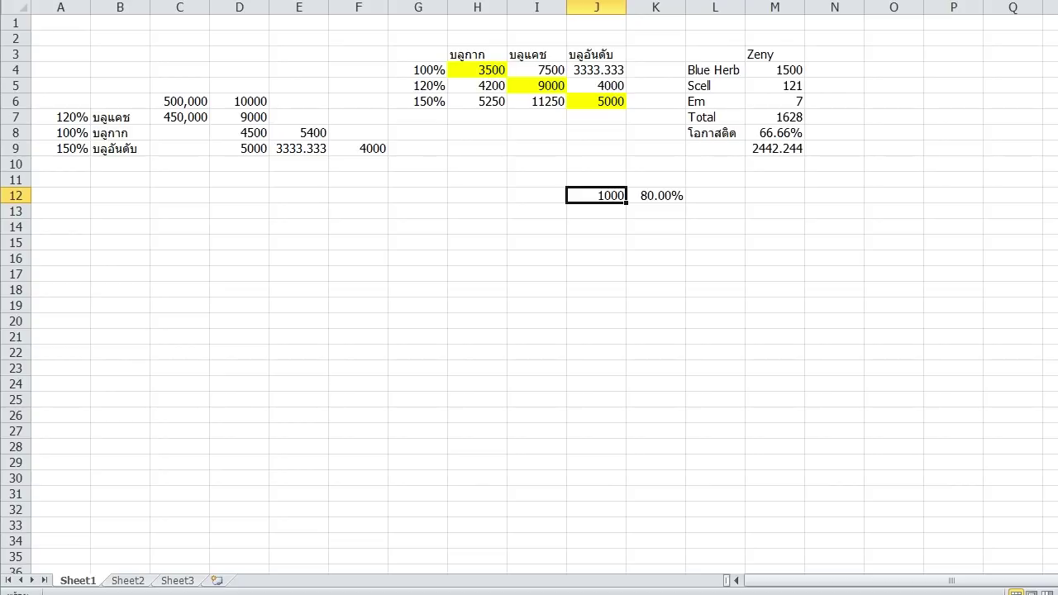
{"action": "key", "text": "Right"}
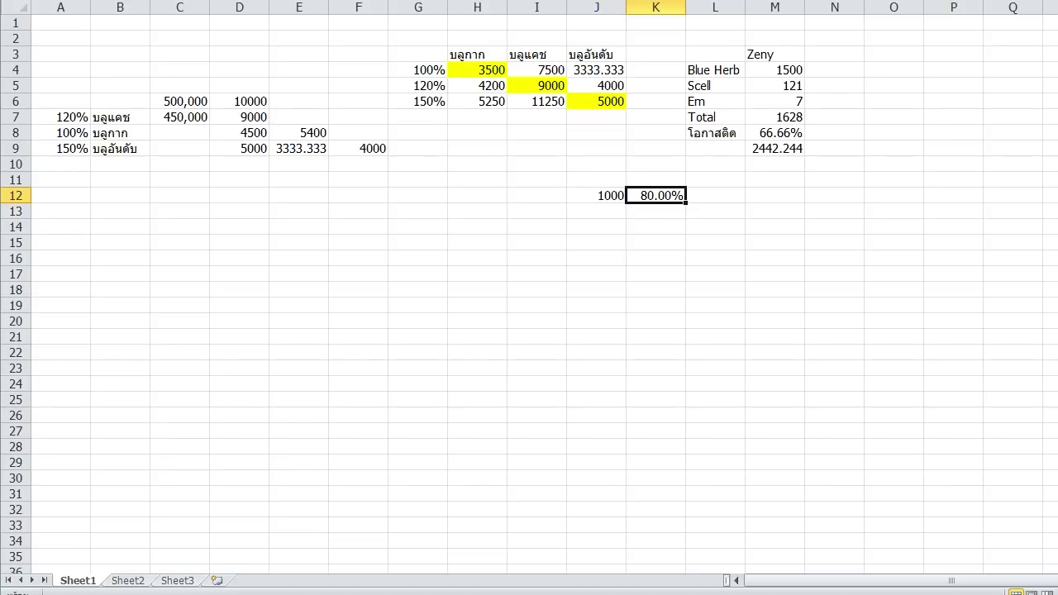
{"action": "key", "text": "Left"}
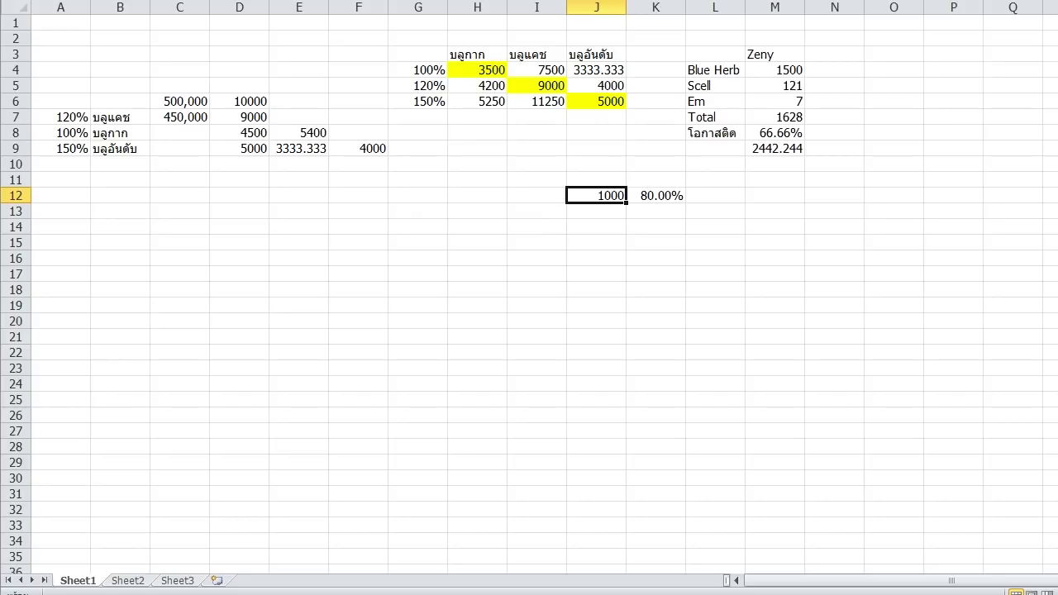
{"action": "key", "text": "Right"}
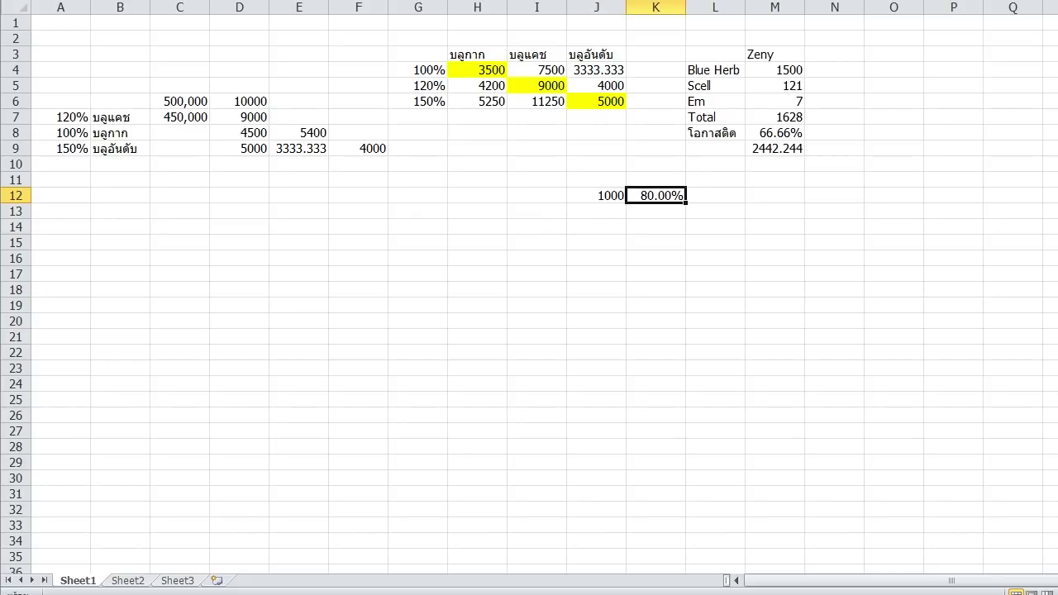
- Set the example success rate in K12 to 50%
{"action": "type", "text": "50"}
{"action": "key", "text": "Return"}
{"action": "key", "text": "Up"}
{"action": "key", "text": "Left"}
{"action": "key", "text": "Right"}
{"action": "key", "text": "Left"}
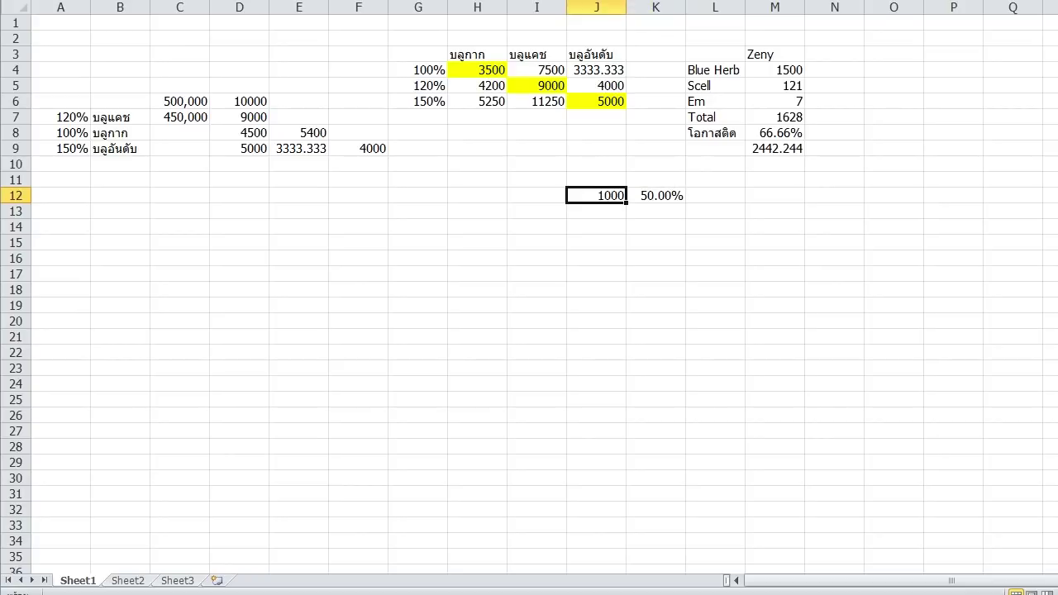
{"action": "key", "text": "Right"}
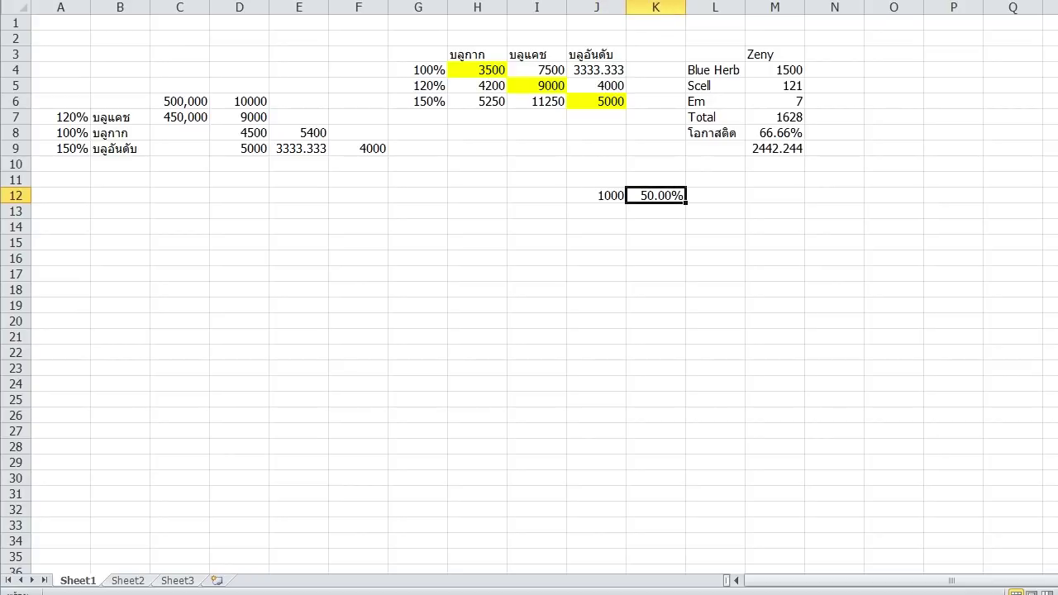
- Enter 2000 in L12 as the example's resulting cost
{"action": "key", "text": "Right"}
{"action": "type", "text": "2000"}
{"action": "key", "text": "Return"}
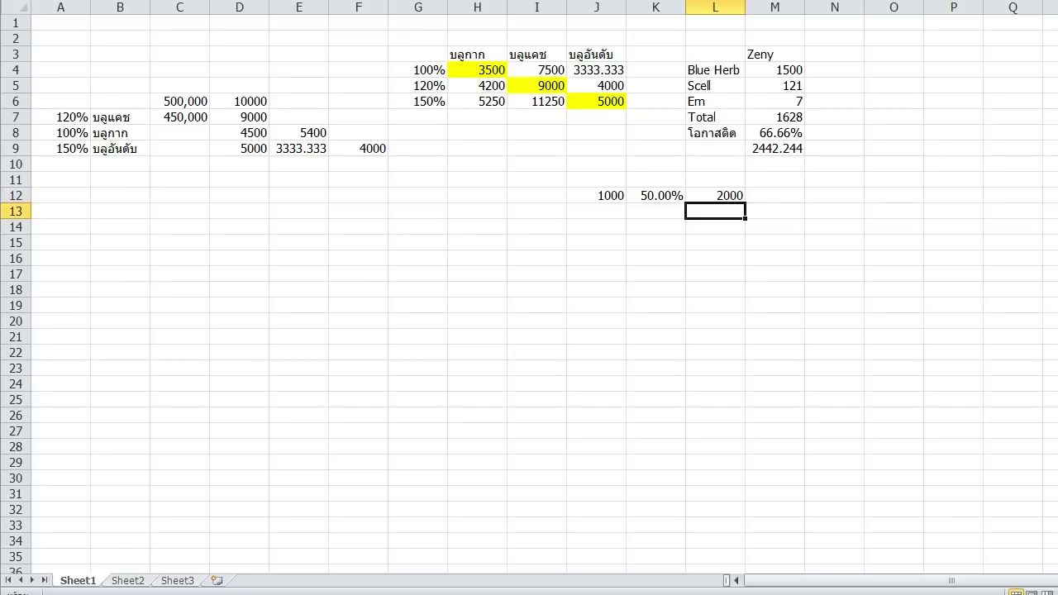
{"action": "key", "text": "Left"}
{"action": "key", "text": "Up"}
{"action": "key", "text": "Right"}
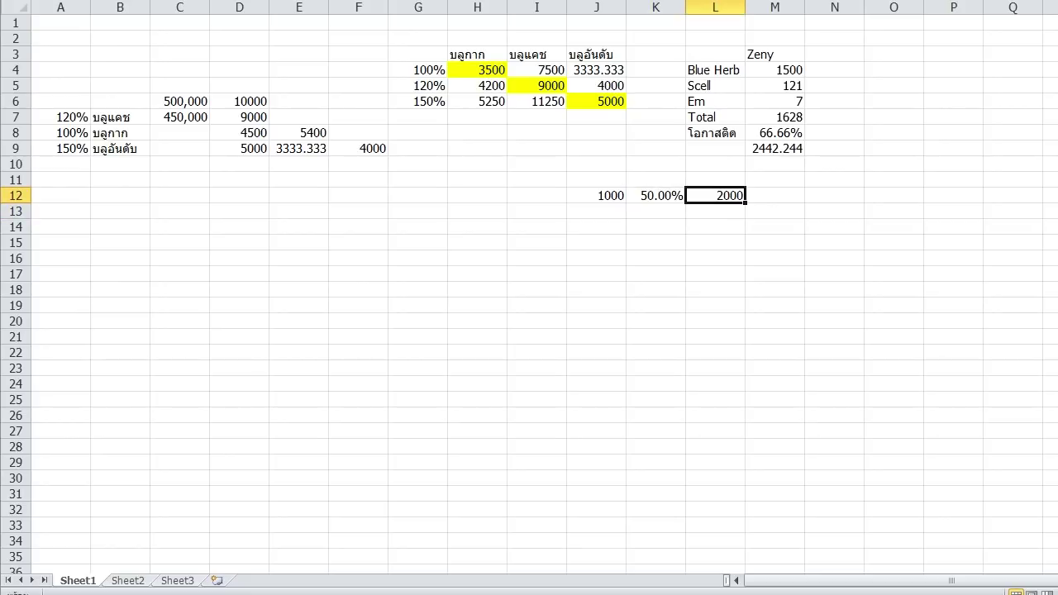
- Replace the value in L12 with the formula +J12/K12
{"action": "type", "text": "+"}
{"action": "key", "text": "Left"}
{"action": "key", "text": "Left"}
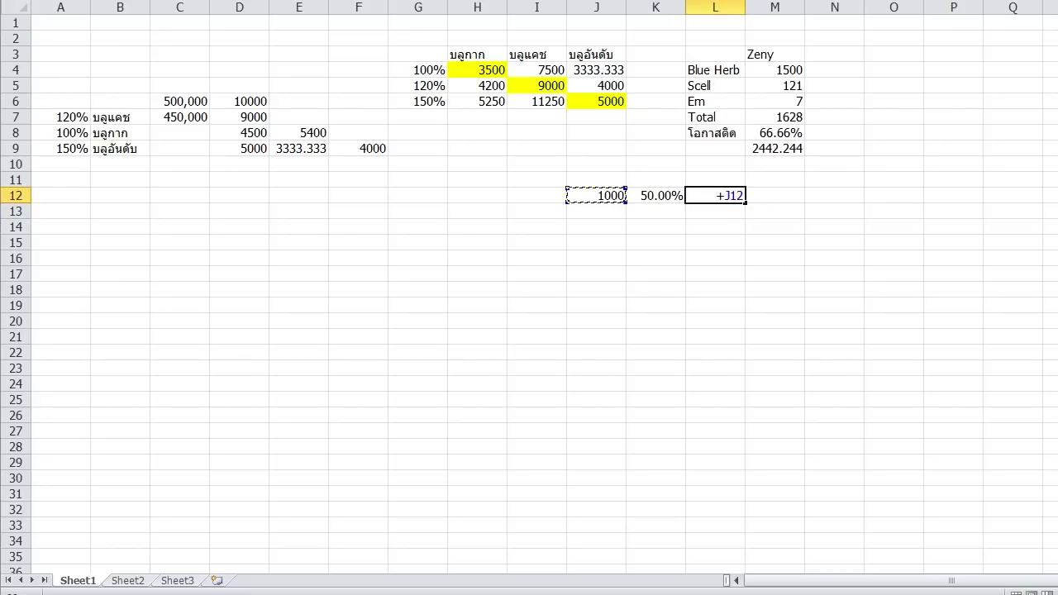
{"action": "type", "text": "/"}
{"action": "key", "text": "Left"}
{"action": "key", "text": "Return"}
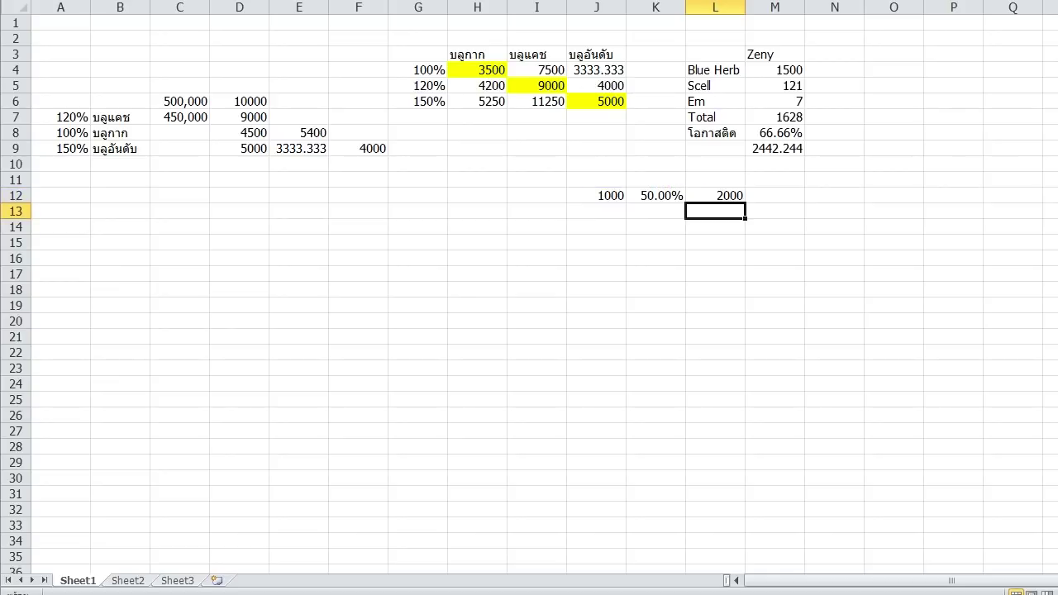
- Compare the example calculation in J12:L12 with the success rate and adjusted cost in M8:M9
{"action": "key", "text": "Up"}
{"action": "key", "text": "Up"}
{"action": "key", "text": "Up"}
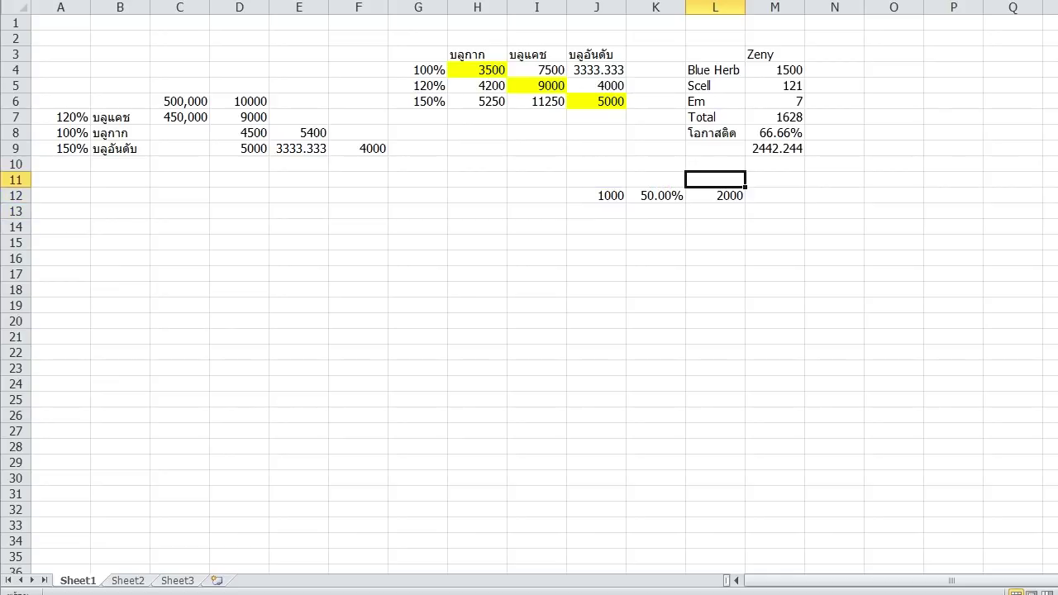
{"action": "key", "text": "Down"}
{"action": "key", "text": "Down"}
{"action": "key", "text": "Left"}
{"action": "key", "text": "Left"}
{"action": "key", "text": "Down"}
{"action": "key", "text": "Right"}
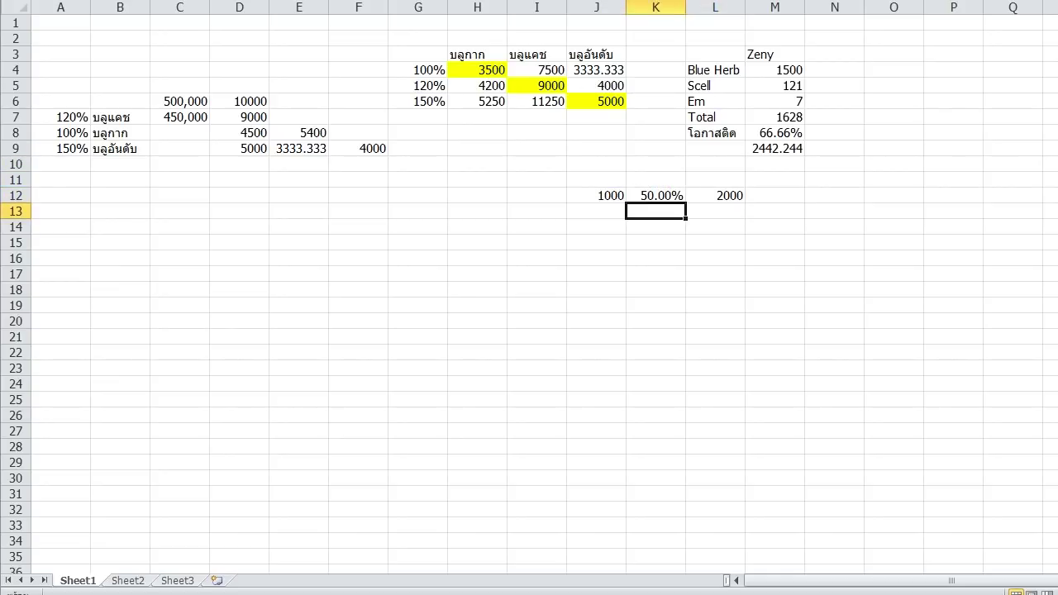
{"action": "key", "text": "Up"}
{"action": "key", "text": "Right"}
{"action": "key", "text": "Right"}
{"action": "key", "text": "Right"}
{"action": "key", "text": "Up"}
{"action": "key", "text": "Up"}
{"action": "key", "text": "Up"}
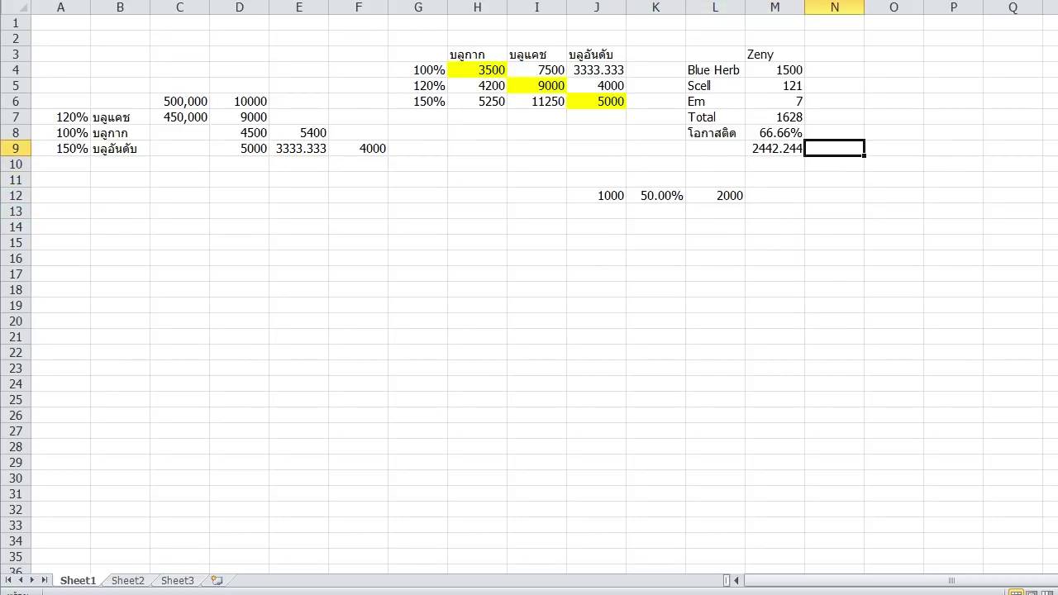
{"action": "key", "text": "Left"}
{"action": "key", "text": "Up"}
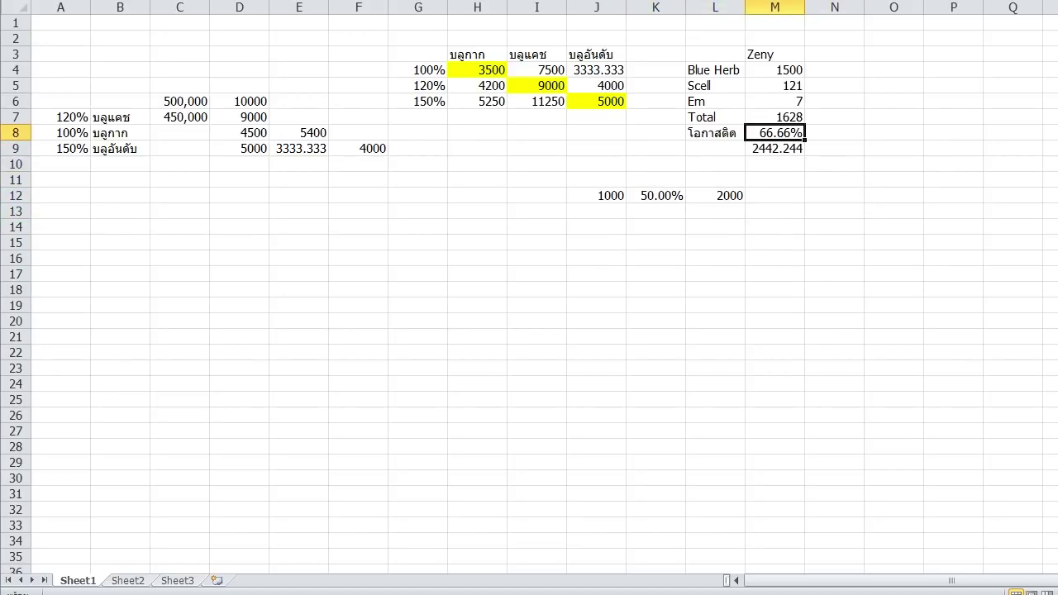
{"action": "key", "text": "Down"}
{"action": "key", "text": "Down"}
{"action": "key", "text": "Down"}
{"action": "key", "text": "Left"}
{"action": "key", "text": "Down"}
{"action": "key", "text": "Up"}
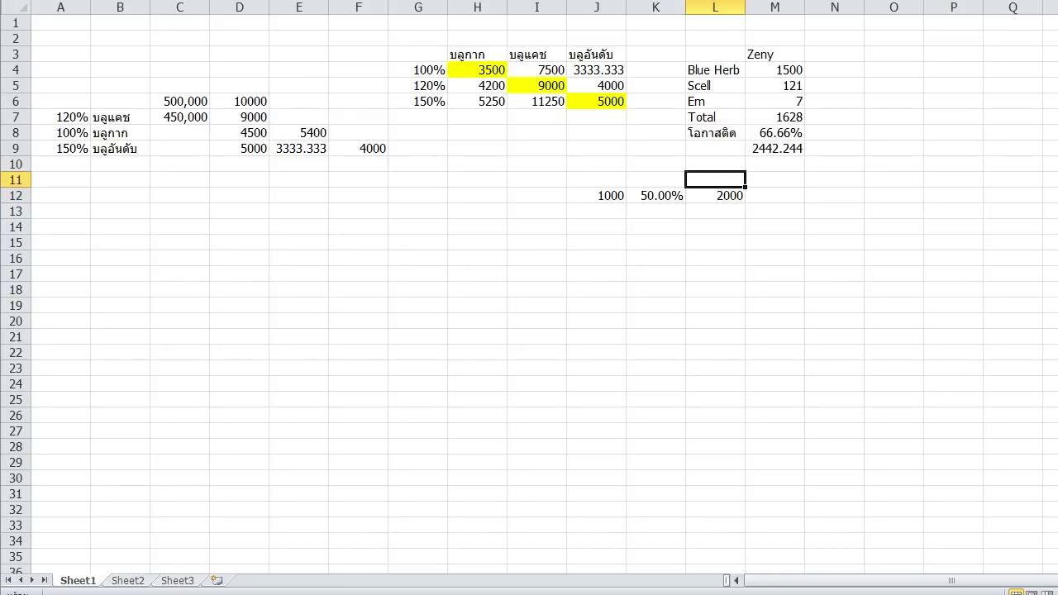
- Compare the total ingredient cost, success rate and adjusted cost in M7:M9
{"action": "key", "text": "Up"}
{"action": "key", "text": "Up"}
{"action": "key", "text": "Right"}
{"action": "key", "text": "Up"}
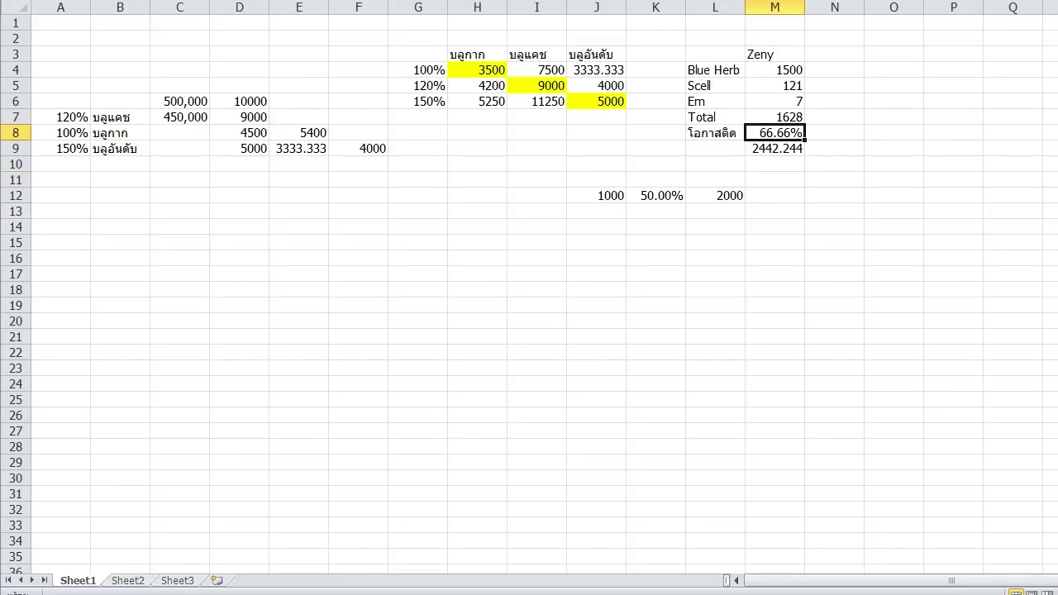
{"action": "key", "text": "Down"}
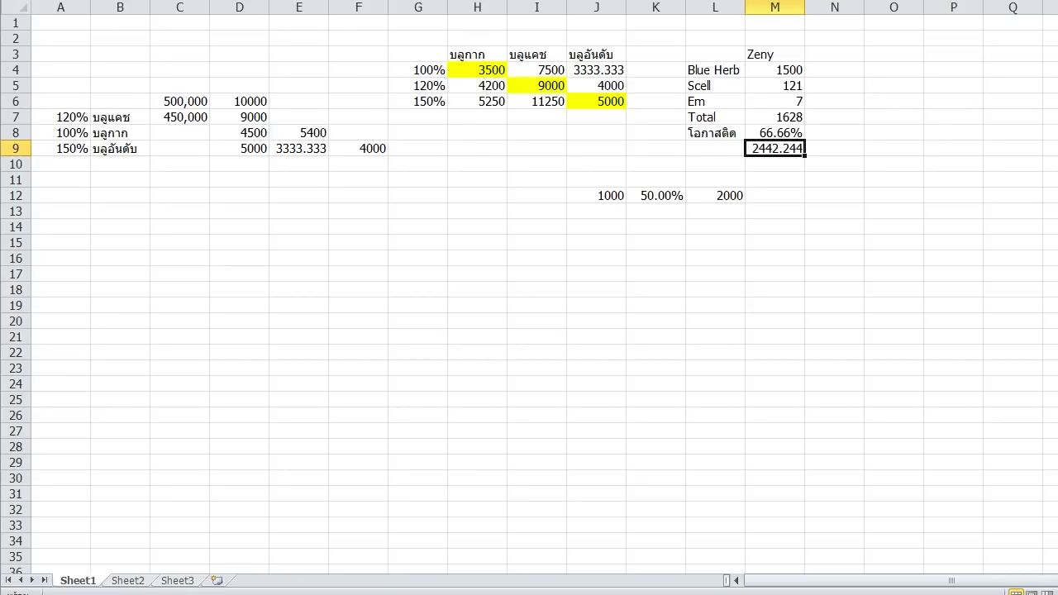
{"action": "key", "text": "Up"}
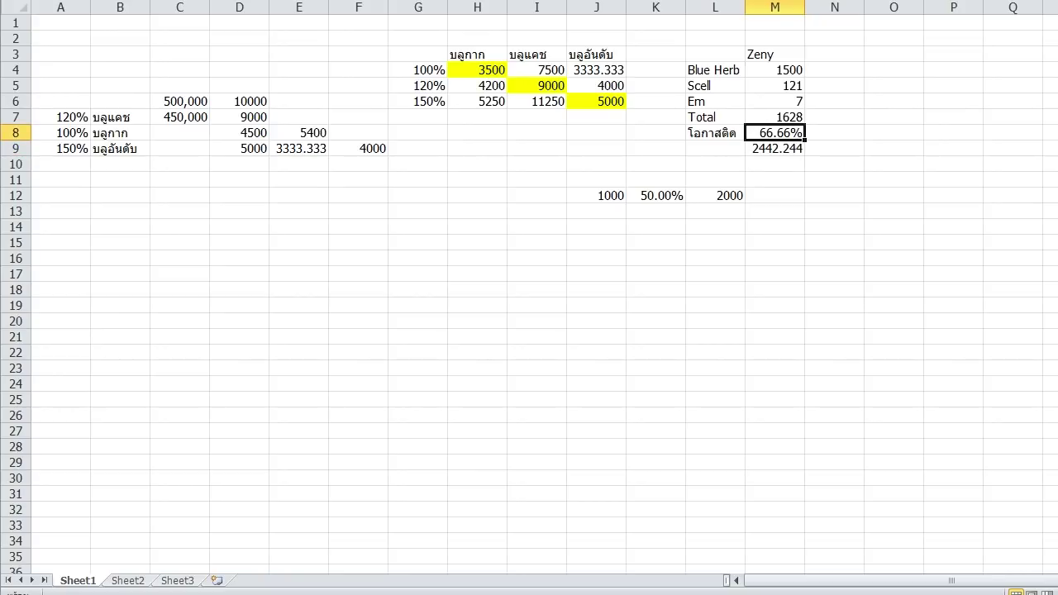
{"action": "key", "text": "Down"}
{"action": "key", "text": "Up"}
{"action": "key", "text": "Up"}
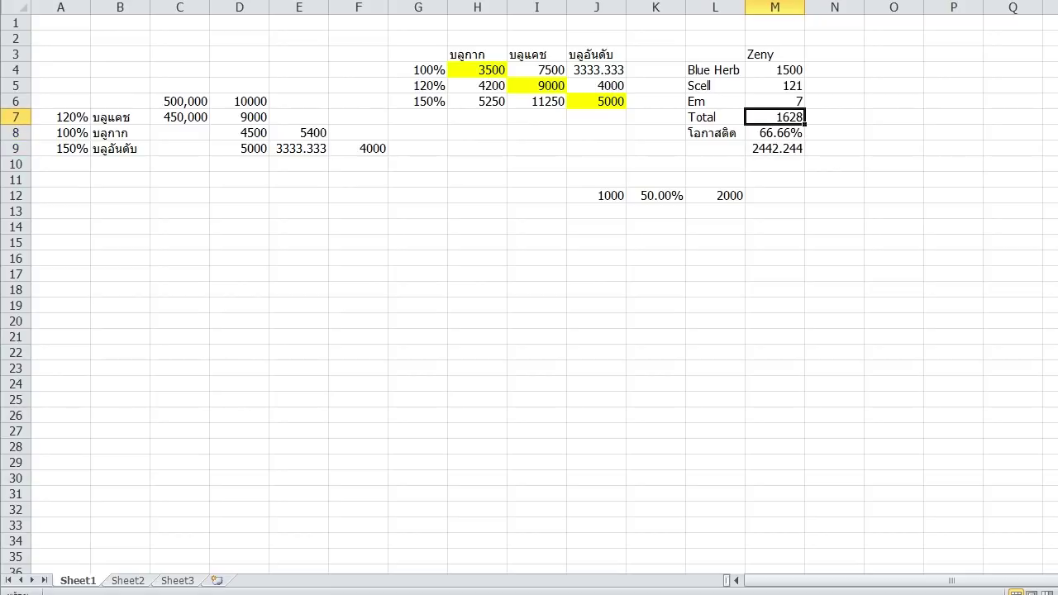
{"action": "key", "text": "Down"}
{"action": "key", "text": "Down"}
{"action": "key", "text": "Right"}
{"action": "type", "text": "+"}
{"action": "key", "text": "Up"}
{"action": "key", "text": "Up"}
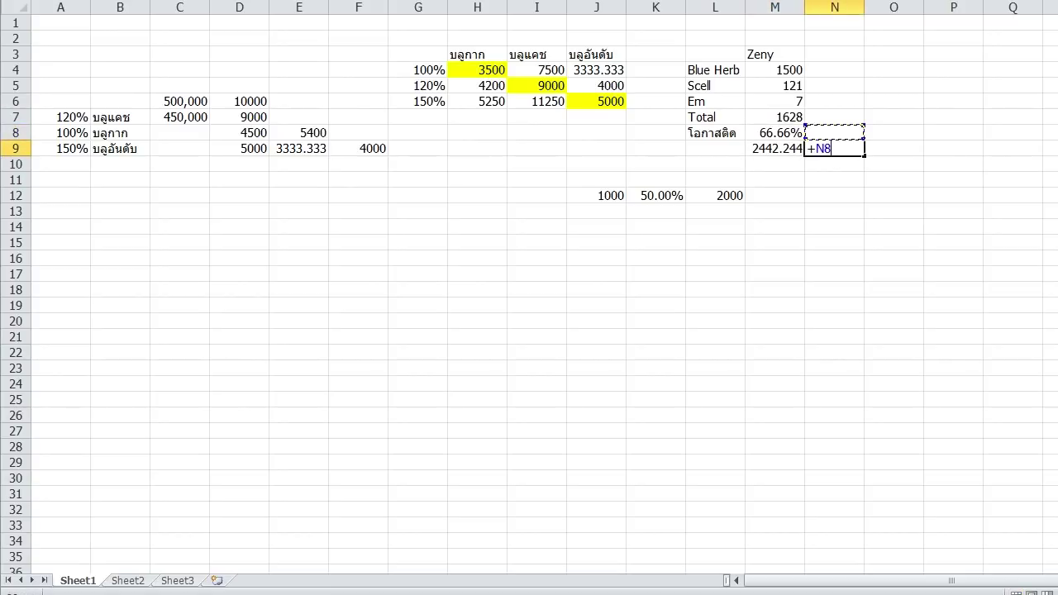
{"action": "type", "text": "*1.5"}
{"action": "key", "text": "Return"}
{"action": "key", "text": "Up"}
{"action": "key", "text": "Delete"}
{"action": "key", "text": "Left"}
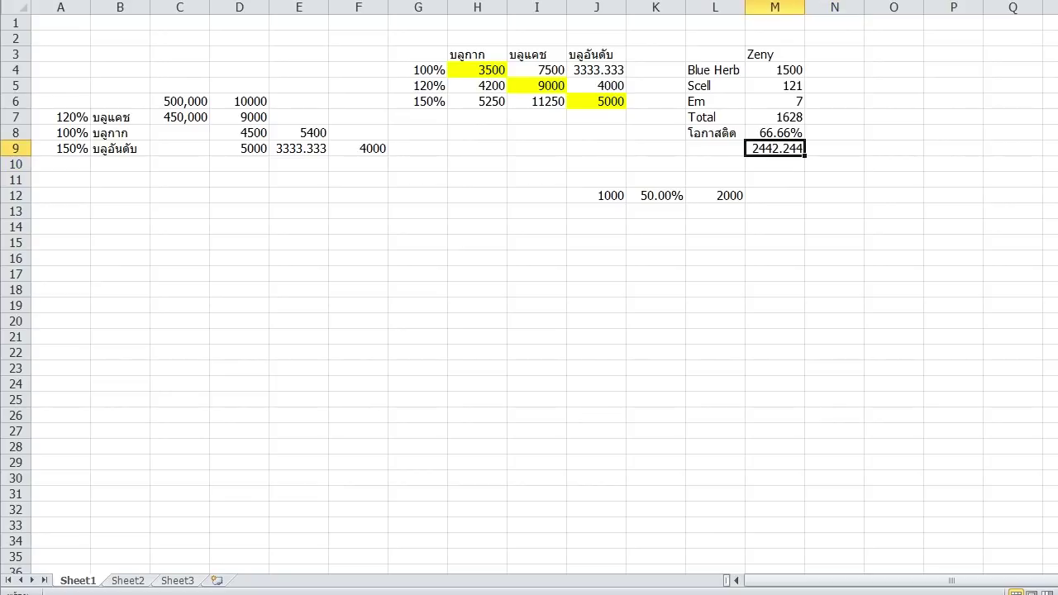
- Enter 2500 in N9 beside the adjusted cost and move it to D10 under the other potion prices
{"action": "key", "text": "Right"}
{"action": "type", "text": "2500"}
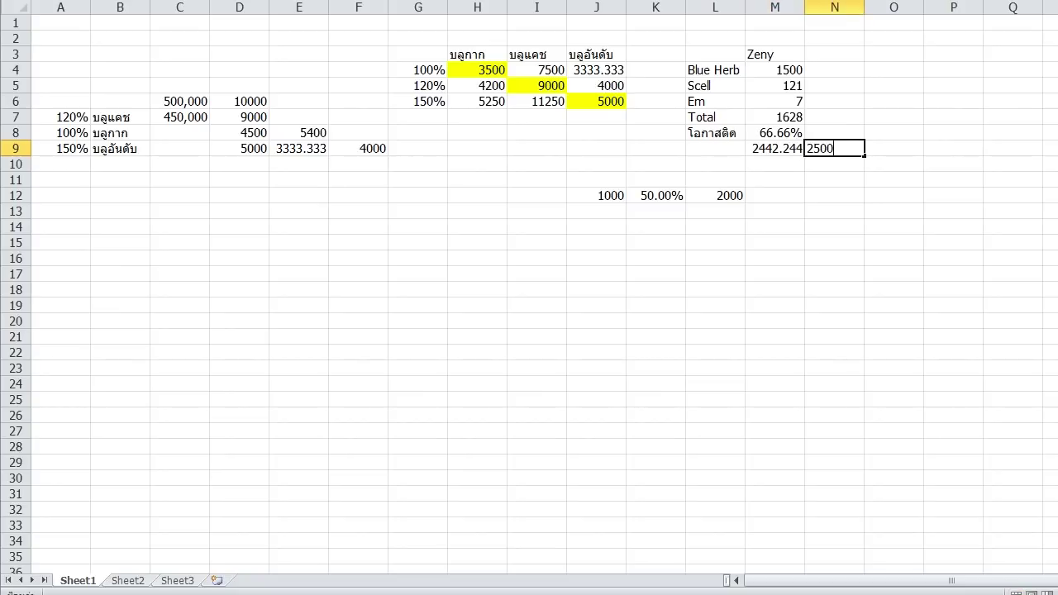
{"action": "key", "text": "Return"}
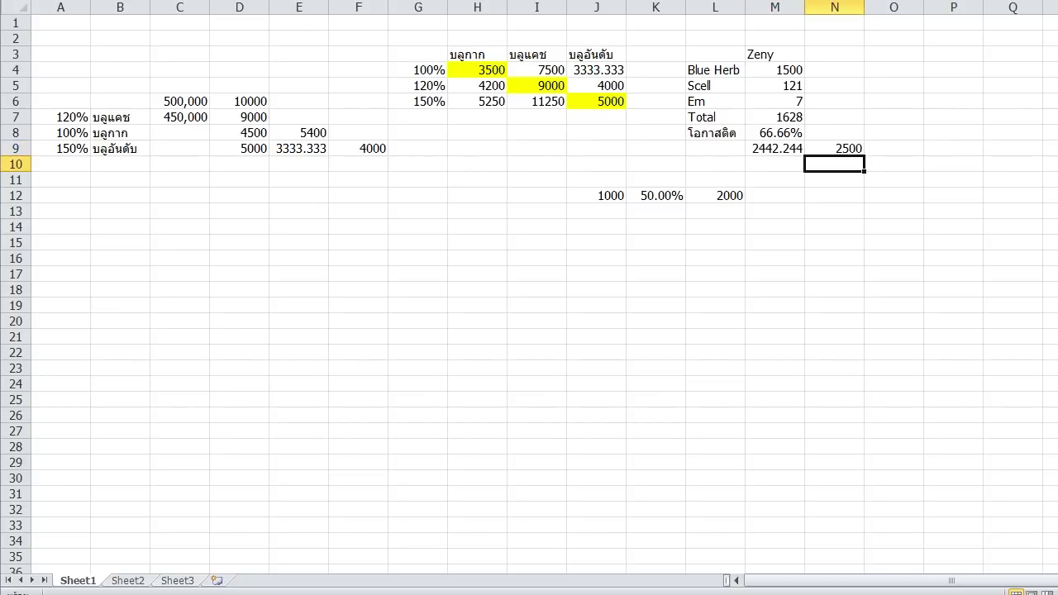
{"action": "left_click", "coordinate": [834, 149]}
{"action": "key", "text": "ctrl+c"}
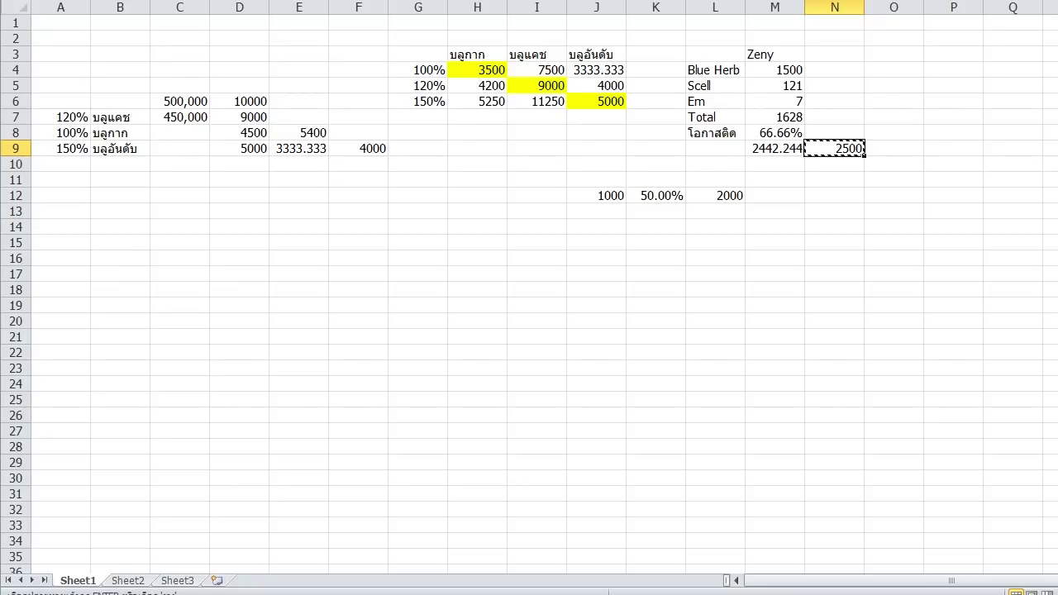
{"action": "left_click", "coordinate": [358, 133]}
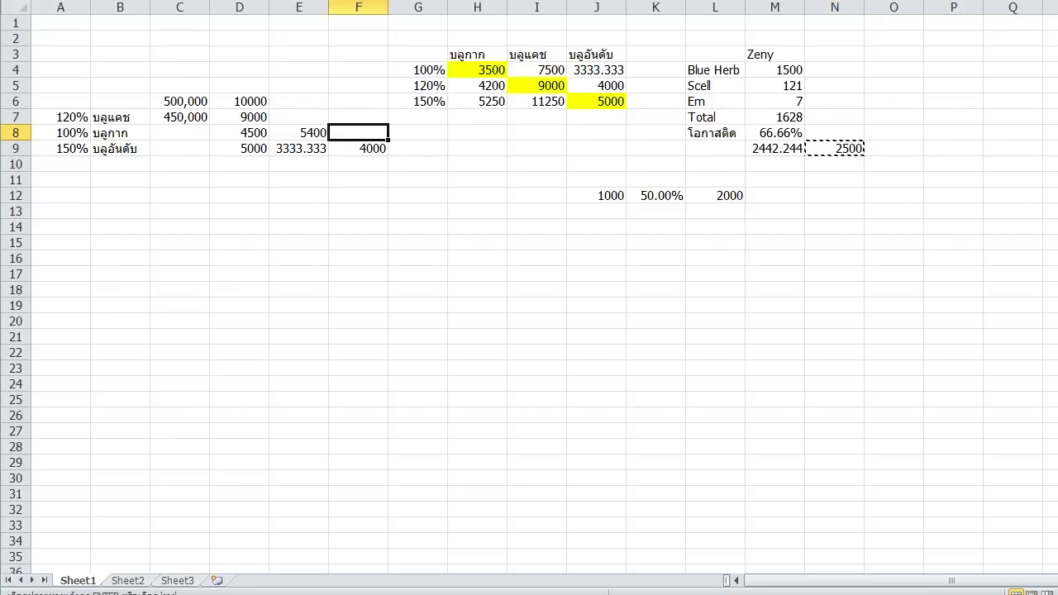
{"action": "left_click", "coordinate": [240, 164]}
{"action": "key", "text": "ctrl+v"}
- Label the 2500 price row in B10 as บลูทำเอง
{"action": "left_click", "coordinate": [120, 165]}
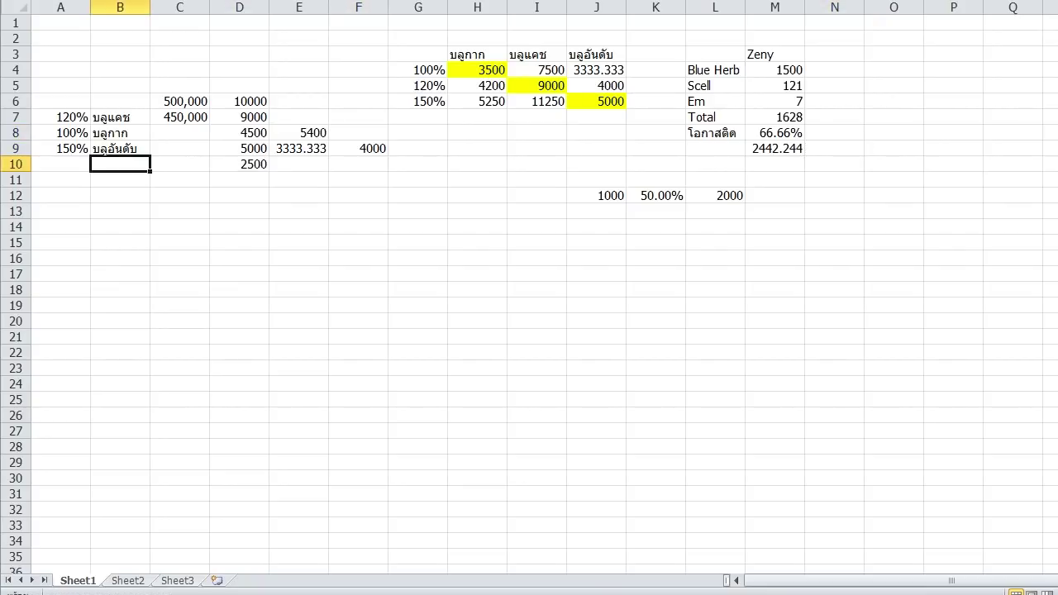
{"action": "type", "text": "บลูอัน"}
{"action": "key", "text": "BackSpace"}
{"action": "key", "text": "BackSpace"}
{"action": "key", "text": "BackSpace"}
{"action": "key", "text": "BackSpace"}
{"action": "type", "text": "ทำเอง"}
{"action": "key", "text": "Return"}
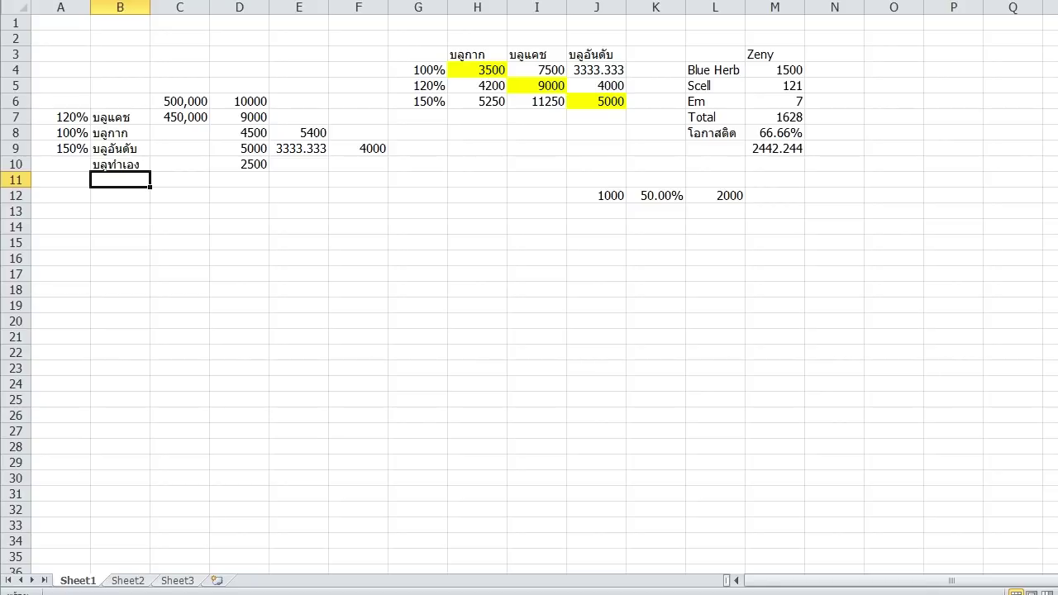
- Move the ingredient cost table from L3:M9 to N3:O9
{"action": "left_click_drag", "start_coordinate": [715, 54], "coordinate": [775, 148]}
{"action": "key", "text": "ctrl+c"}
{"action": "left_click", "coordinate": [834, 55]}
{"action": "key", "text": "ctrl+v"}
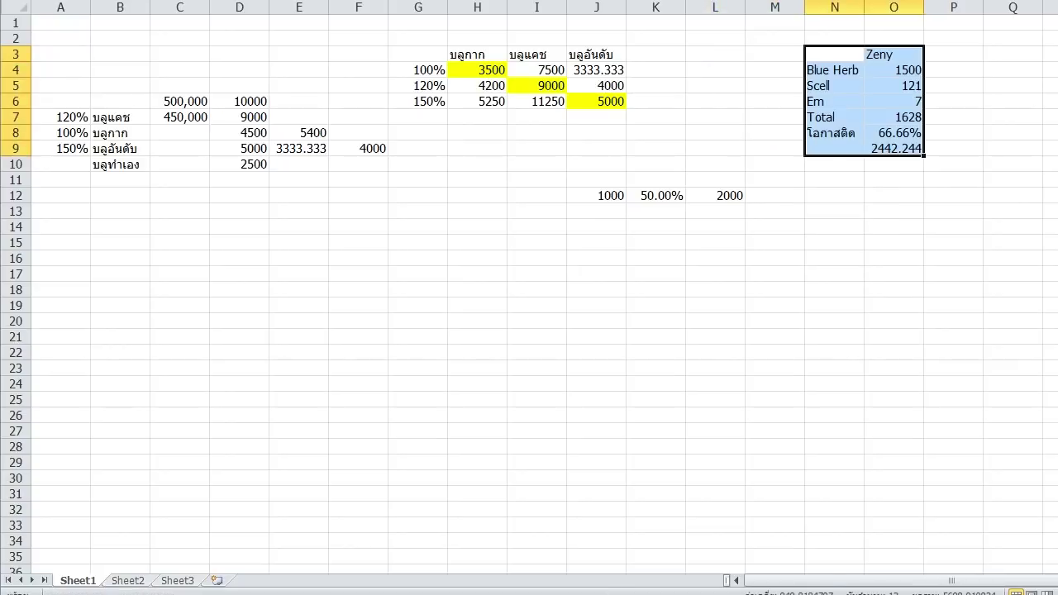
- Add a บลูทำเอง column to the comparison table in K3 with 2500 as its 100% price in K4
{"action": "left_click", "coordinate": [656, 55]}
{"action": "type", "text": "บ"}
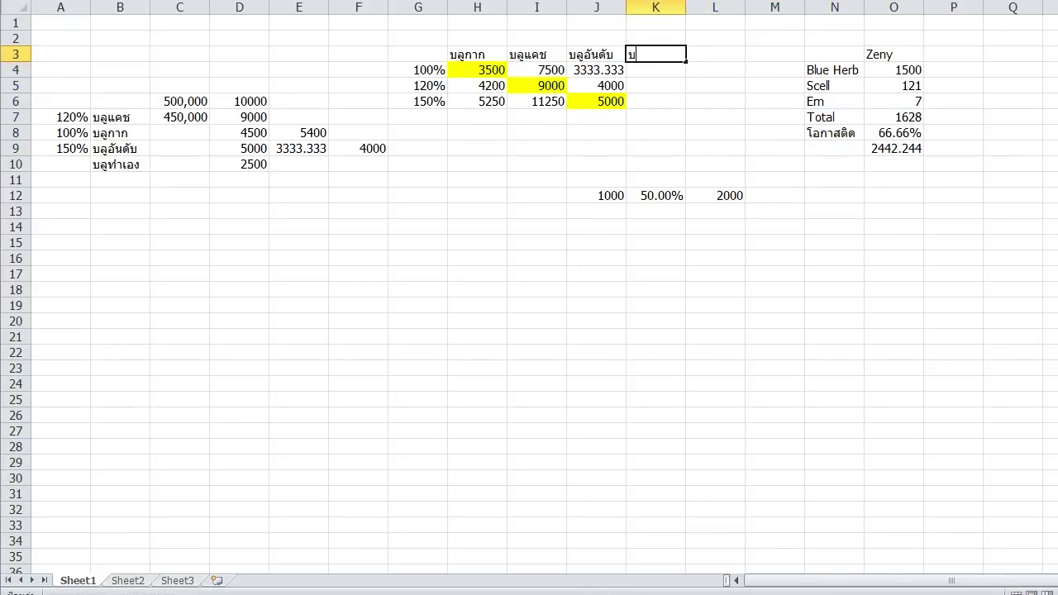
{"action": "type", "text": "ลูทำเอง"}
{"action": "key", "text": "Return"}
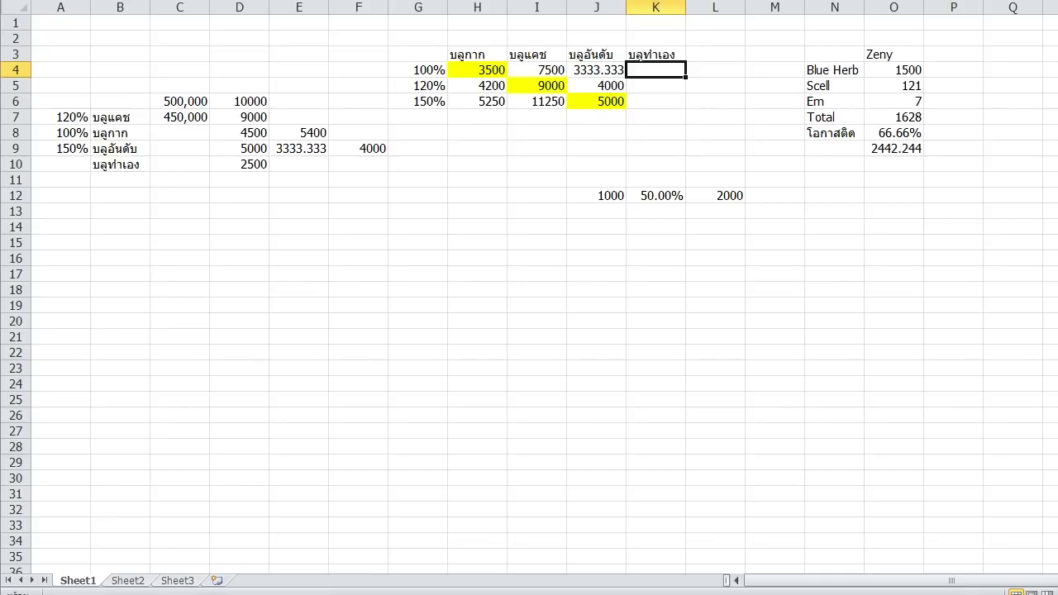
{"action": "type", "text": "2500"}
{"action": "key", "text": "Return"}
- Set the 100% price of บลูกาก in H4 to 4500
{"action": "key", "text": "Left"}
{"action": "key", "text": "Left"}
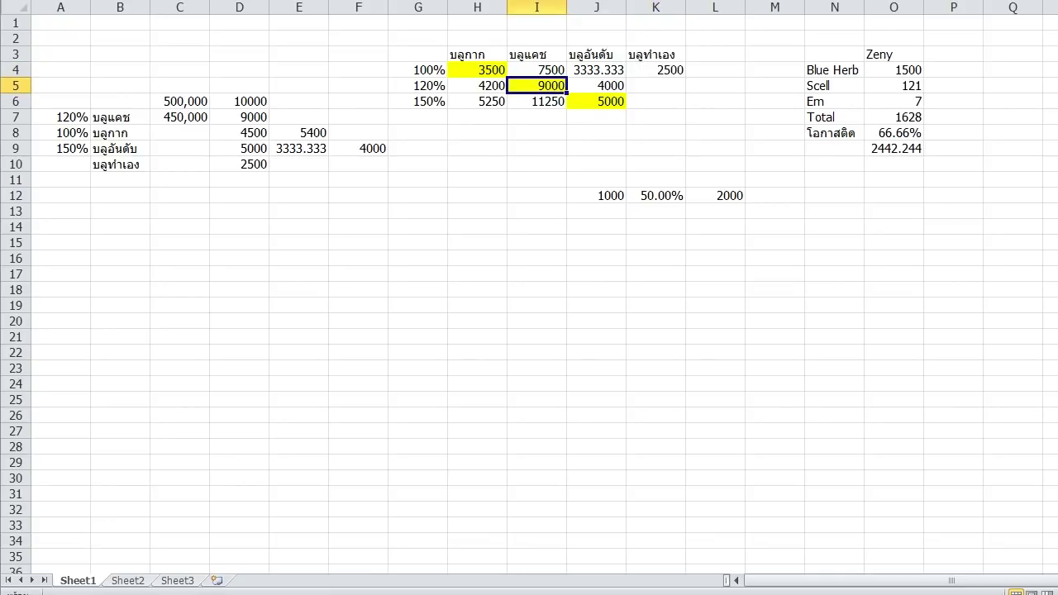
{"action": "key", "text": "Left"}
{"action": "key", "text": "Right"}
{"action": "key", "text": "Right"}
{"action": "key", "text": "Right"}
{"action": "key", "text": "Up"}
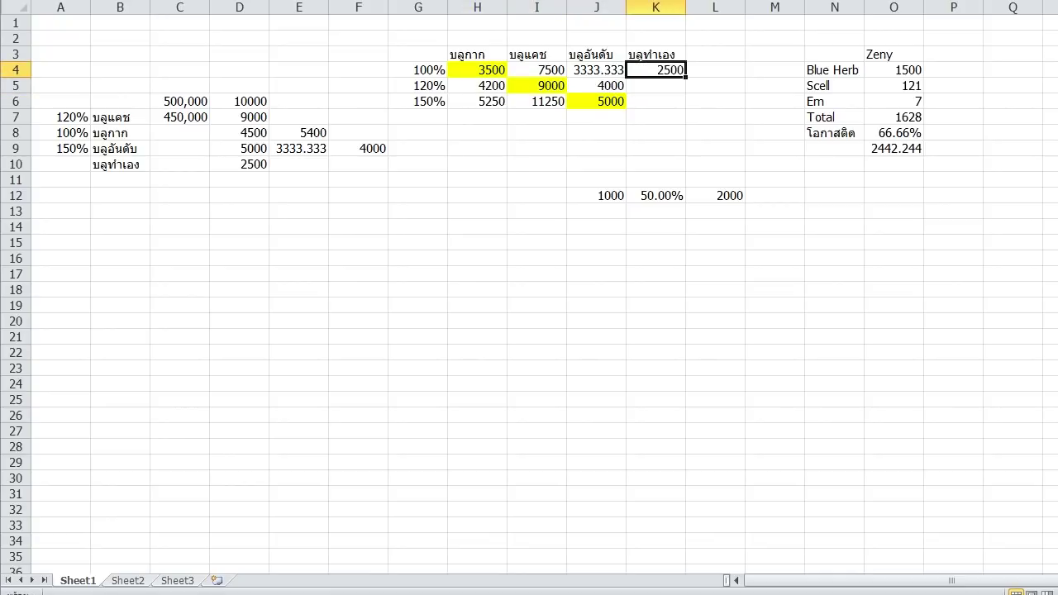
{"action": "key", "text": "Left"}
{"action": "key", "text": "Left"}
{"action": "key", "text": "Left"}
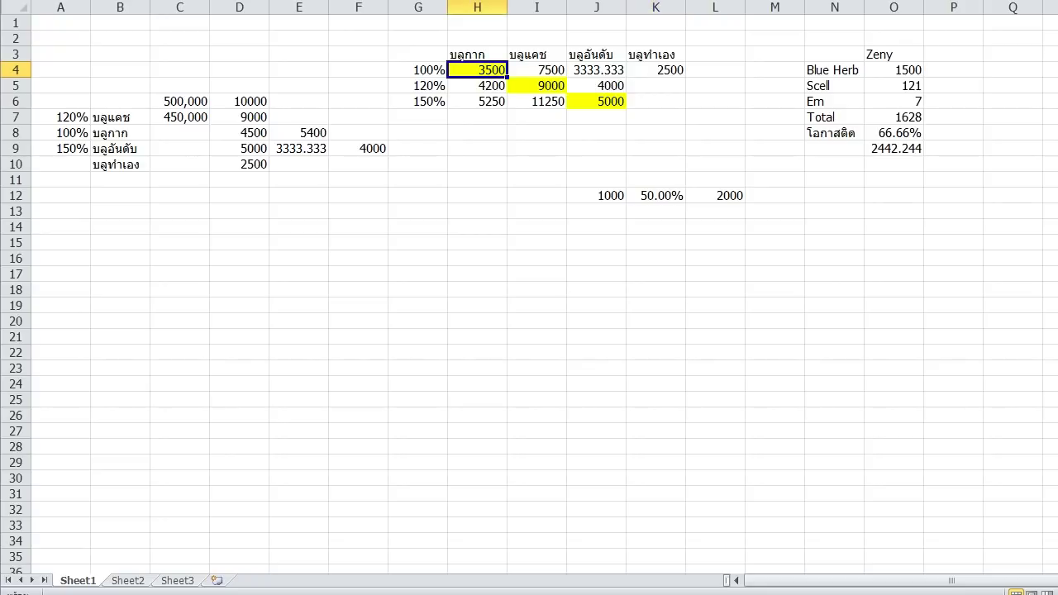
{"action": "type", "text": "4500"}
{"action": "key", "text": "Return"}
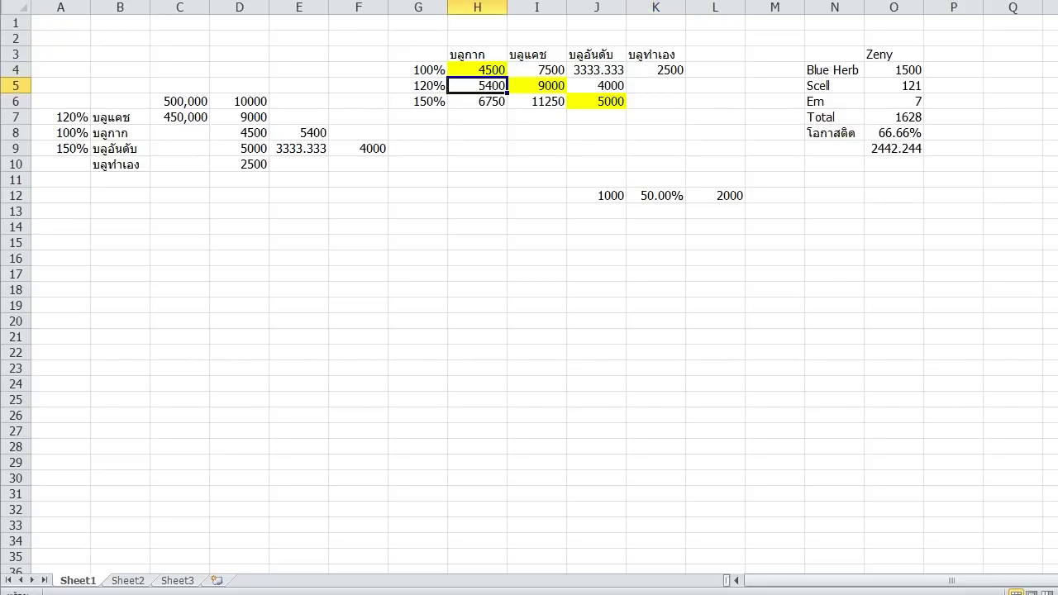
- Calculate the 120% price of บลูทำเอง in K5 with the formula +K4*G5
{"action": "left_click", "coordinate": [656, 70]}
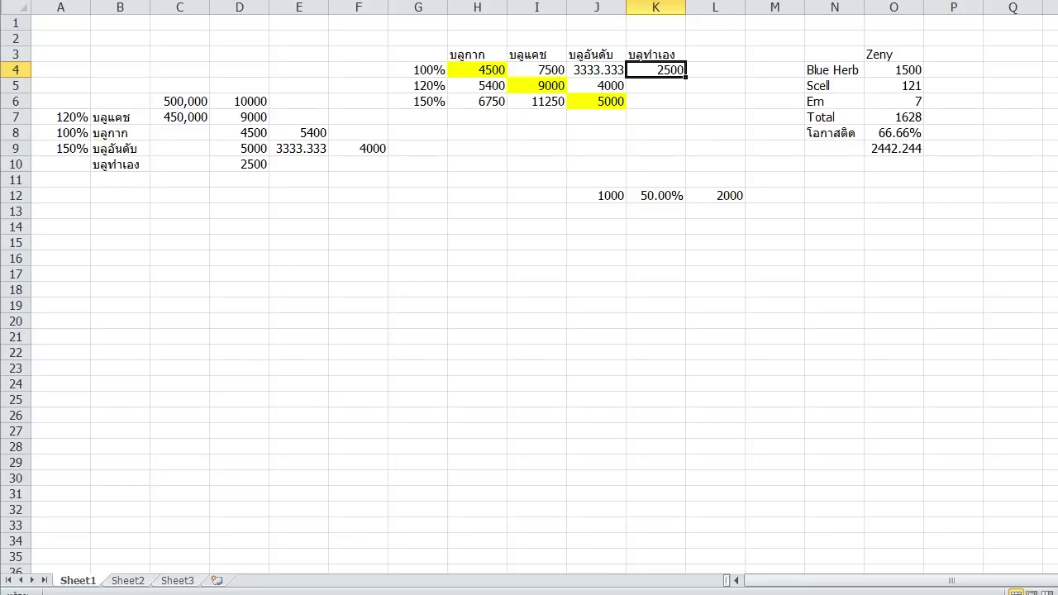
{"action": "key", "text": "Down"}
{"action": "type", "text": "+"}
{"action": "key", "text": "Up"}
{"action": "type", "text": "*"}
{"action": "left_click", "coordinate": [419, 85]}
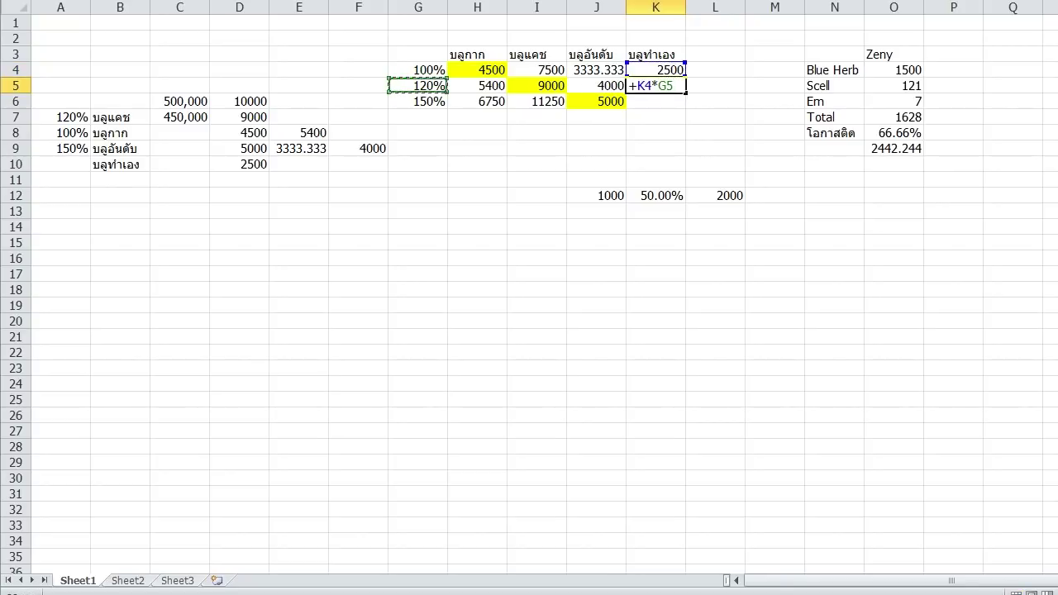
{"action": "key", "text": "Return"}
- Examine the formulas behind the 120% and 150% prices of บลูกาก in H5 and H6
{"action": "type", "text": "+"}
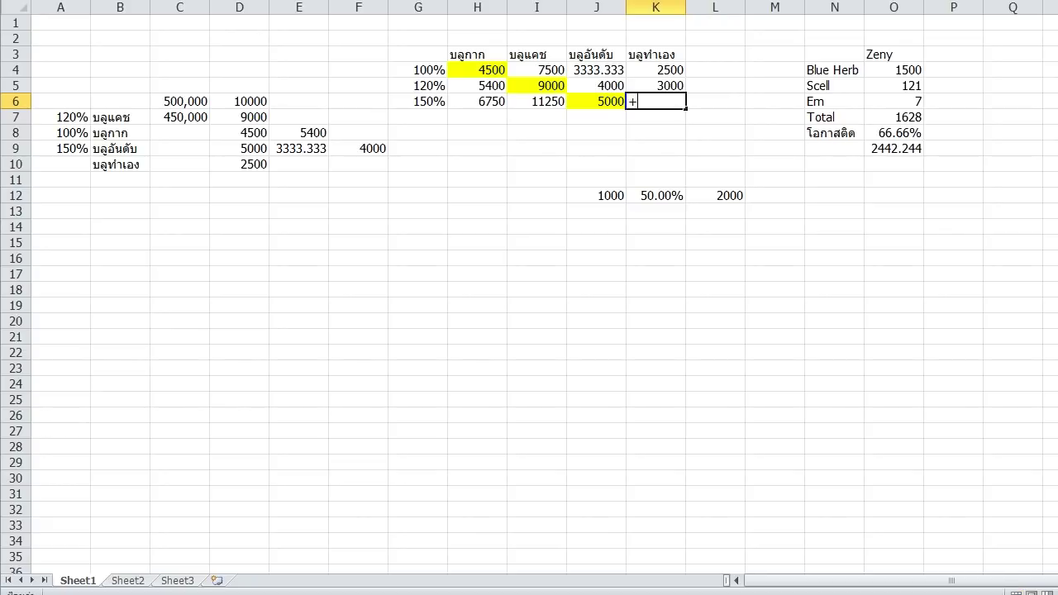
{"action": "key", "text": "Escape"}
{"action": "left_click", "coordinate": [477, 86]}
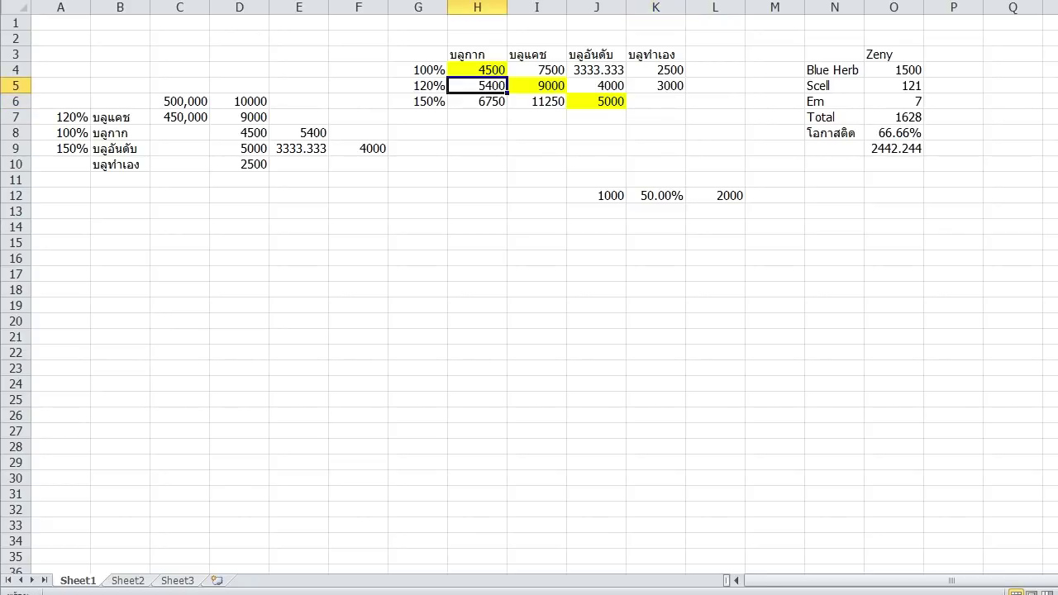
{"action": "type", "text": "=+H4*A7"}
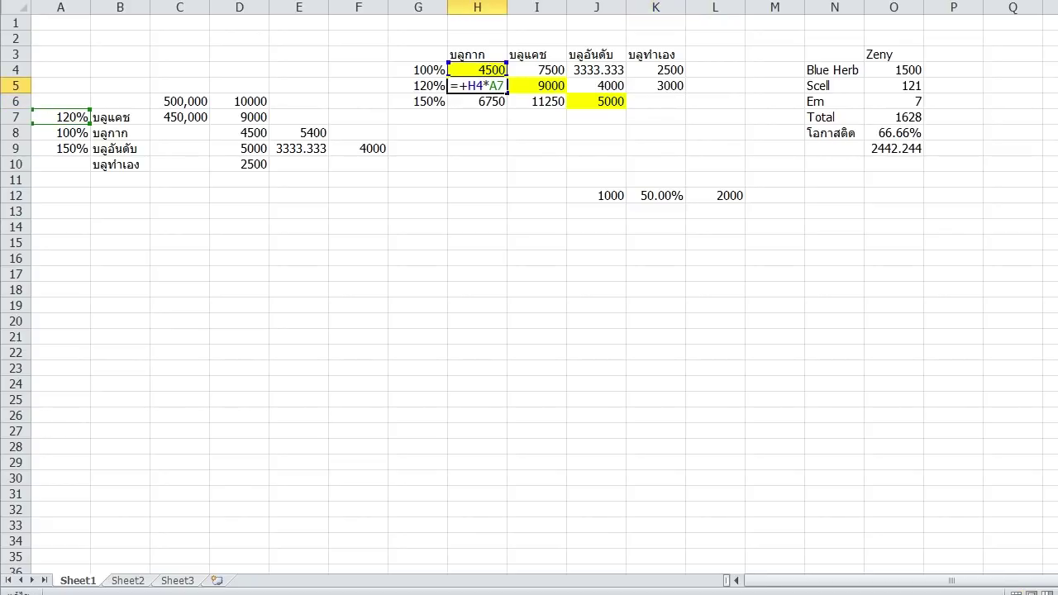
{"action": "key", "text": "ctrl+Return"}
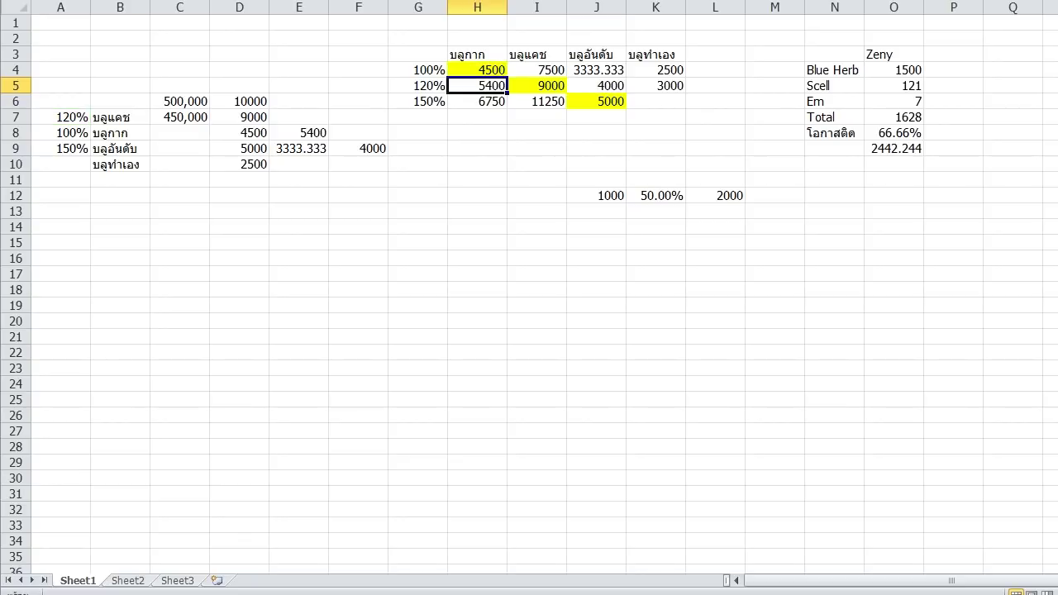
{"action": "key", "text": "Down"}
{"action": "key", "text": "F2"}
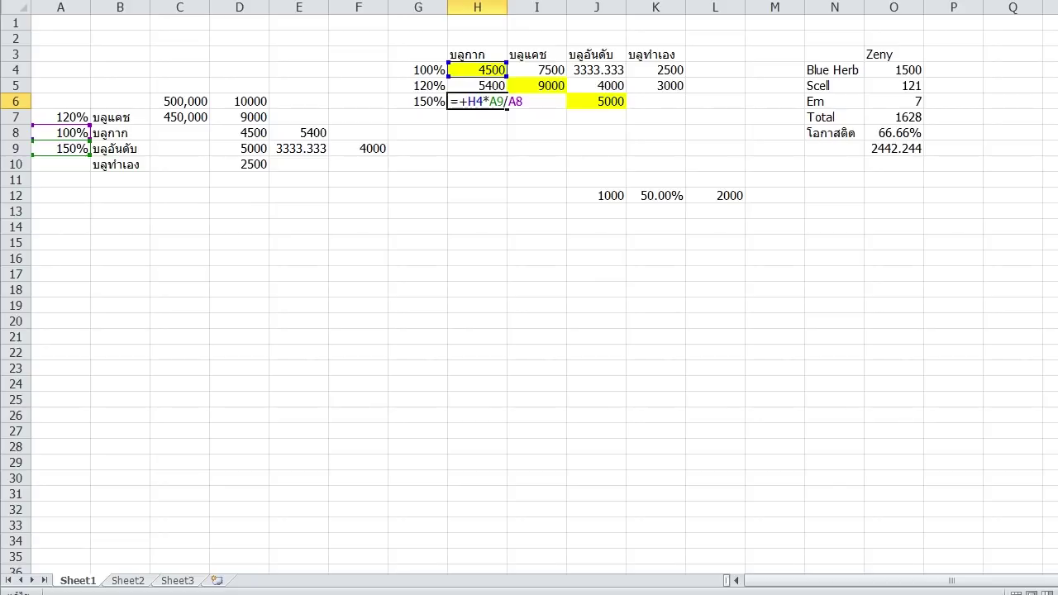
{"action": "key", "text": "ctrl+Return"}
- Calculate the 150% price of บลูทำเอง in K6 with the formula +K4*G6
{"action": "left_click", "coordinate": [671, 97]}
{"action": "type", "text": "+"}
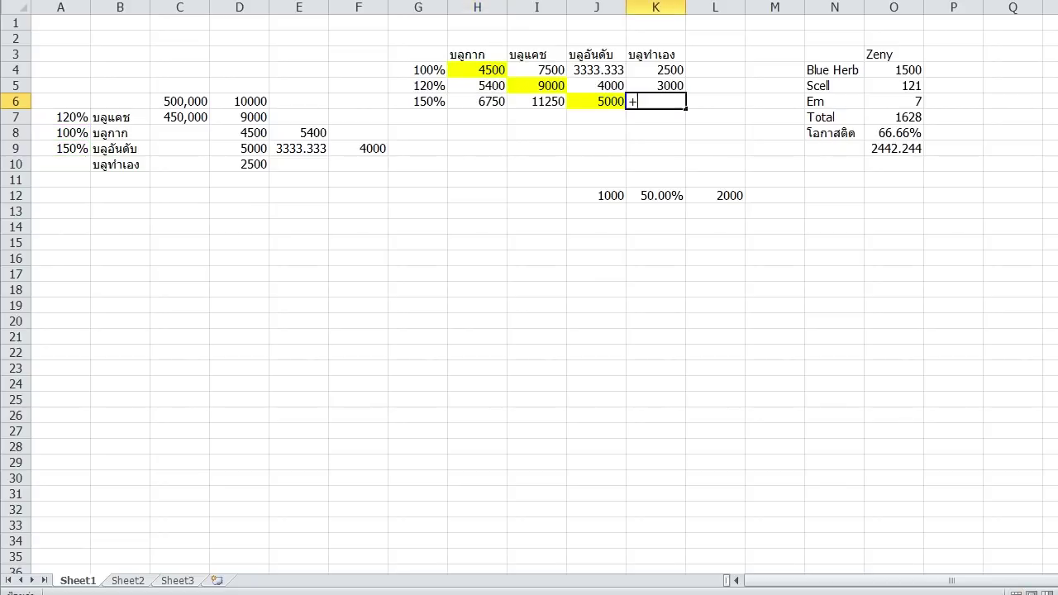
{"action": "left_click", "coordinate": [662, 69]}
{"action": "type", "text": "*G6"}
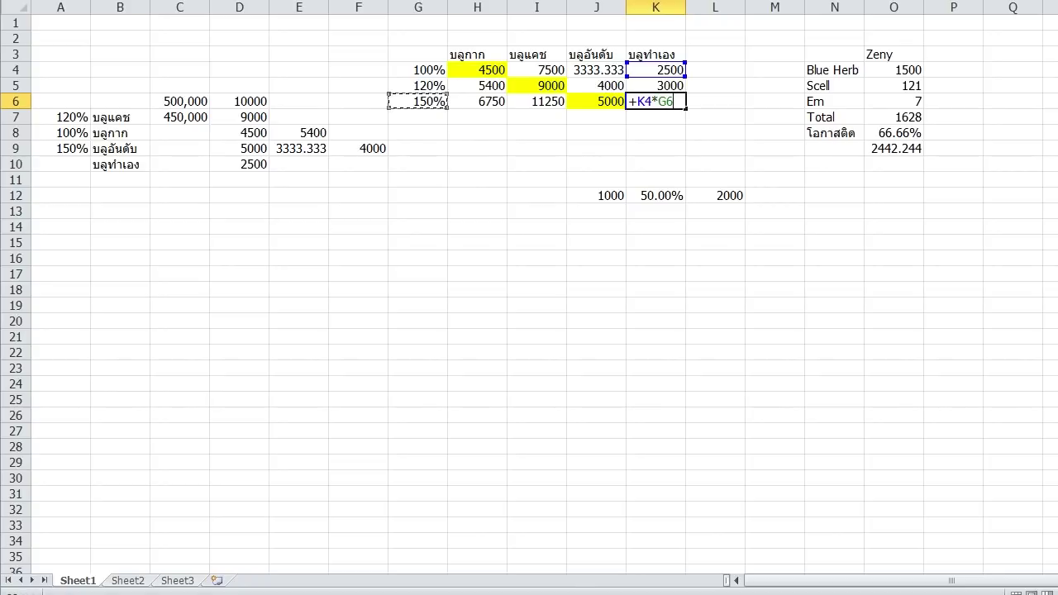
{"action": "key", "text": "Return"}
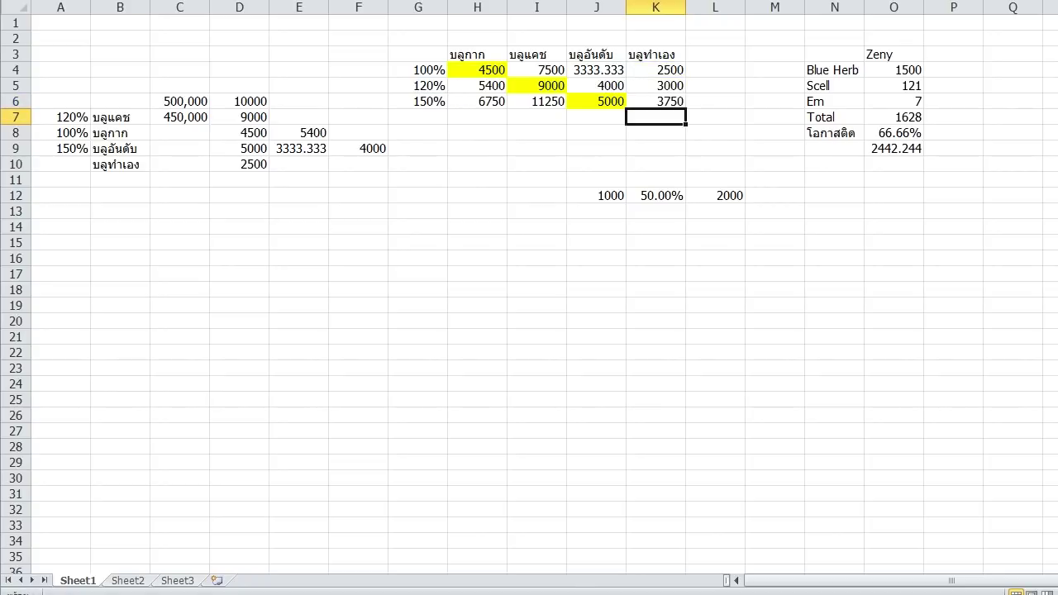
- Compare the ingredient costs in N4:O6 with the potion price columns H, J and K, and switch to the Ragnarok window
{"action": "left_click_drag", "start_coordinate": [895, 70], "coordinate": [843, 102]}
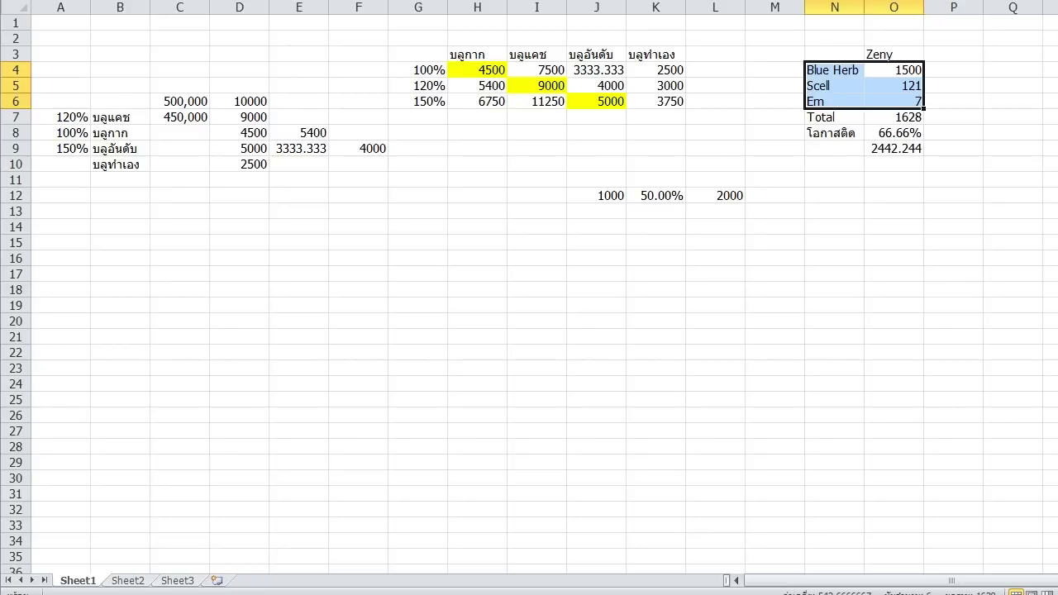
{"action": "left_click_drag", "start_coordinate": [597, 70], "coordinate": [597, 117]}
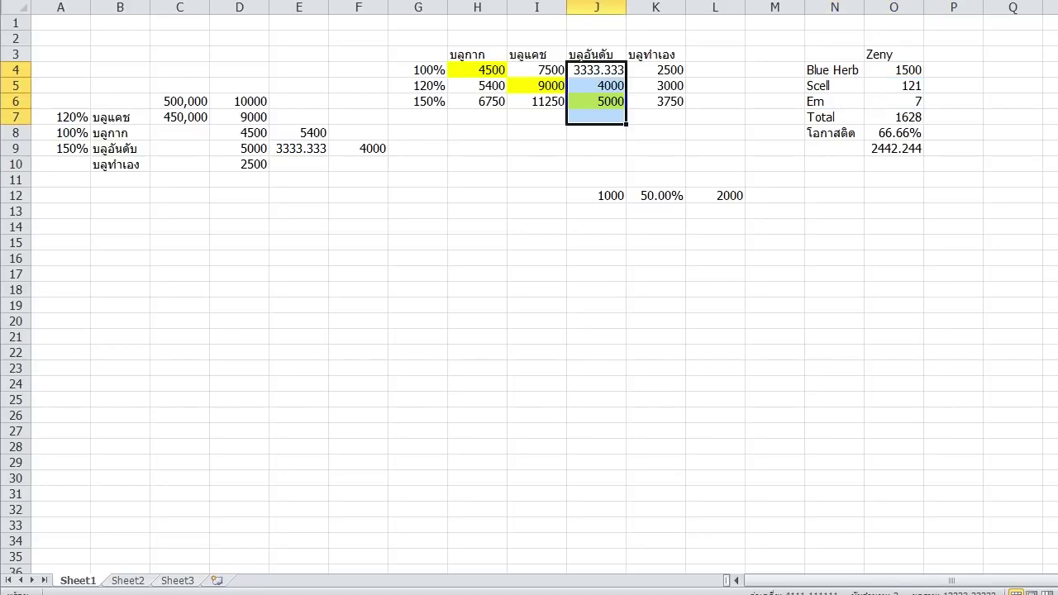
{"action": "left_click_drag", "start_coordinate": [477, 55], "coordinate": [477, 102]}
{"action": "left_click_drag", "start_coordinate": [656, 53], "coordinate": [655, 117]}
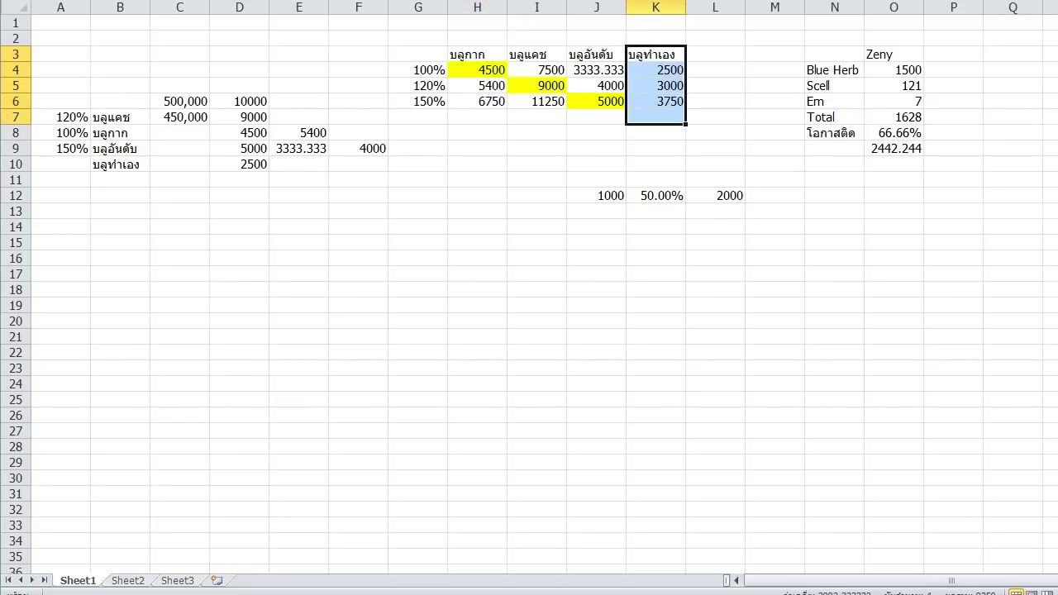
{"action": "left_click", "coordinate": [893, 86]}
{"action": "left_click", "coordinate": [894, 70]}
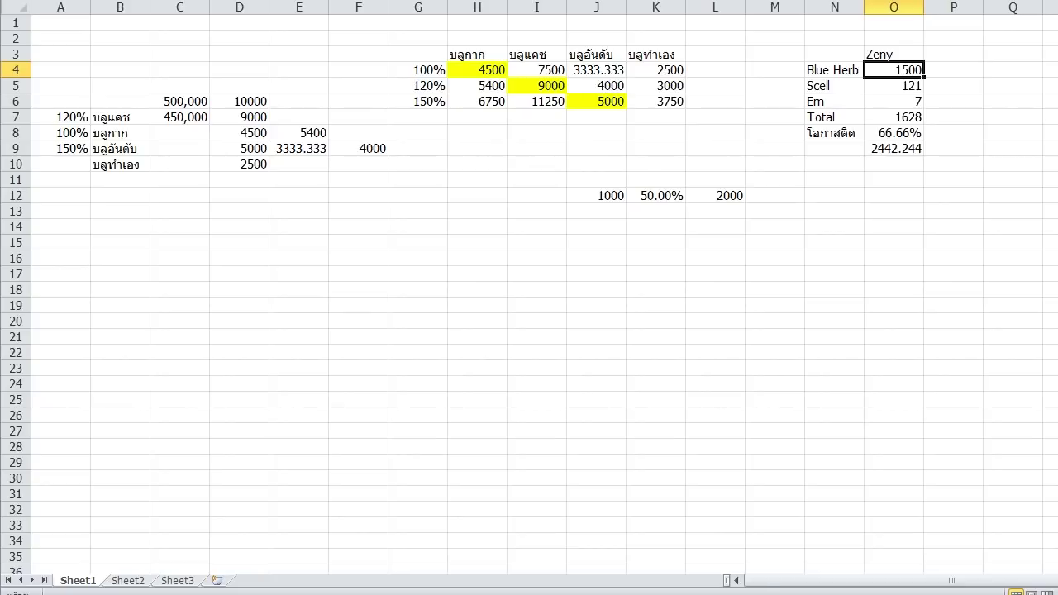
{"action": "left_click_drag", "start_coordinate": [894, 39], "coordinate": [60, 227]}
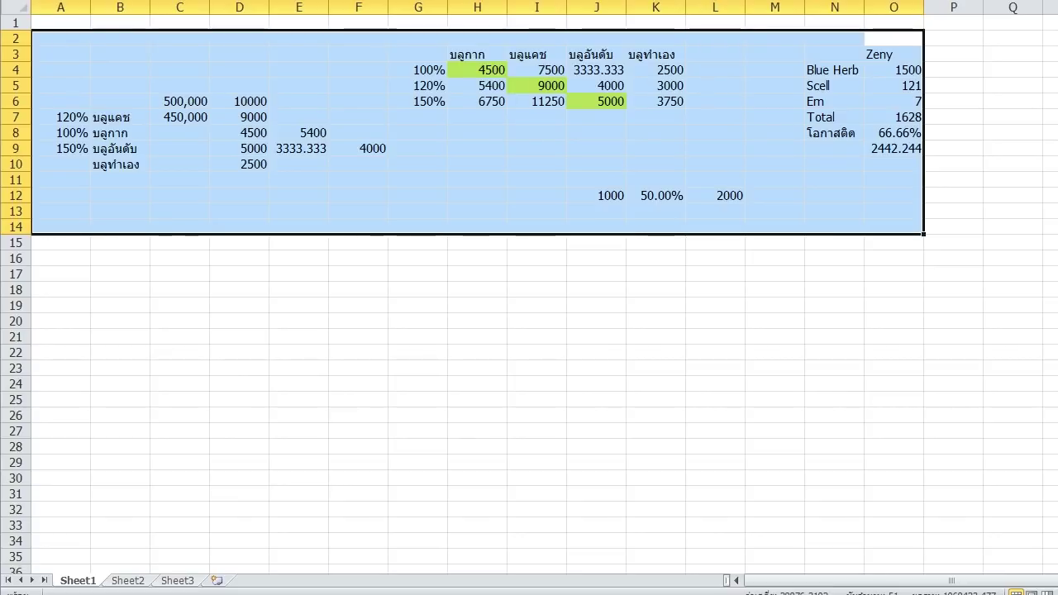
{"action": "key", "text": "alt+Tab"}
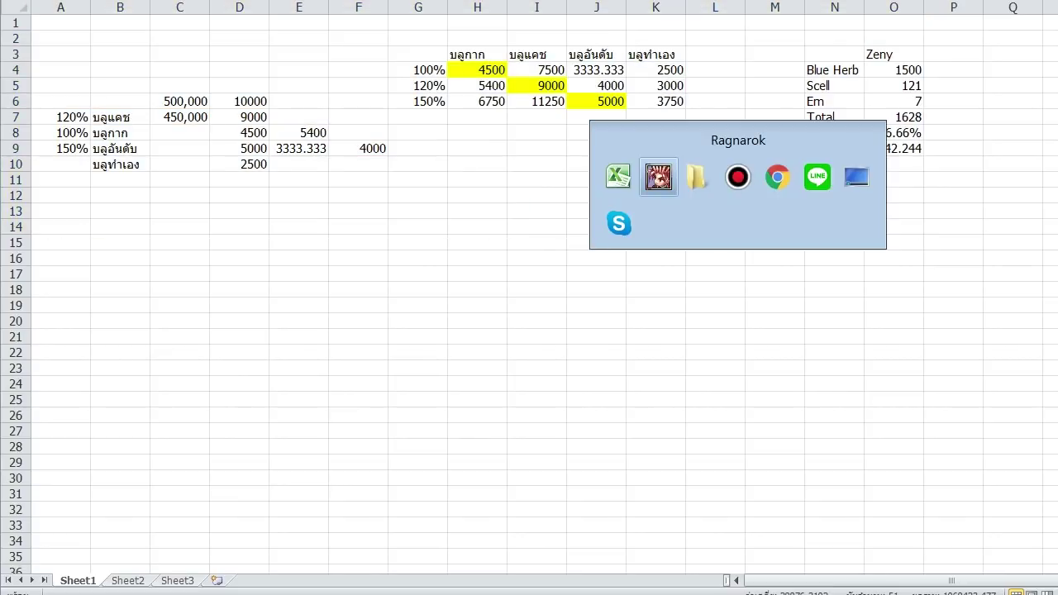
- Review the calculation area in columns A to O, including the บลูทำเอง prices in K3:K6 and the success rate in O8
{"action": "key", "text": "alt+Tab"}
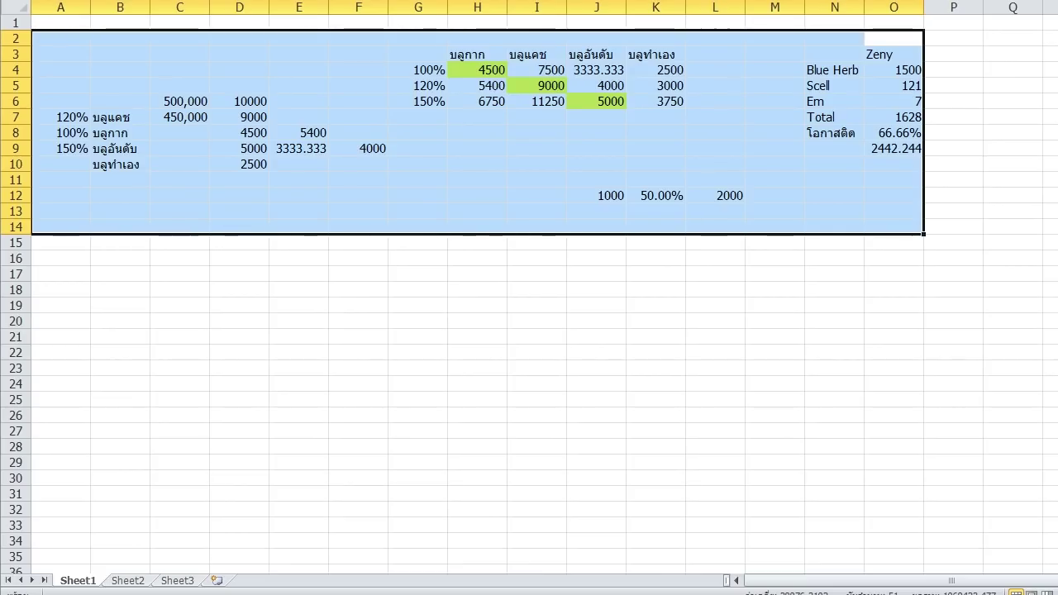
{"action": "left_click", "coordinate": [478, 164]}
{"action": "left_click", "coordinate": [715, 117]}
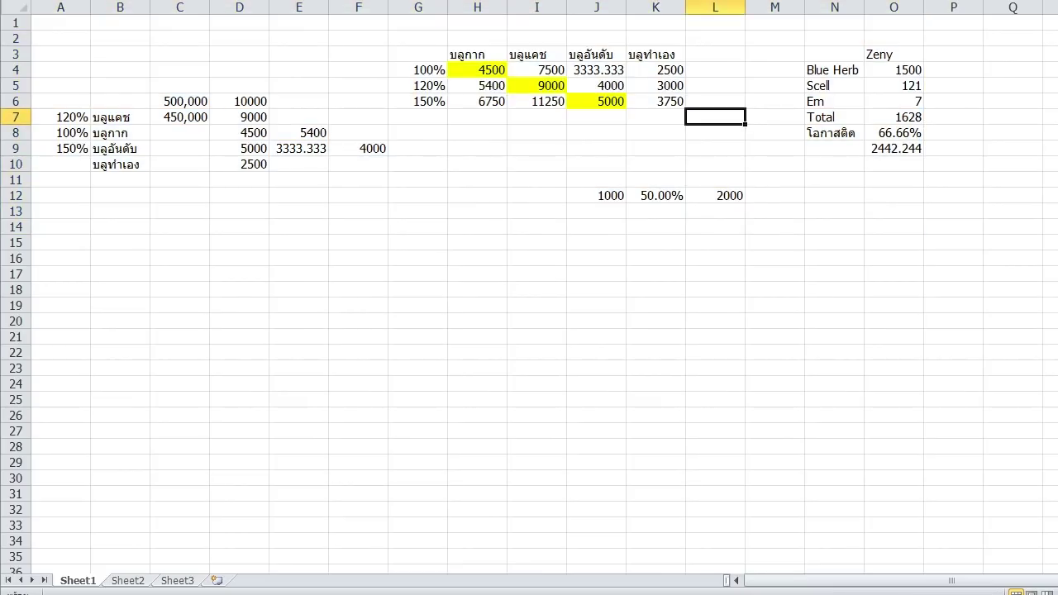
{"action": "left_click_drag", "start_coordinate": [893, 22], "coordinate": [60, 210]}
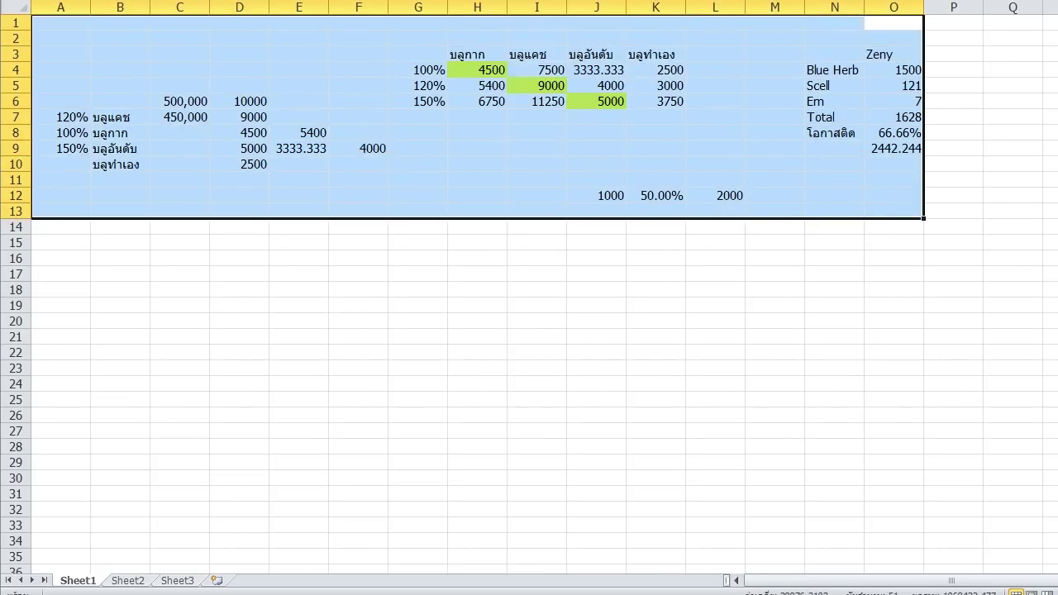
{"action": "left_click", "coordinate": [478, 149]}
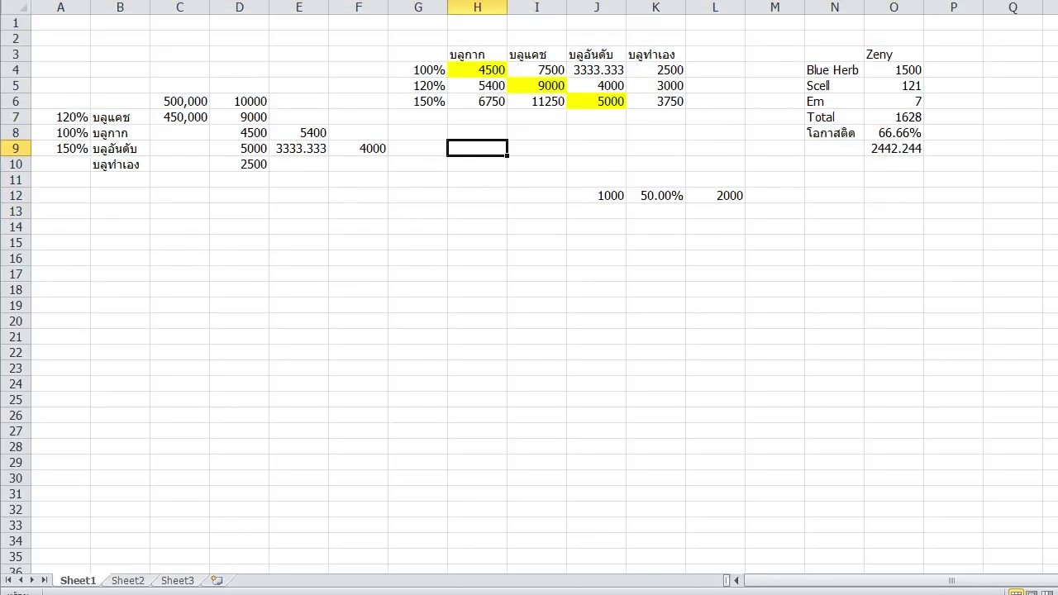
{"action": "left_click", "coordinate": [478, 55]}
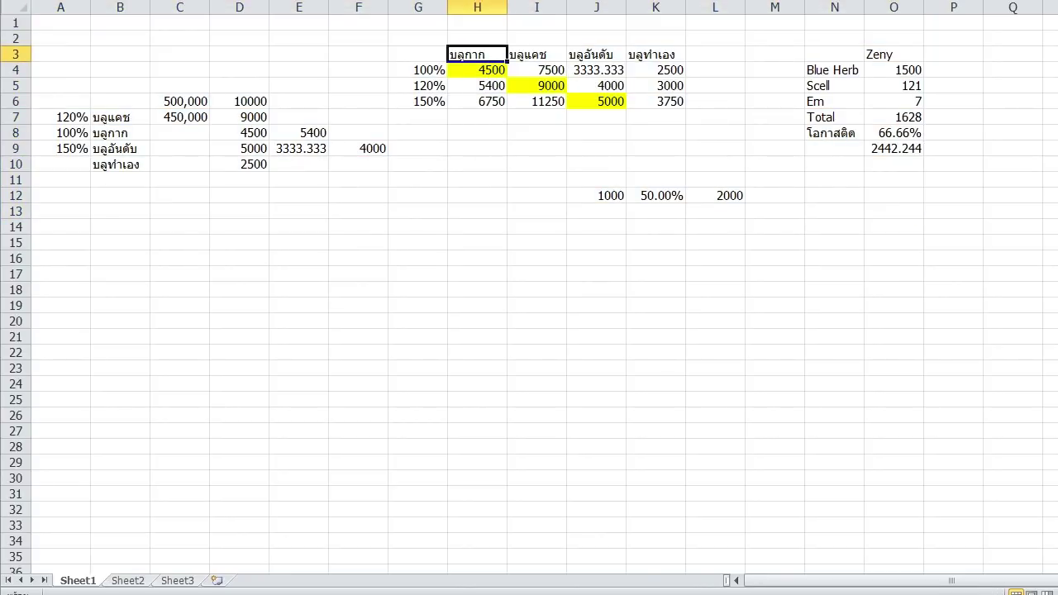
{"action": "left_click_drag", "start_coordinate": [655, 55], "coordinate": [655, 102]}
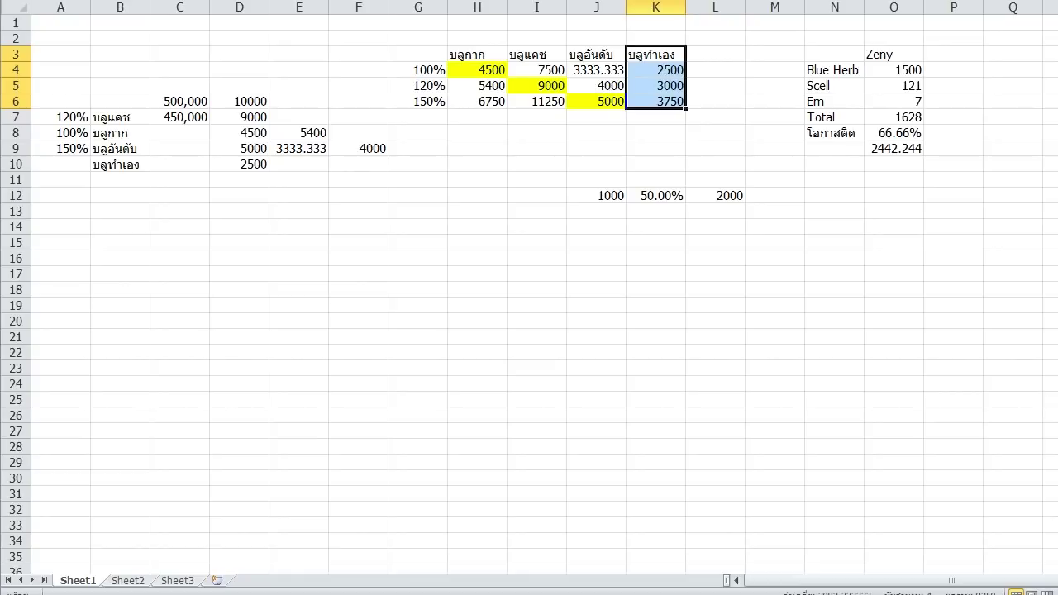
{"action": "left_click", "coordinate": [894, 134]}
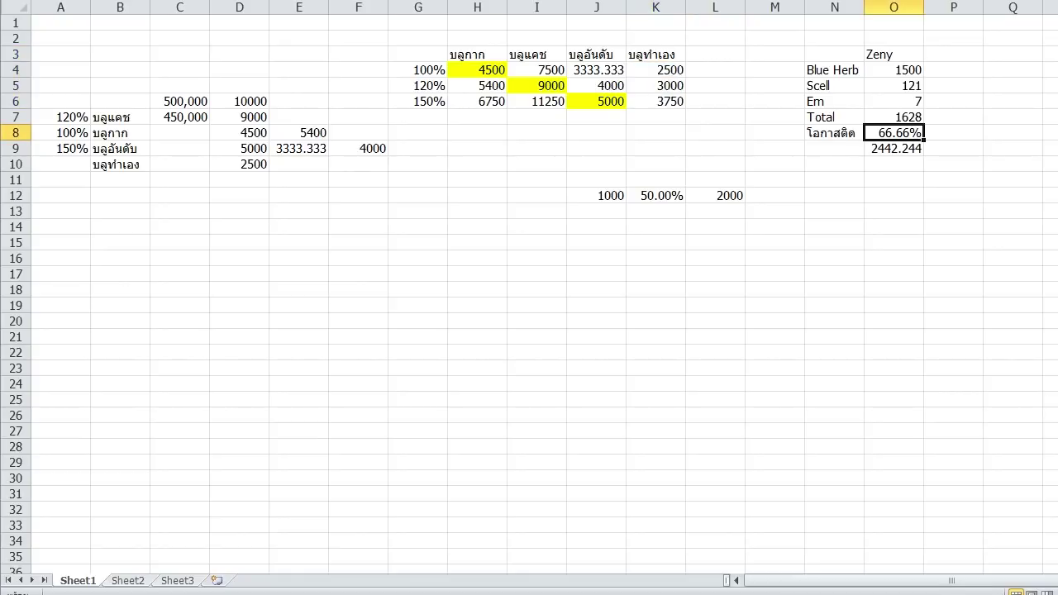
{"action": "left_click_drag", "start_coordinate": [775, 39], "coordinate": [359, 118]}
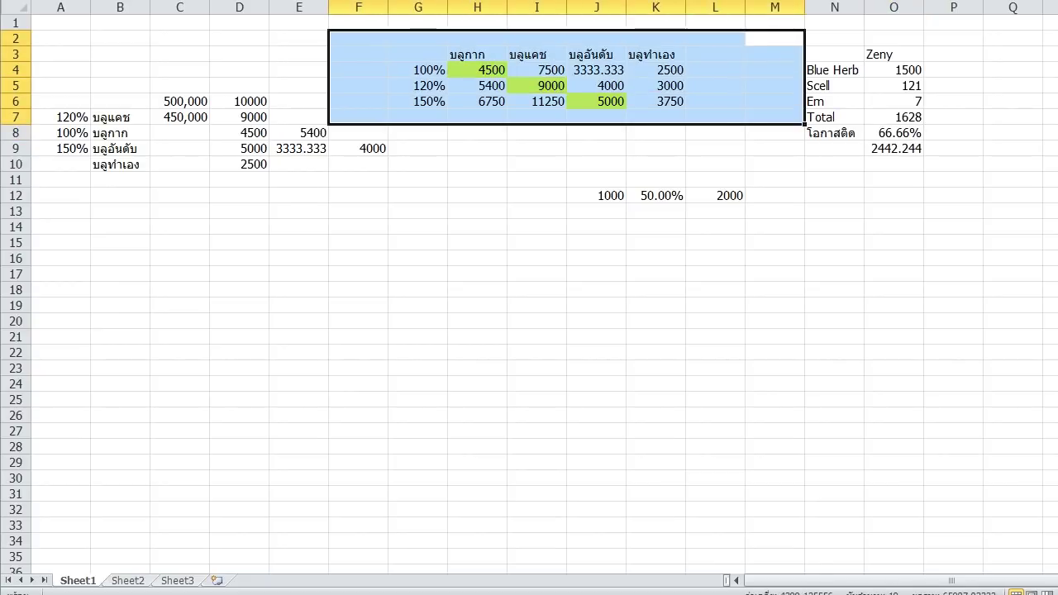
- Examine the บลูแคช prices at 100%, 120% and 150% in column I
{"action": "left_click", "coordinate": [537, 54]}
{"action": "left_click", "coordinate": [537, 148]}
{"action": "left_click_drag", "start_coordinate": [536, 55], "coordinate": [536, 133]}
{"action": "left_click", "coordinate": [536, 54]}
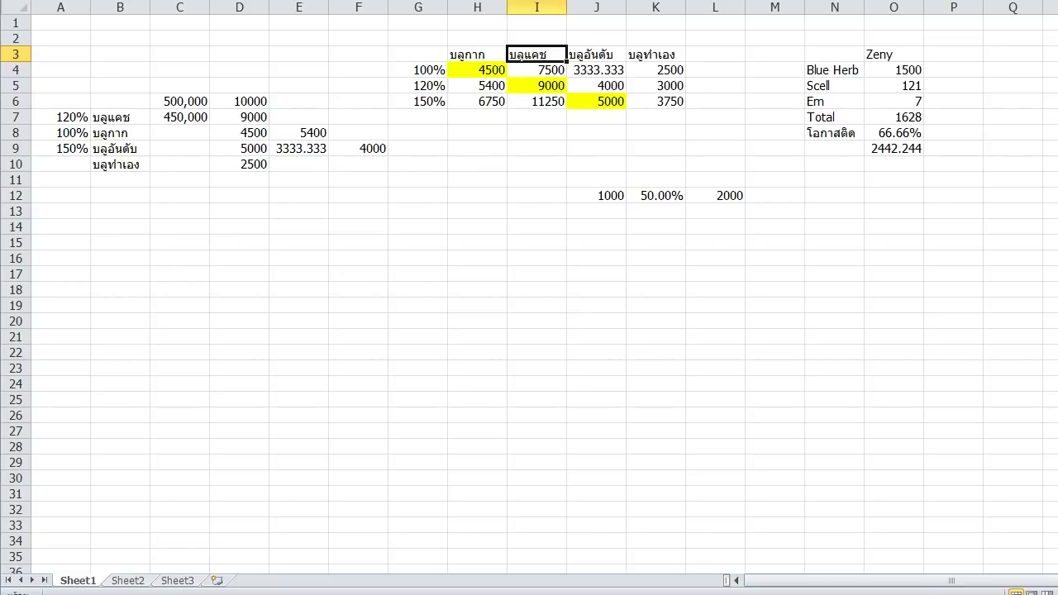
{"action": "left_click_drag", "start_coordinate": [537, 54], "coordinate": [536, 117]}
{"action": "left_click", "coordinate": [537, 54]}
{"action": "left_click_drag", "start_coordinate": [537, 69], "coordinate": [536, 132]}
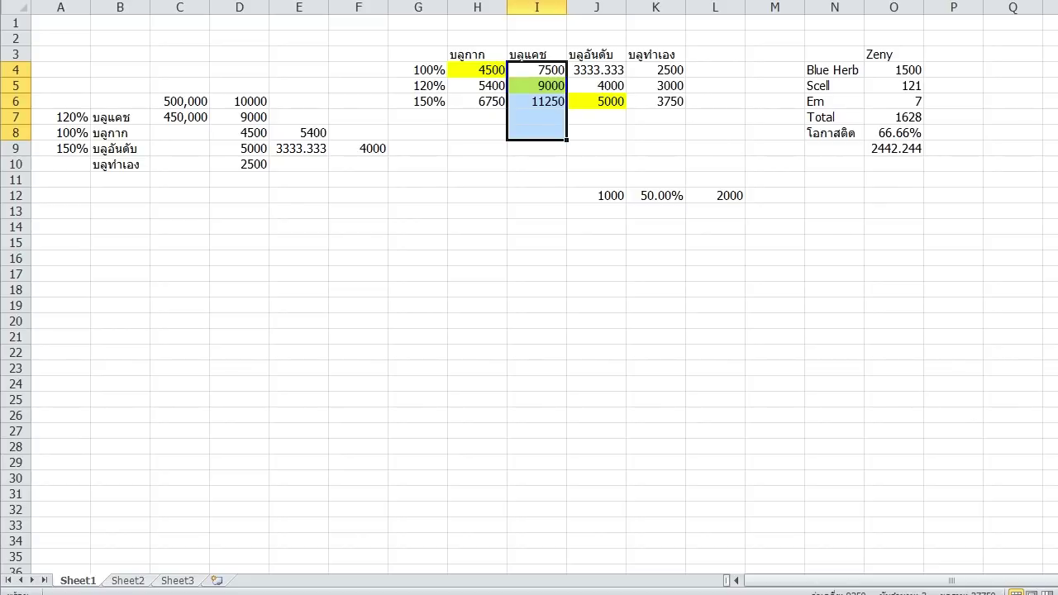
{"action": "left_click", "coordinate": [537, 55]}
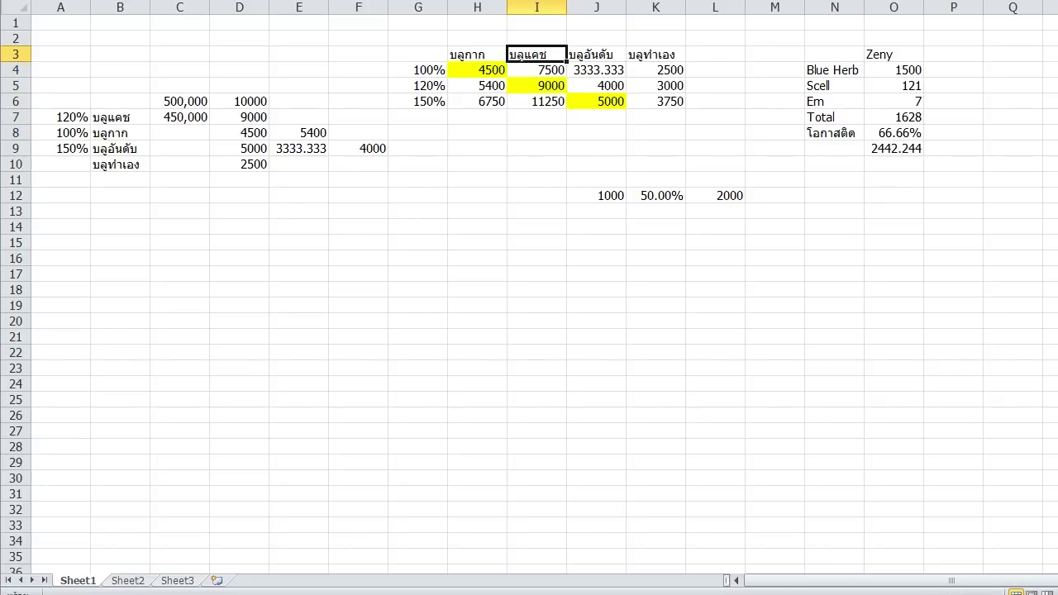
{"action": "left_click", "coordinate": [596, 149]}
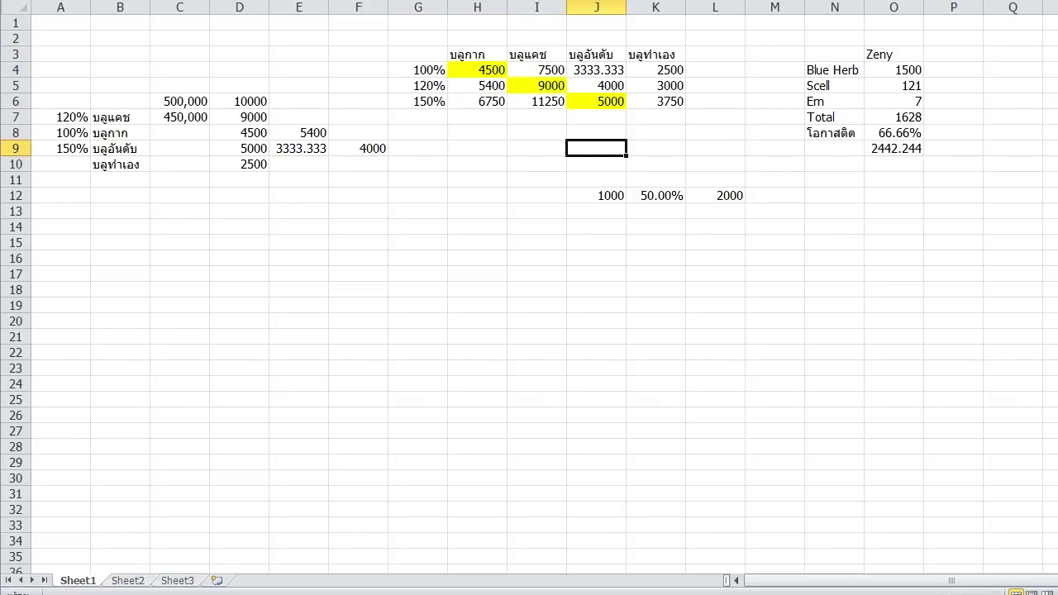
{"action": "left_click", "coordinate": [656, 54]}
{"action": "left_click", "coordinate": [715, 71]}
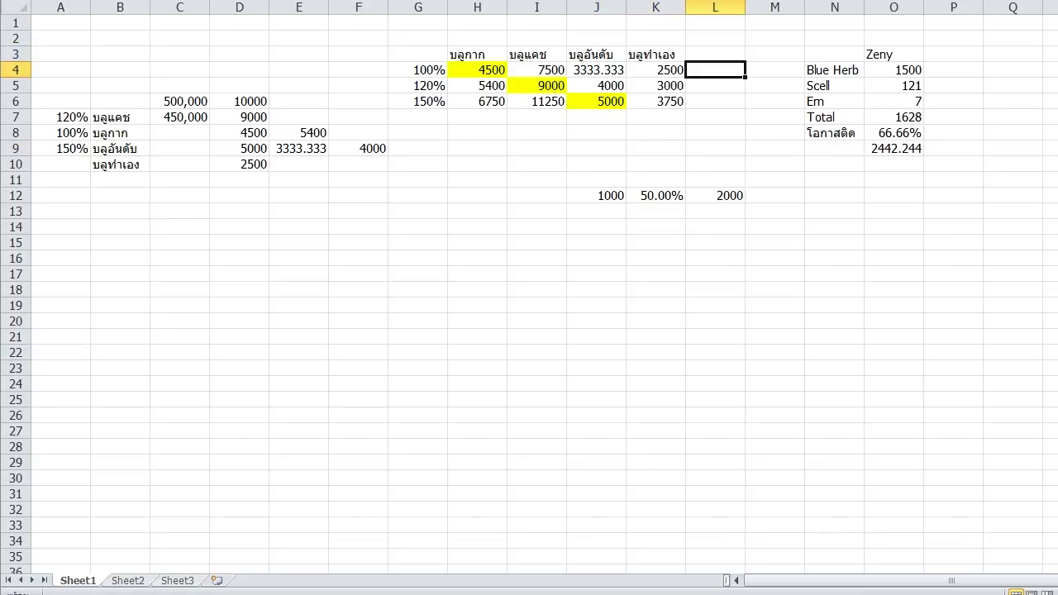
{"action": "left_click", "coordinate": [715, 54]}
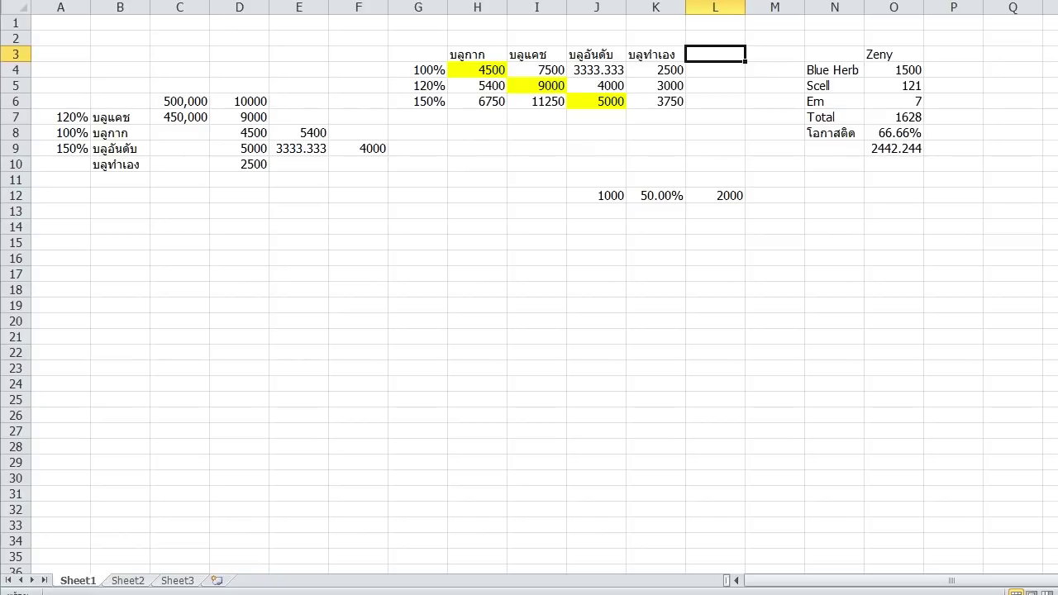
{"action": "left_click", "coordinate": [774, 70]}
{"action": "left_click", "coordinate": [715, 54]}
{"action": "left_click", "coordinate": [775, 117]}
{"action": "left_click", "coordinate": [715, 55]}
{"action": "left_click", "coordinate": [656, 55]}
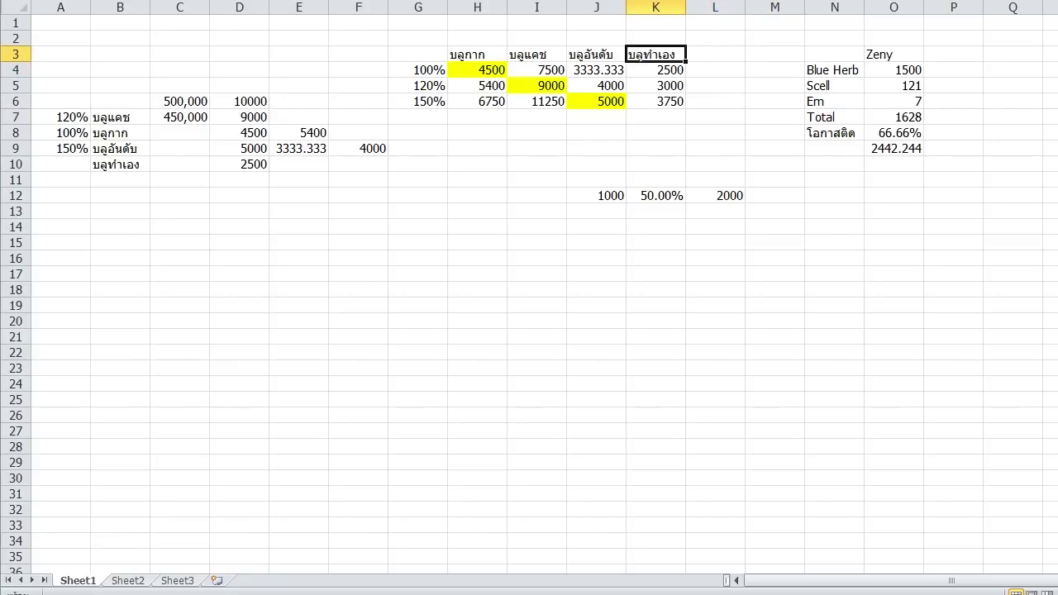
{"action": "left_click", "coordinate": [715, 117]}
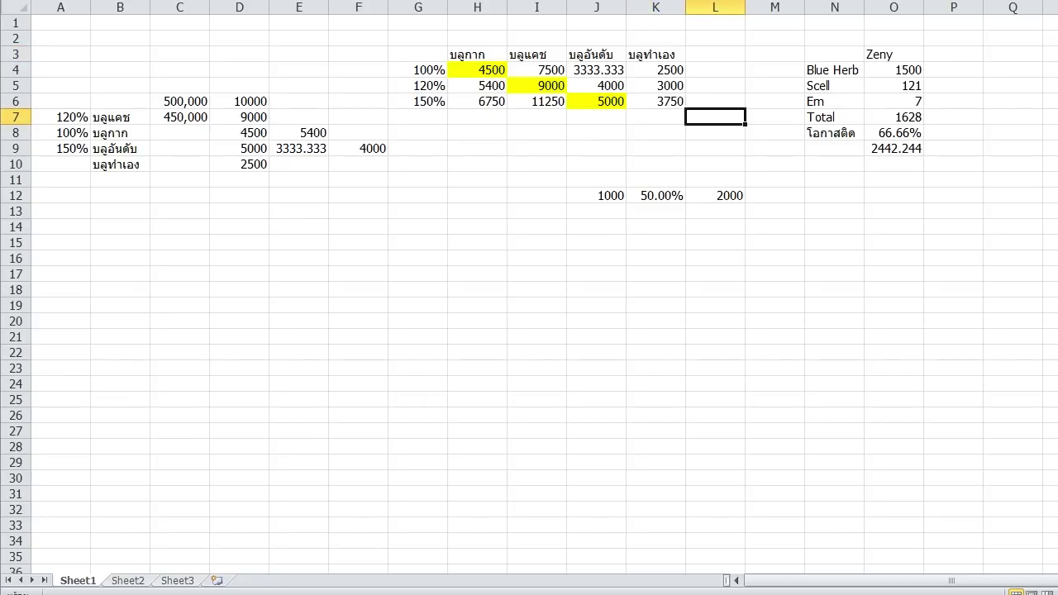
- Compare the price columns of บลูทำเอง, บลูกาก, บลูอันดับ and บลูแคช in rows 3 to 6
{"action": "left_click_drag", "start_coordinate": [656, 54], "coordinate": [655, 101]}
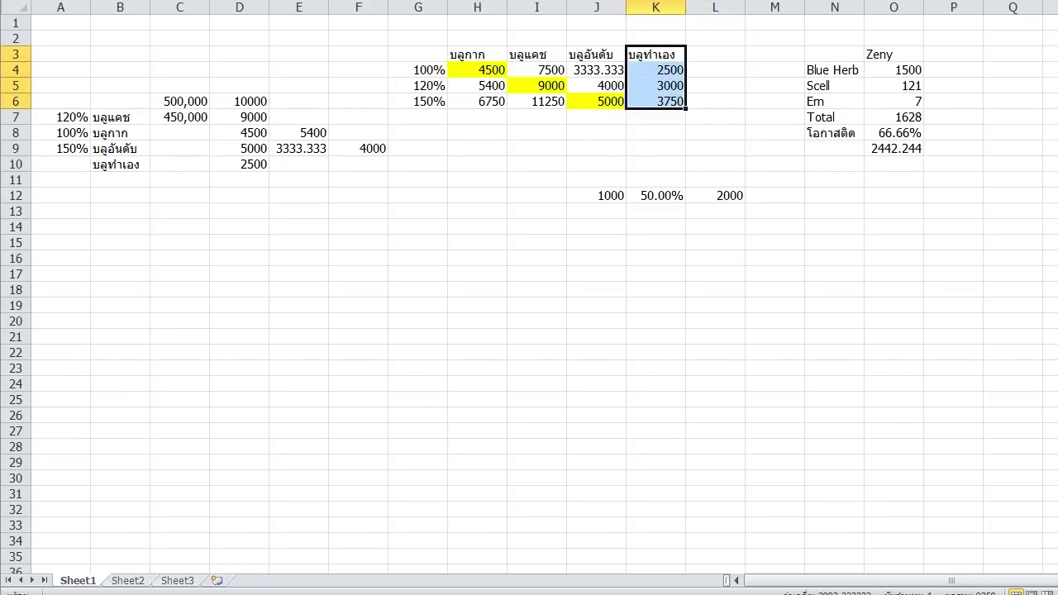
{"action": "left_click_drag", "start_coordinate": [477, 55], "coordinate": [477, 101]}
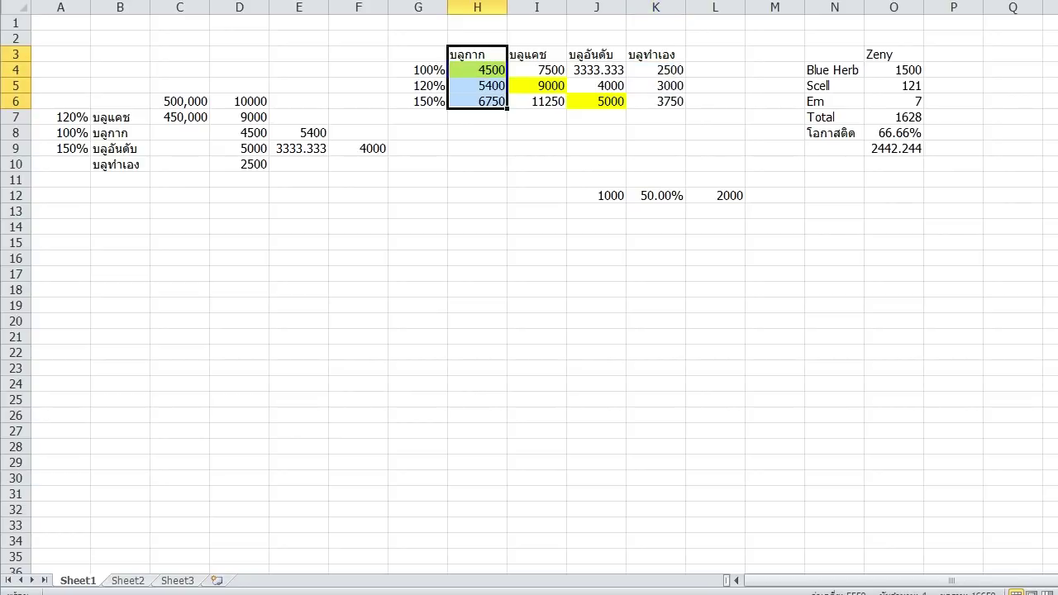
{"action": "left_click_drag", "start_coordinate": [596, 53], "coordinate": [596, 101]}
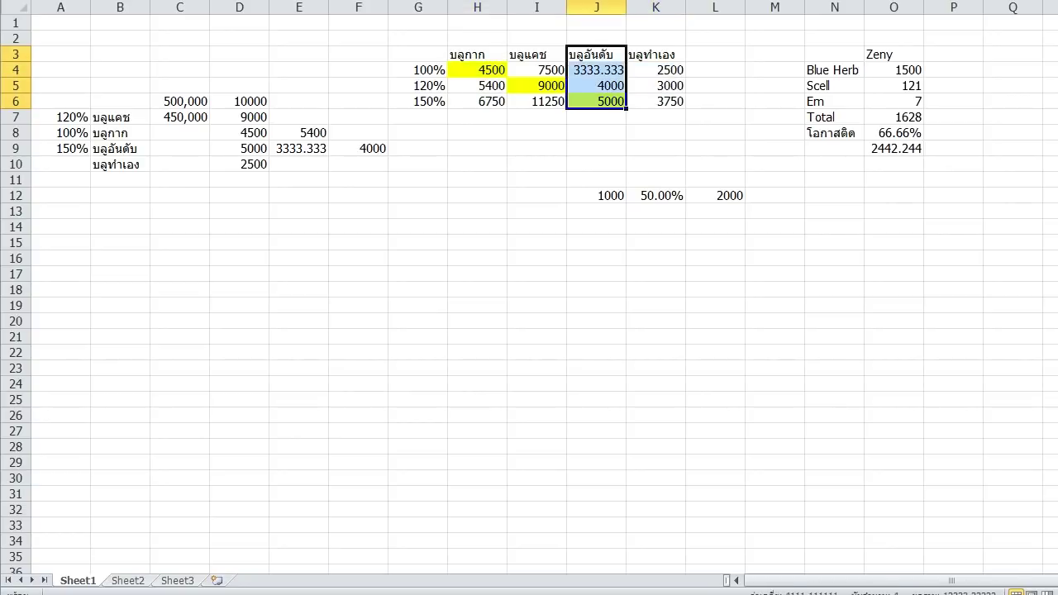
{"action": "left_click_drag", "start_coordinate": [536, 54], "coordinate": [537, 101]}
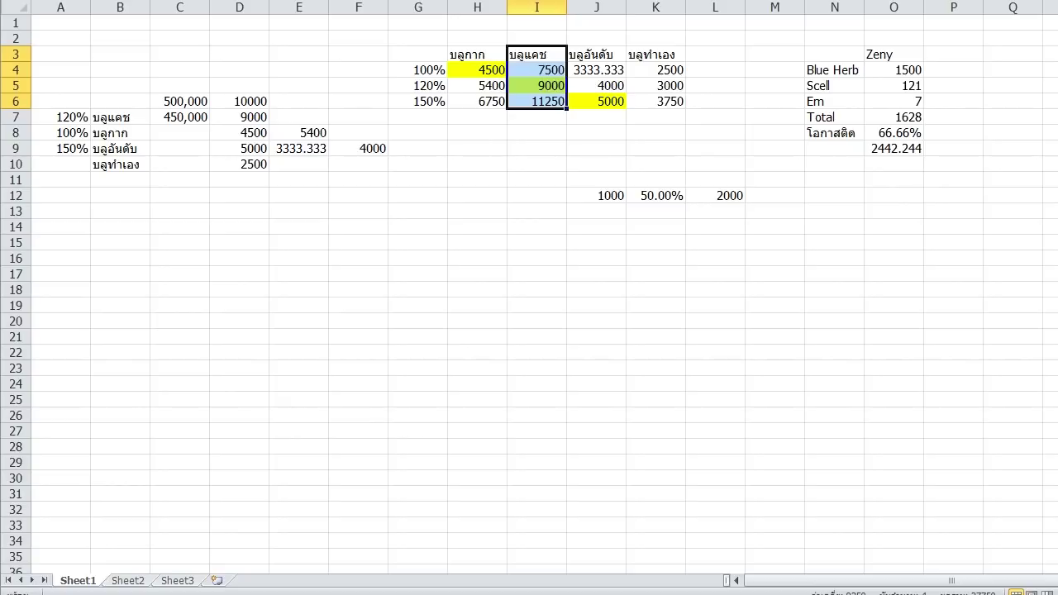
{"action": "left_click_drag", "start_coordinate": [537, 55], "coordinate": [537, 118]}
- Switch to the Ragnarok window and check the herbs and potions kept in the Kafra storage
{"action": "key", "text": "alt+Tab"}
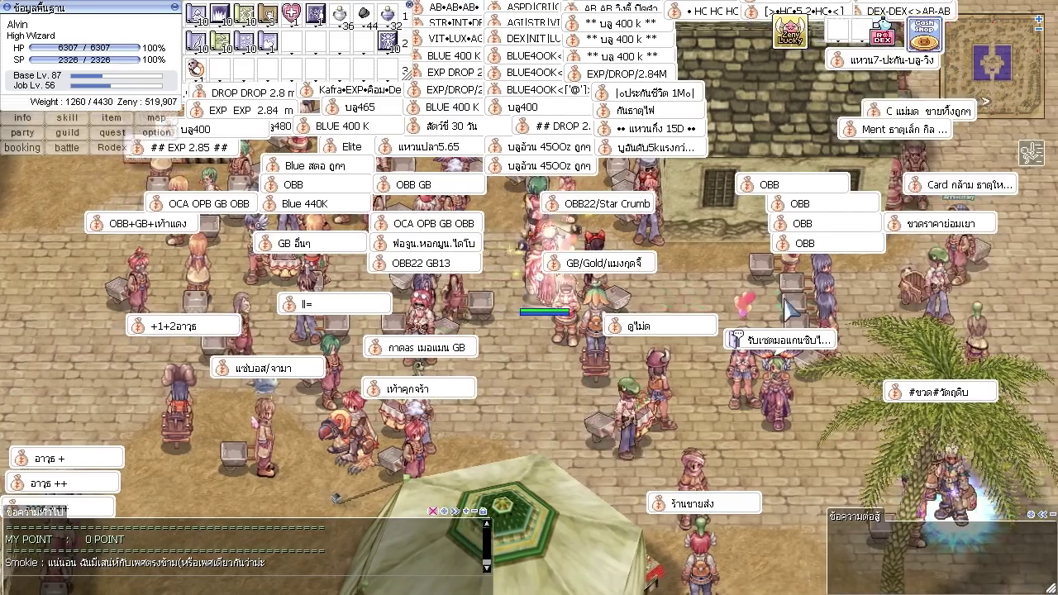
{"action": "left_click", "coordinate": [790, 310]}
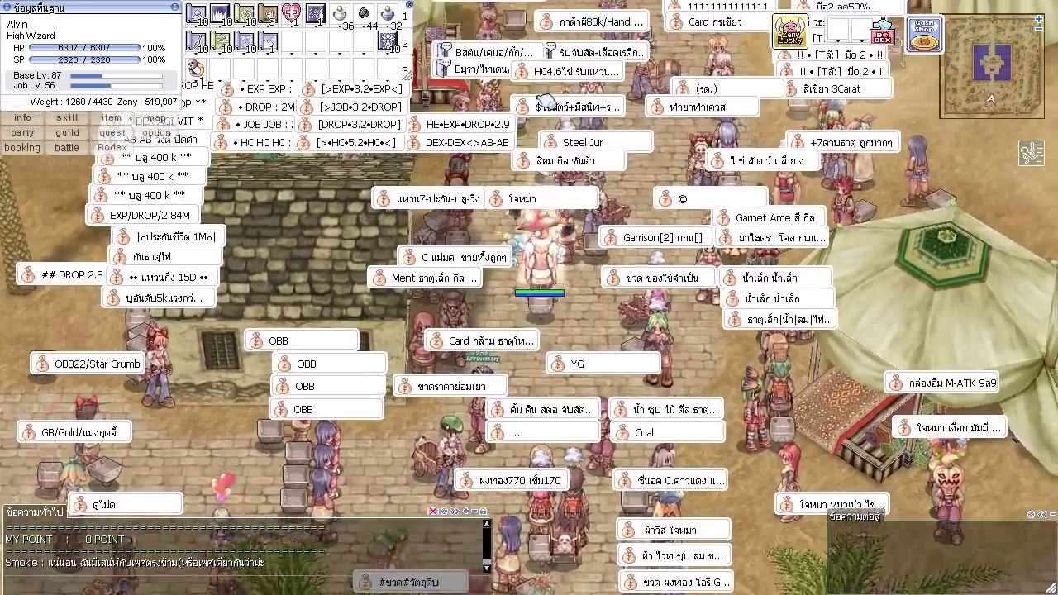
{"action": "left_click", "coordinate": [556, 109]}
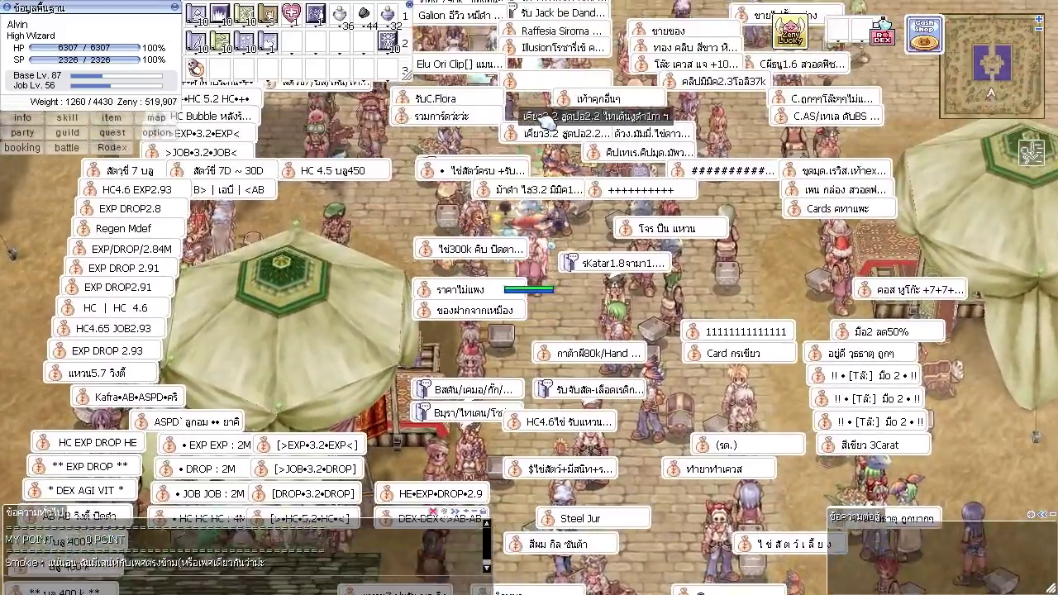
{"action": "left_click", "coordinate": [541, 122]}
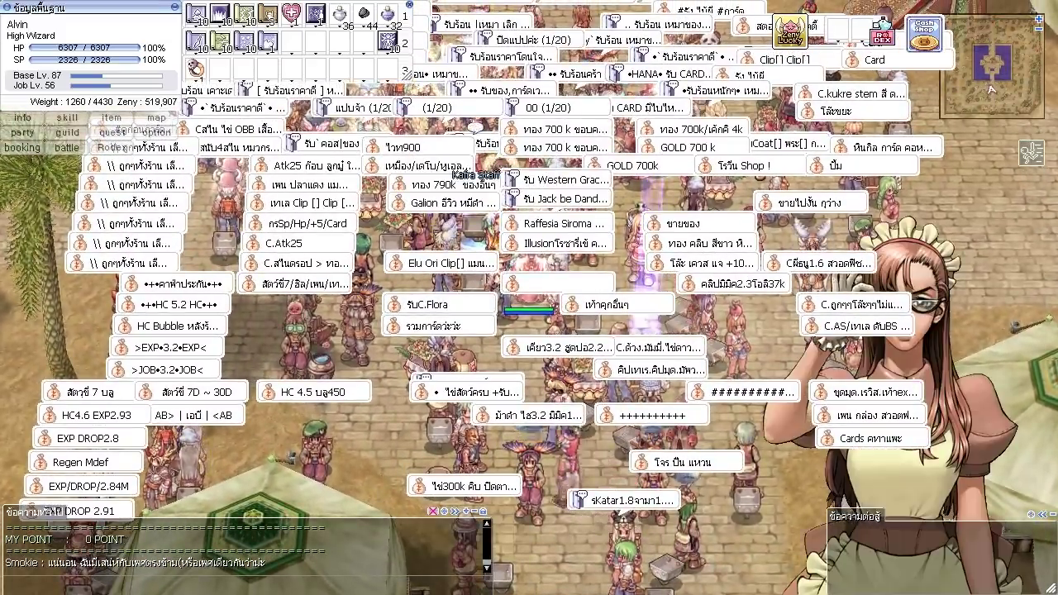
{"action": "key", "text": "Return"}
{"action": "key", "text": "Return"}
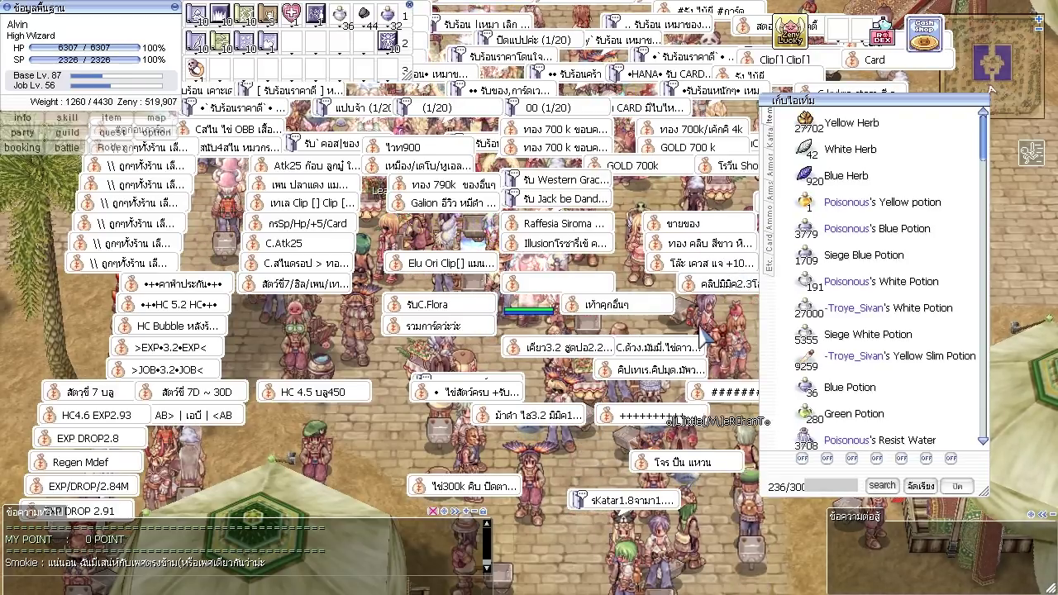
{"action": "left_click", "coordinate": [964, 488]}
{"action": "left_click", "coordinate": [599, 447]}
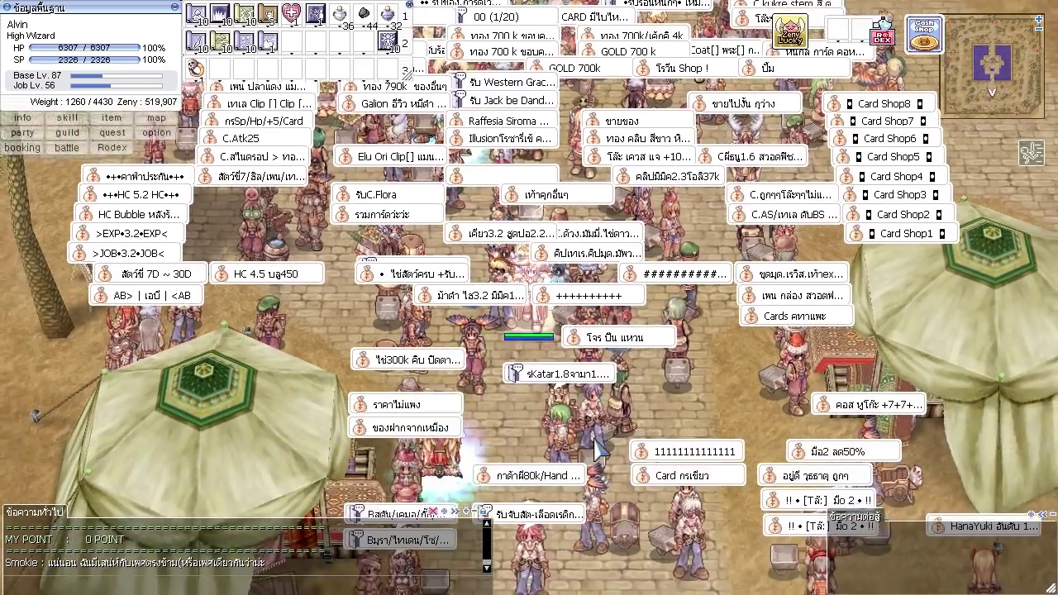